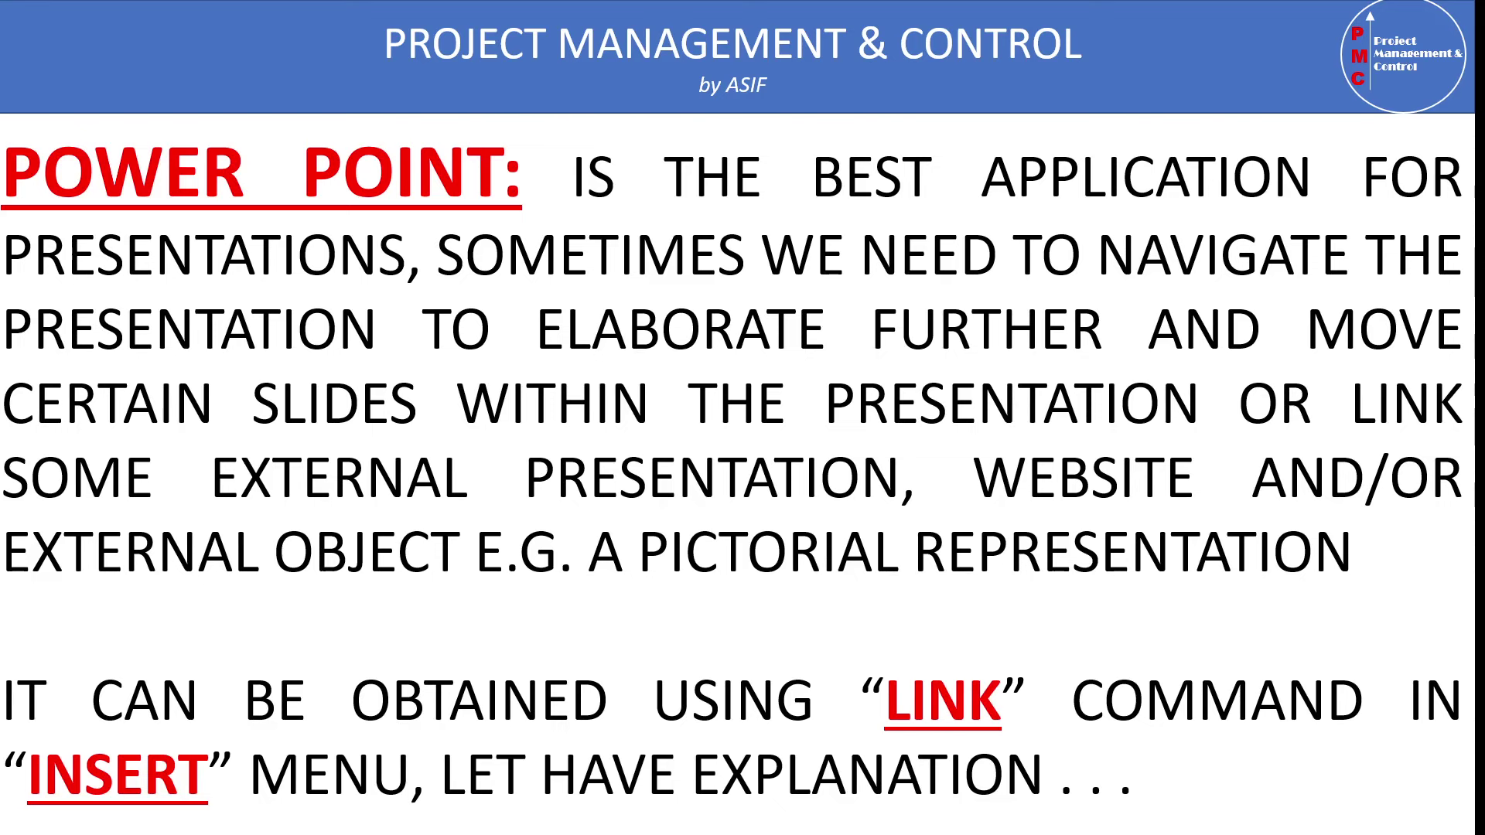
- Exit the slide show and examine the Insert Hyperlink options for the word LINK on slide 2
key("Escape")
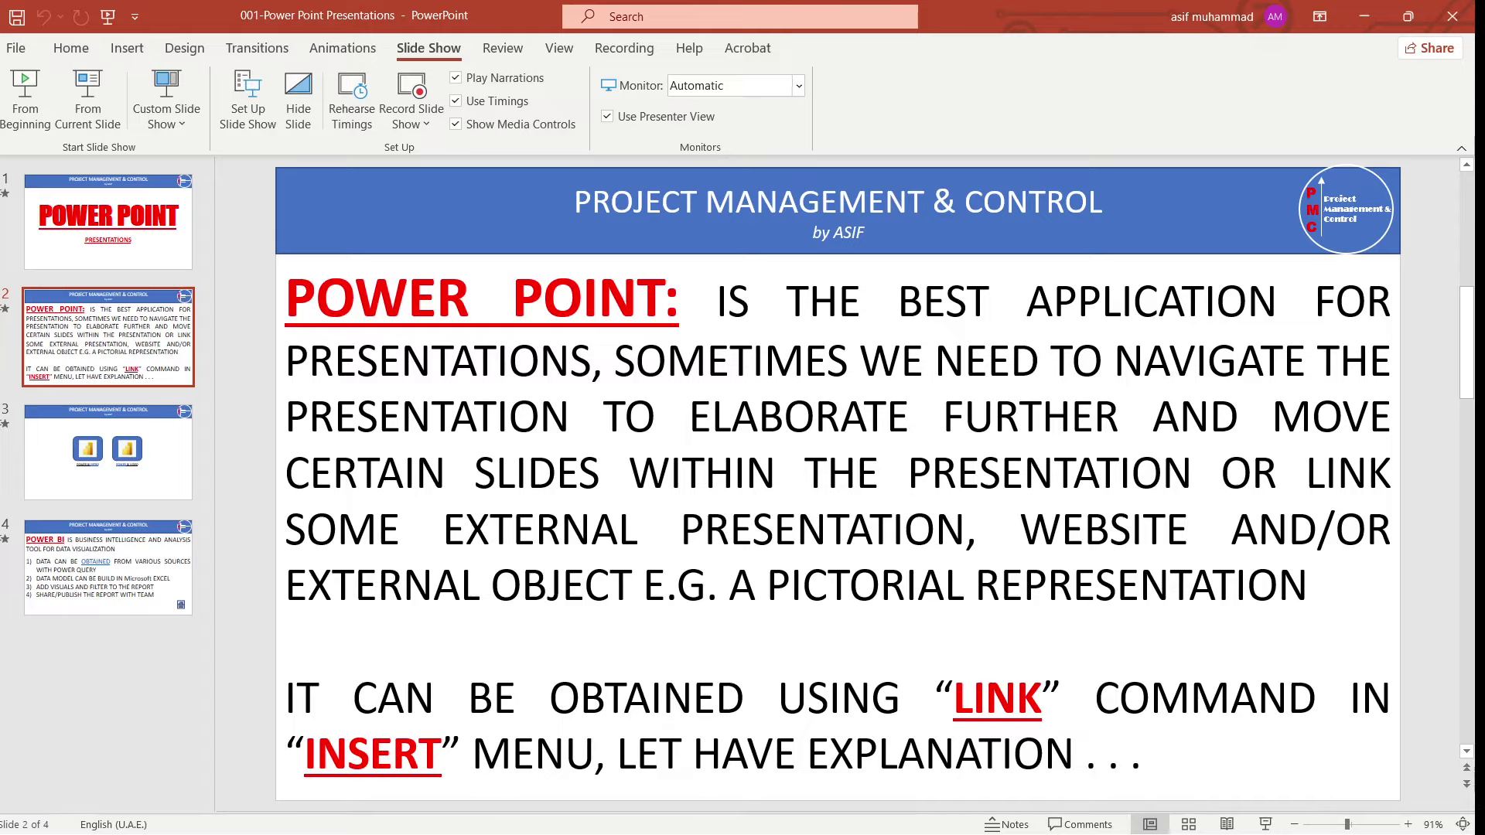
left_click_drag(952, 700, 1042, 700)
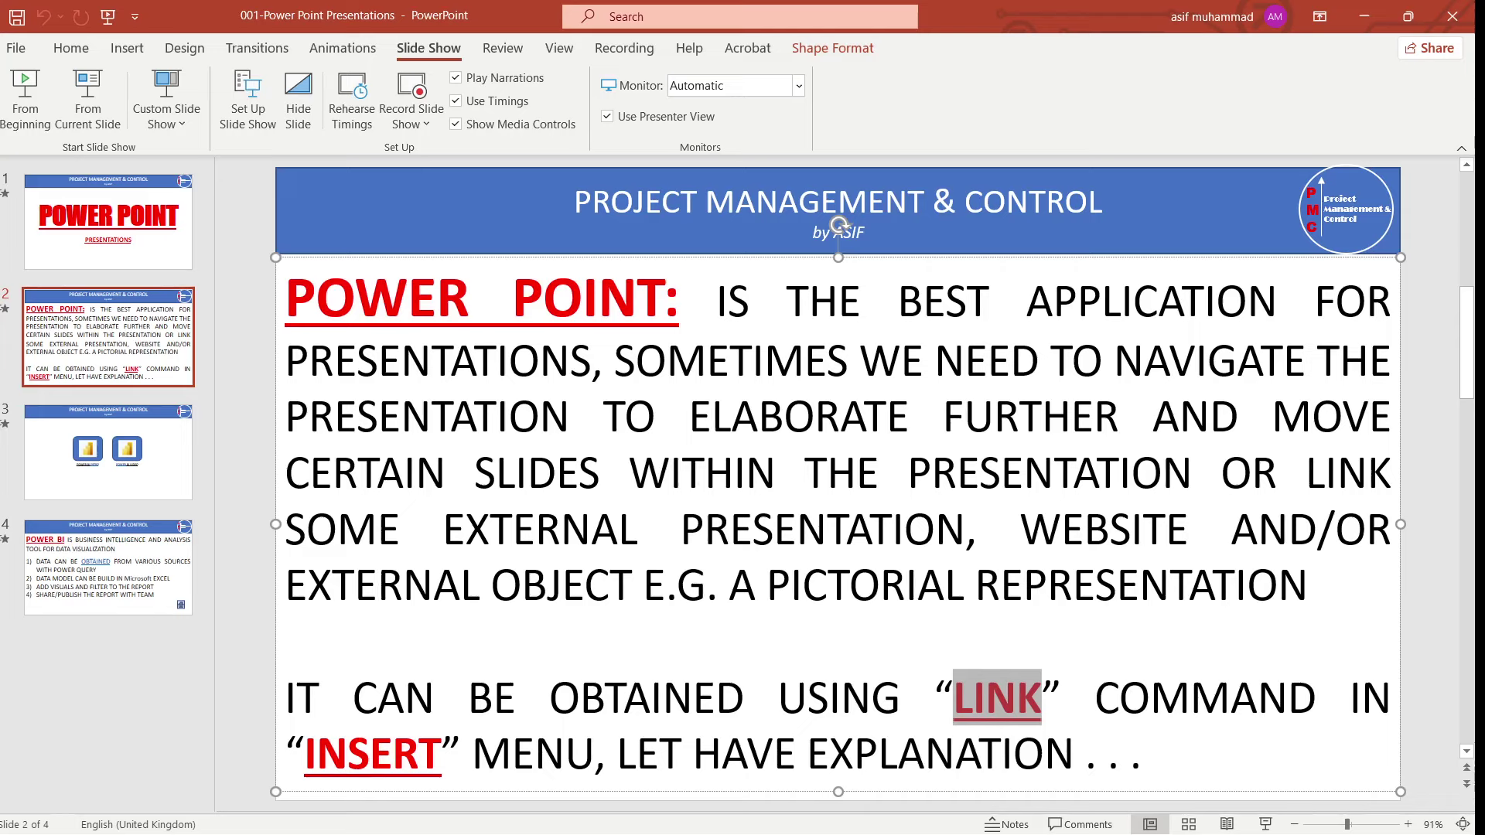
left_click(126, 47)
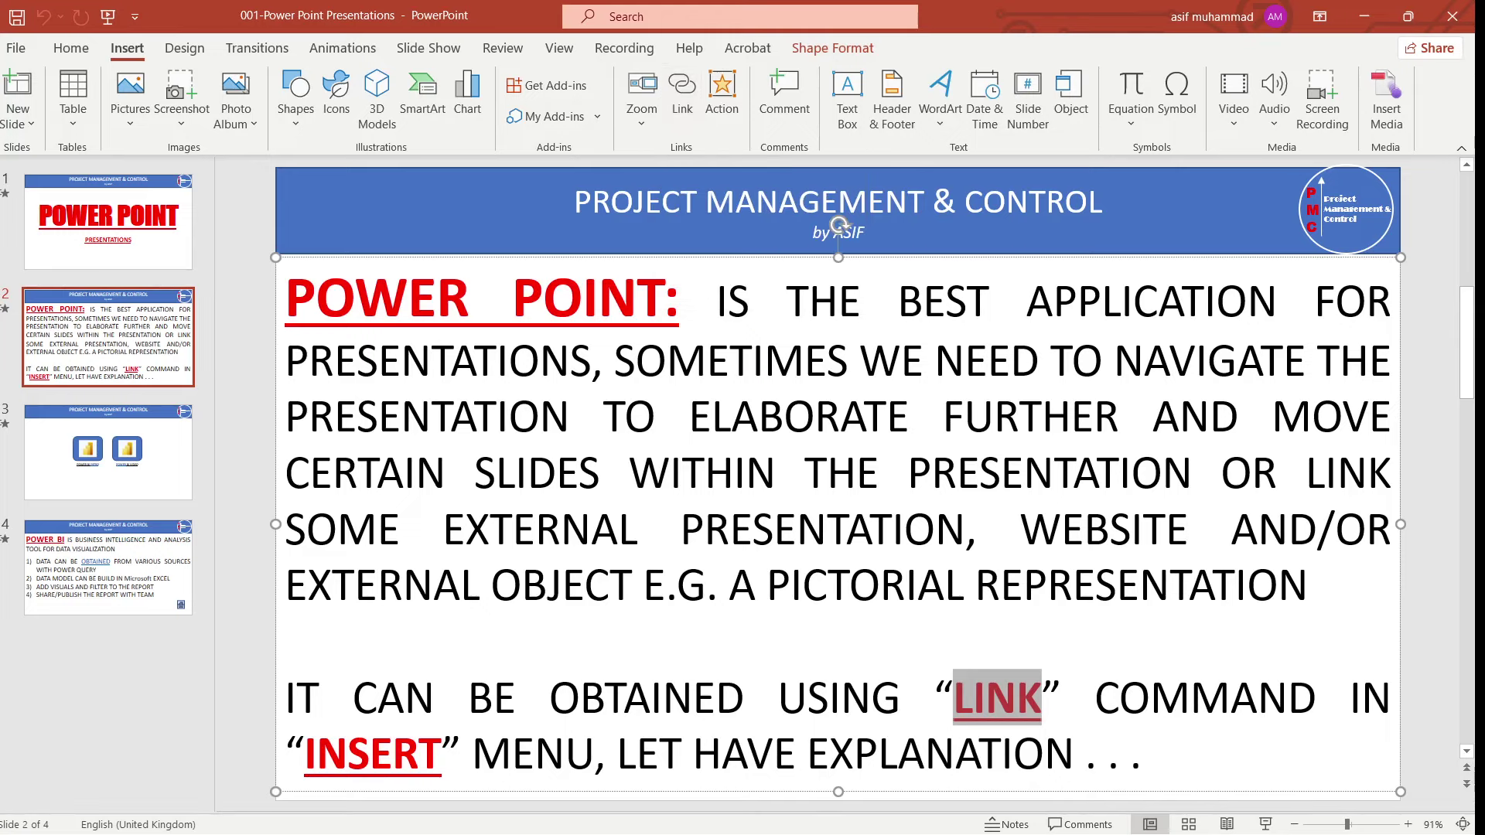
right_click(1004, 699)
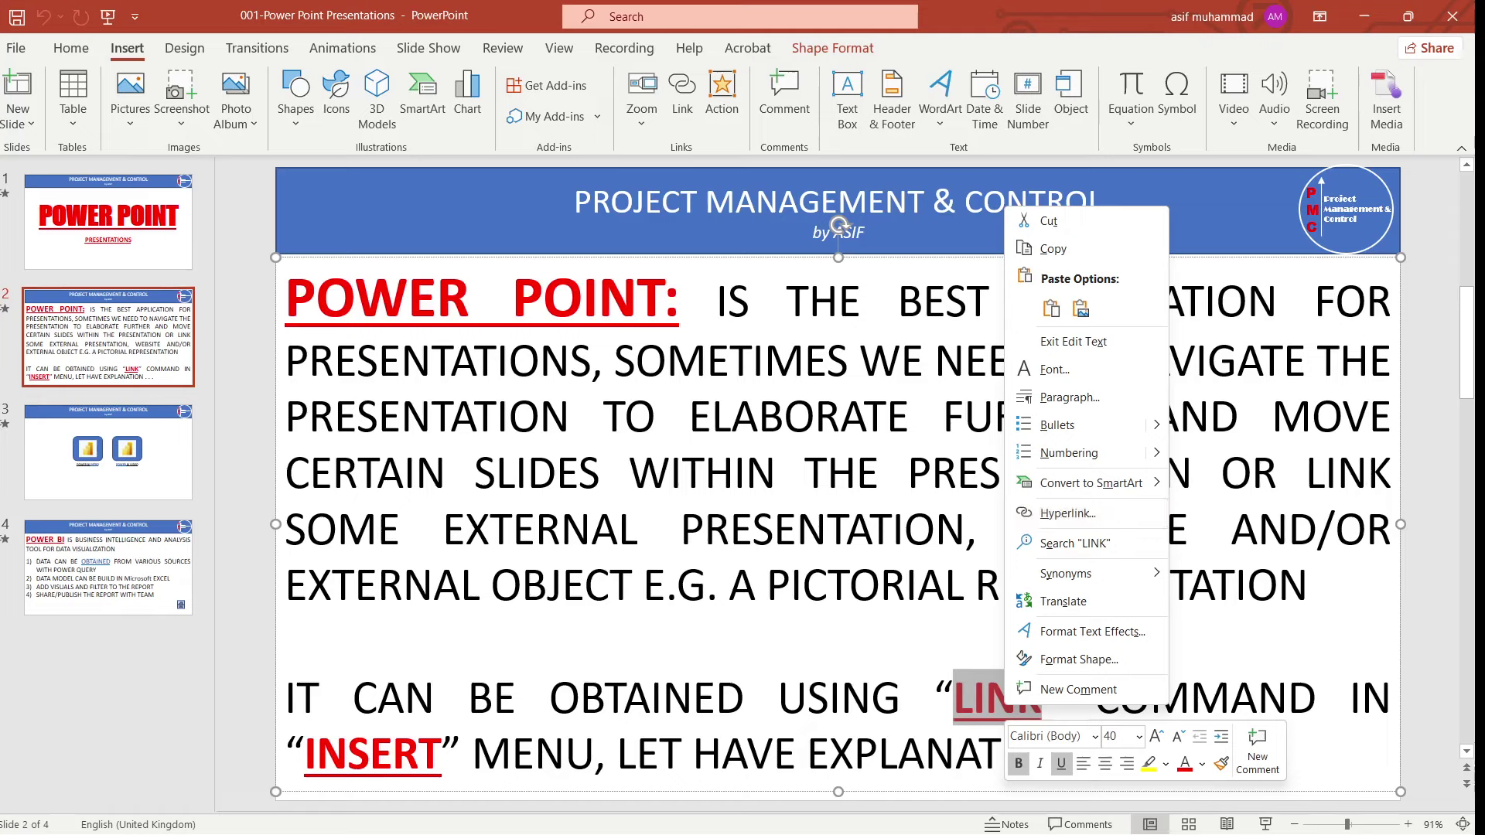
left_click(682, 97)
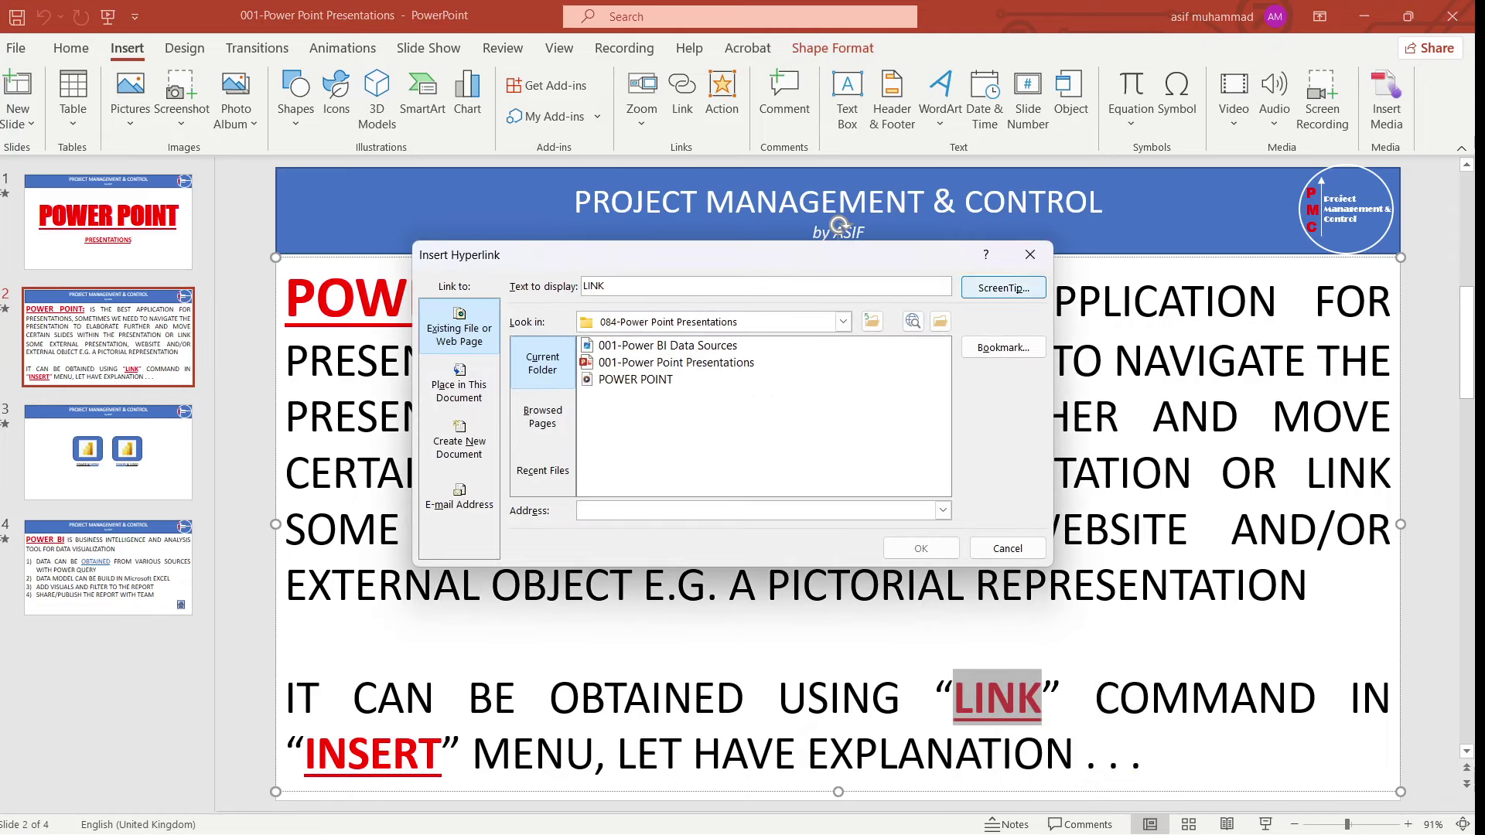
left_click(1030, 255)
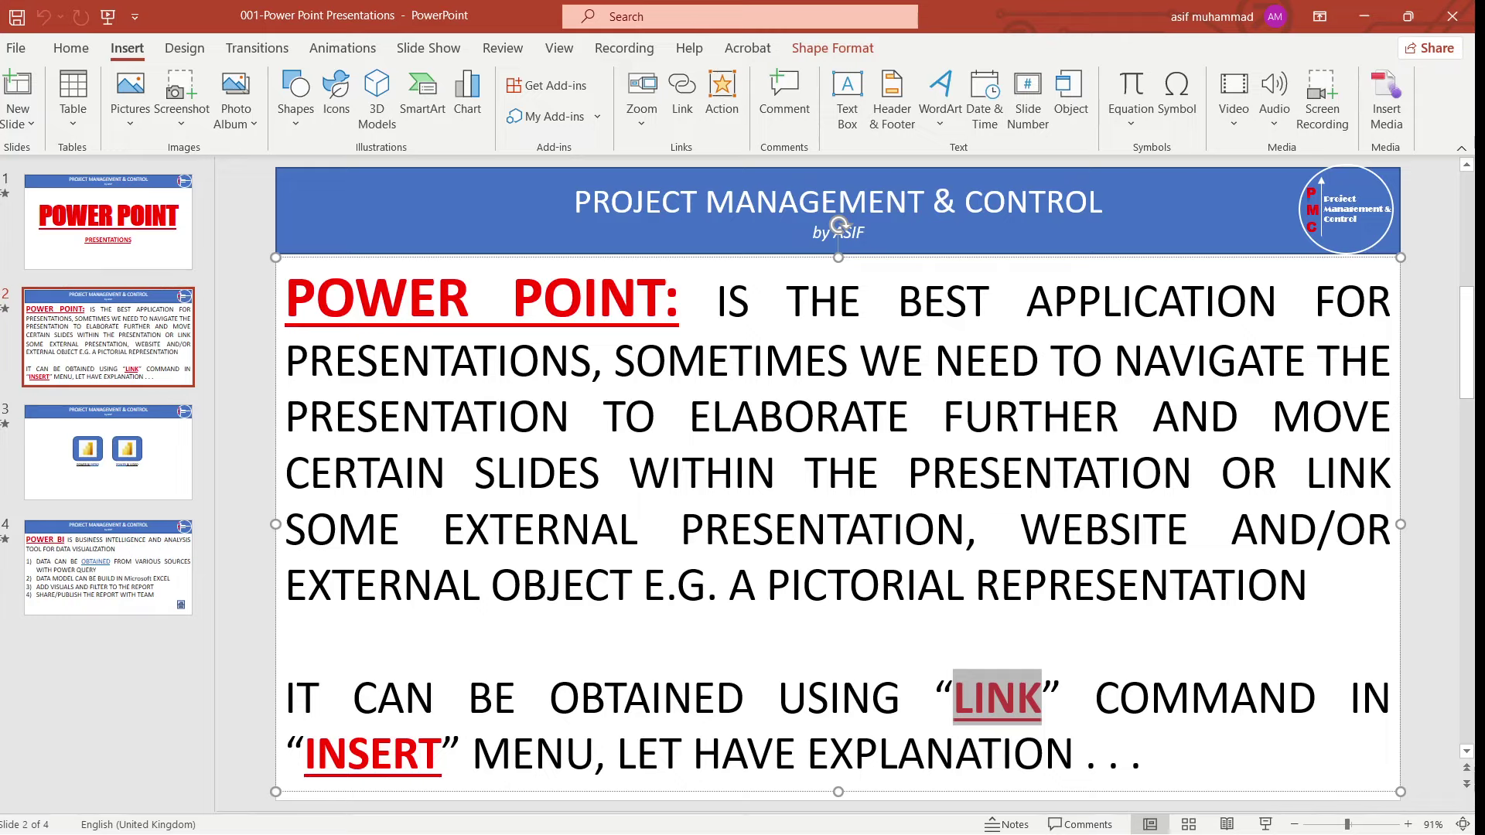
- Draw a rounded rectangle on slide 3, beside the POWER BI INTRO tile and similar to it in size
left_click(108, 452)
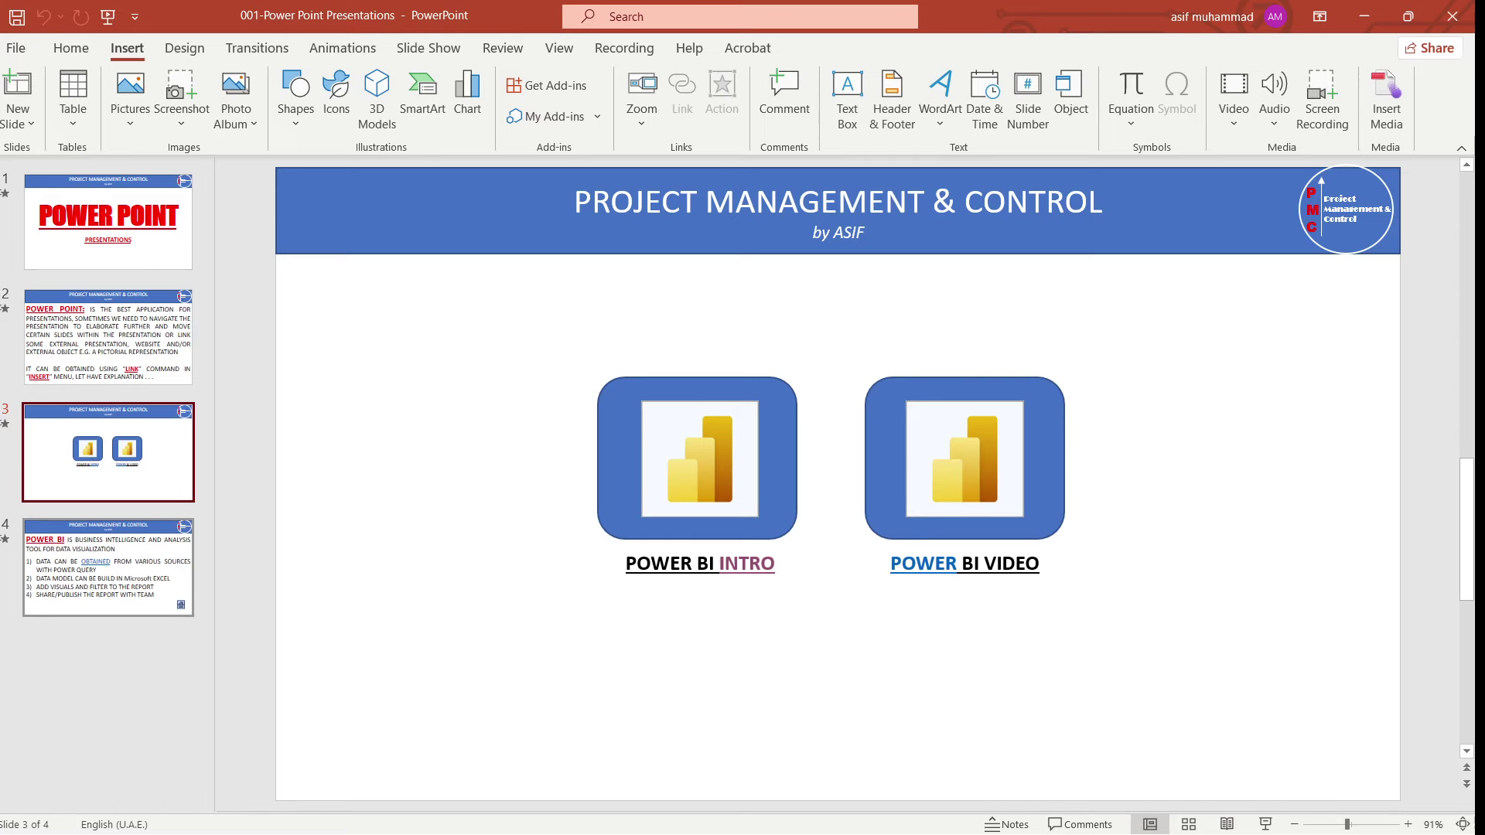
left_click(184, 591)
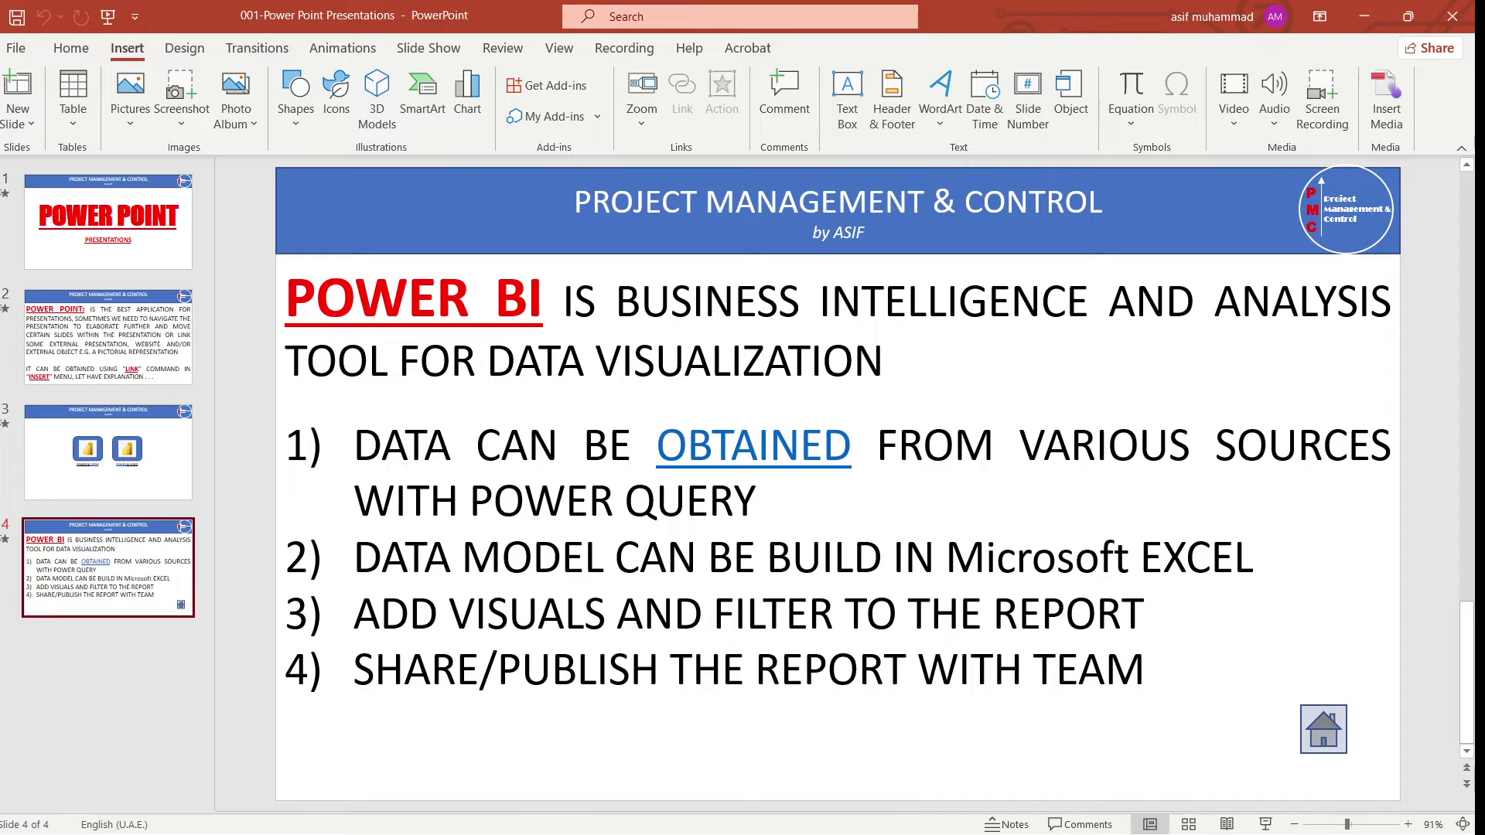
left_click(108, 453)
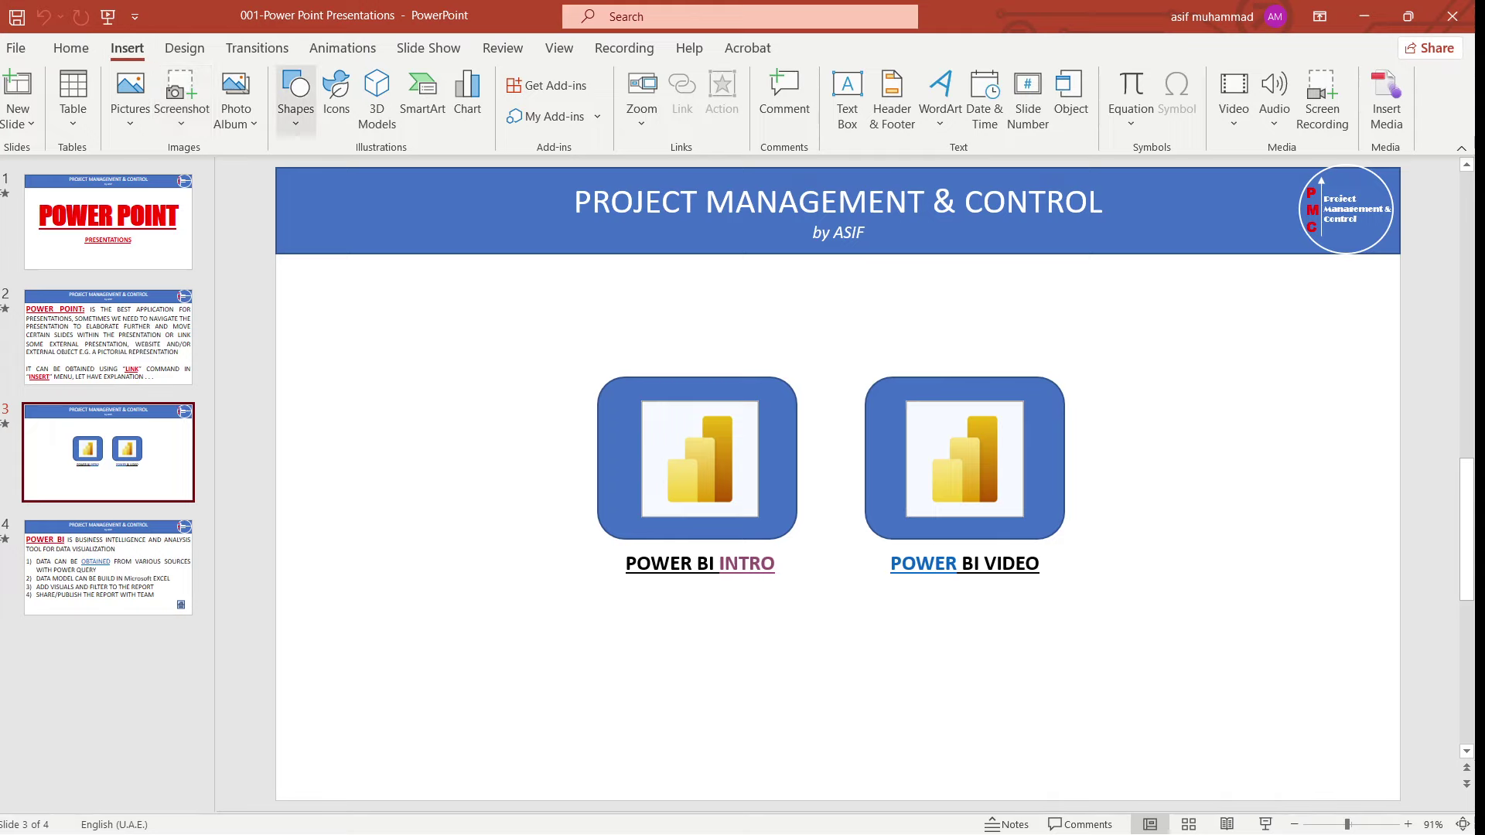
left_click(295, 101)
left_click(378, 178)
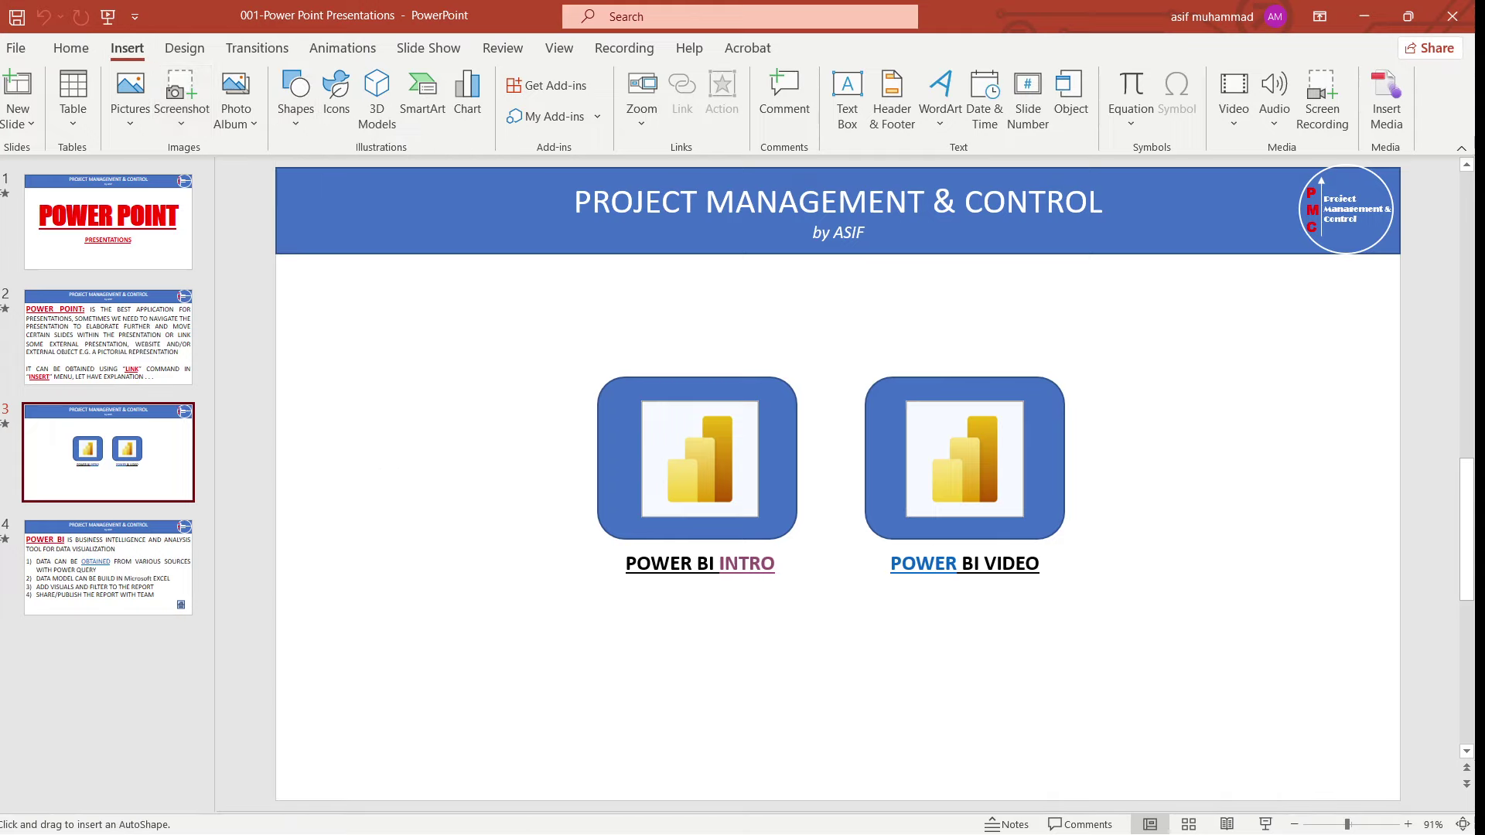
left_click_drag(322, 388, 503, 549)
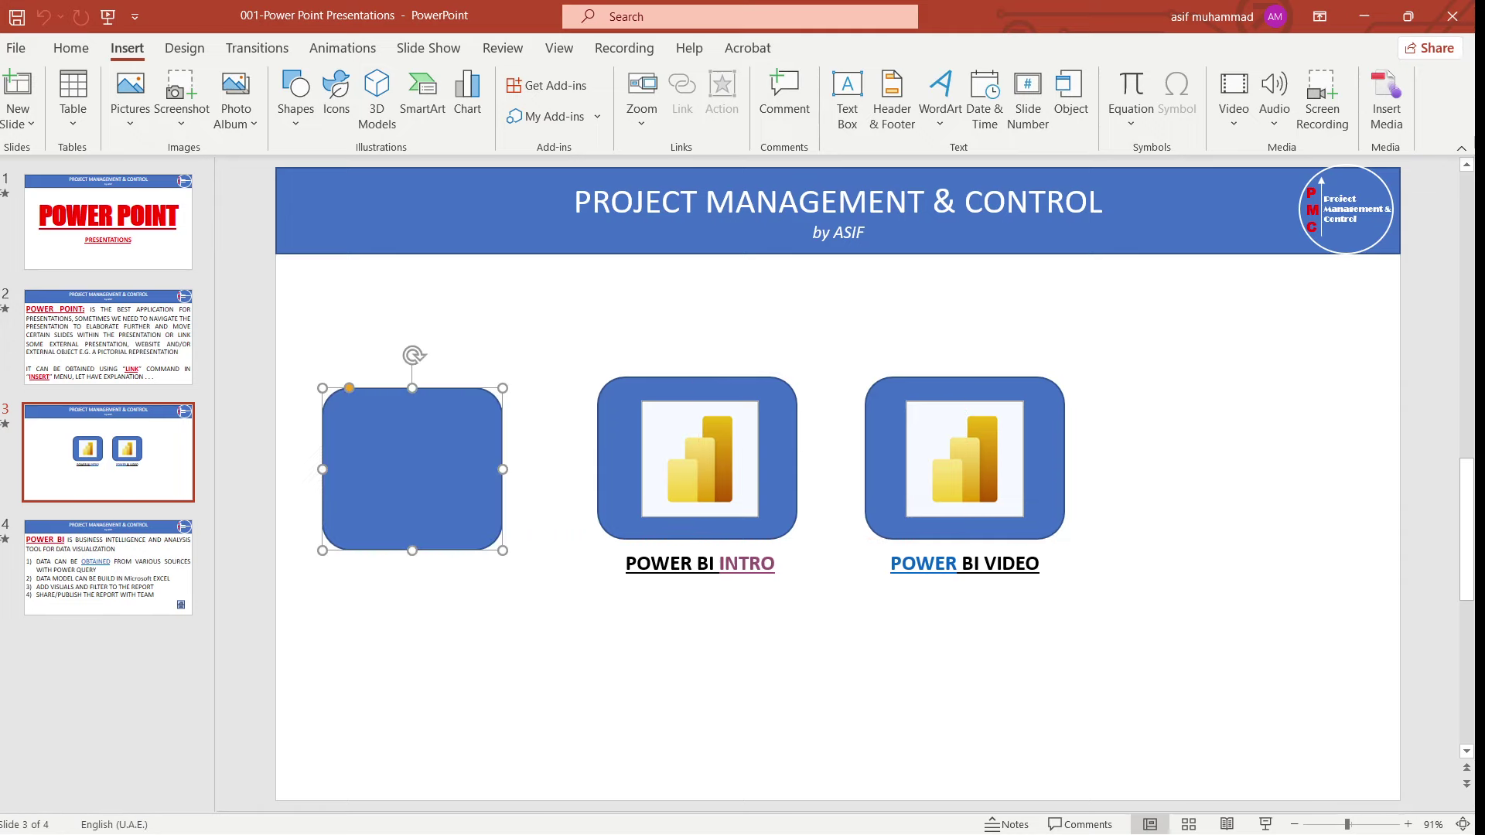
- Duplicate the Power BI logo from the POWER BI INTRO tile and centre the copy on the new rounded rectangle
left_click(700, 503)
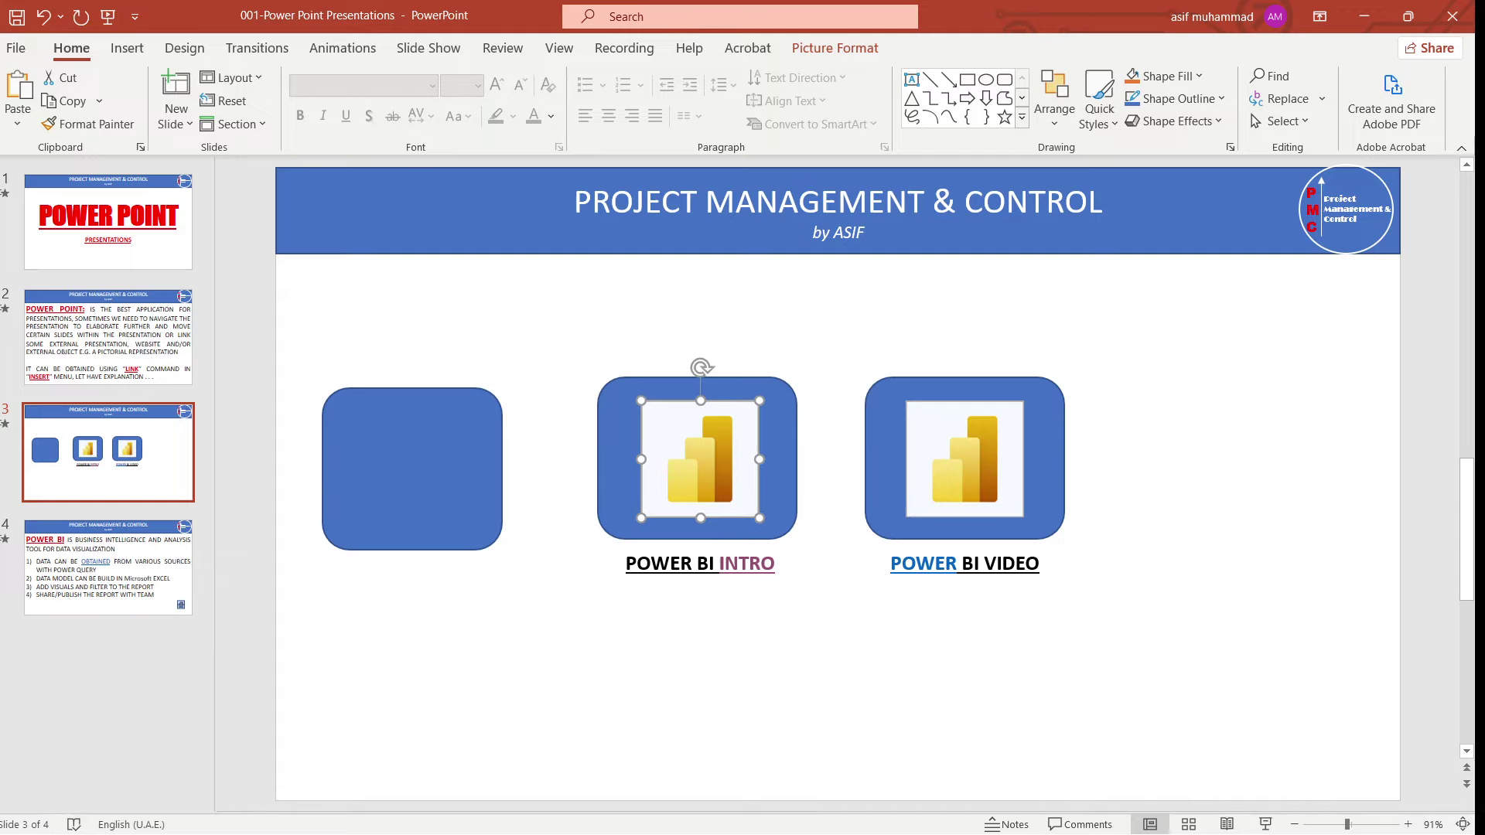
key("ctrl+d")
left_click_drag(715, 472, 412, 473)
key("Escape")
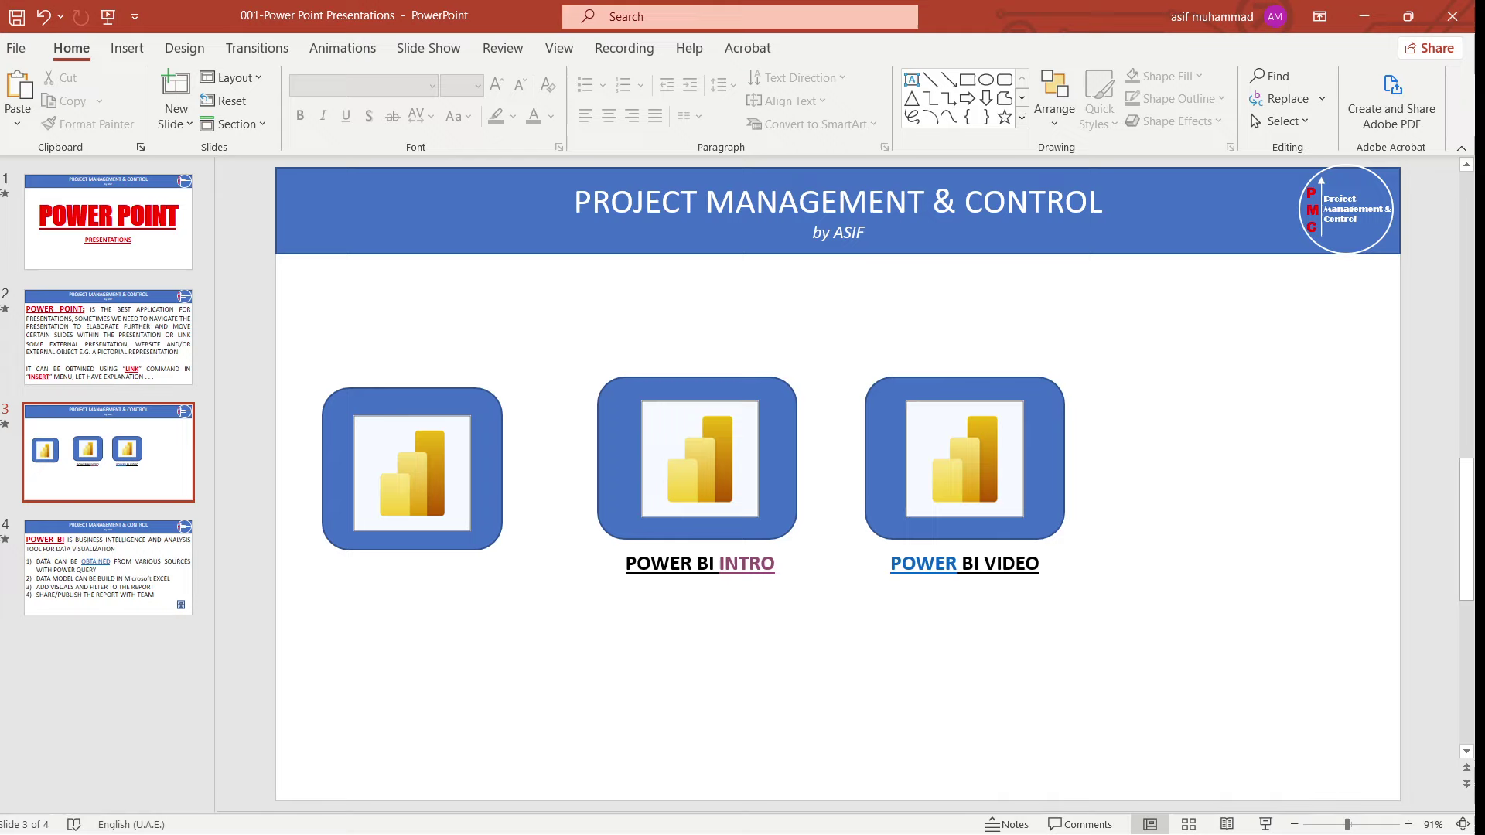
- Start a hyperlink on the new rounded rectangle, review the link types, and choose Slide 4 in this document as its target
left_click(419, 540)
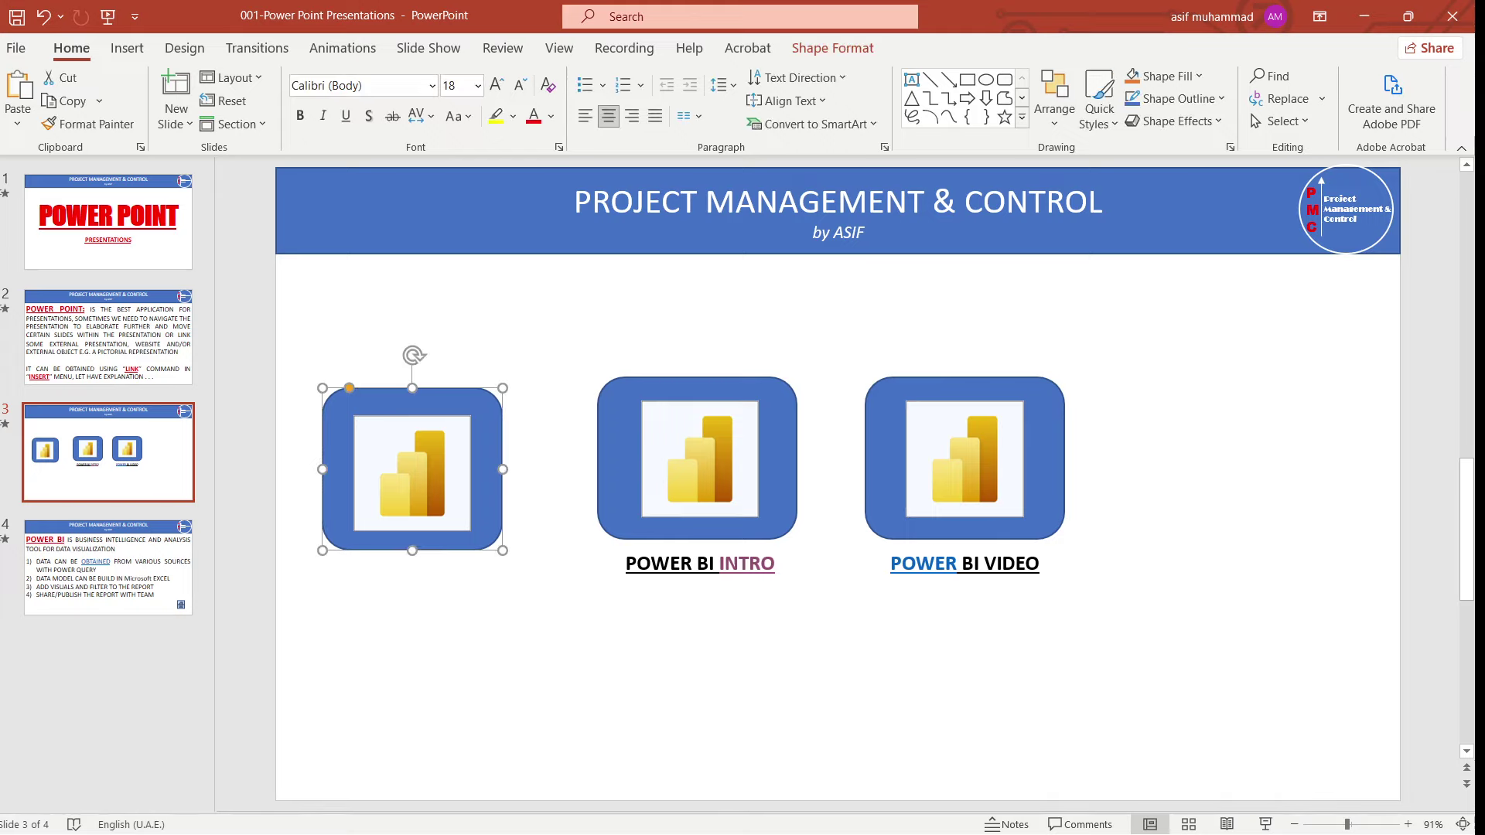
left_click(126, 48)
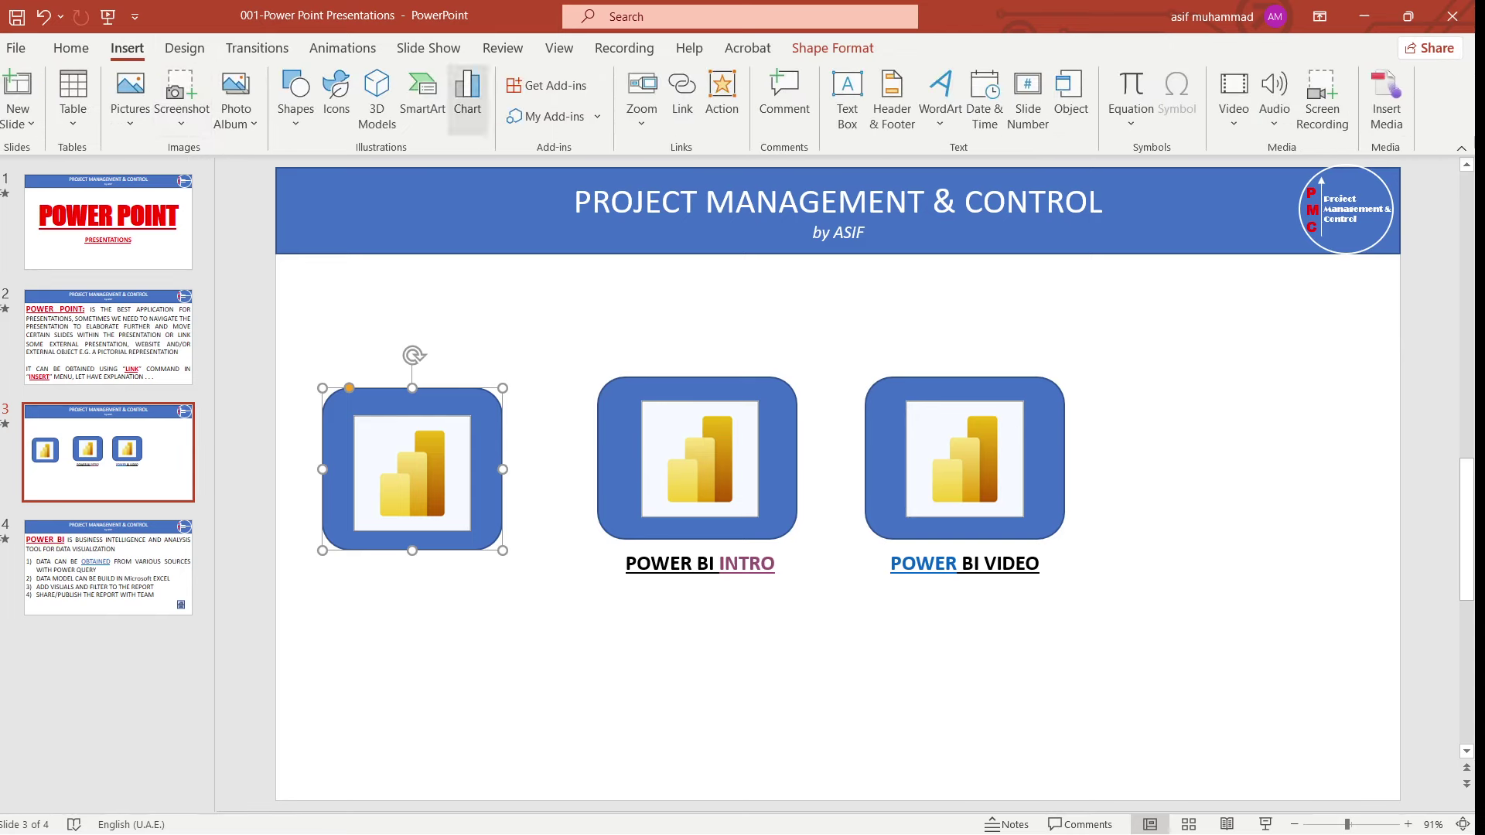
left_click(681, 99)
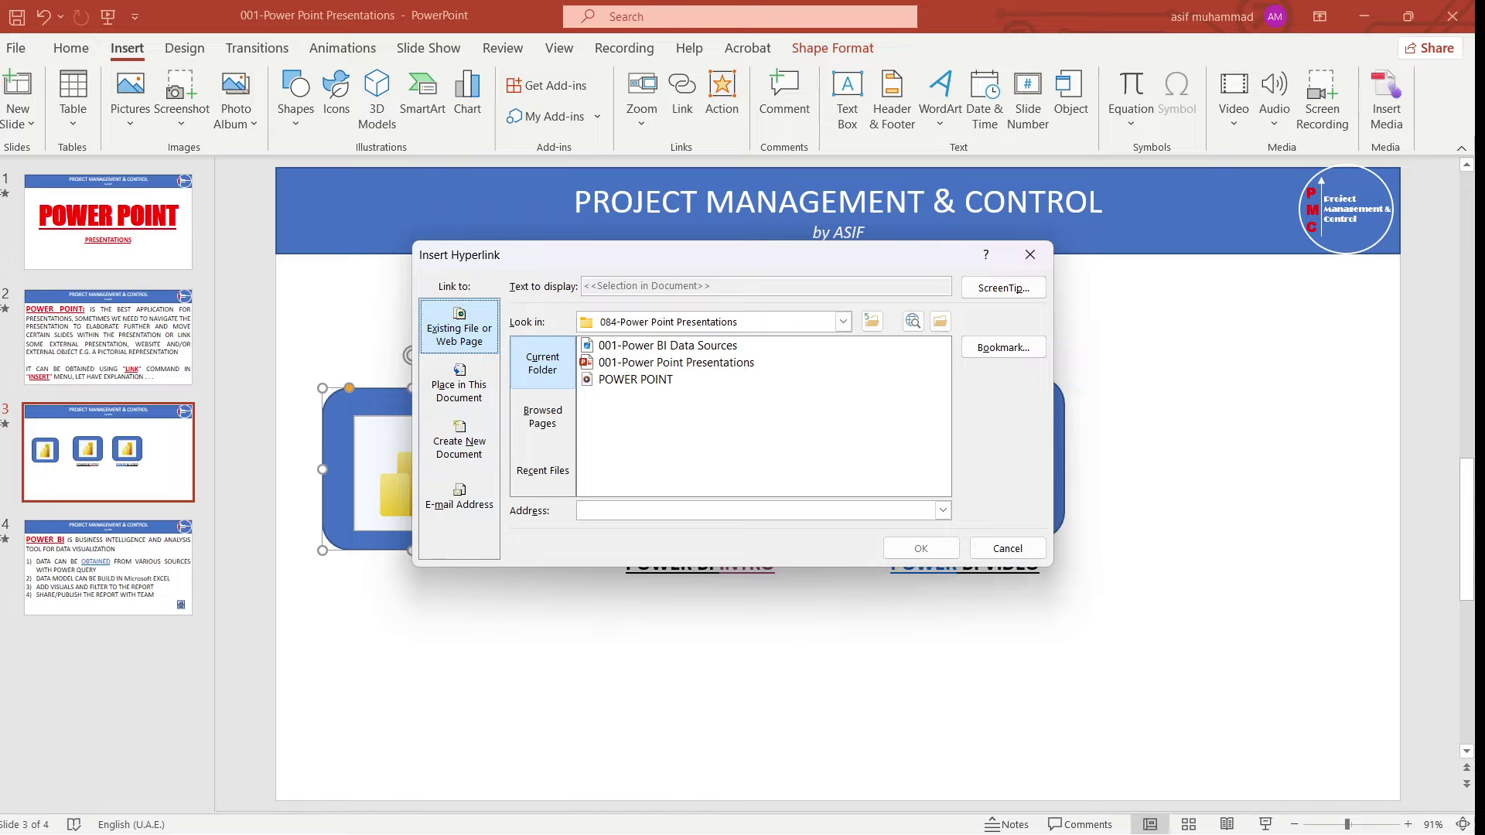
left_click(459, 384)
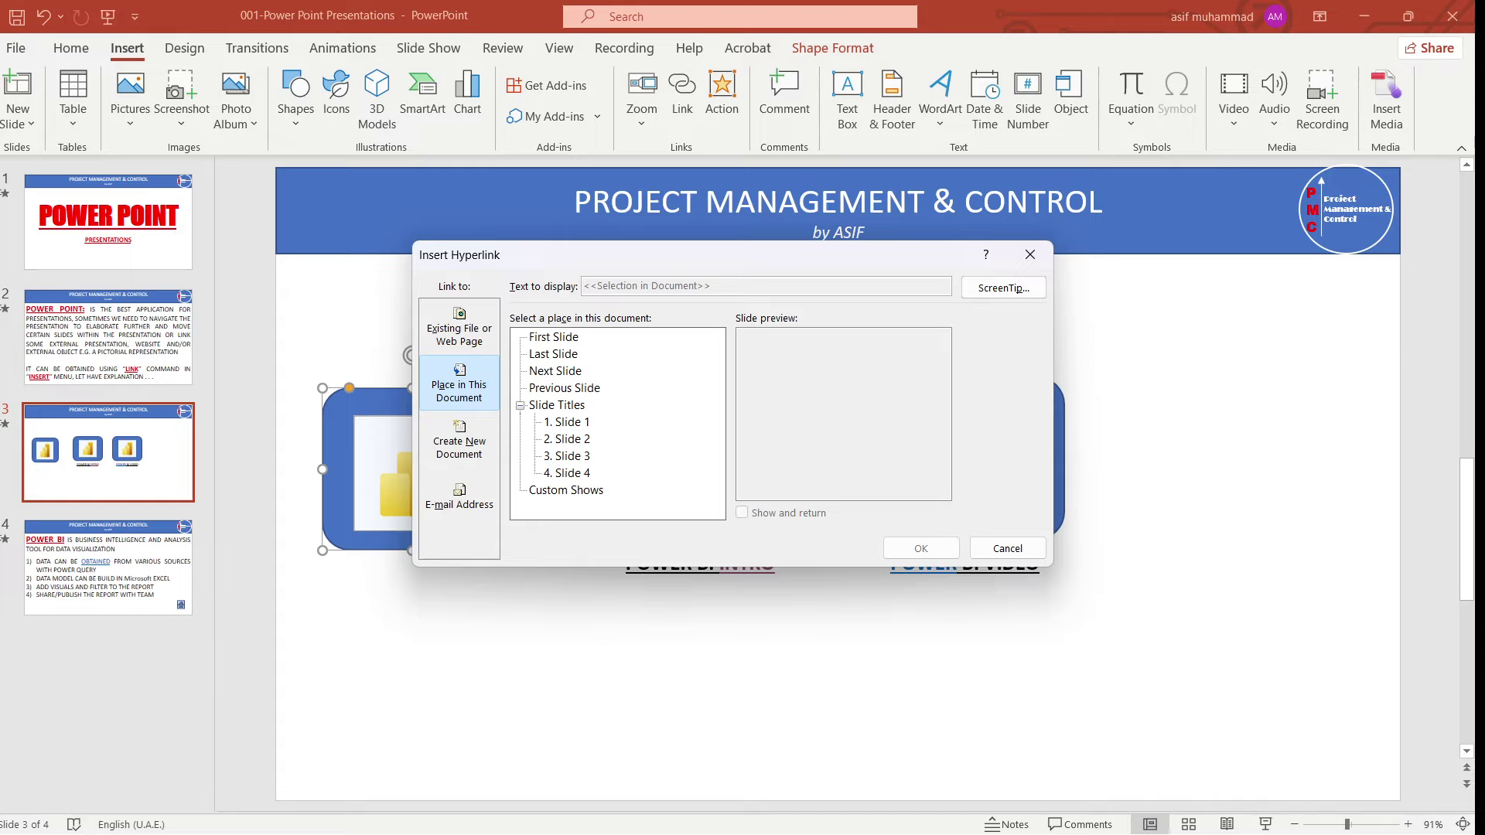
left_click(460, 440)
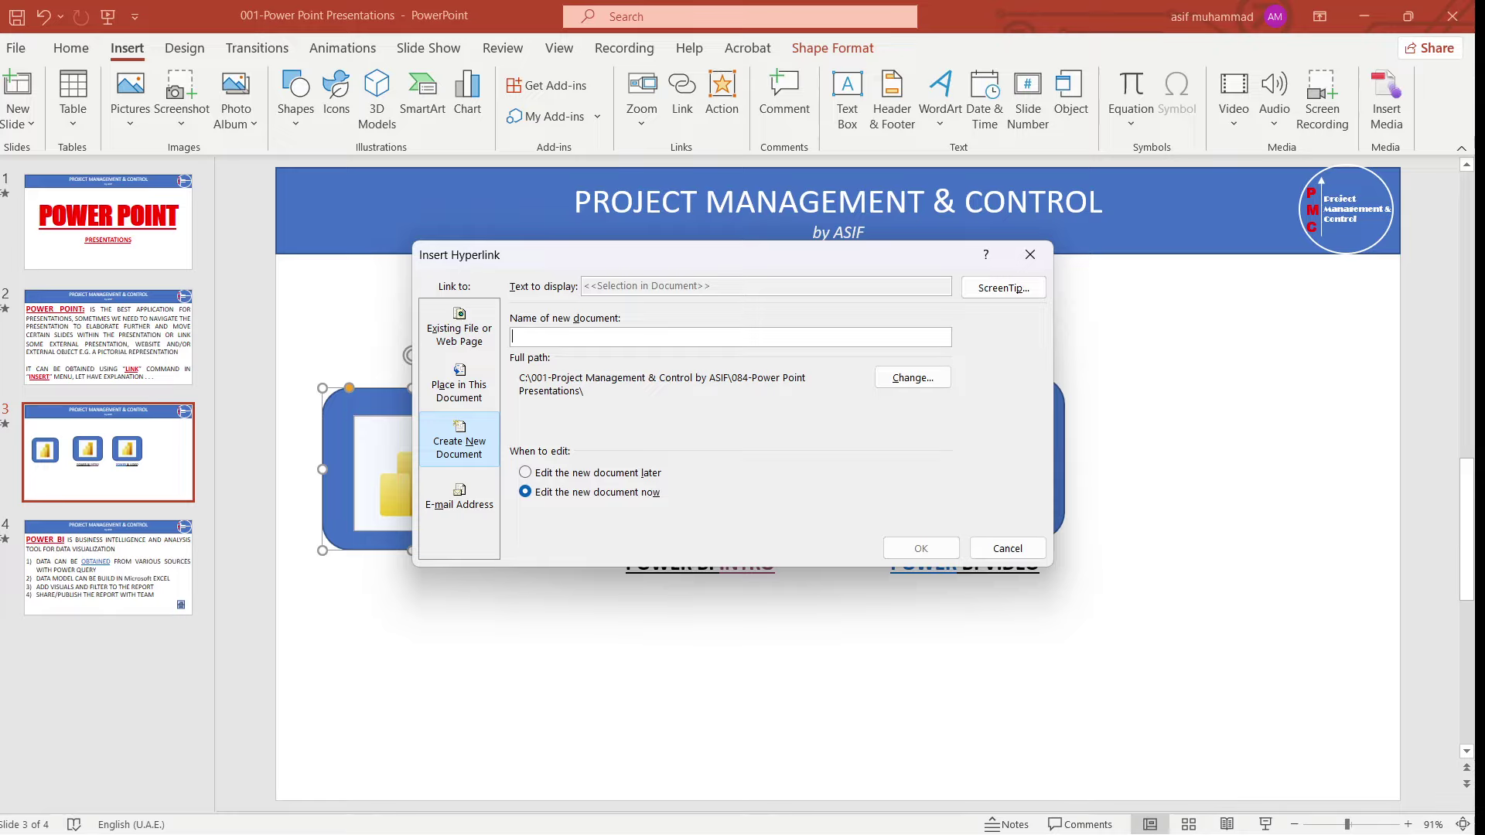
left_click(460, 497)
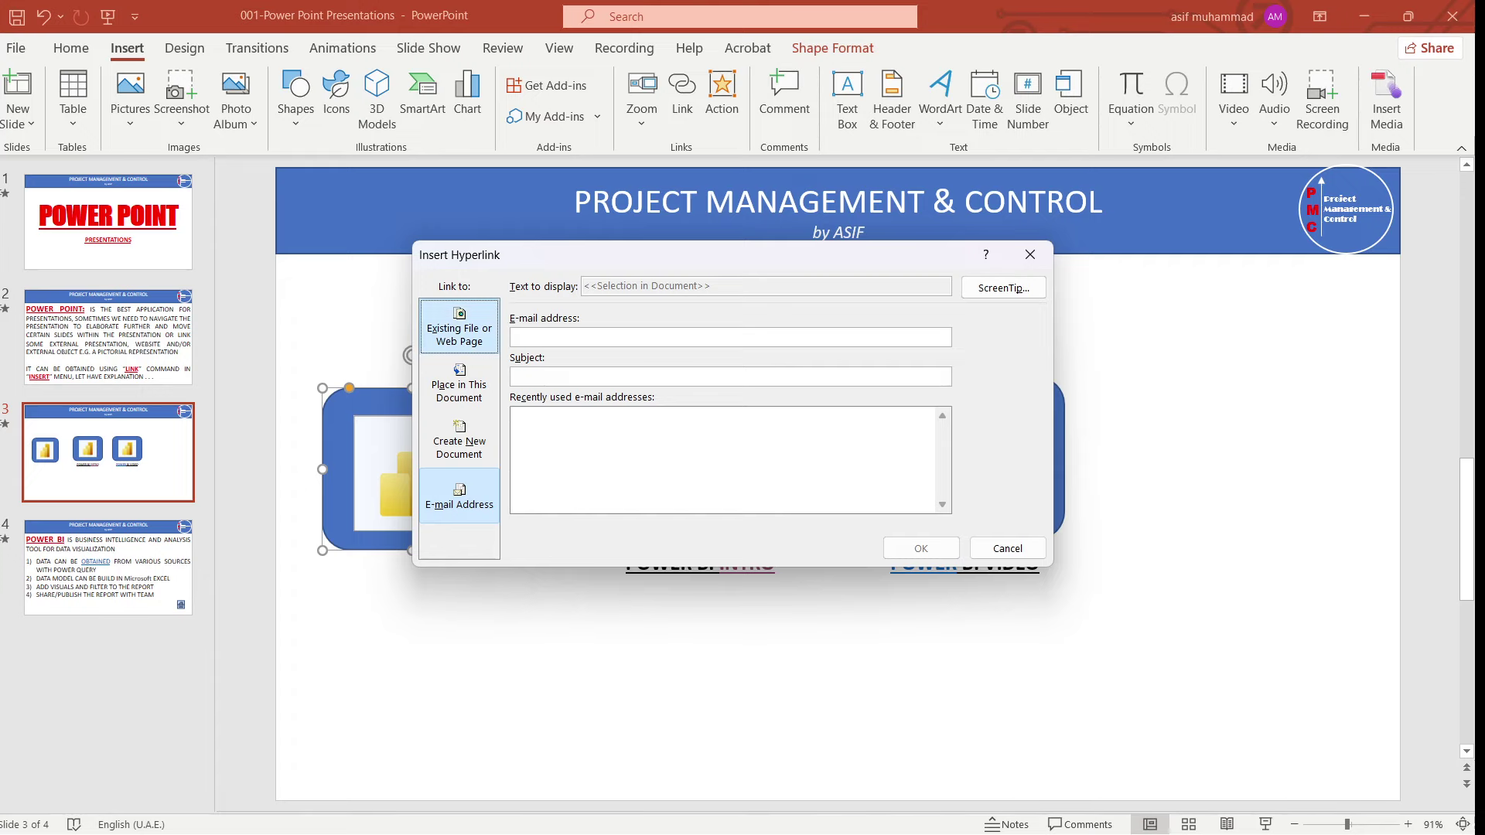
left_click(459, 328)
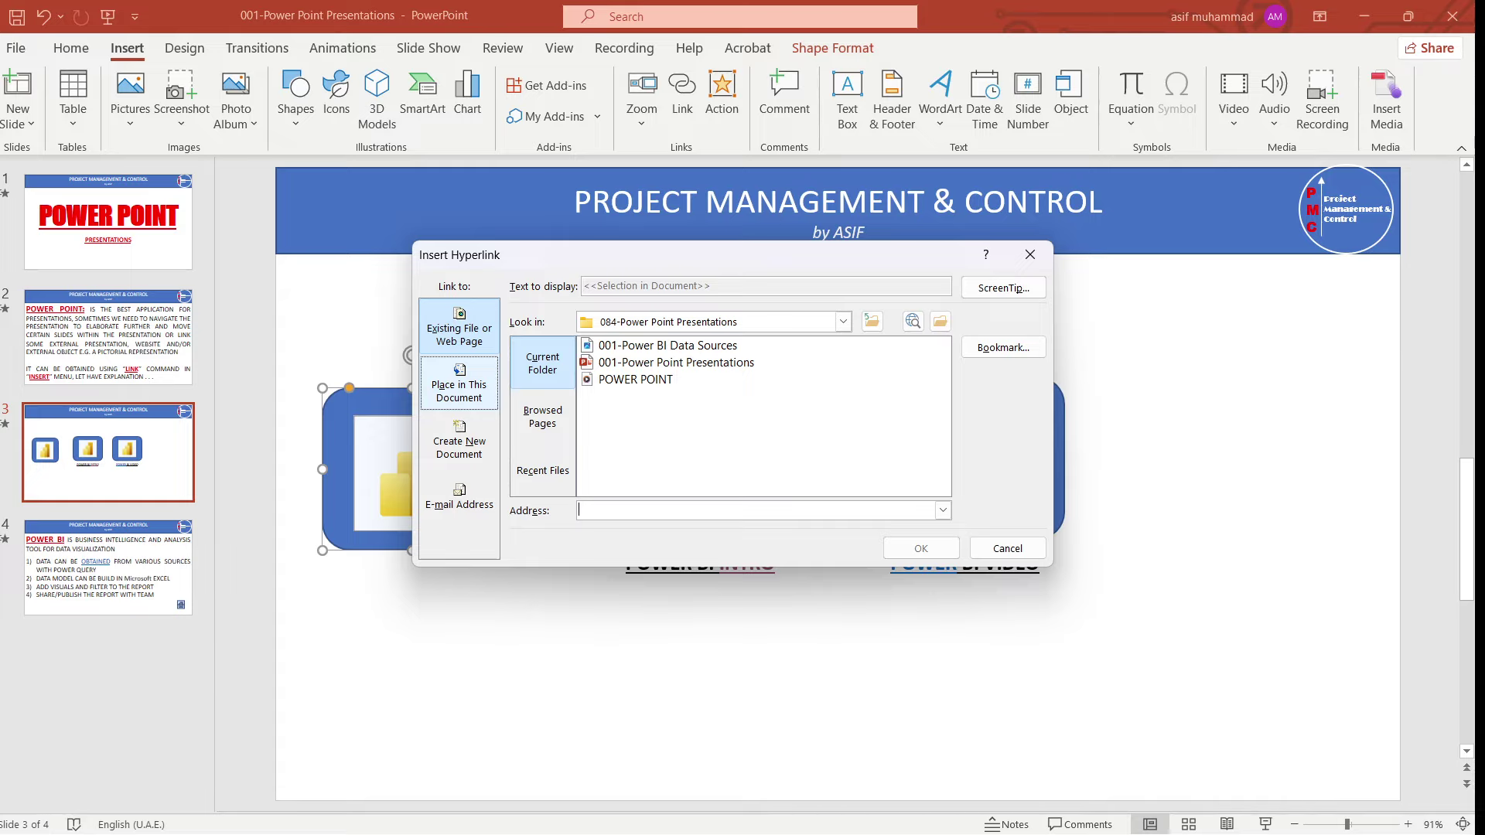
left_click(459, 384)
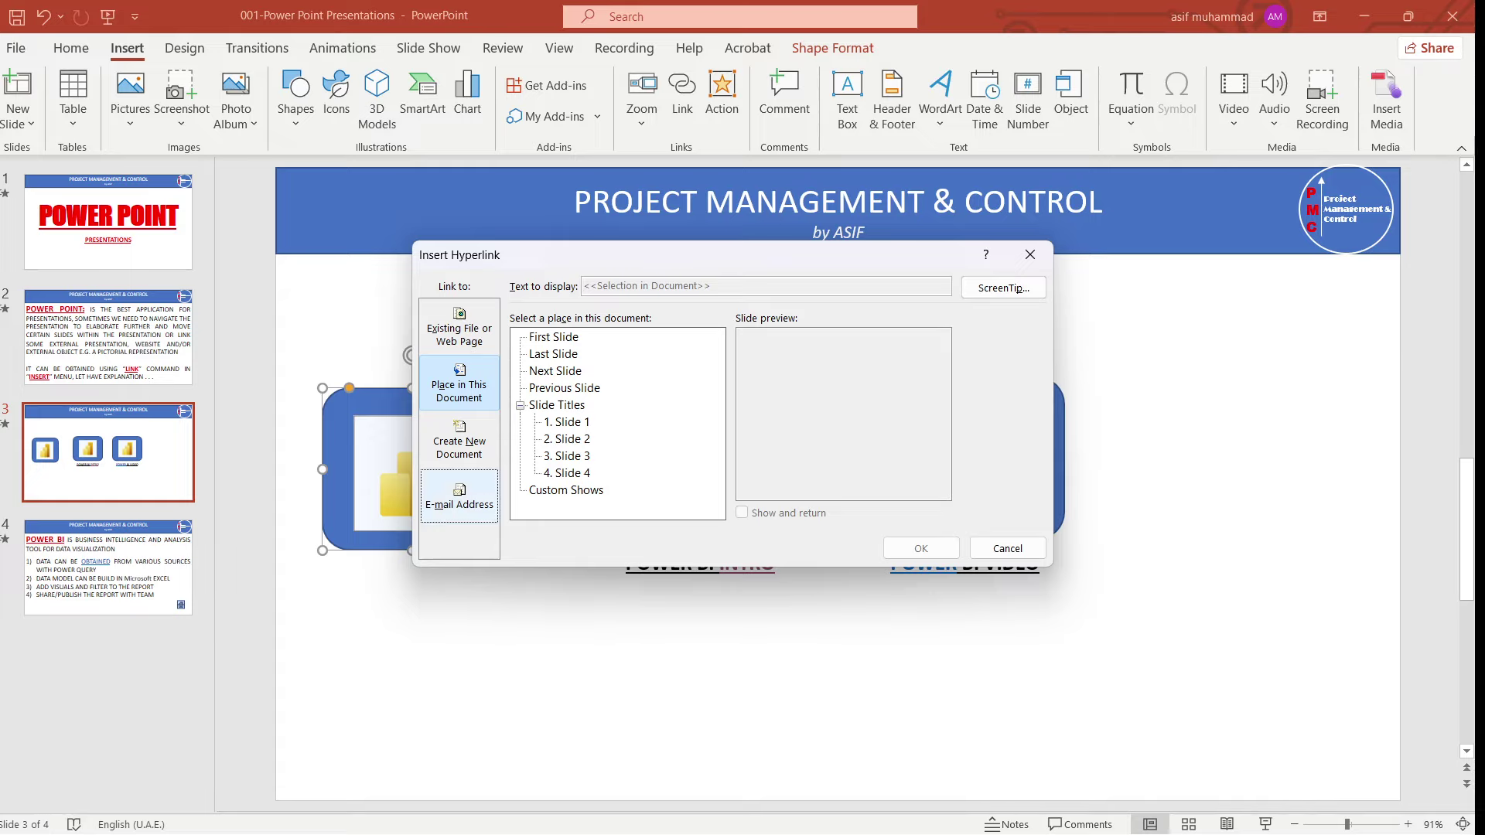
left_click(566, 473)
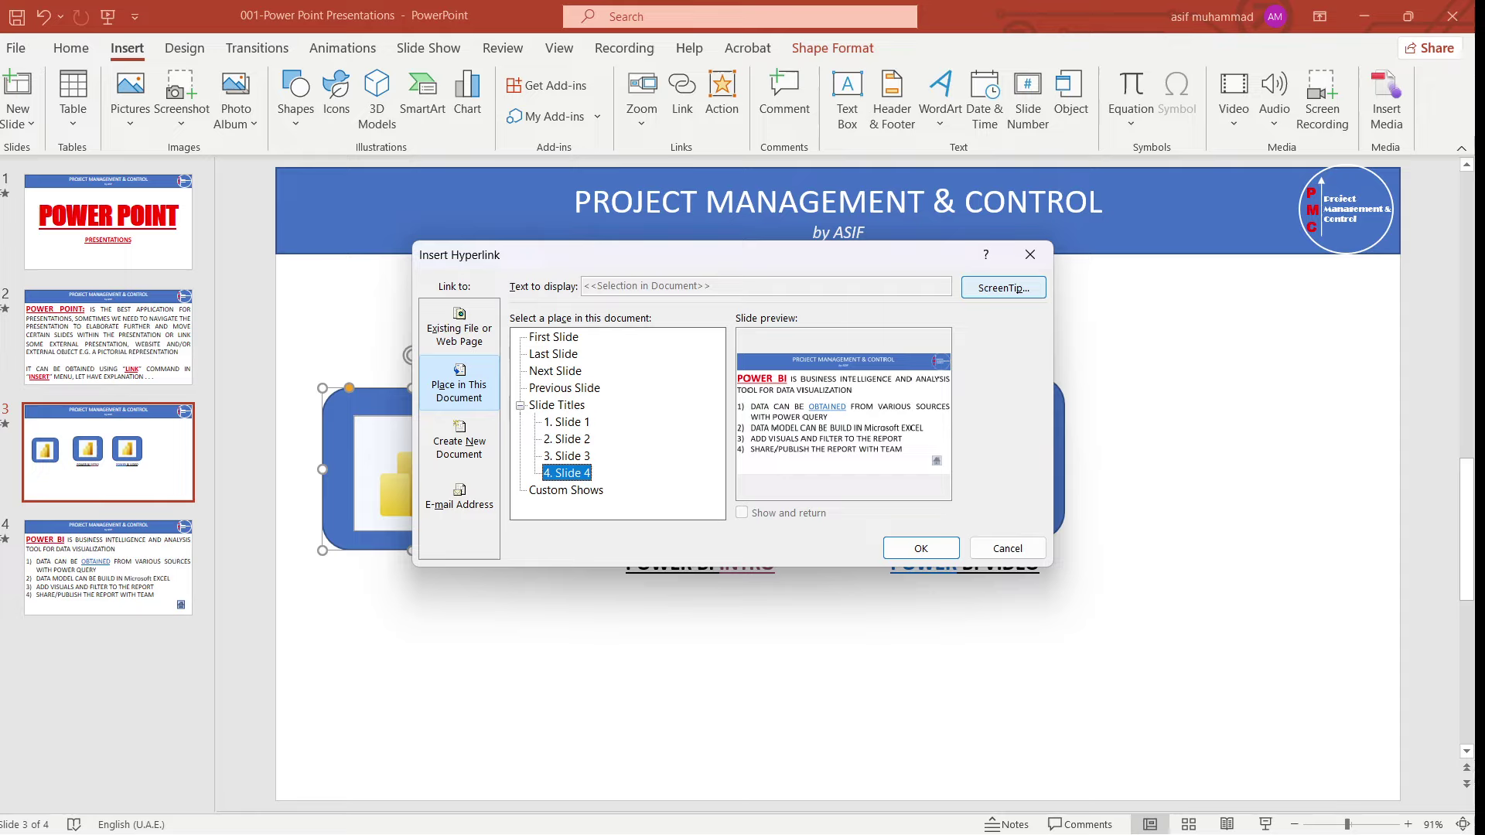
- Set the hyperlink's ScreenTip to "POWER BI INTRO" and apply the link to the rounded rectangle
left_click(1003, 288)
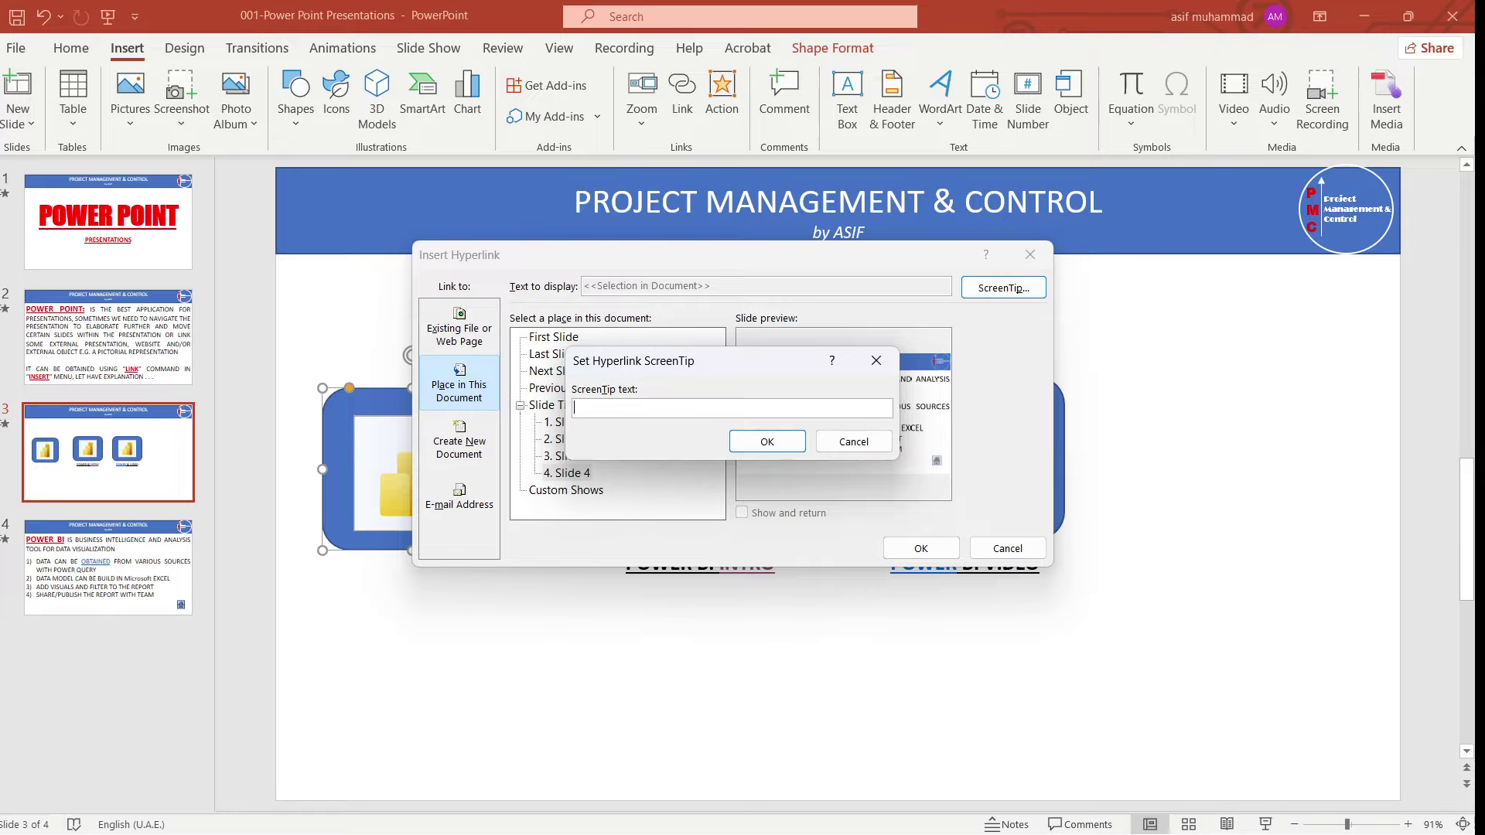
type("POWER BI INTRO")
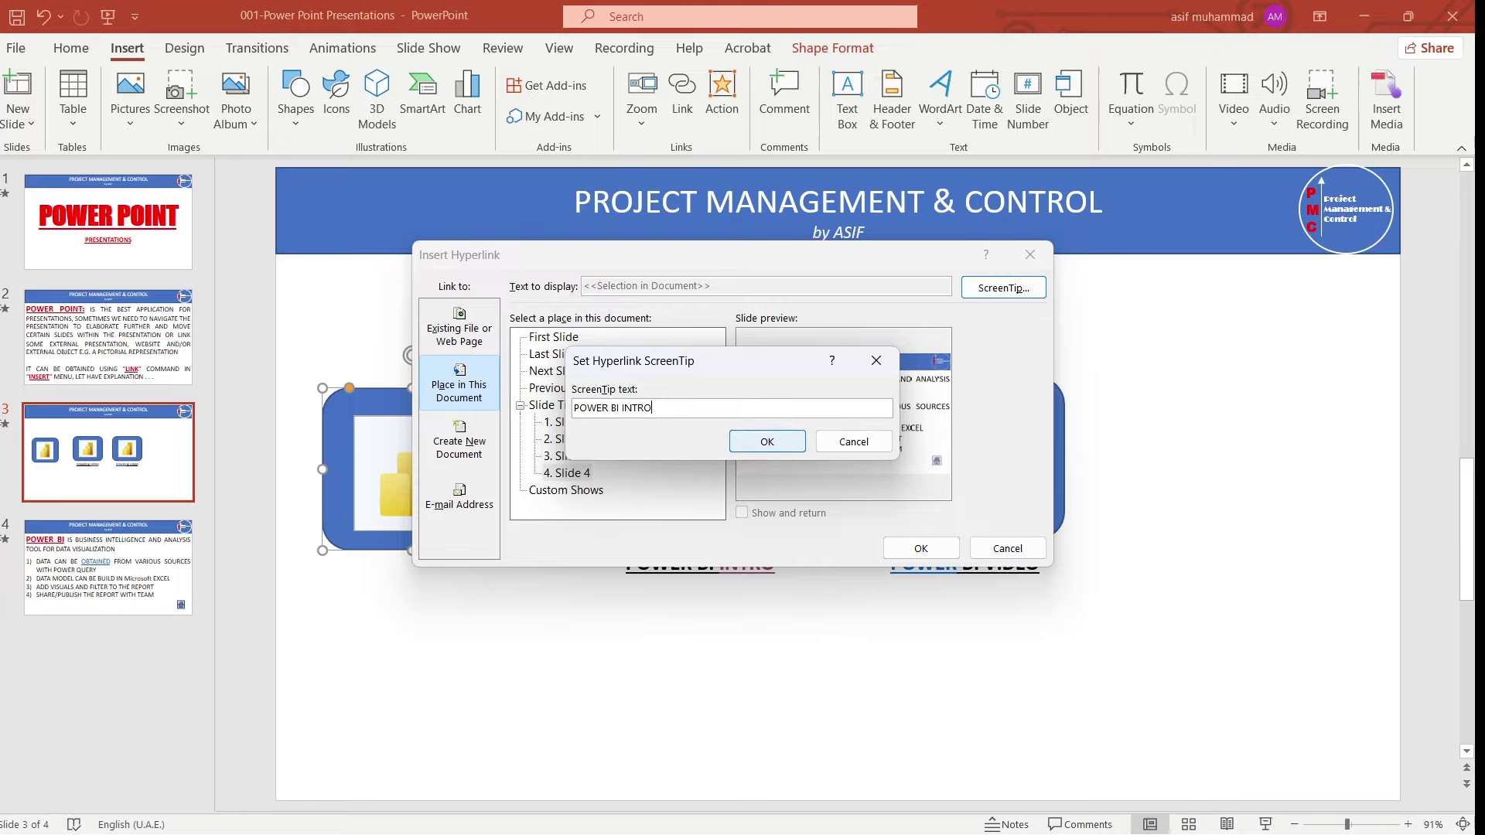
left_click(767, 441)
key("Return")
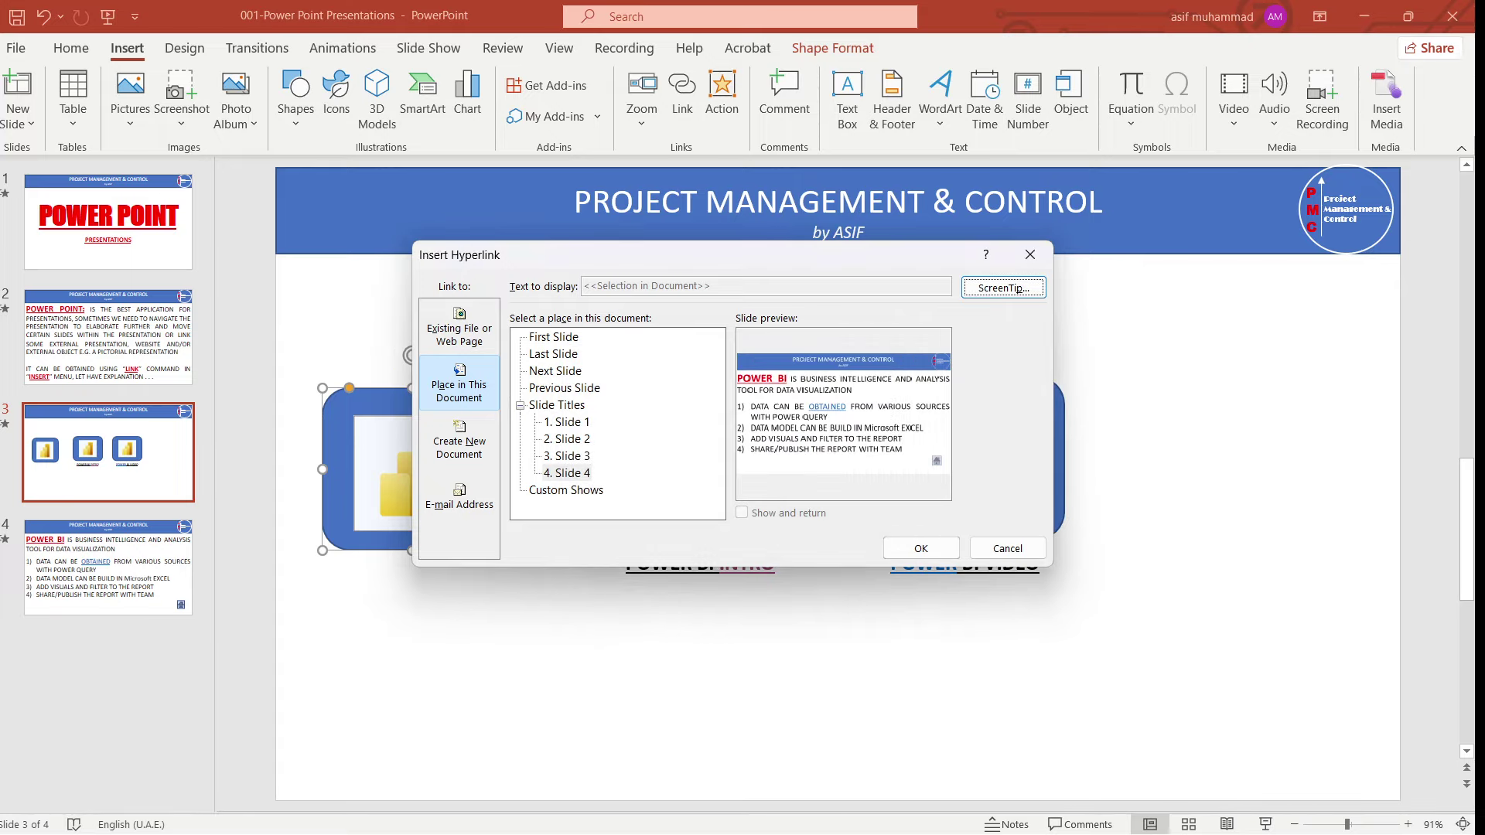
left_click(921, 549)
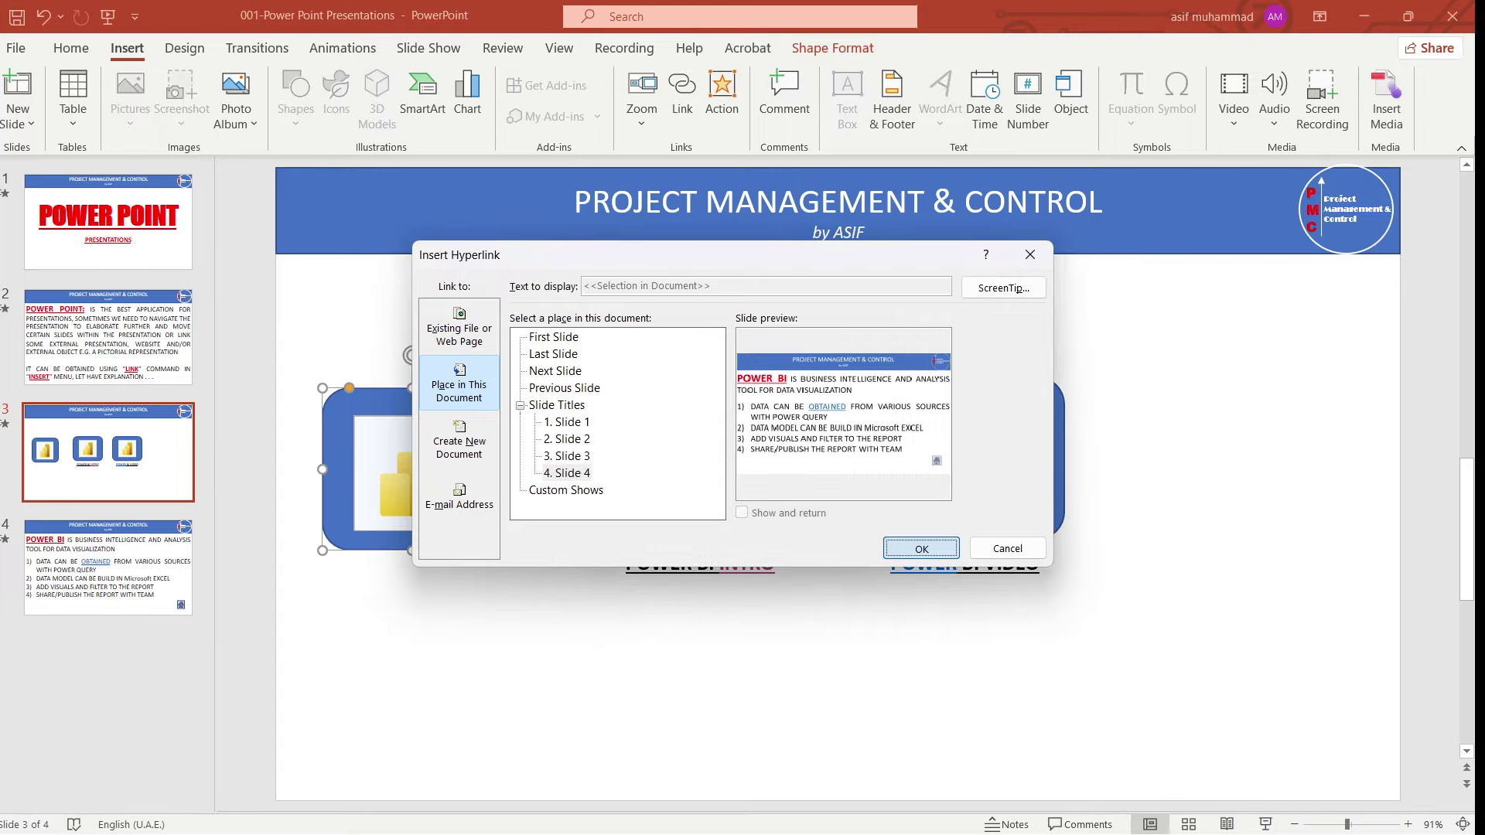
key("Return")
key("Escape")
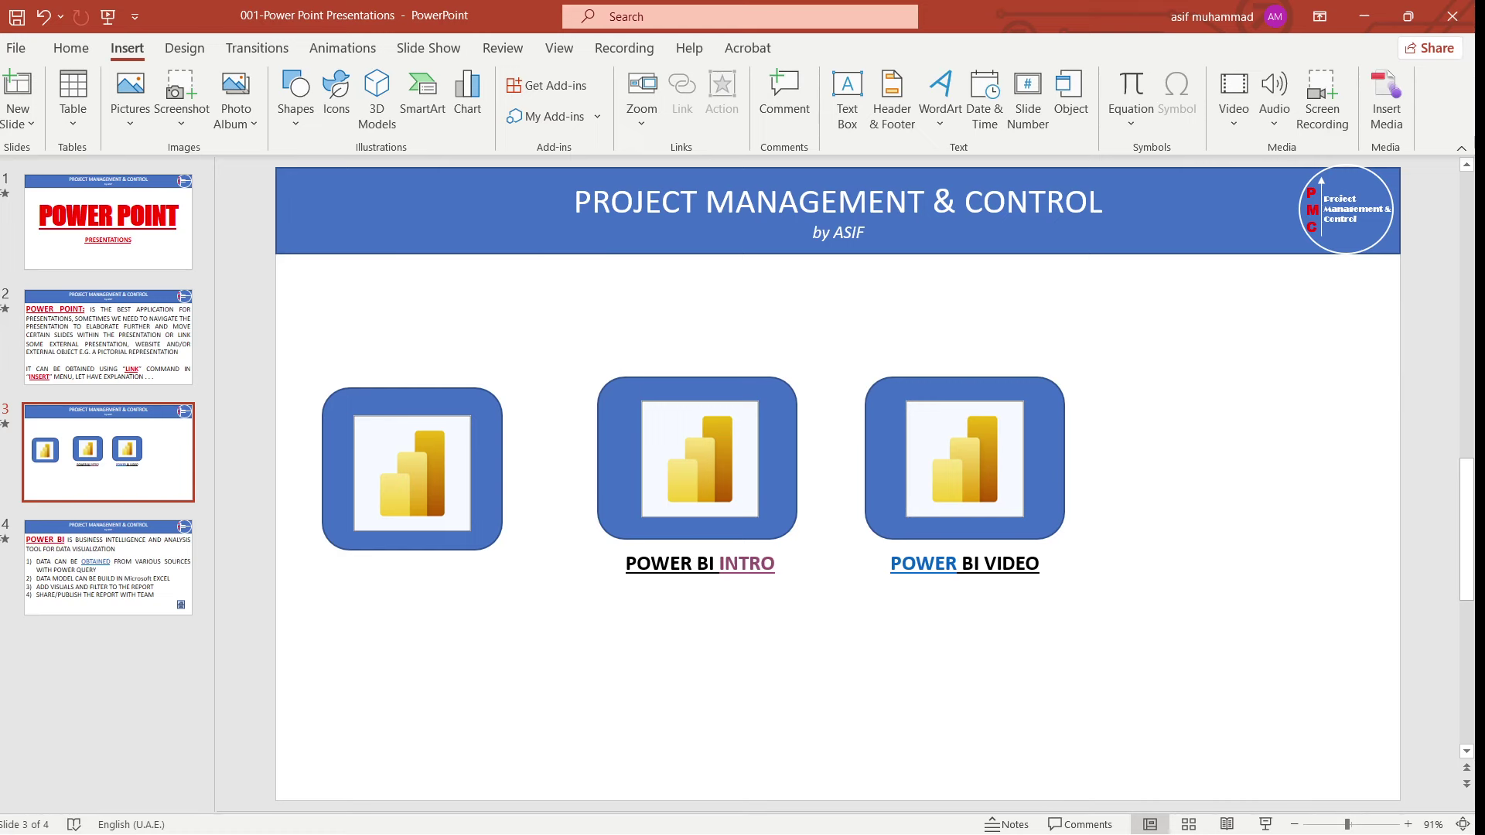
- View slide 4 and examine the hyperlink settings of the logo picture on slide 3's new tile
left_click(109, 568)
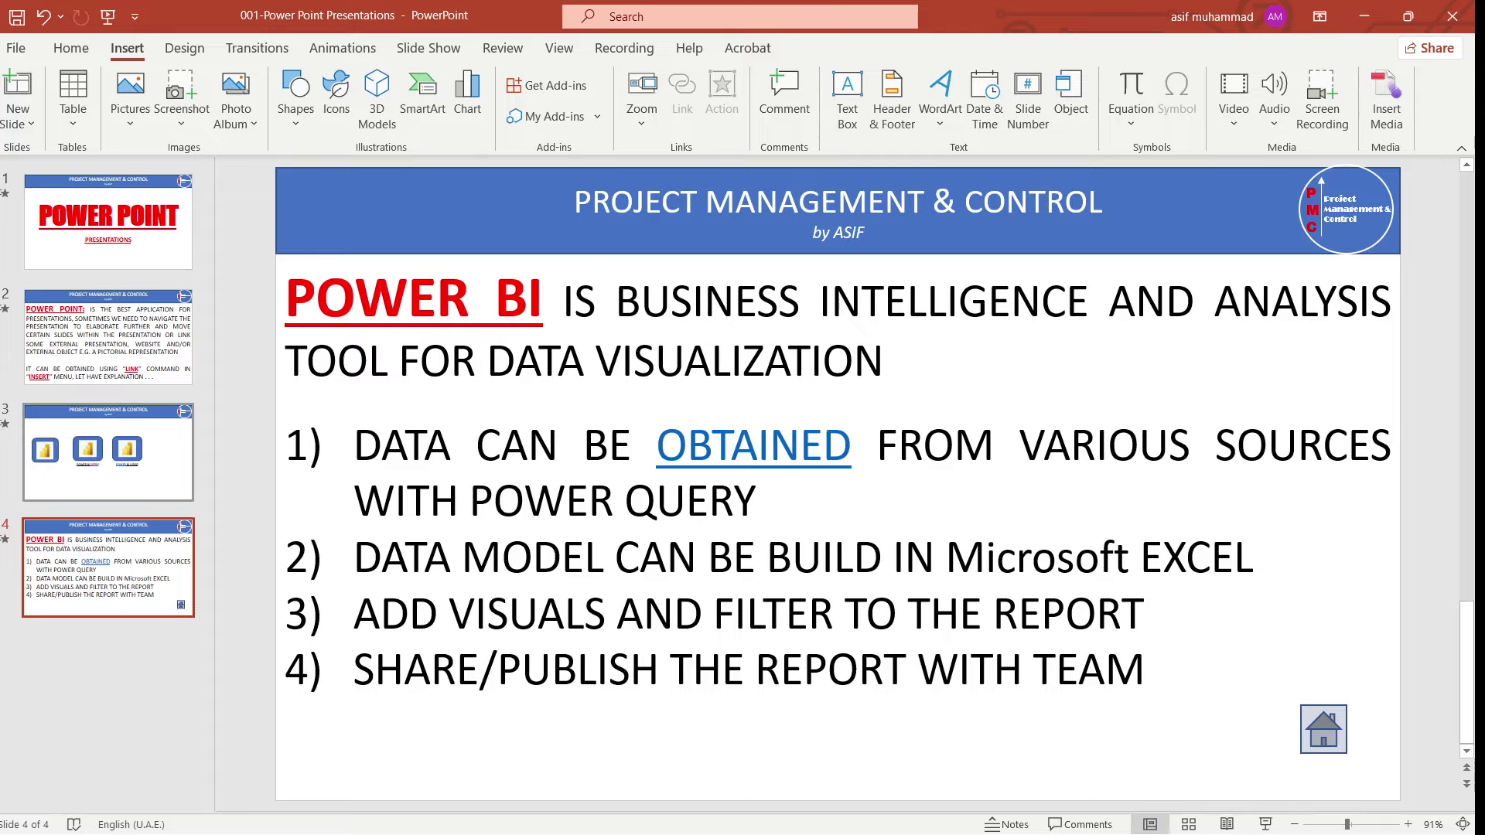
left_click(108, 453)
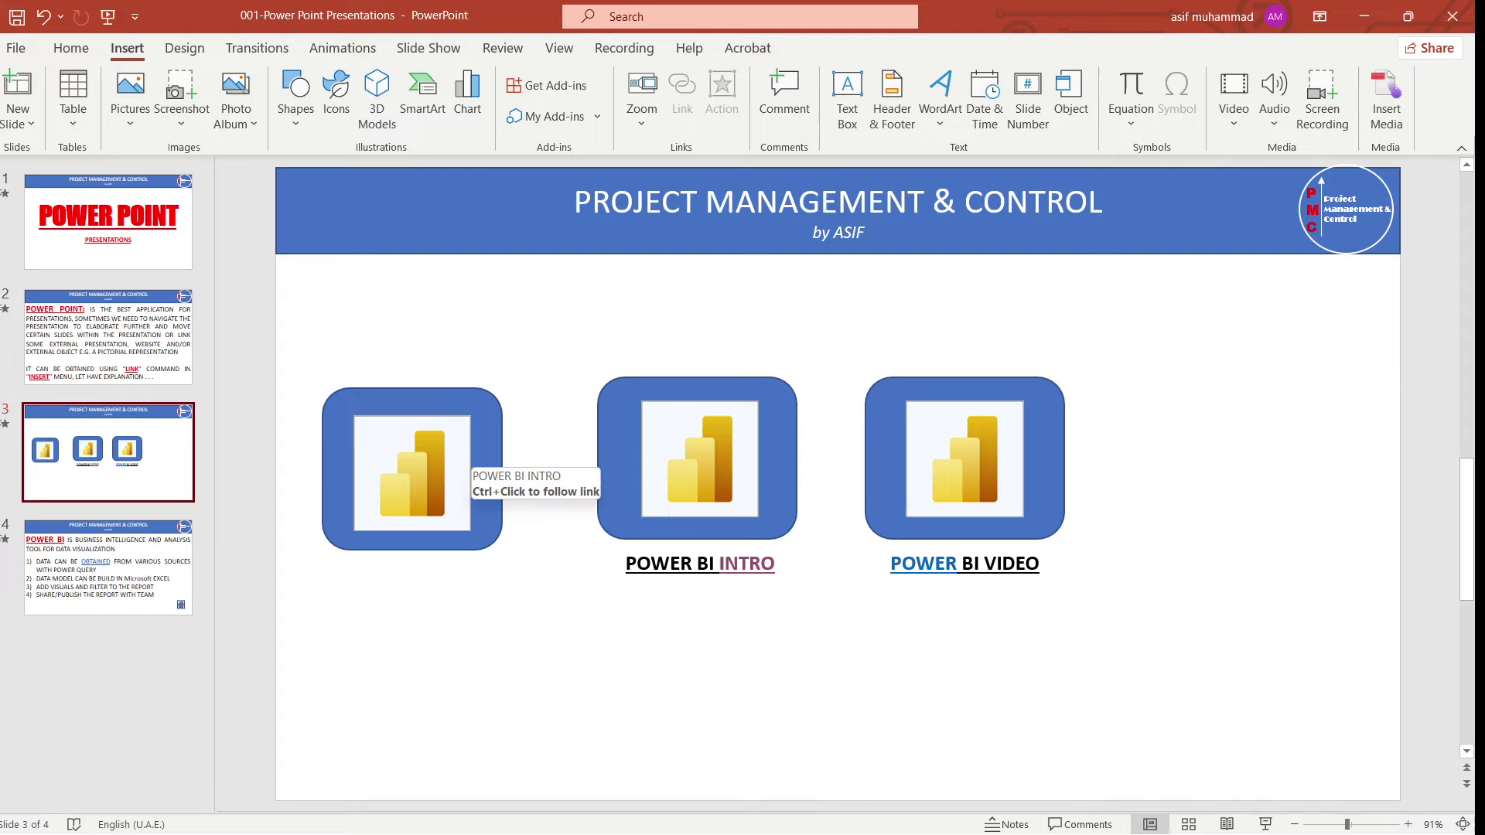
left_click(484, 454)
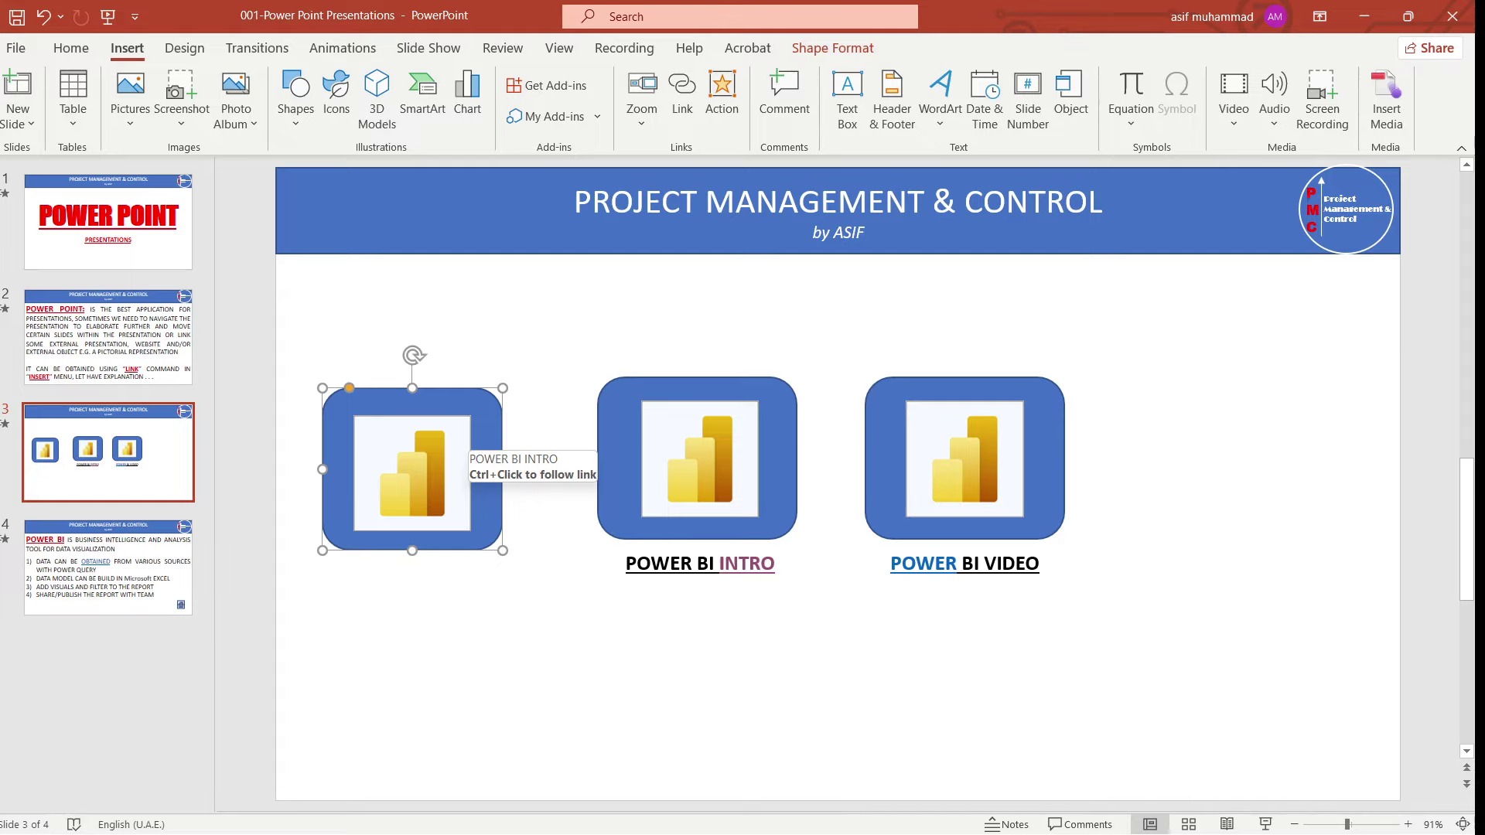
left_click(452, 463)
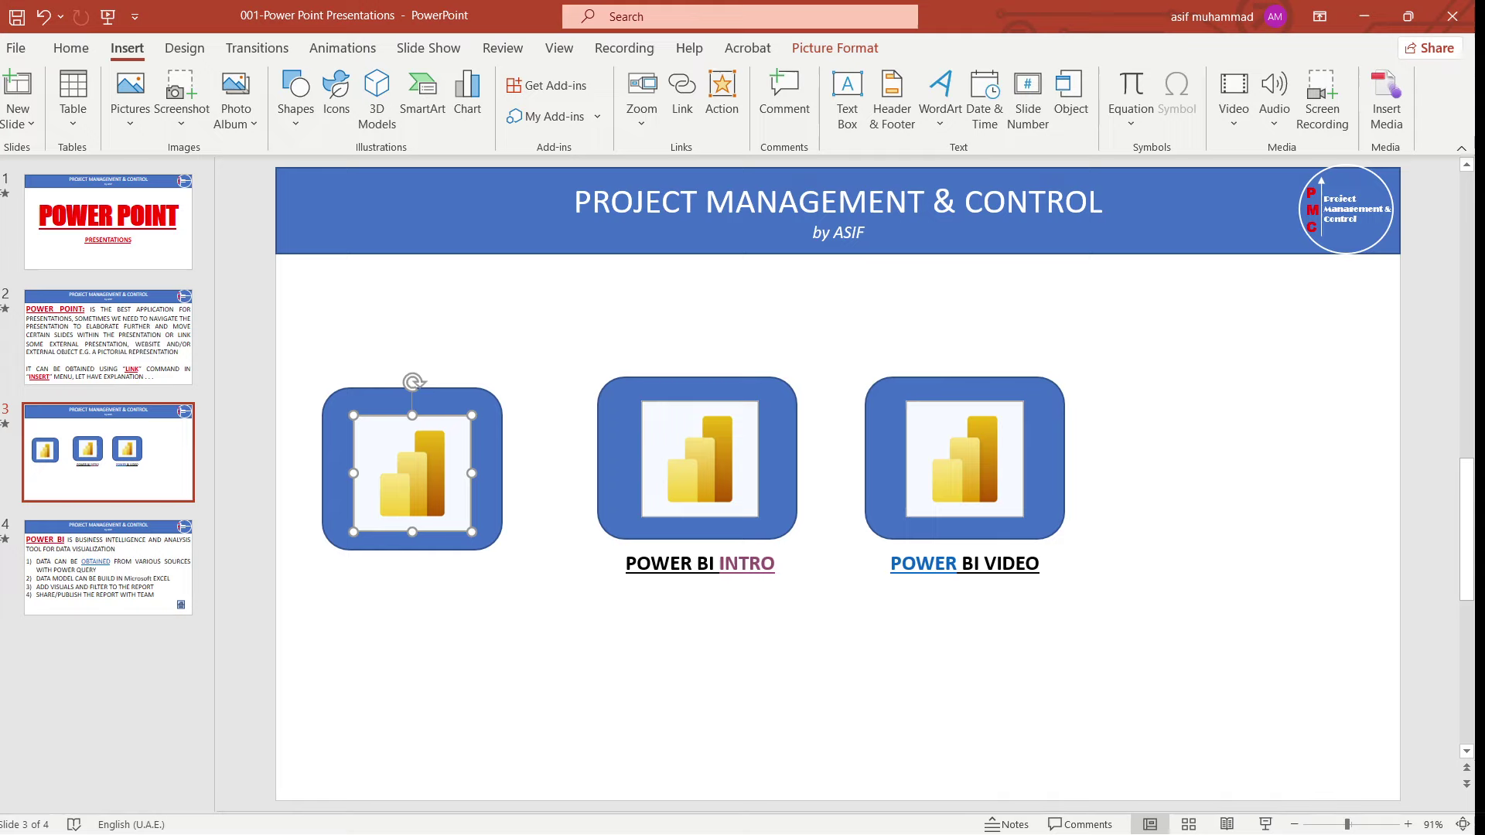
right_click(456, 464)
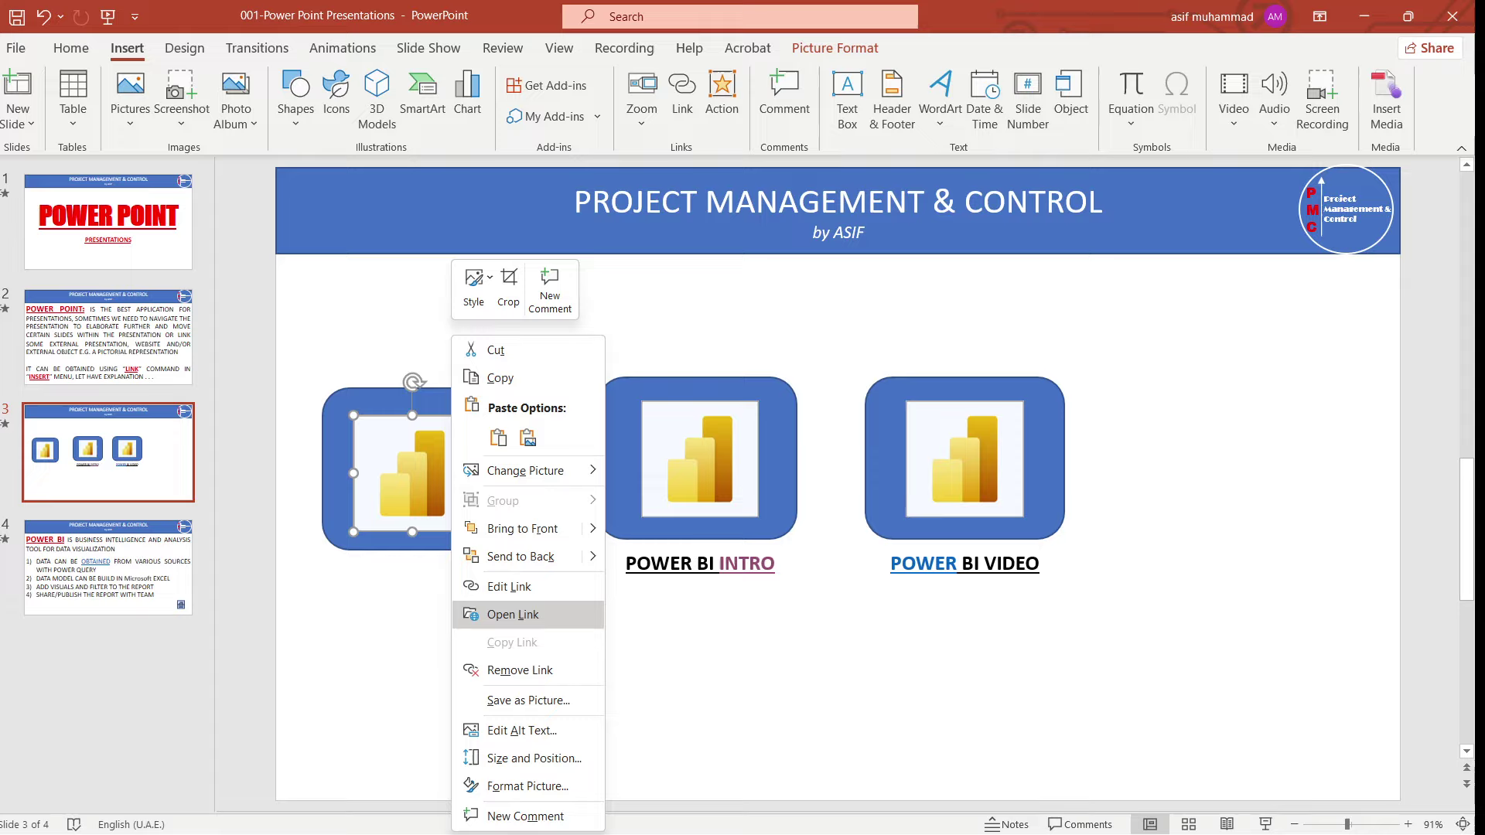
key("Escape")
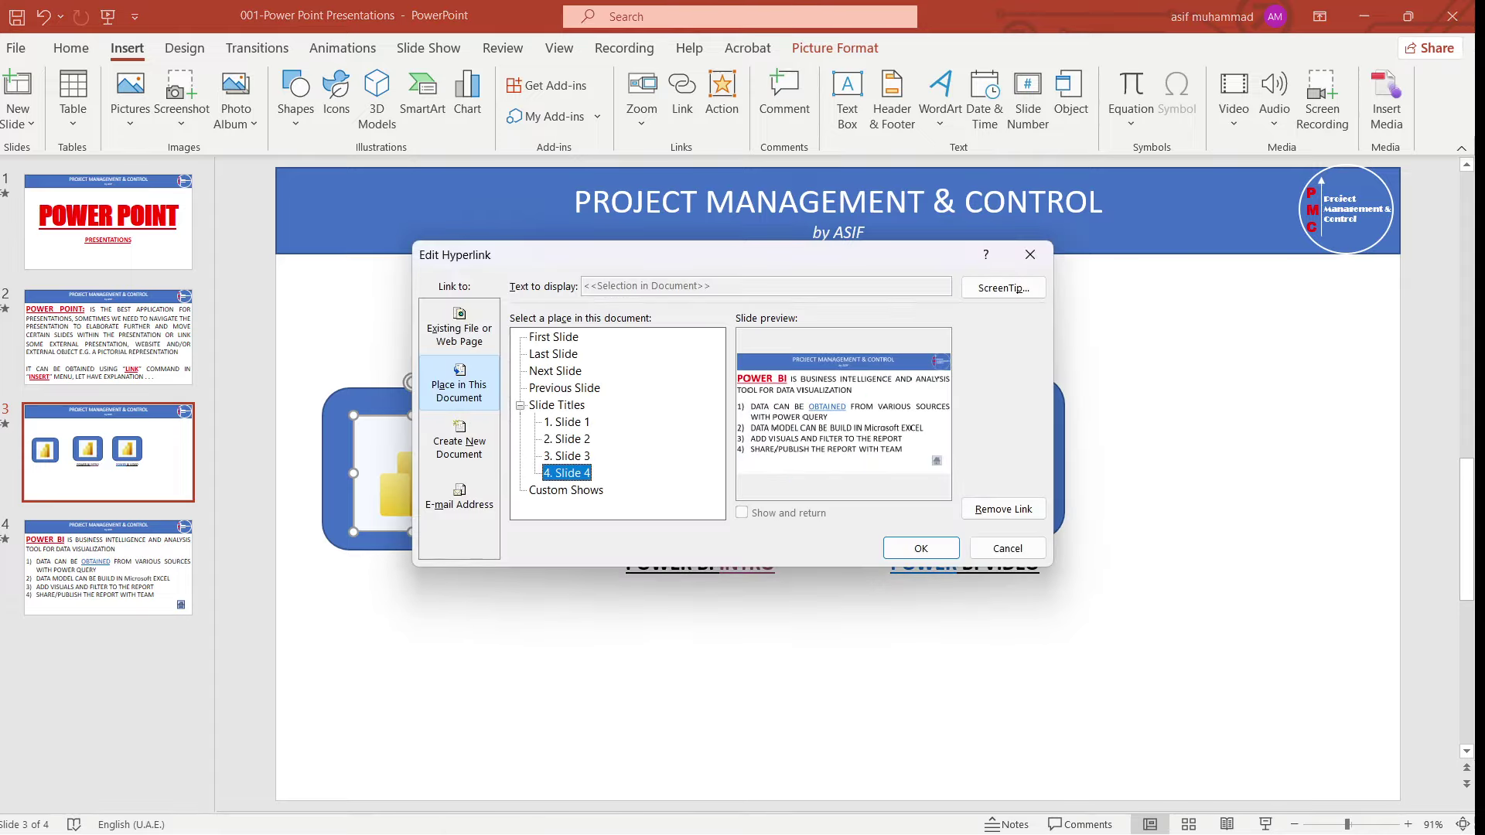
left_click(1008, 548)
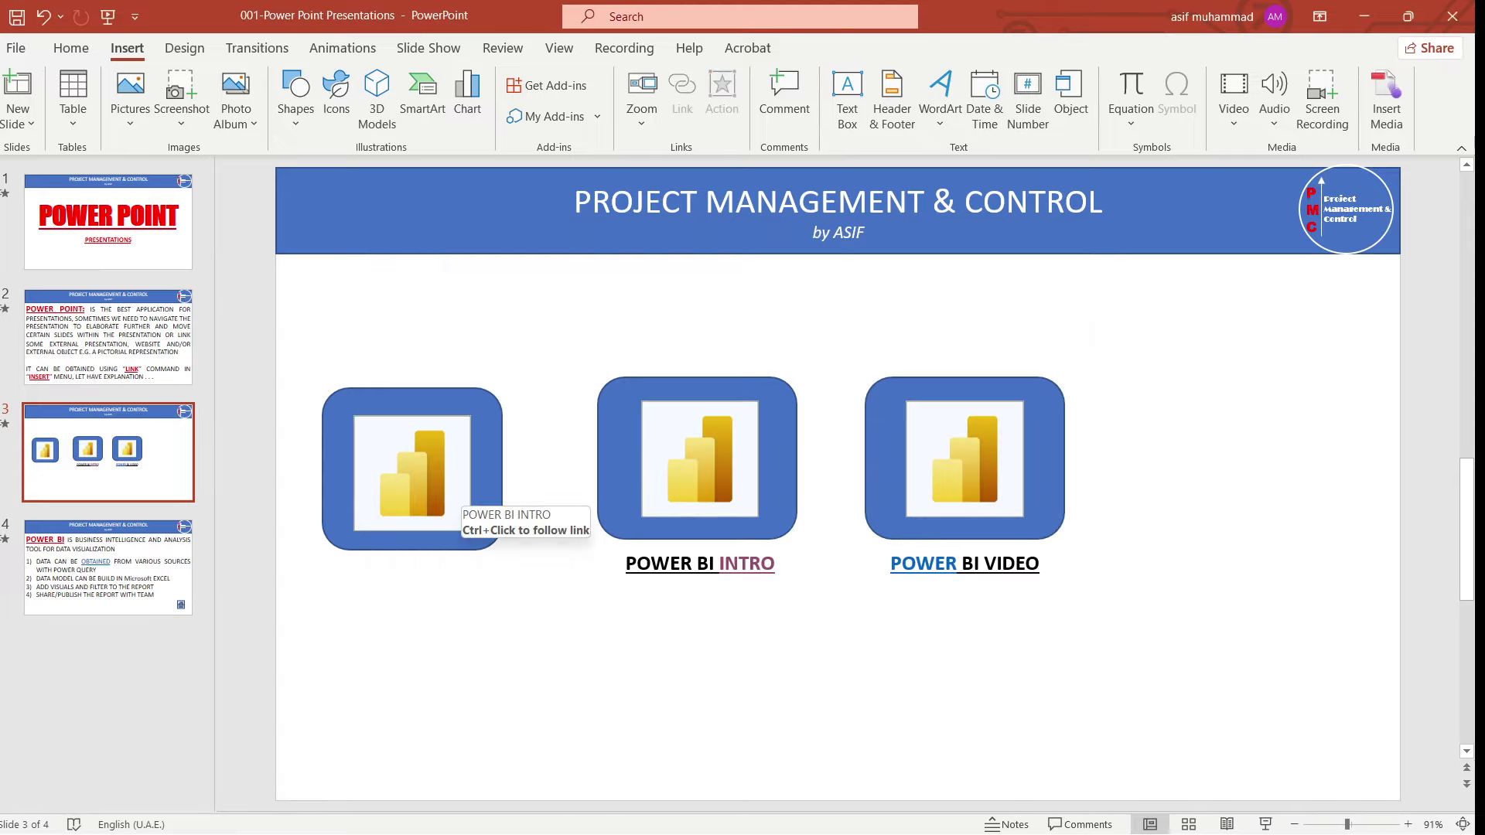
left_click(430, 405)
left_click(456, 452)
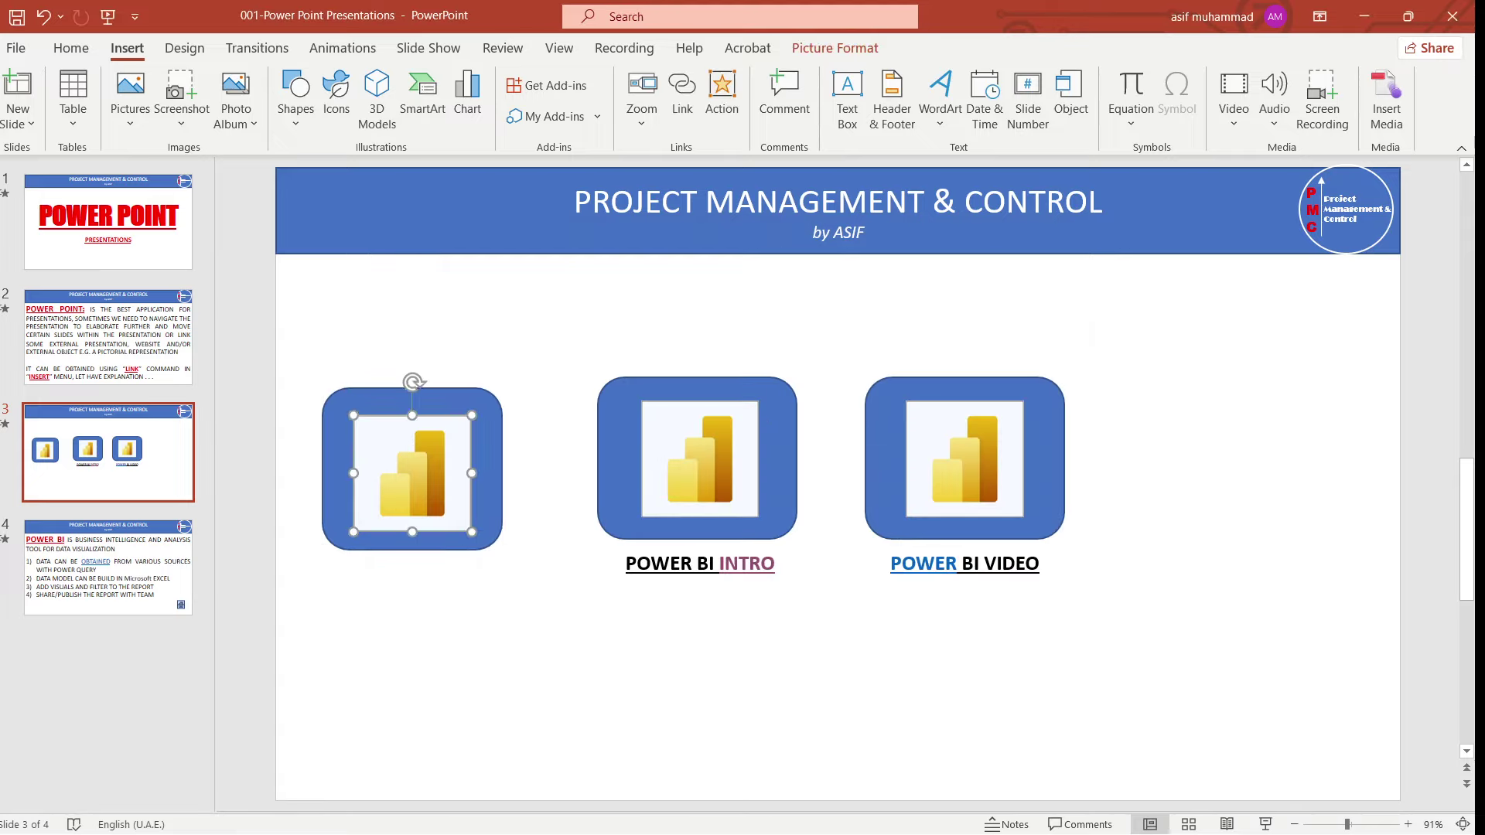
- Remove the existing hyperlink from the logo picture on the new tile
right_click(437, 464)
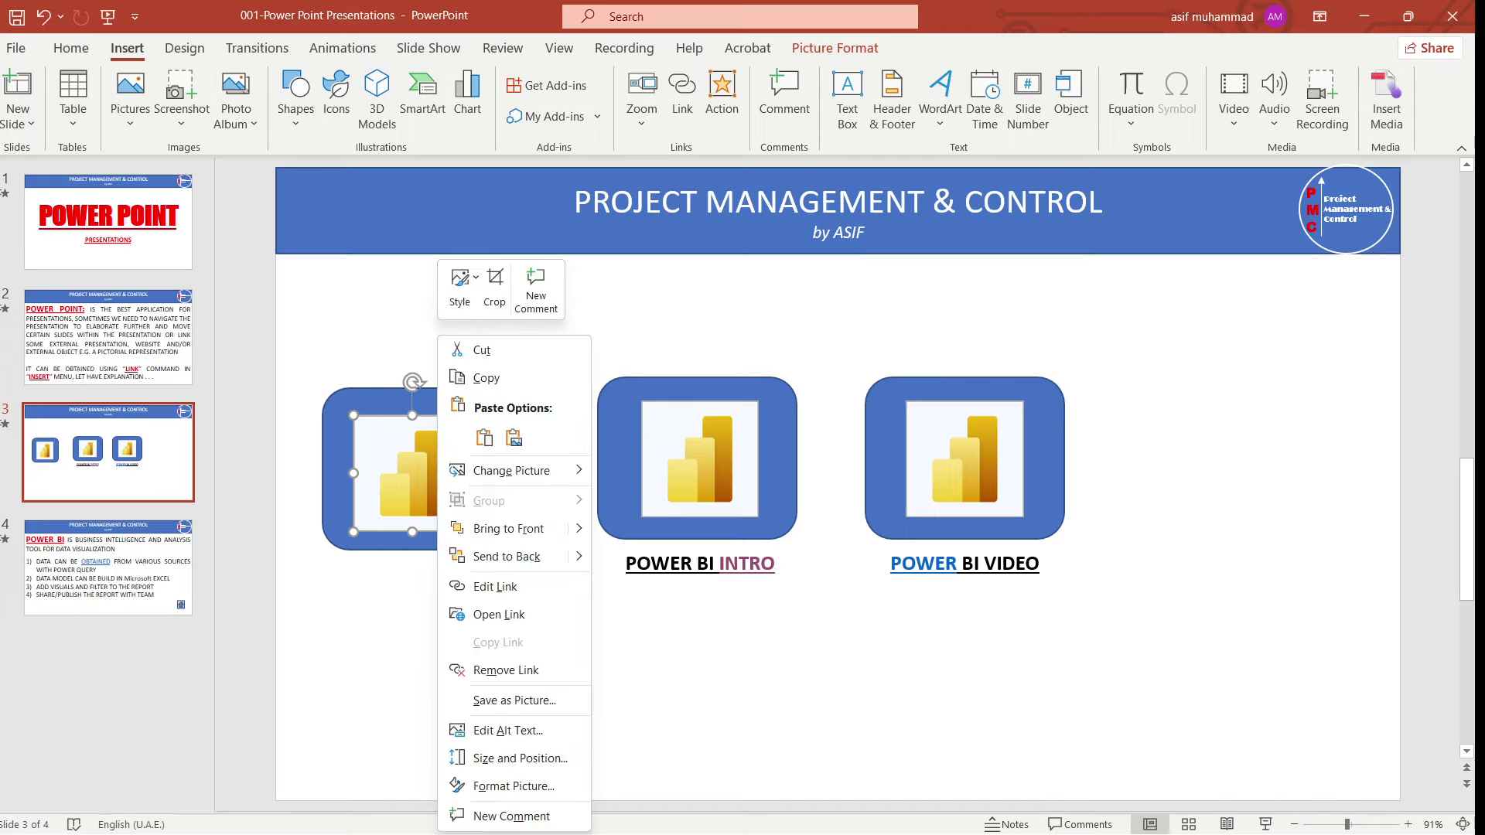
key("Escape")
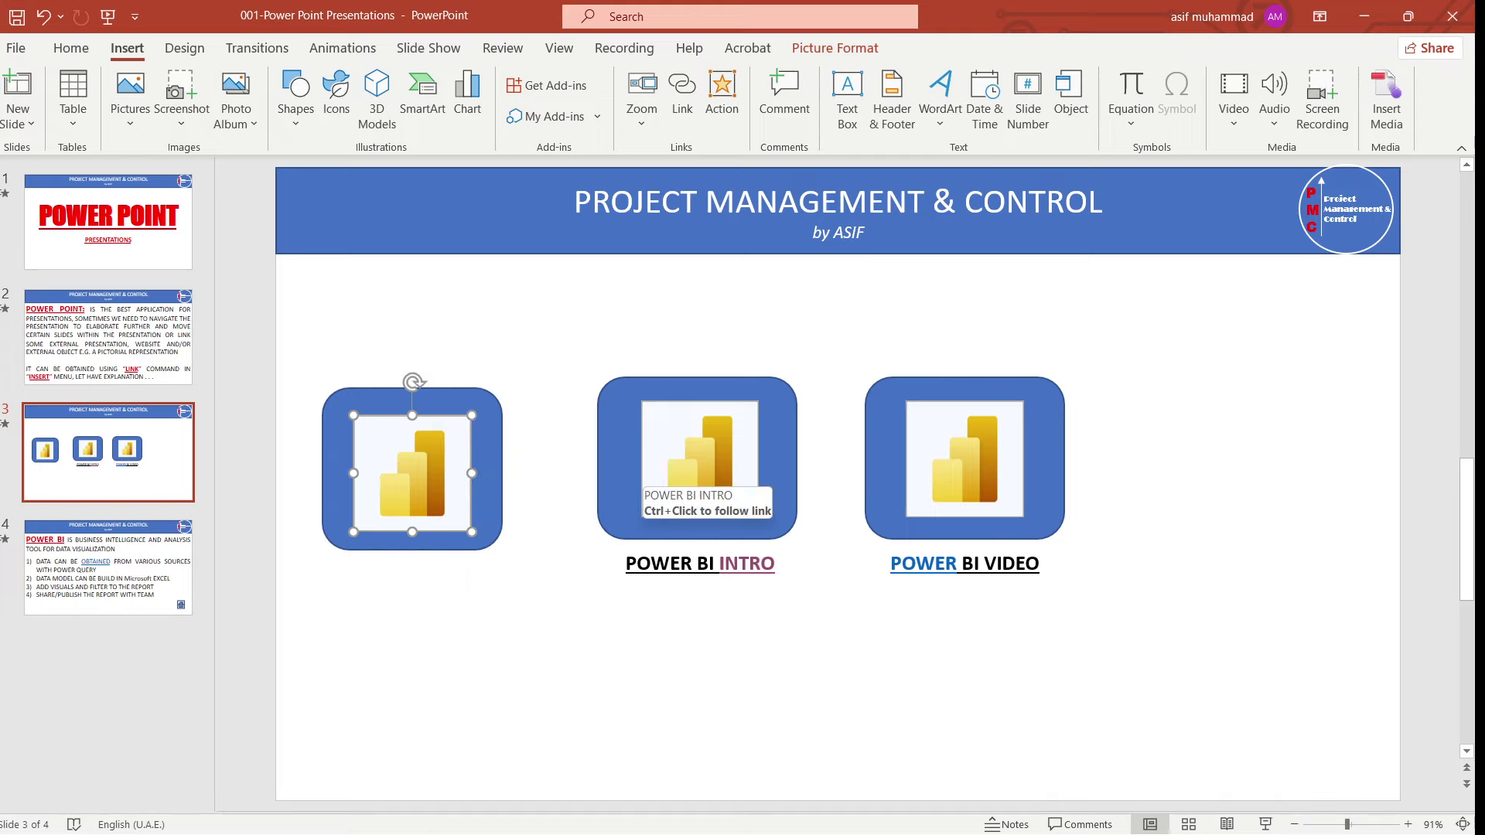
left_click(688, 464)
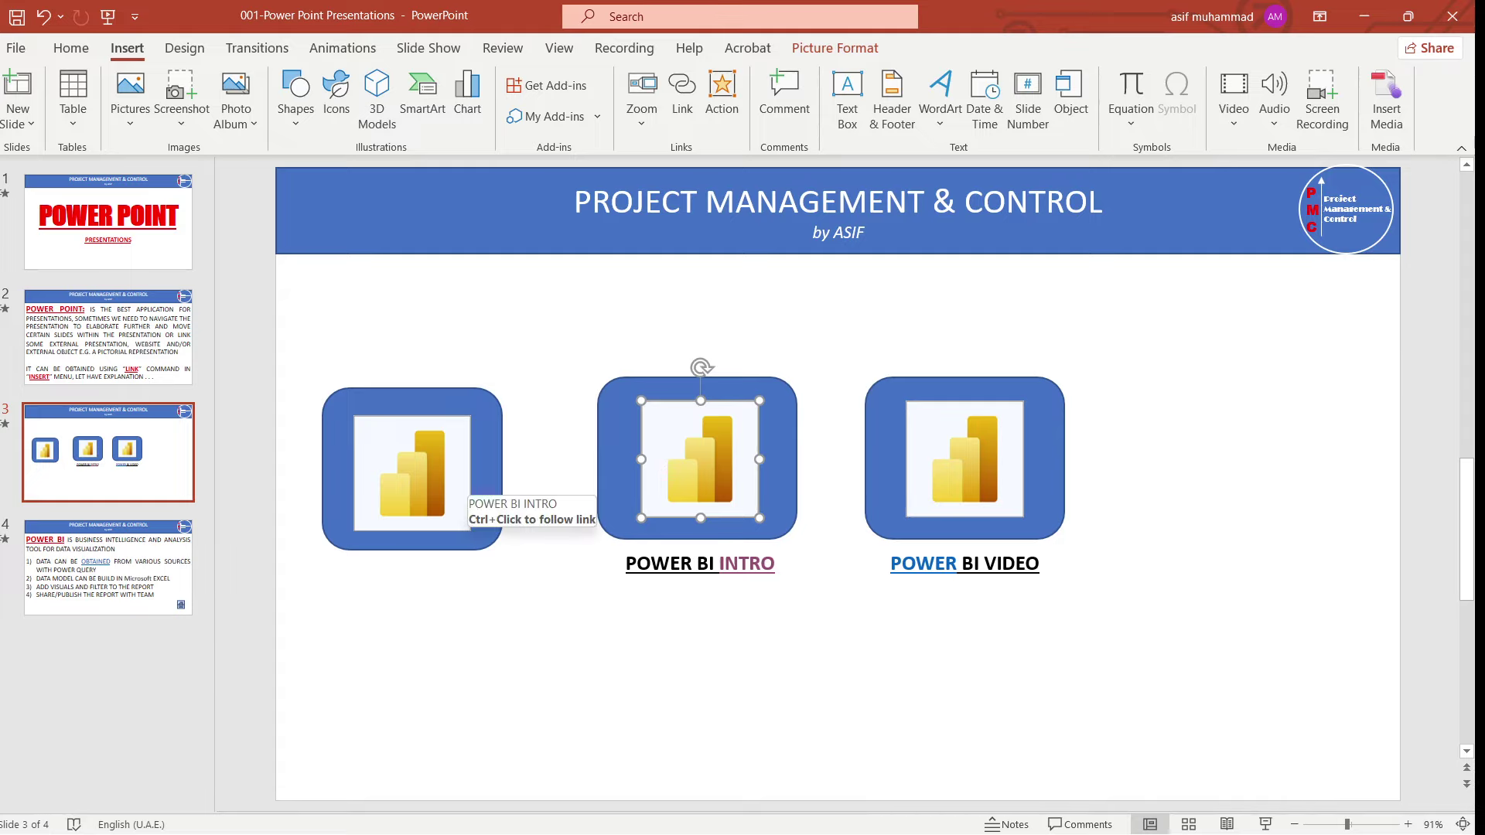
right_click(450, 479)
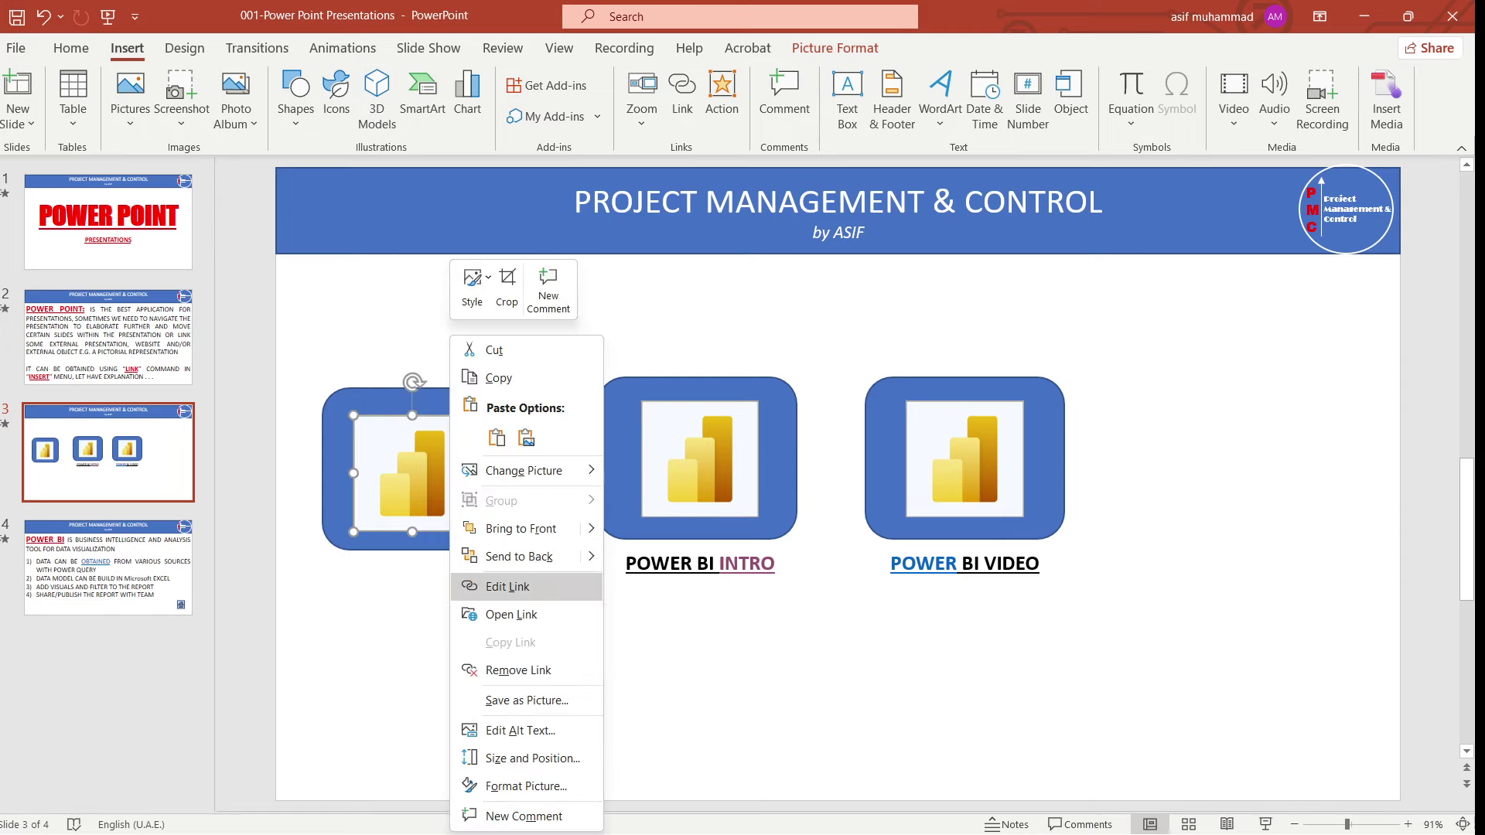
left_click(507, 586)
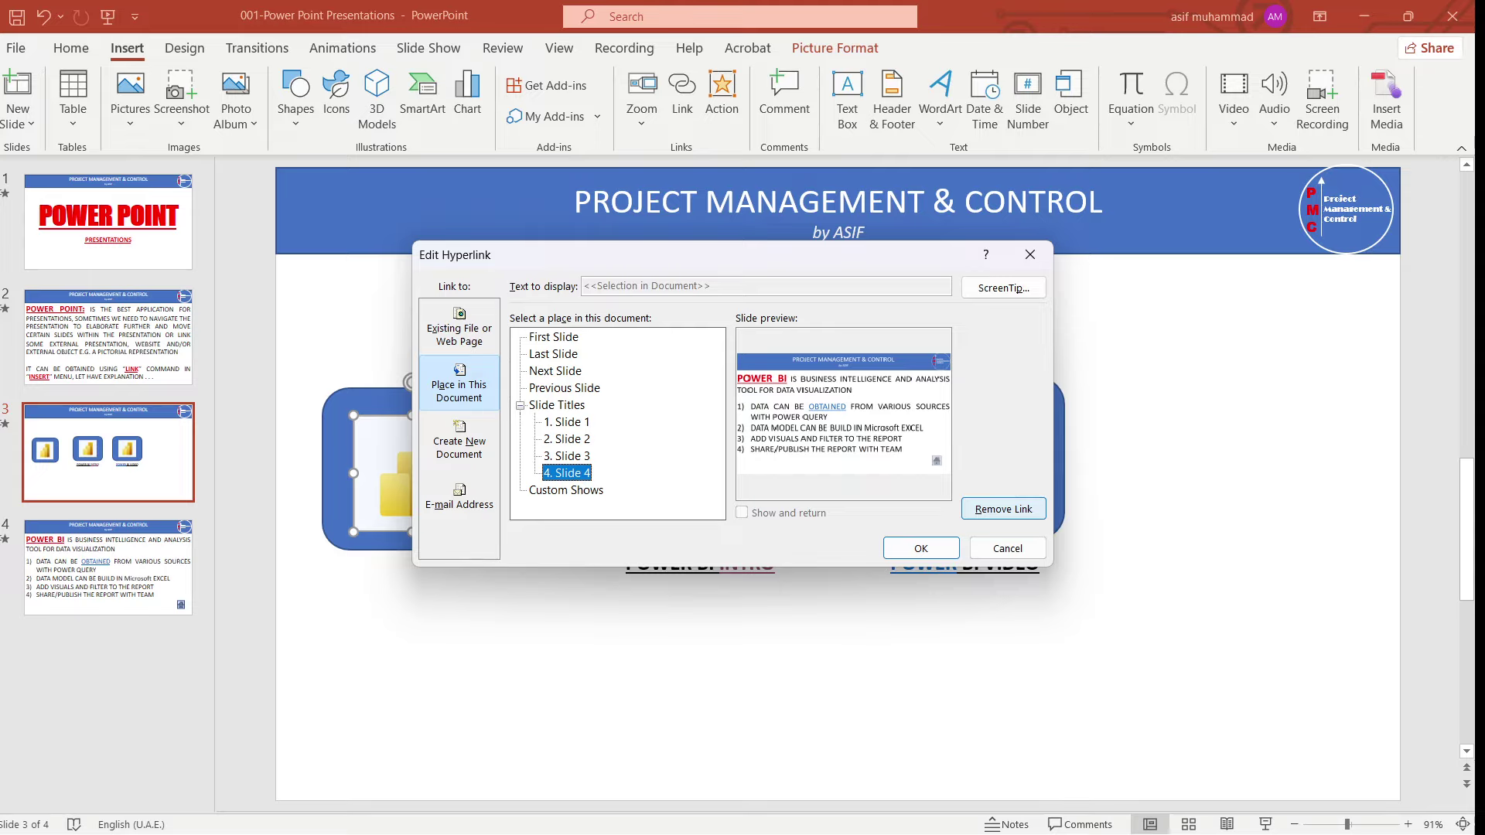
left_click(1004, 509)
left_click(1113, 600)
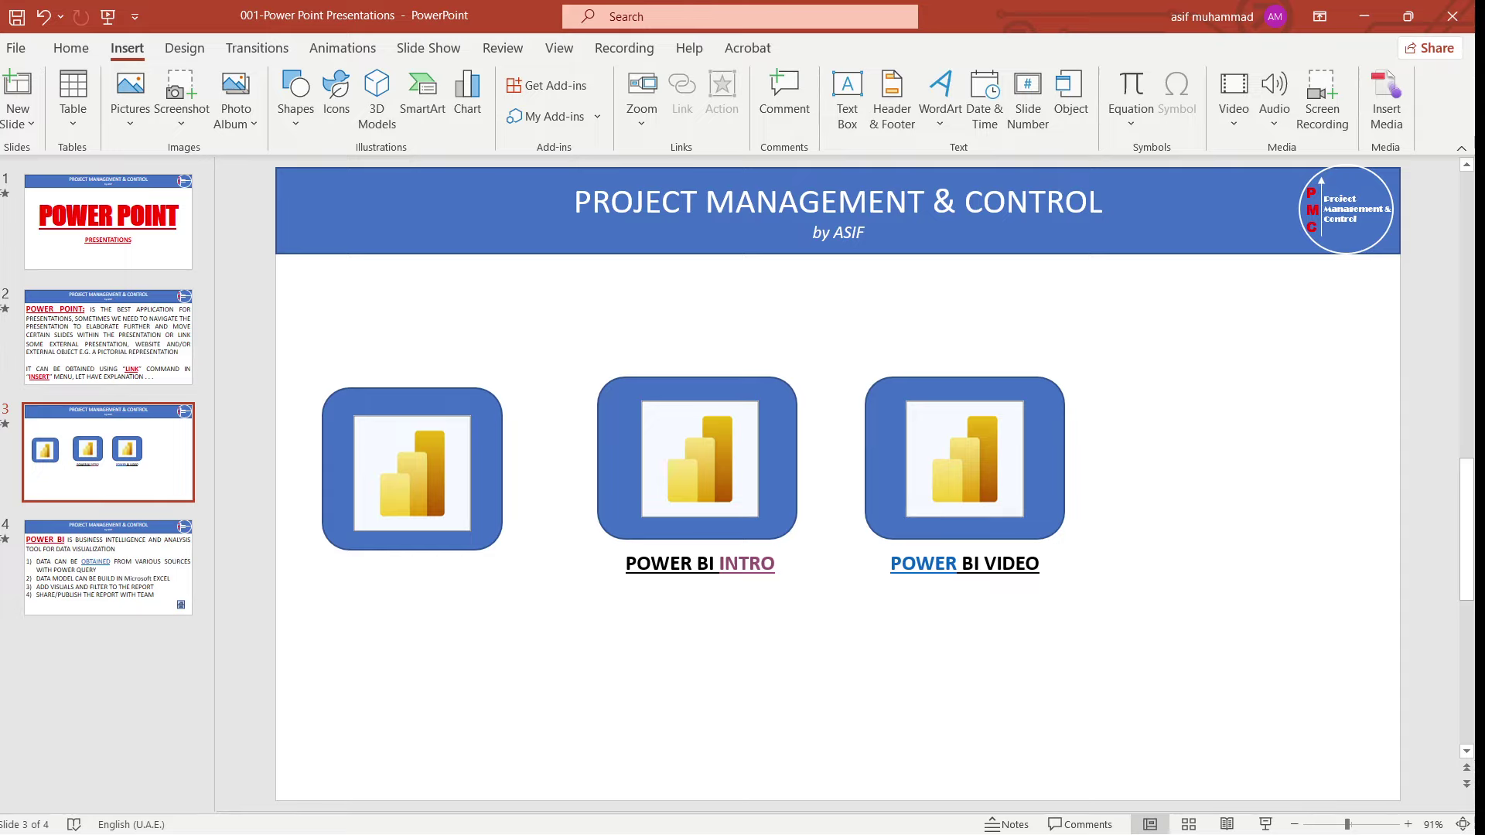
- Link the logo picture on the new tile to Slide 4 in this document
left_click(412, 474)
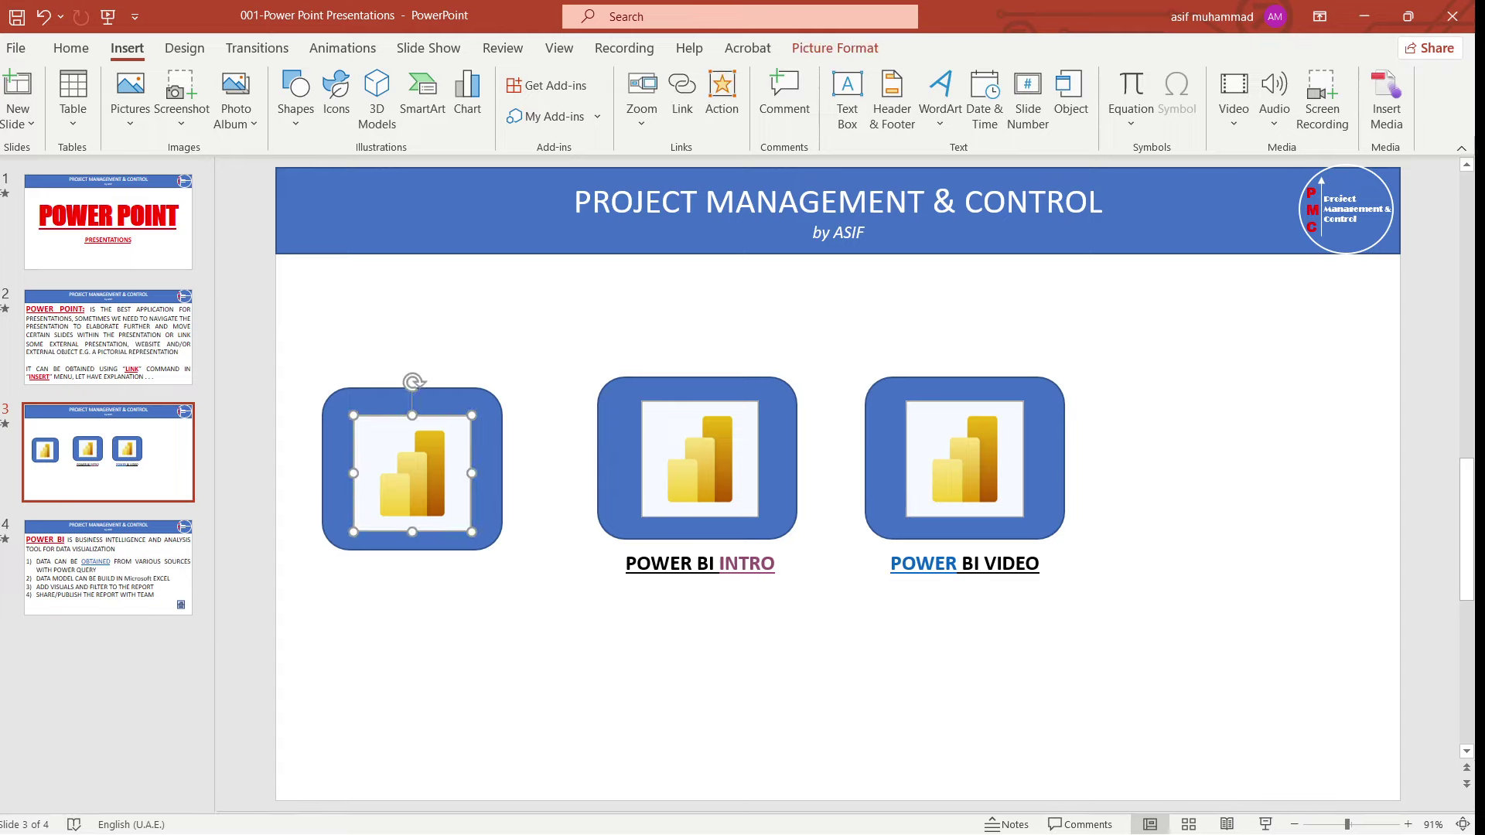
right_click(442, 481)
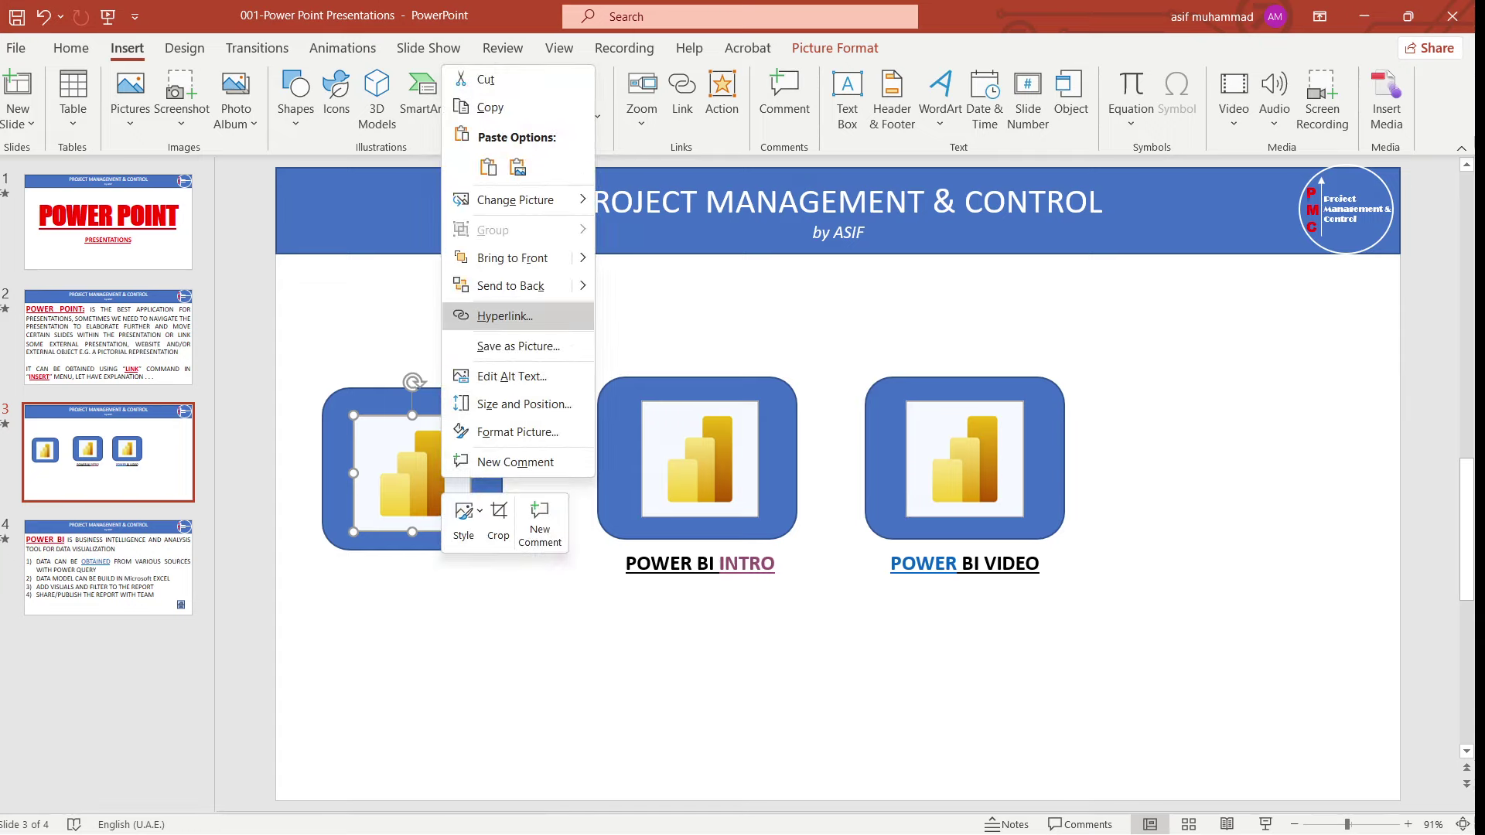
left_click(505, 315)
left_click(567, 474)
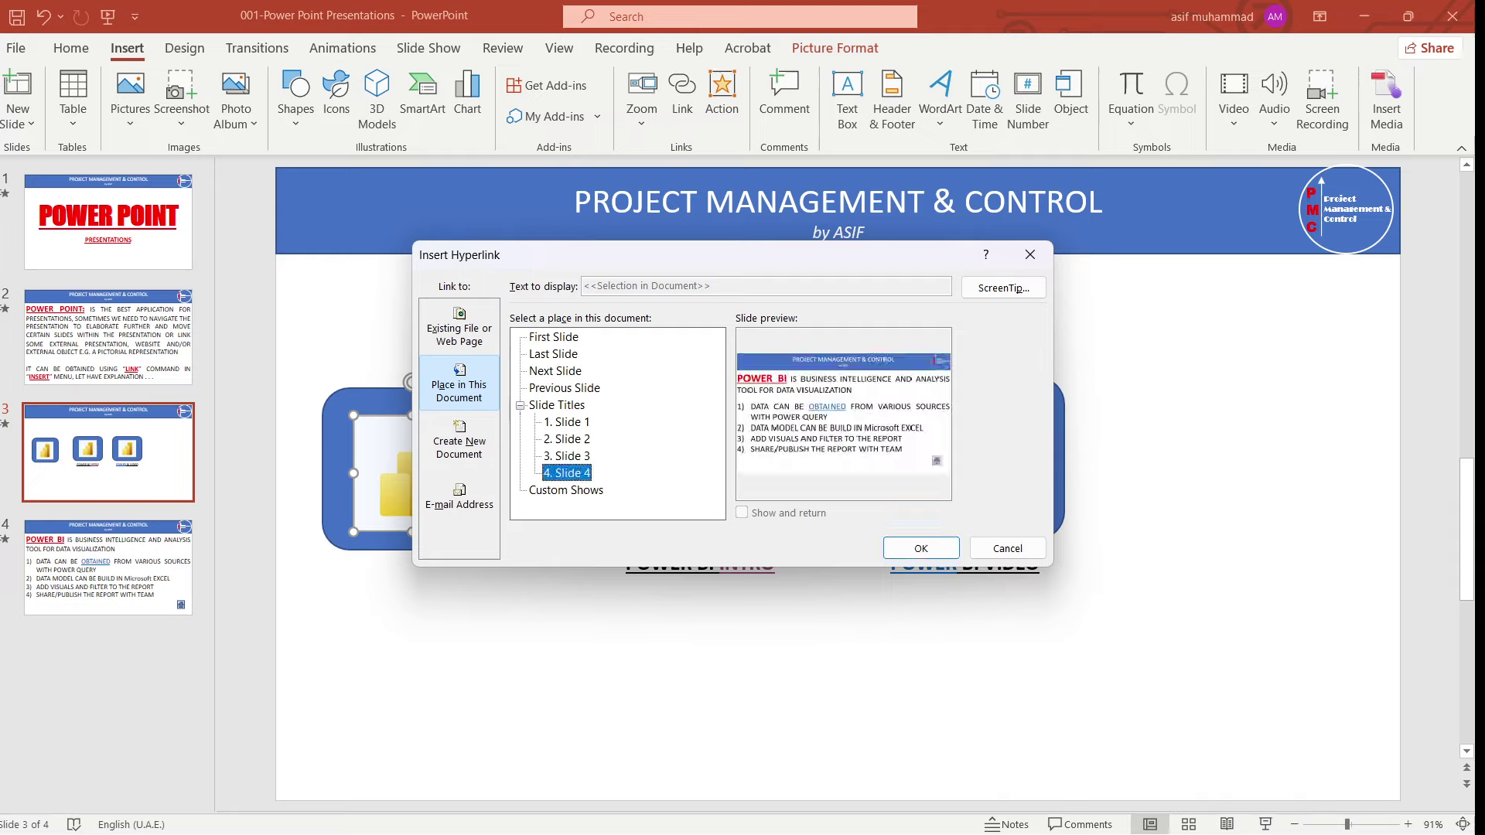
left_click(920, 548)
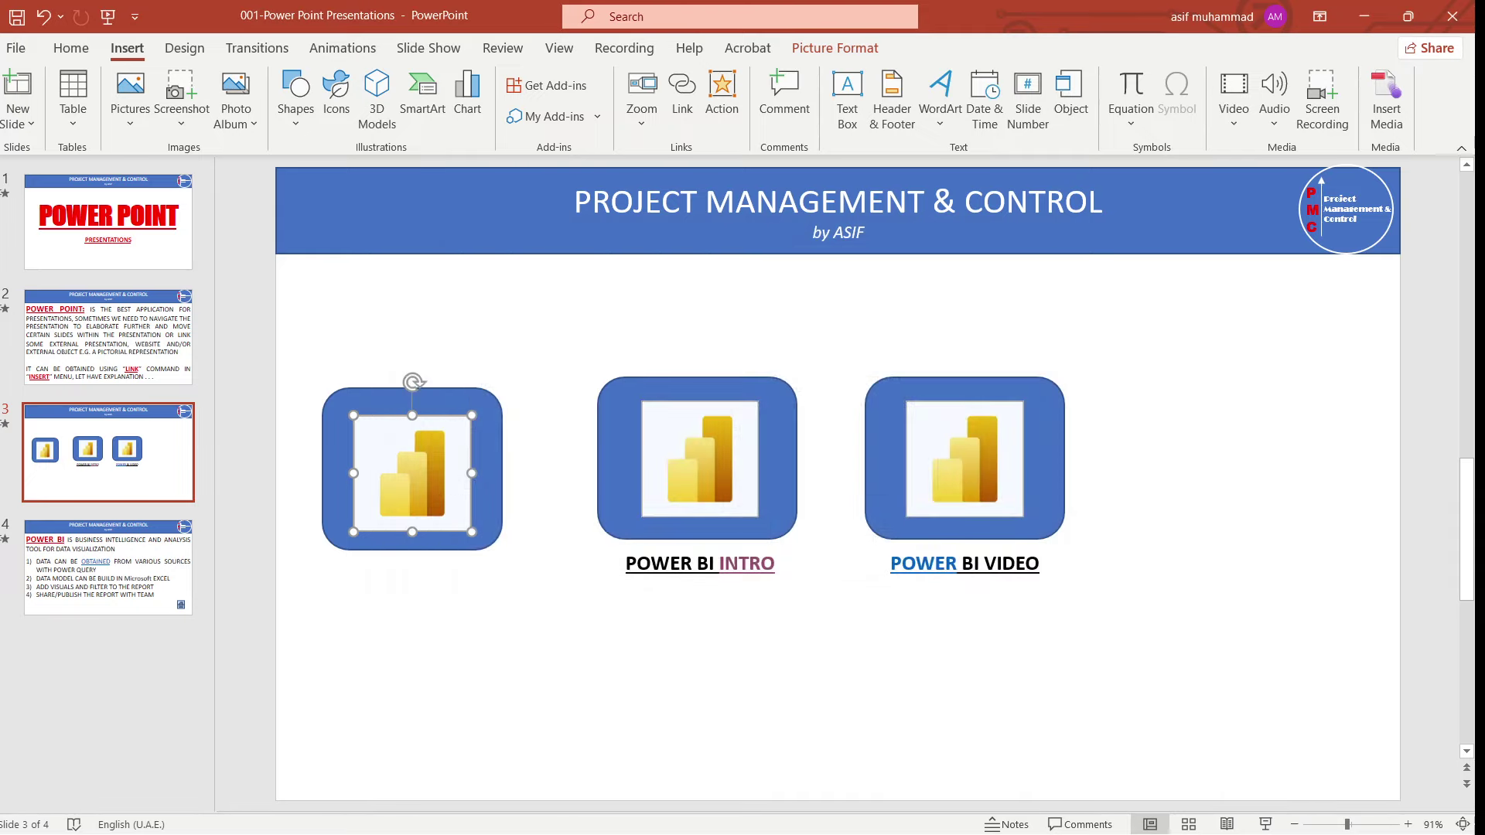
key("Escape")
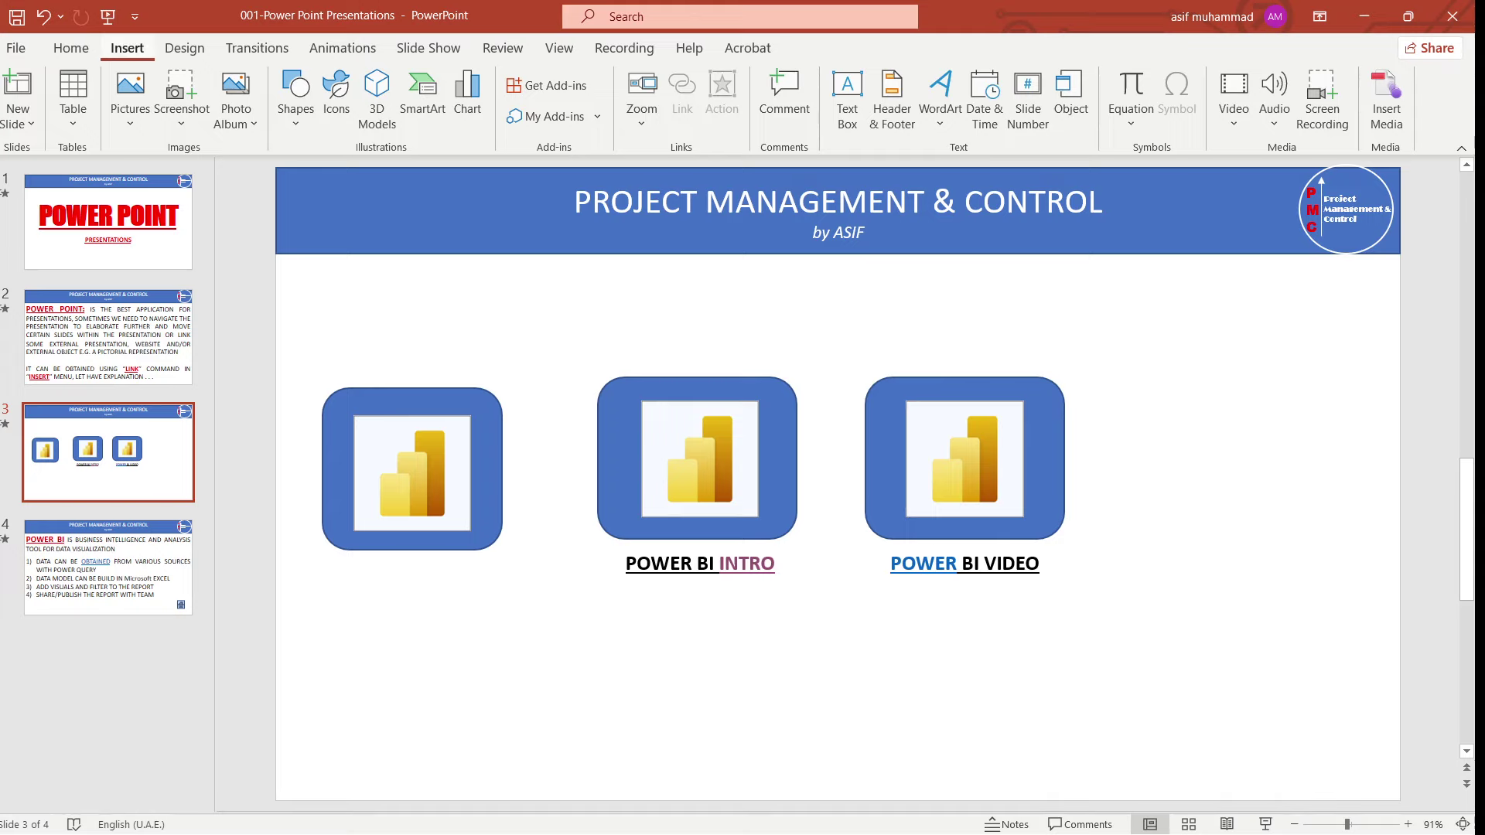
- Add a text box just below the new tile with the caption "INTRODUCTION TO POWER BI"
left_click(295, 97)
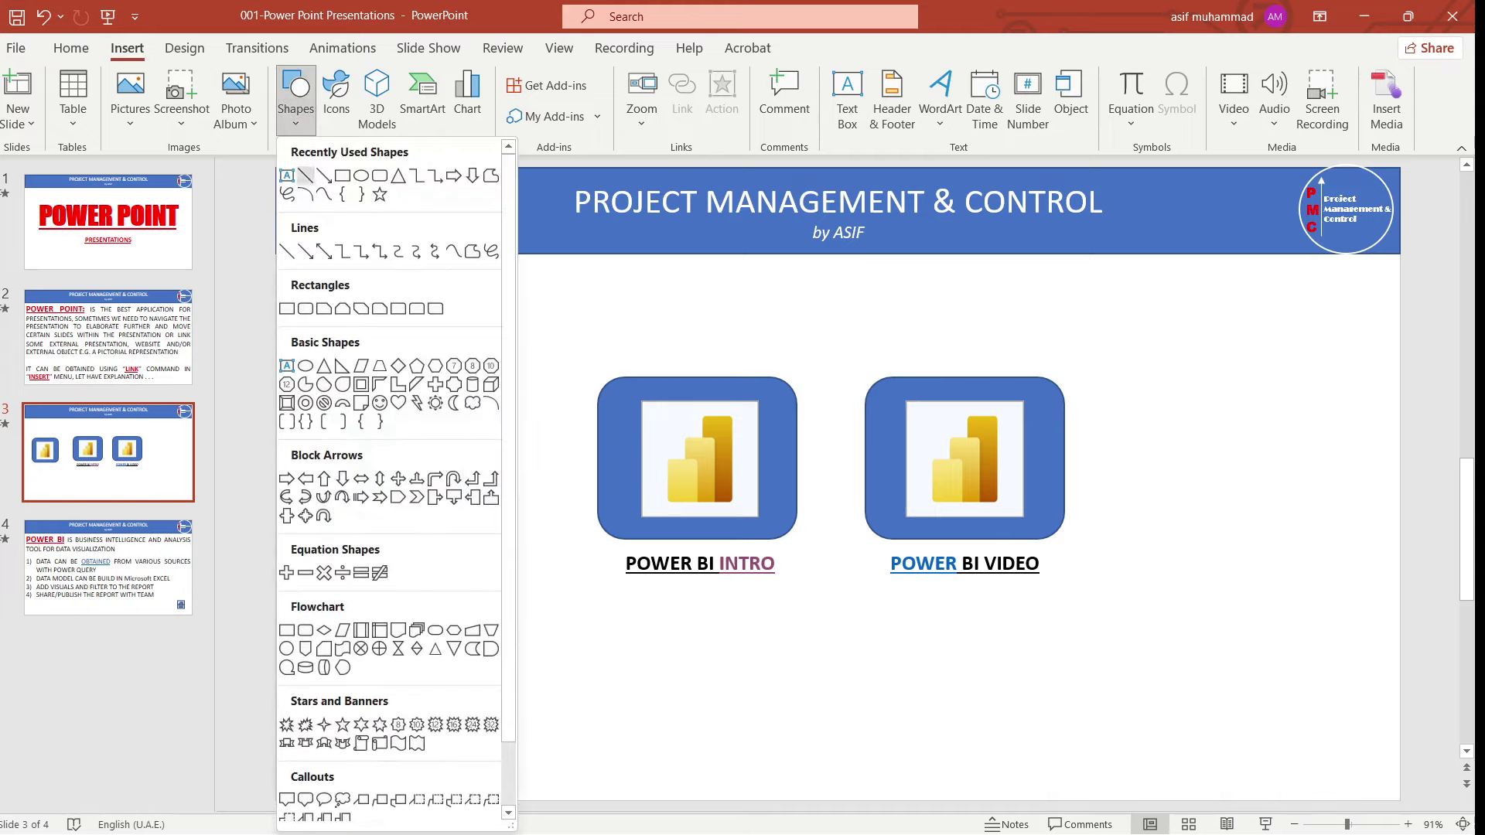
left_click(286, 176)
left_click_drag(316, 562, 524, 603)
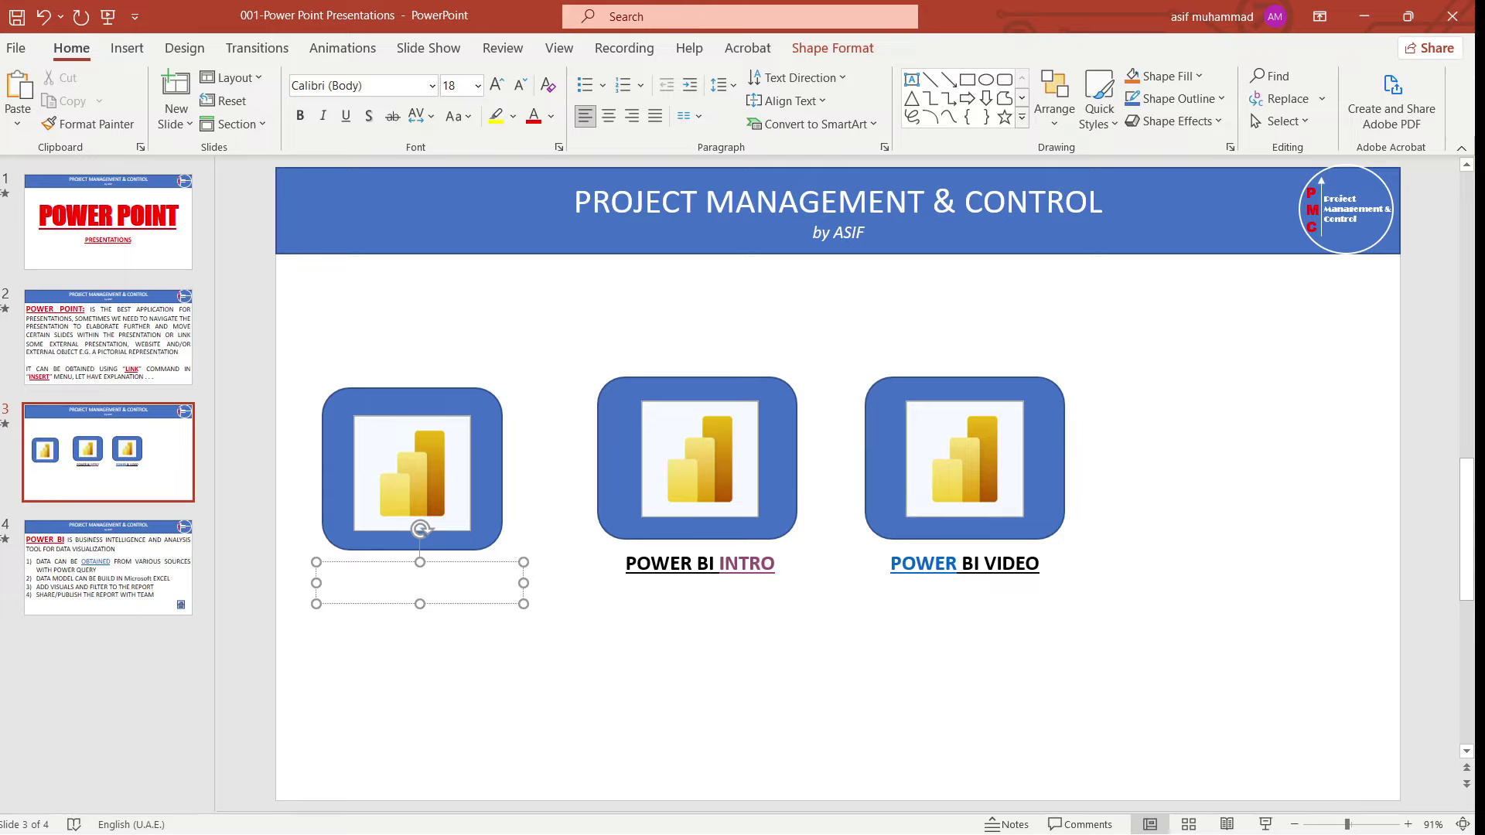
type("IINTRODUCTION TO ")
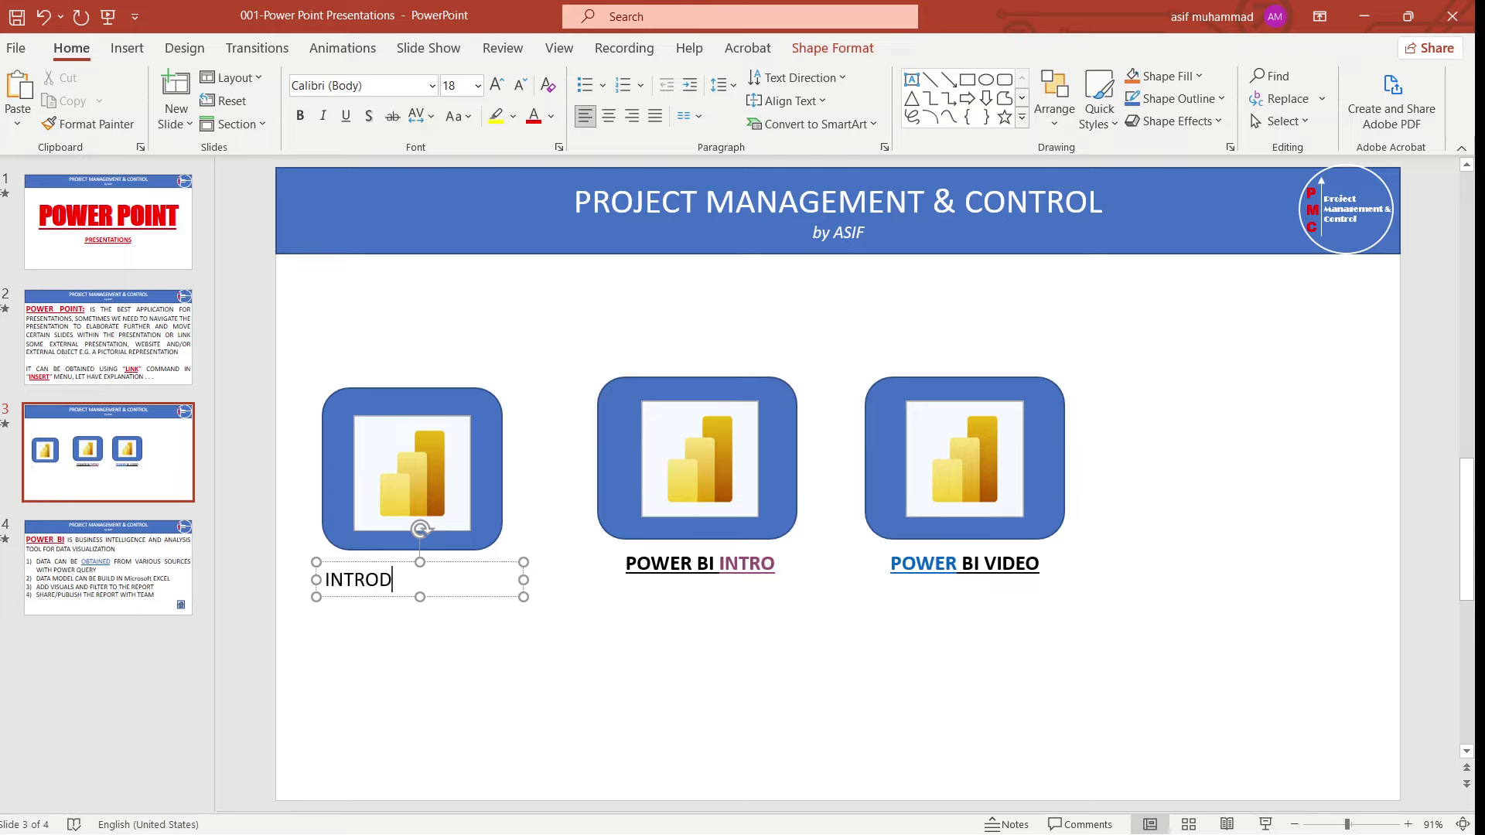
type("POWER BI")
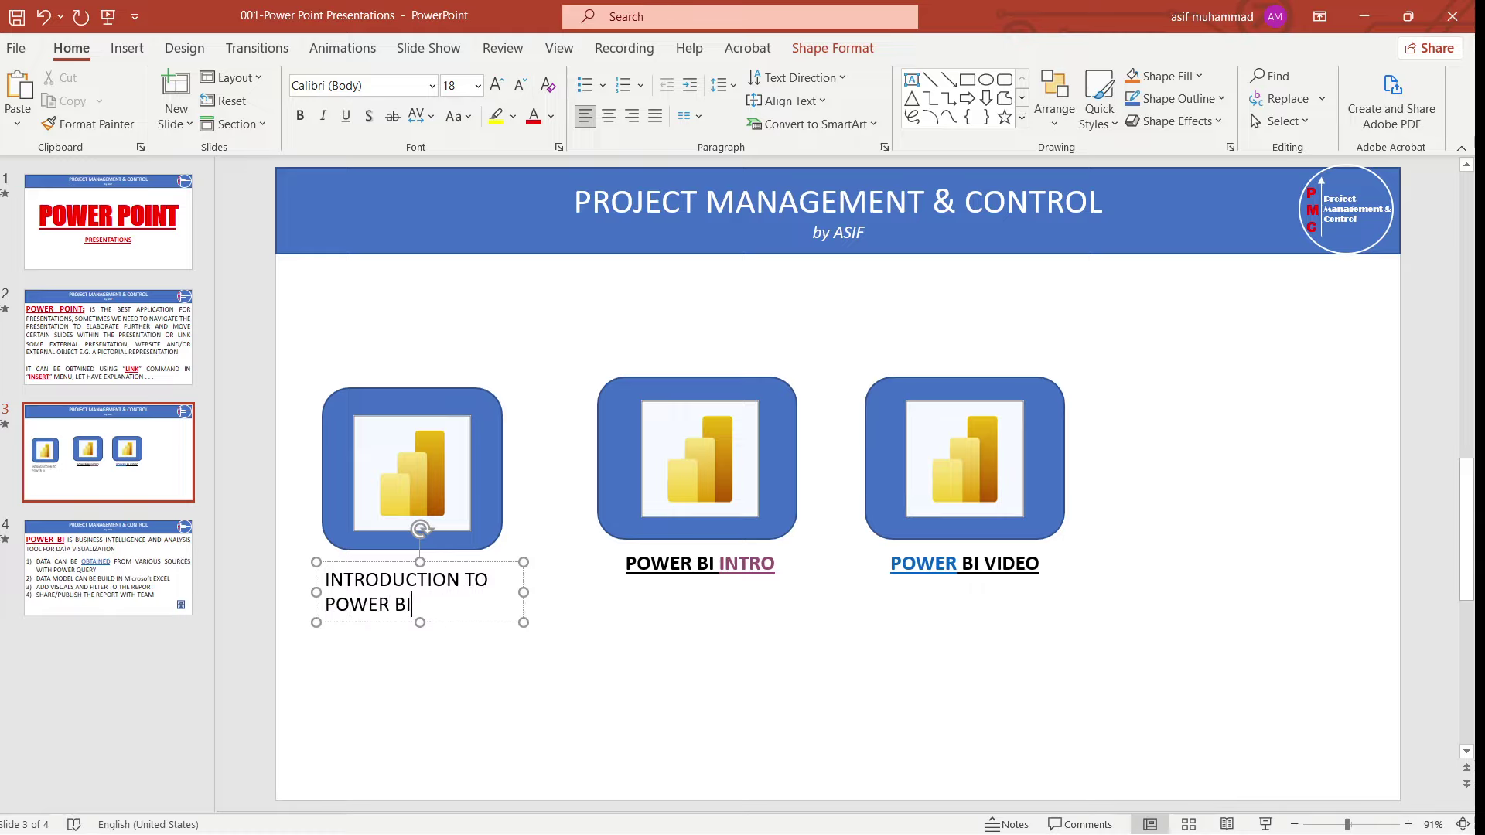
- Centre the new tile's caption text and make it bold
key("ctrl+a")
key("ctrl+e")
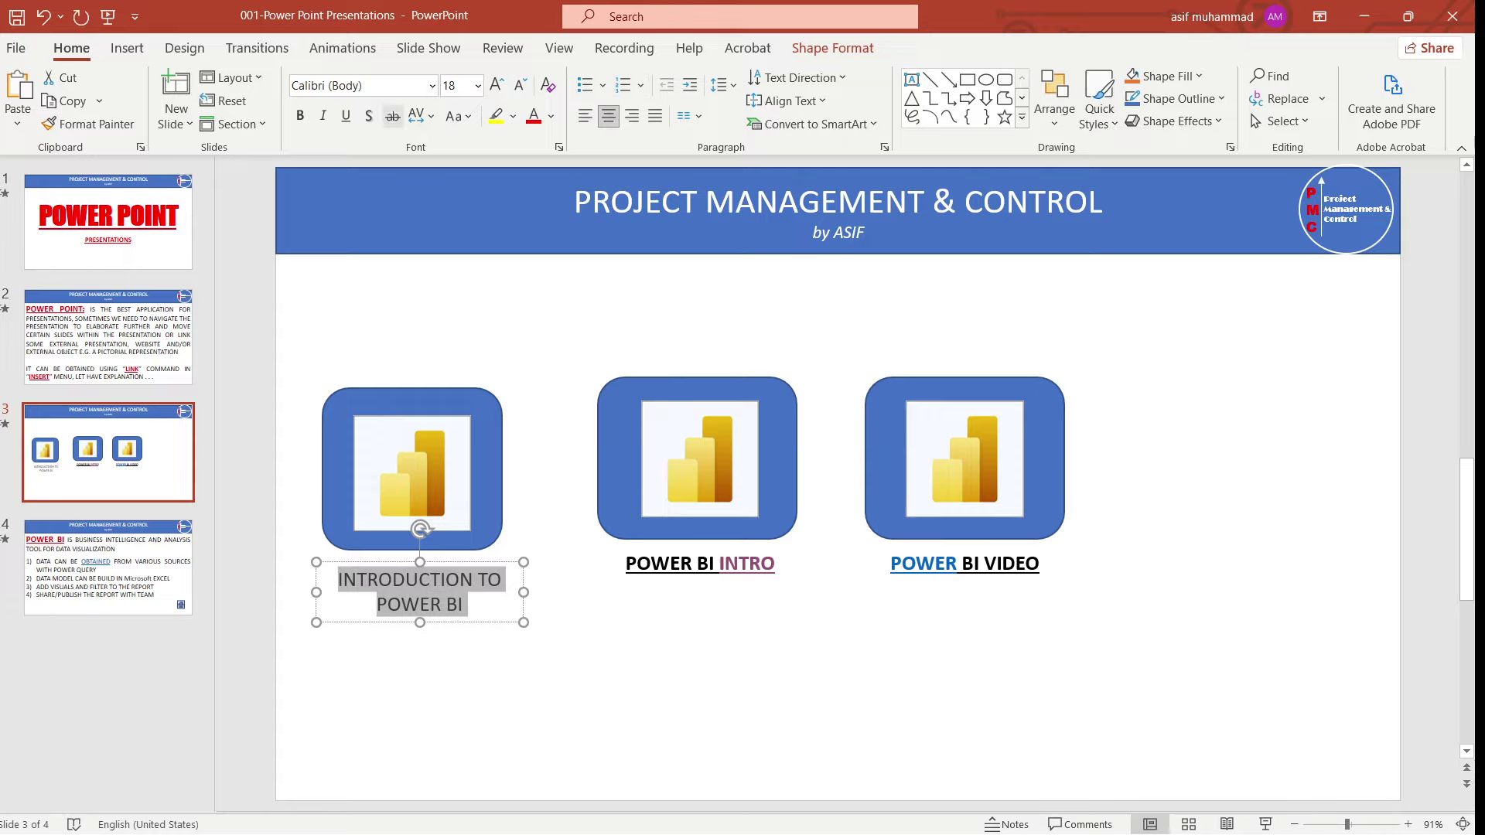
left_click(300, 116)
left_click(557, 665)
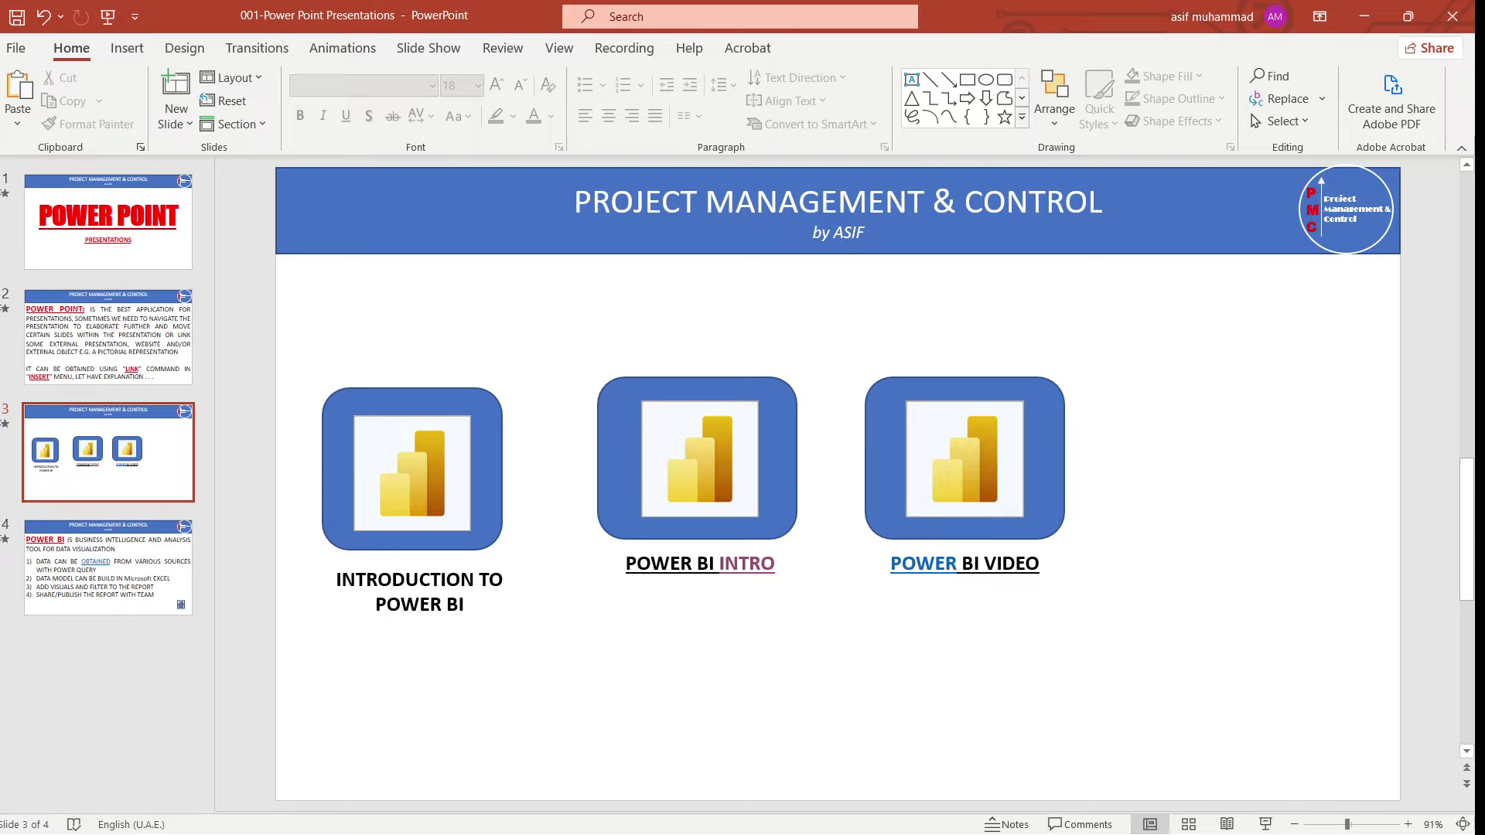
- Start a hyperlink on the caption word INTRODUCTION with Slide 4 as its target and open its ScreenTip for editing
left_click(430, 580)
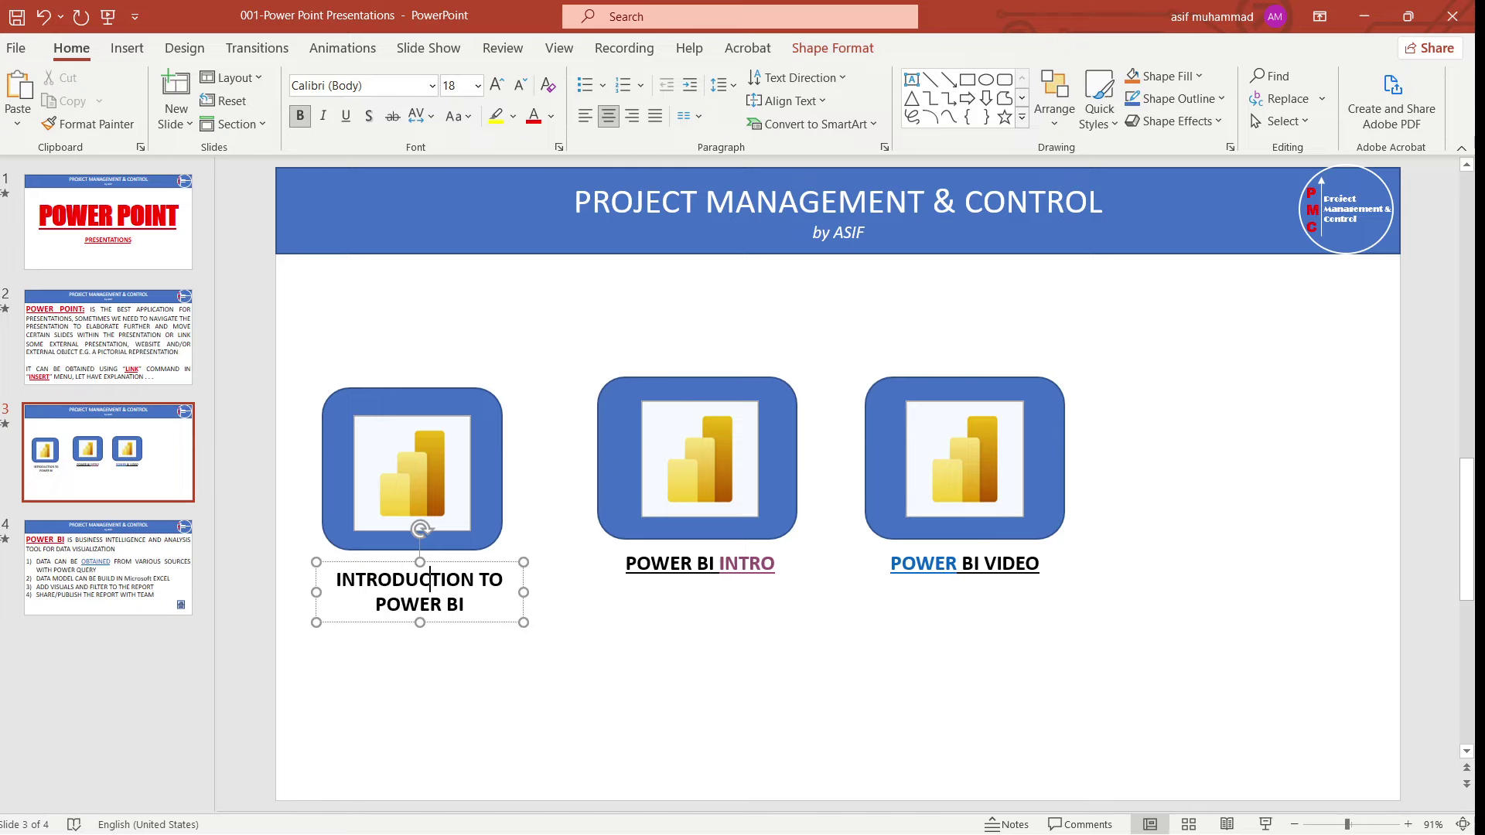
key("ctrl+k")
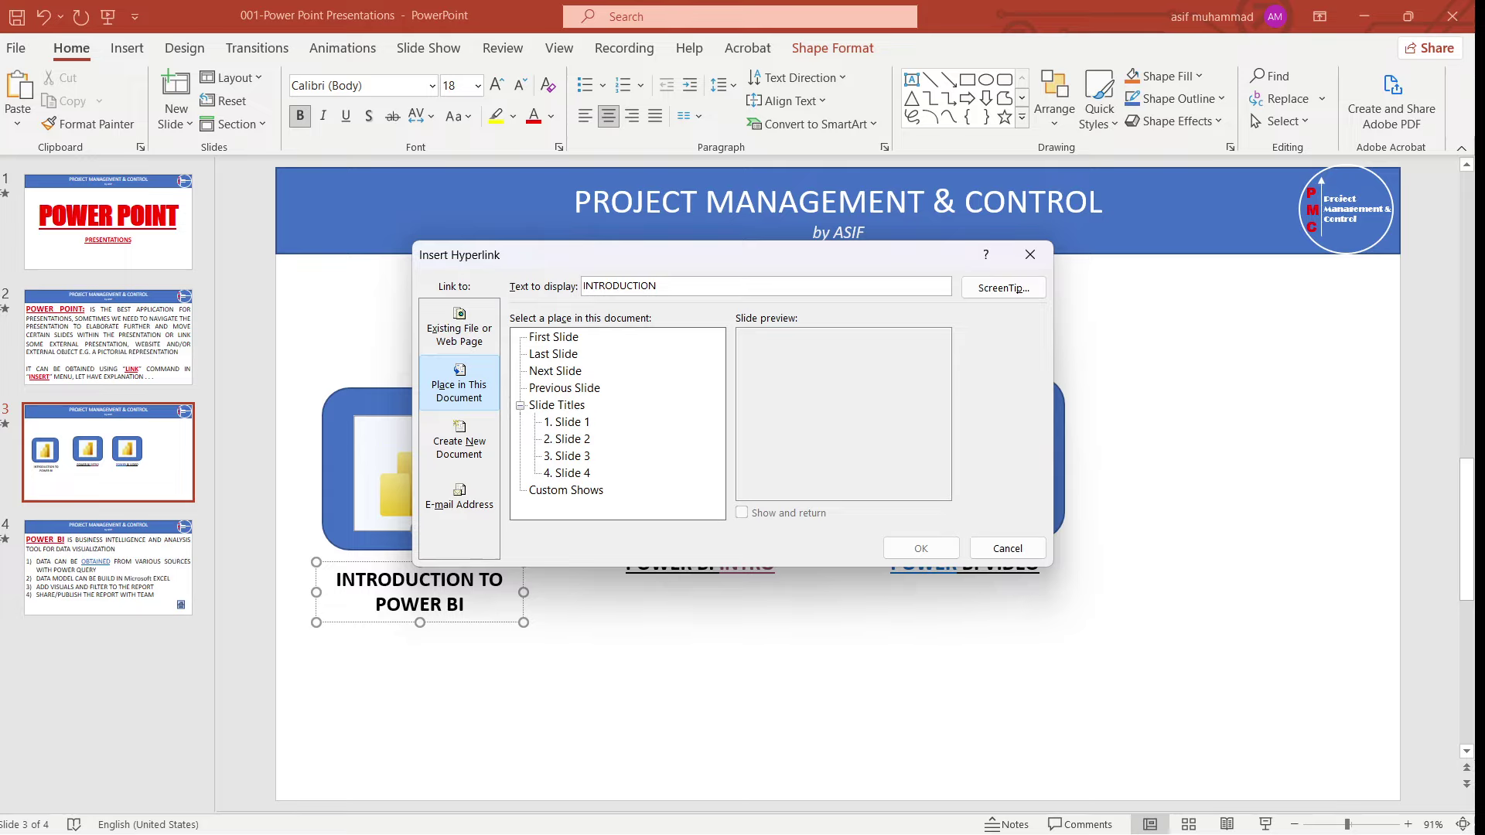
left_click(567, 473)
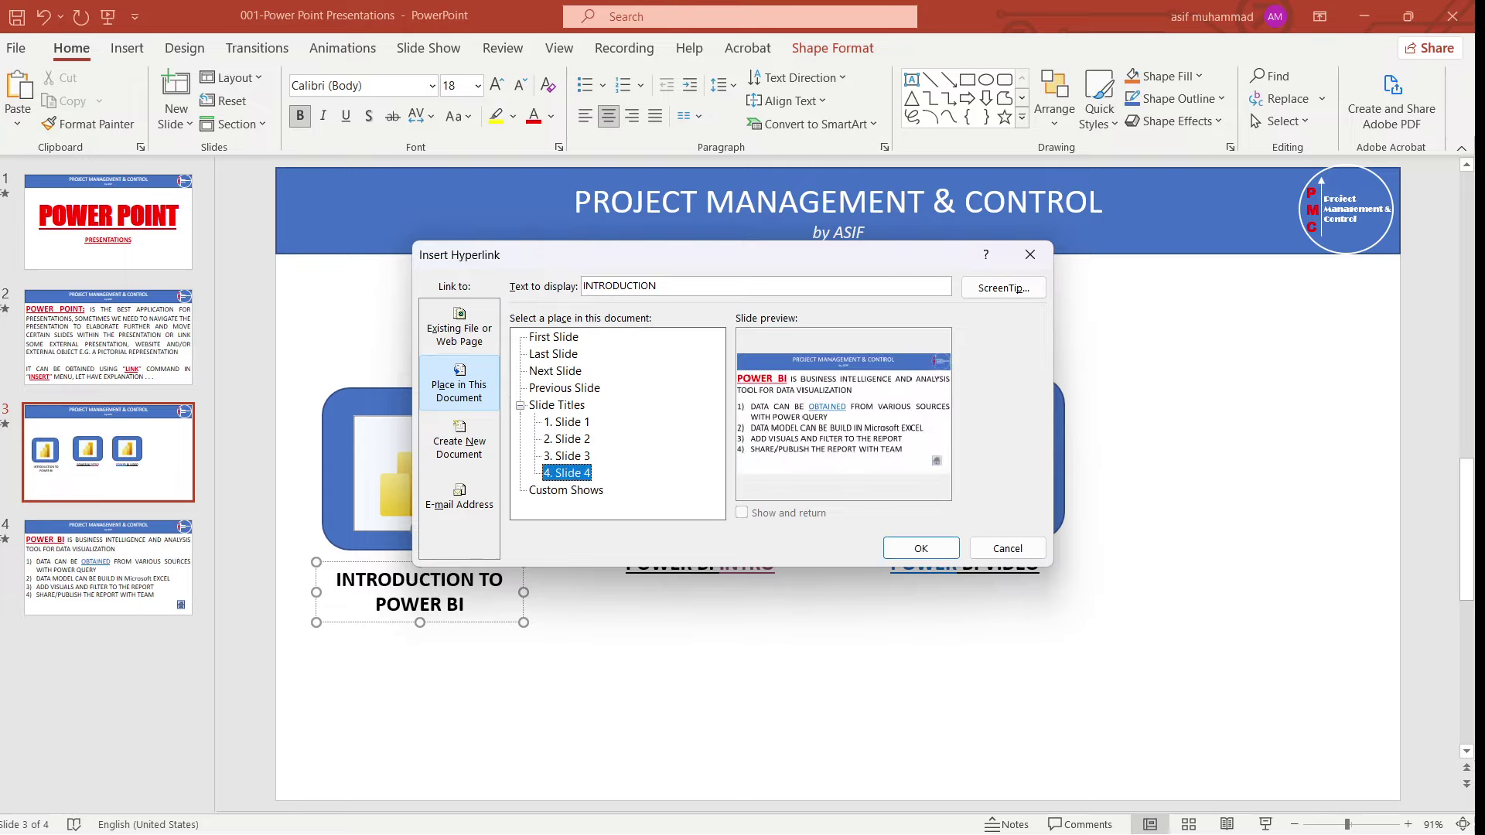
left_click(1003, 287)
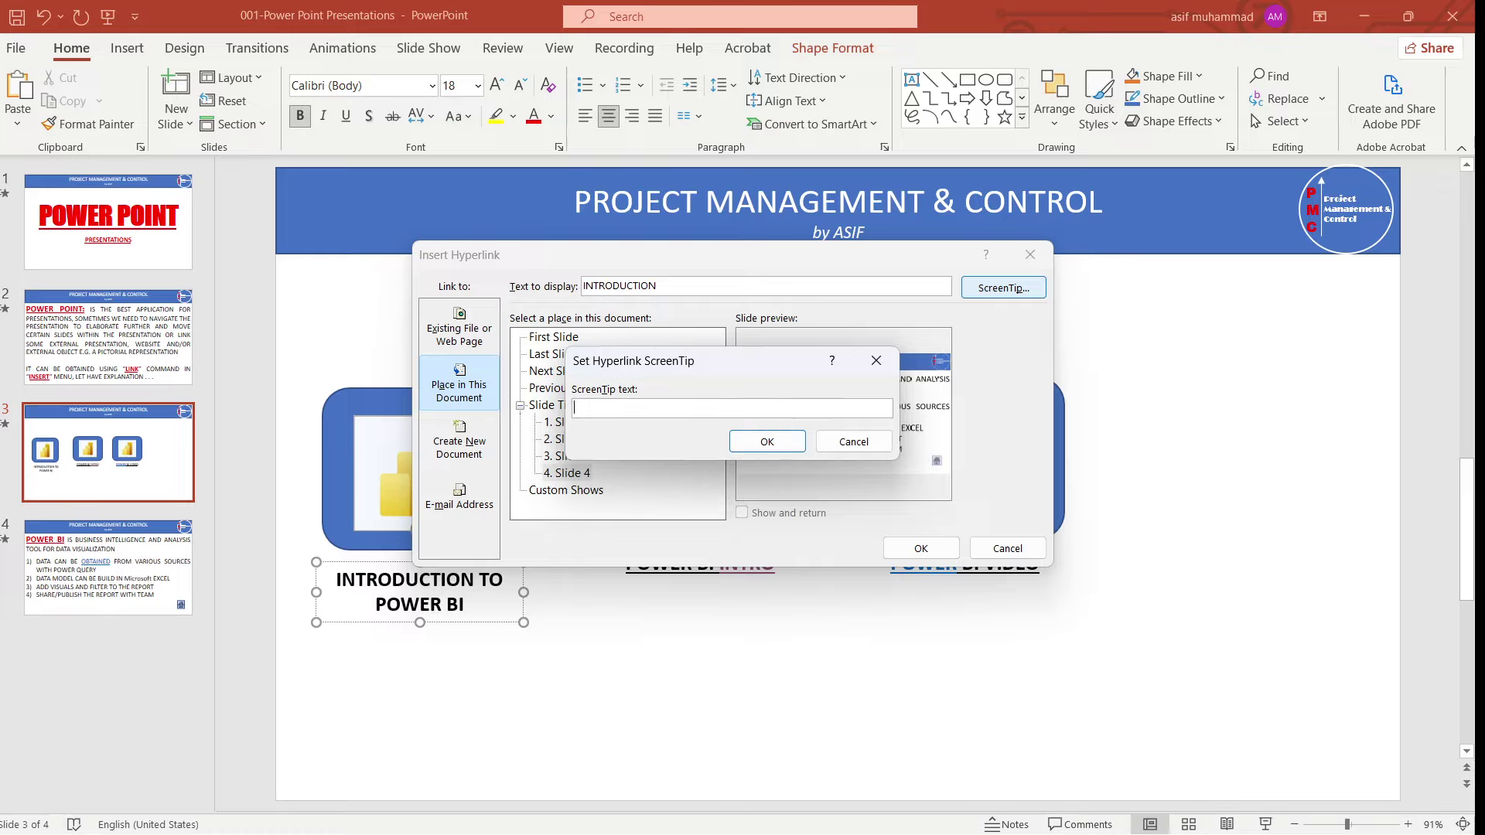
type("INTRODUCTION TO POWER BI")
- Set the caption link's ScreenTip to "POWER BI INTRO" and apply the hyperlink
key("ctrl+a")
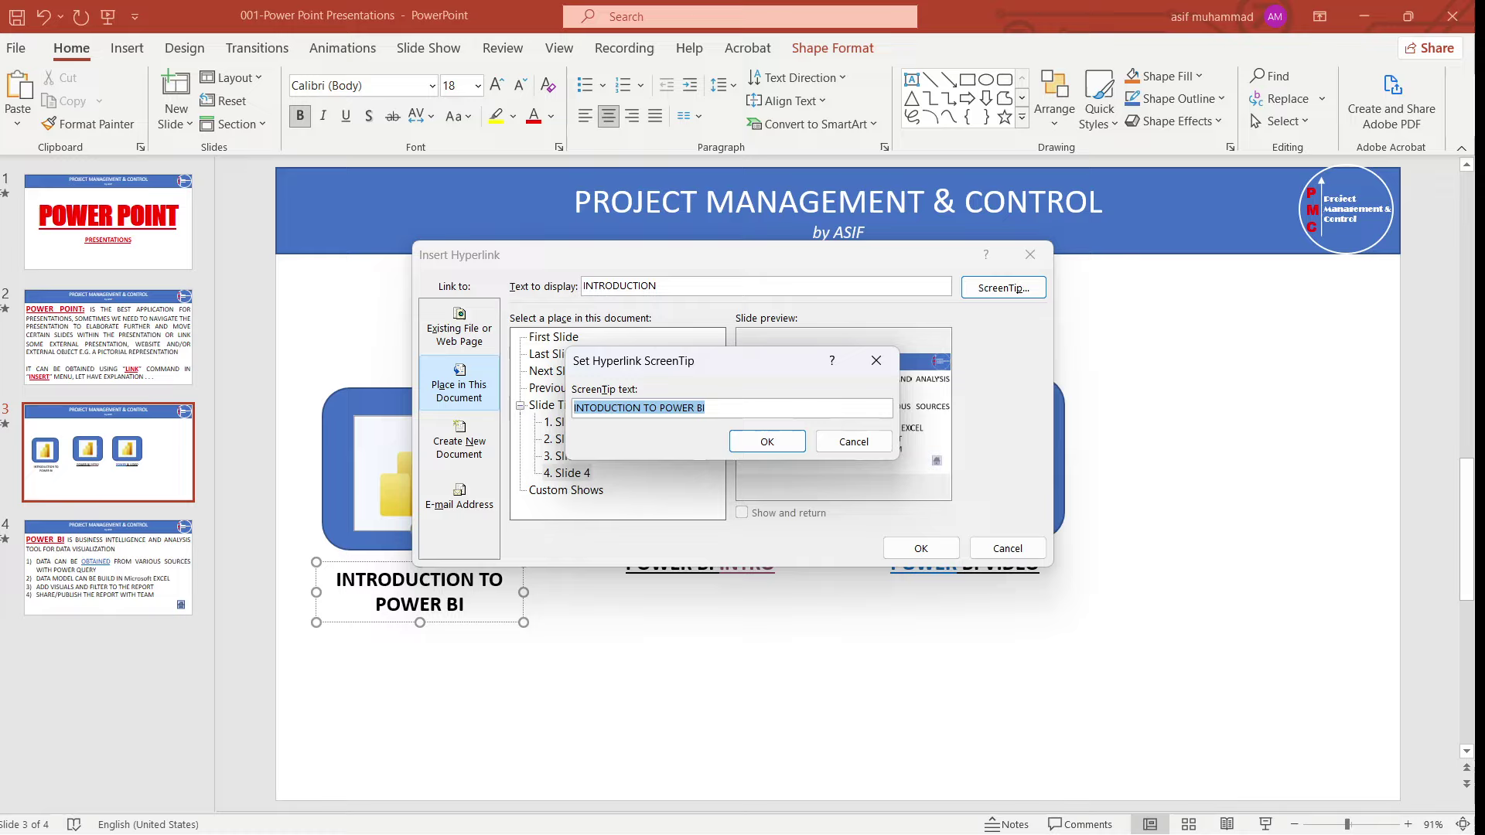
type("POWER BI INTERO")
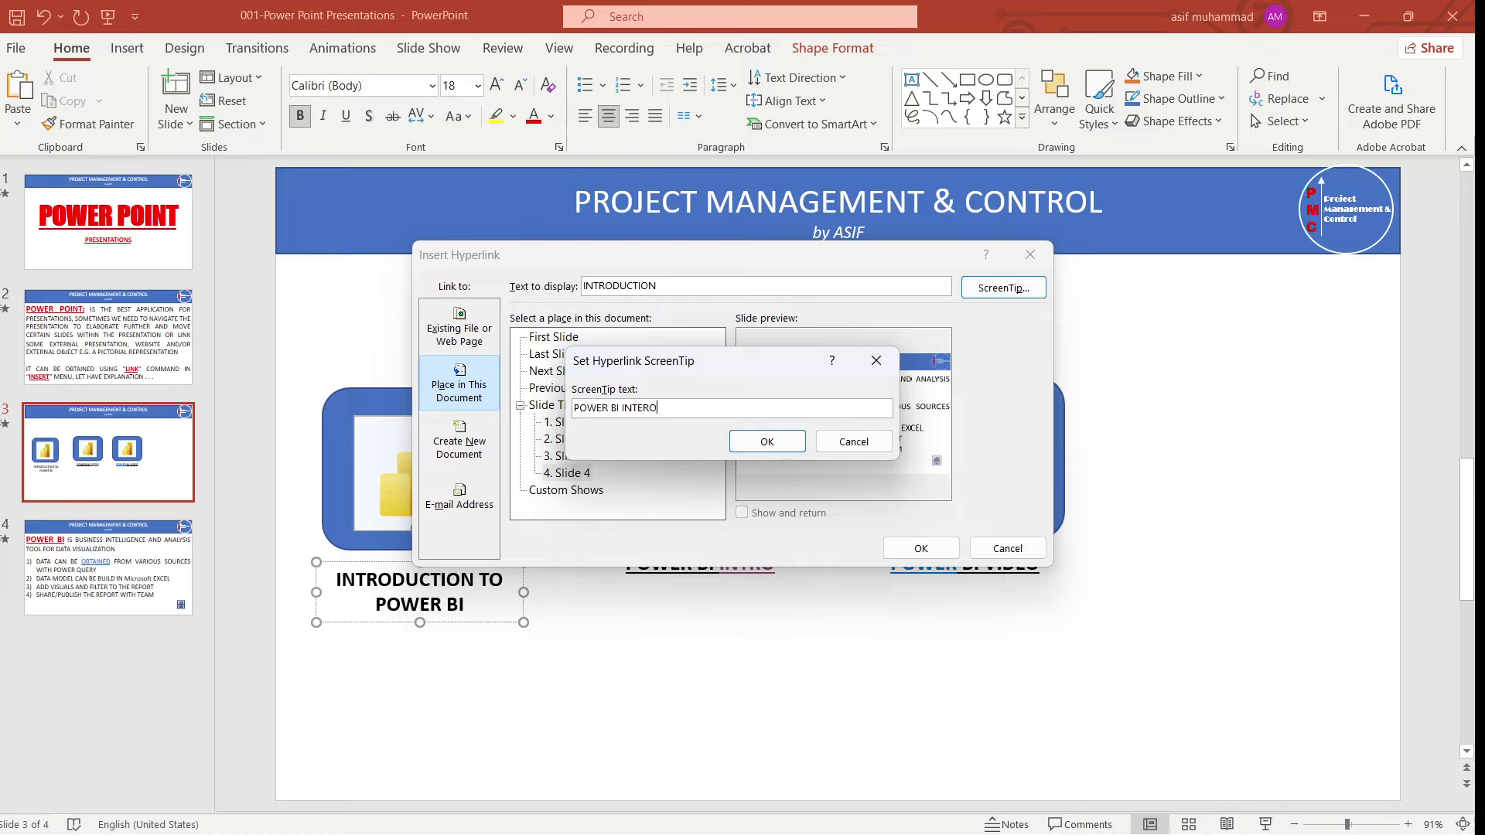
key("BackSpace")
key("BackSpace")
key("BackSpace")
type("RO")
key("Return")
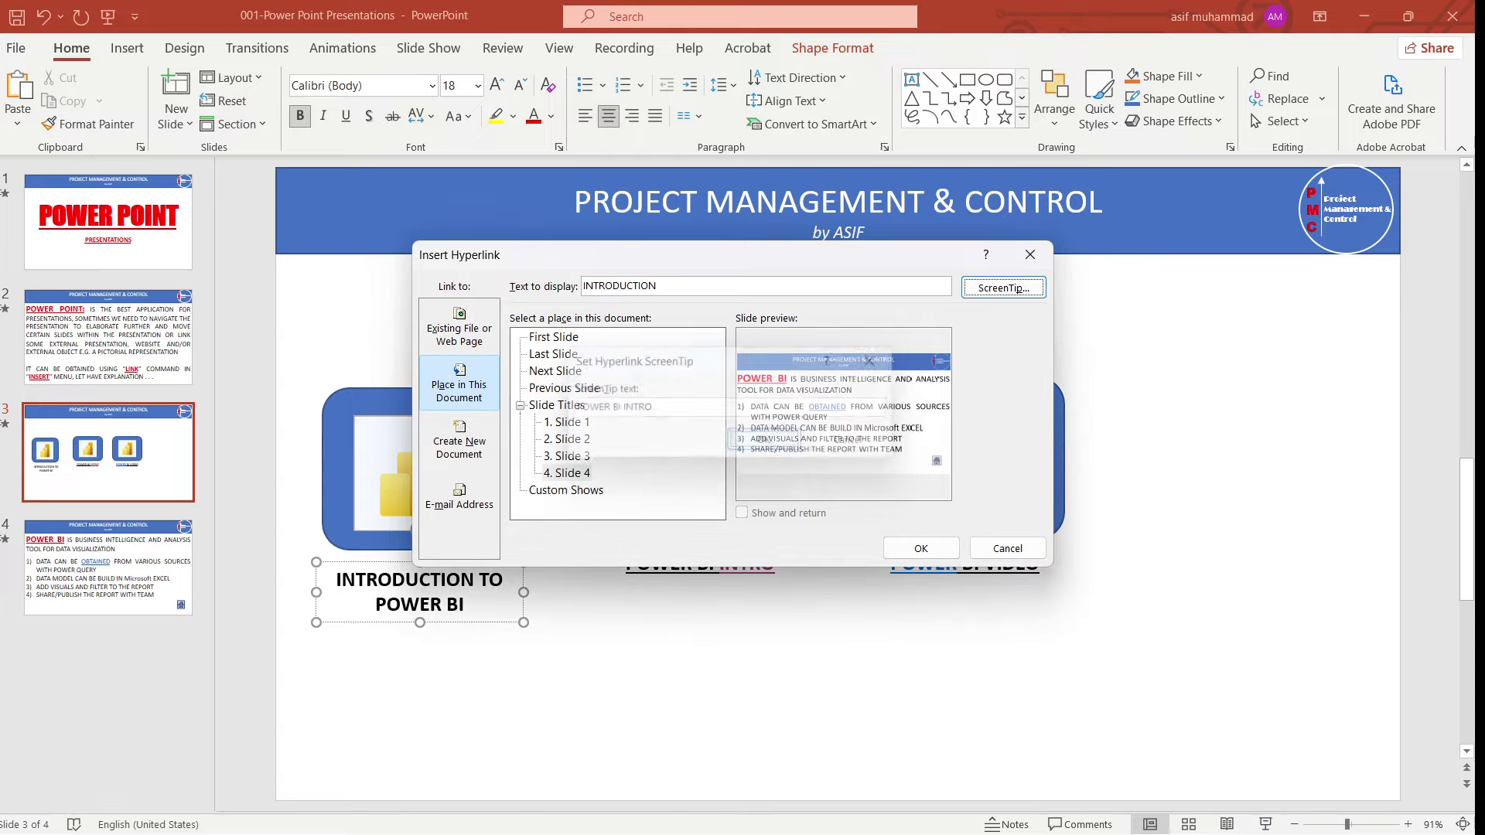
key("Return")
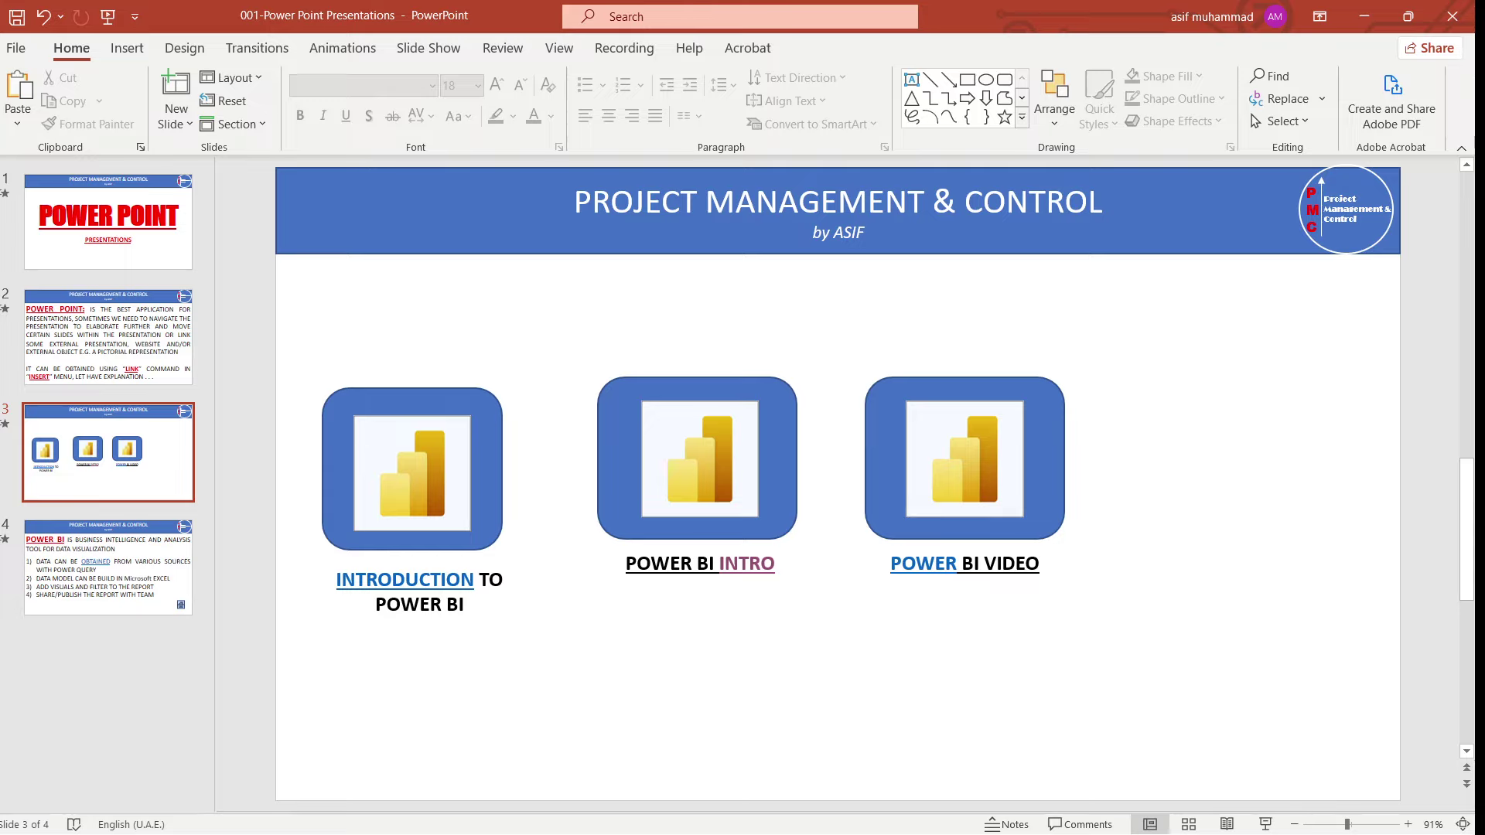
- Edit the hyperlink of the new tile's logo picture to give it the ScreenTip "POWER BI INTRO"
mouse_move(436, 396)
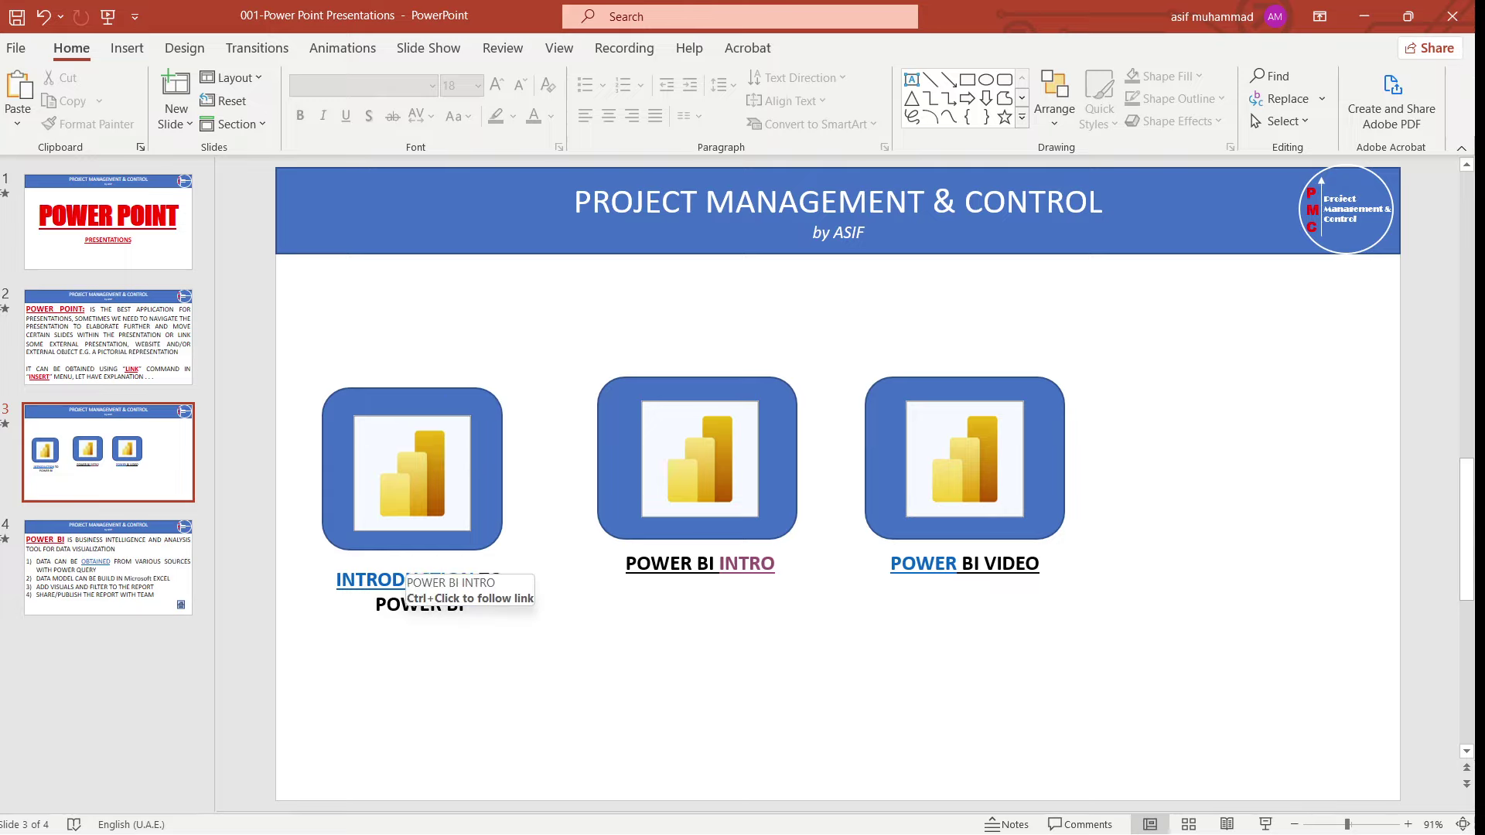
left_click(458, 501)
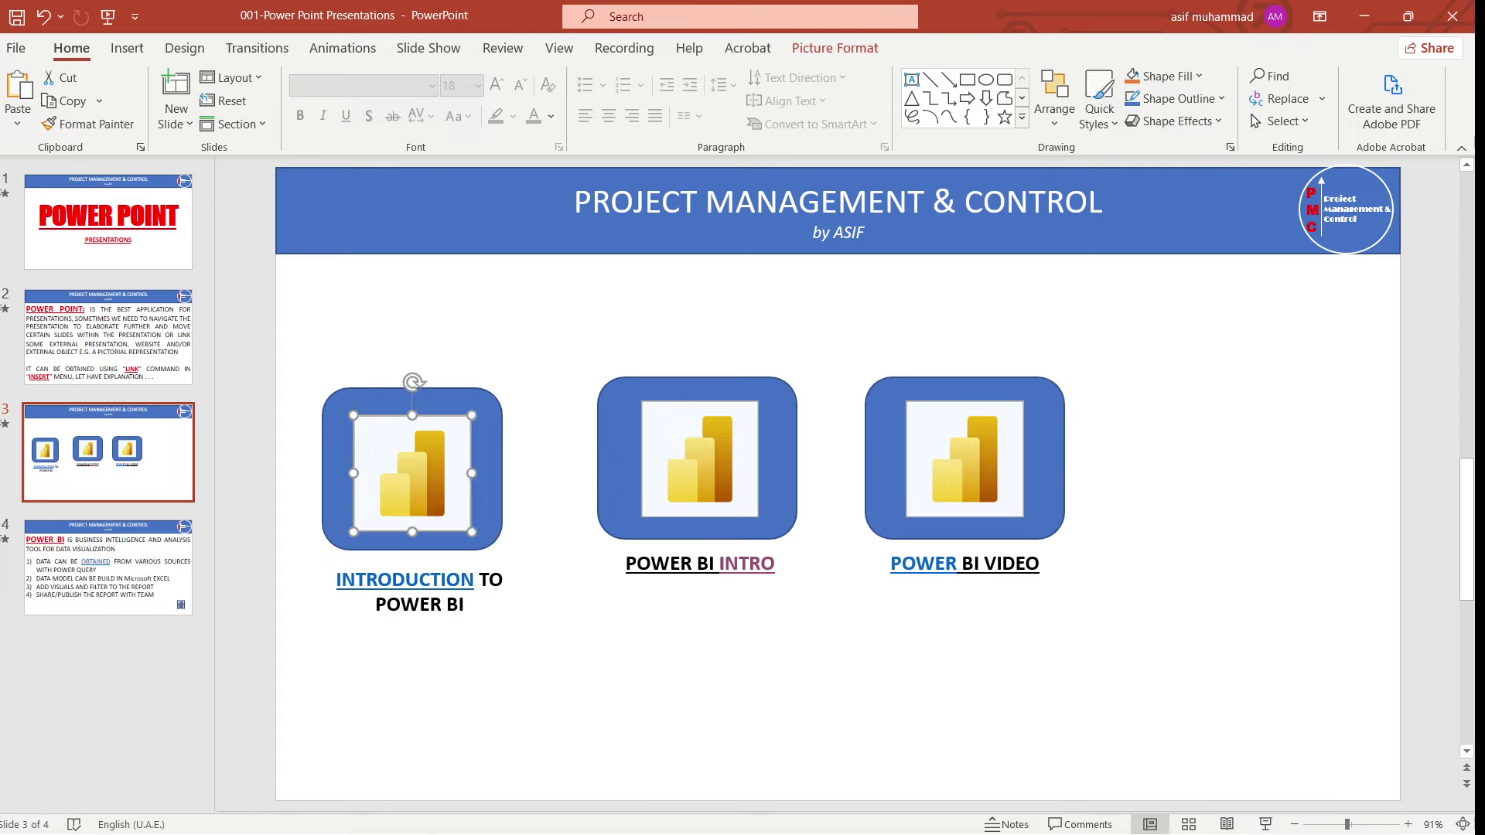
right_click(433, 334)
left_click(479, 587)
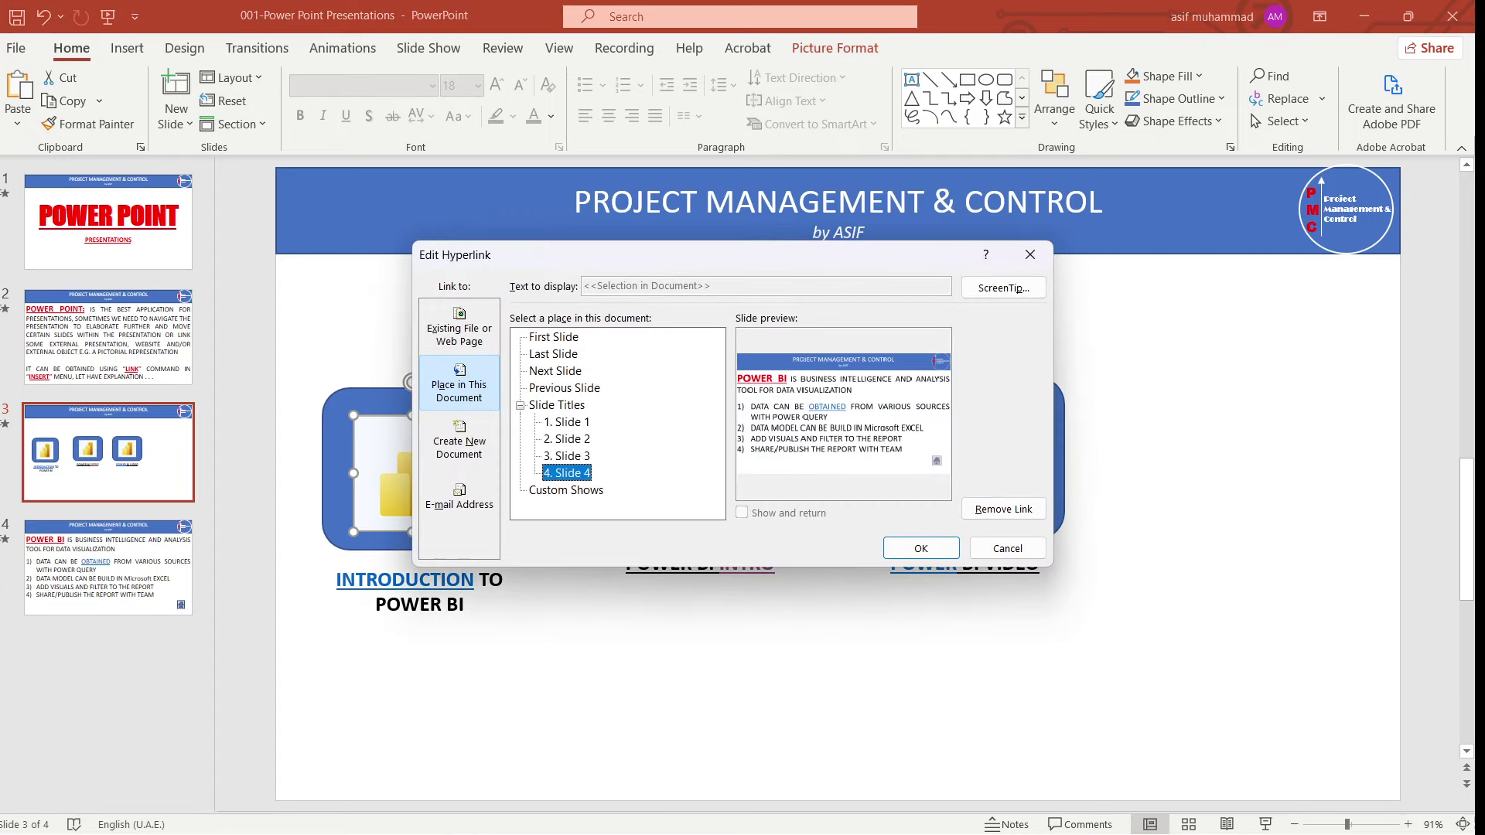
left_click(1003, 288)
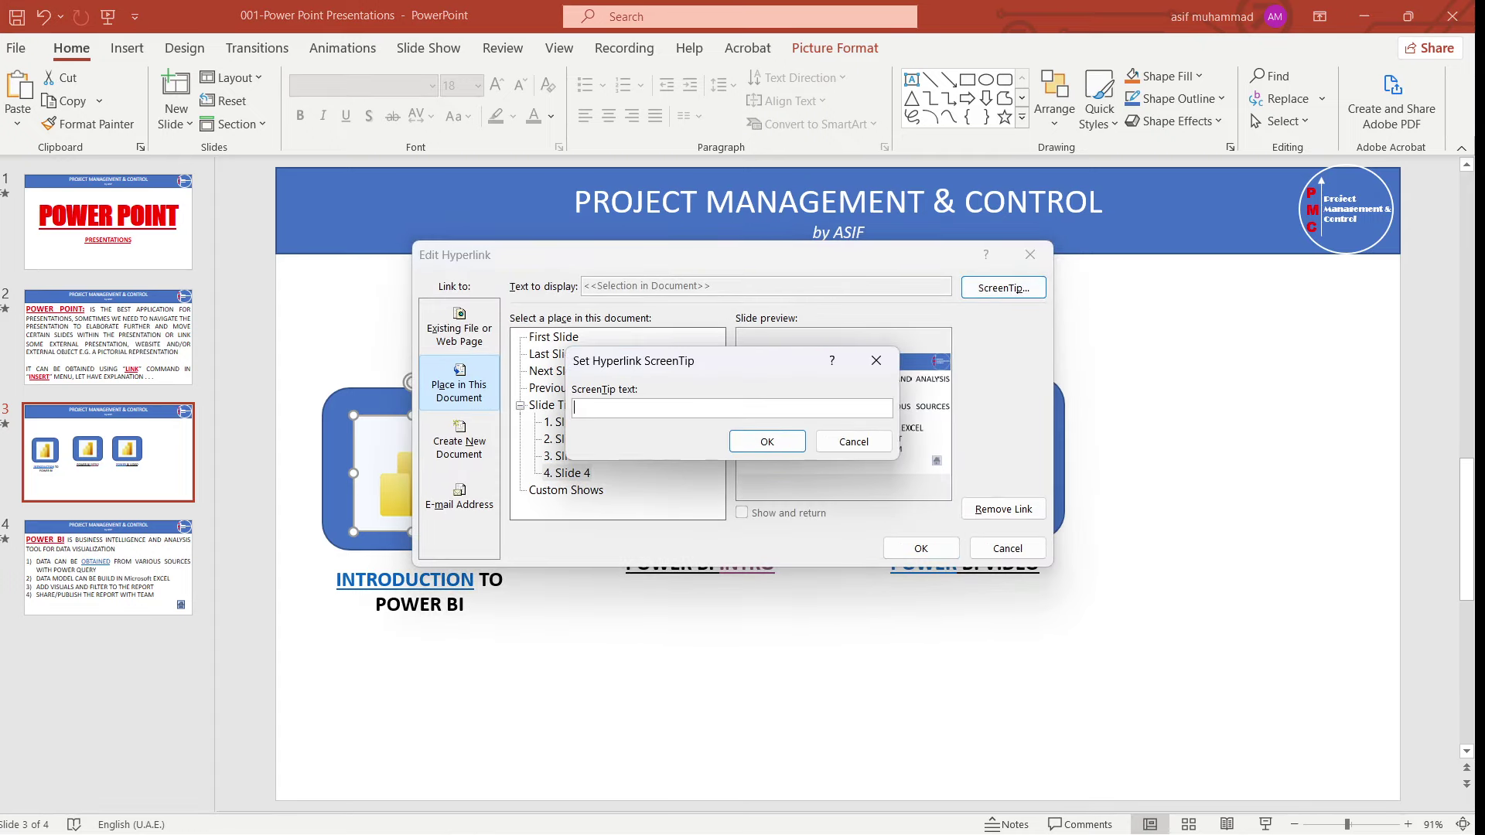
type("POWER BI INTRO")
left_click(767, 441)
left_click(921, 549)
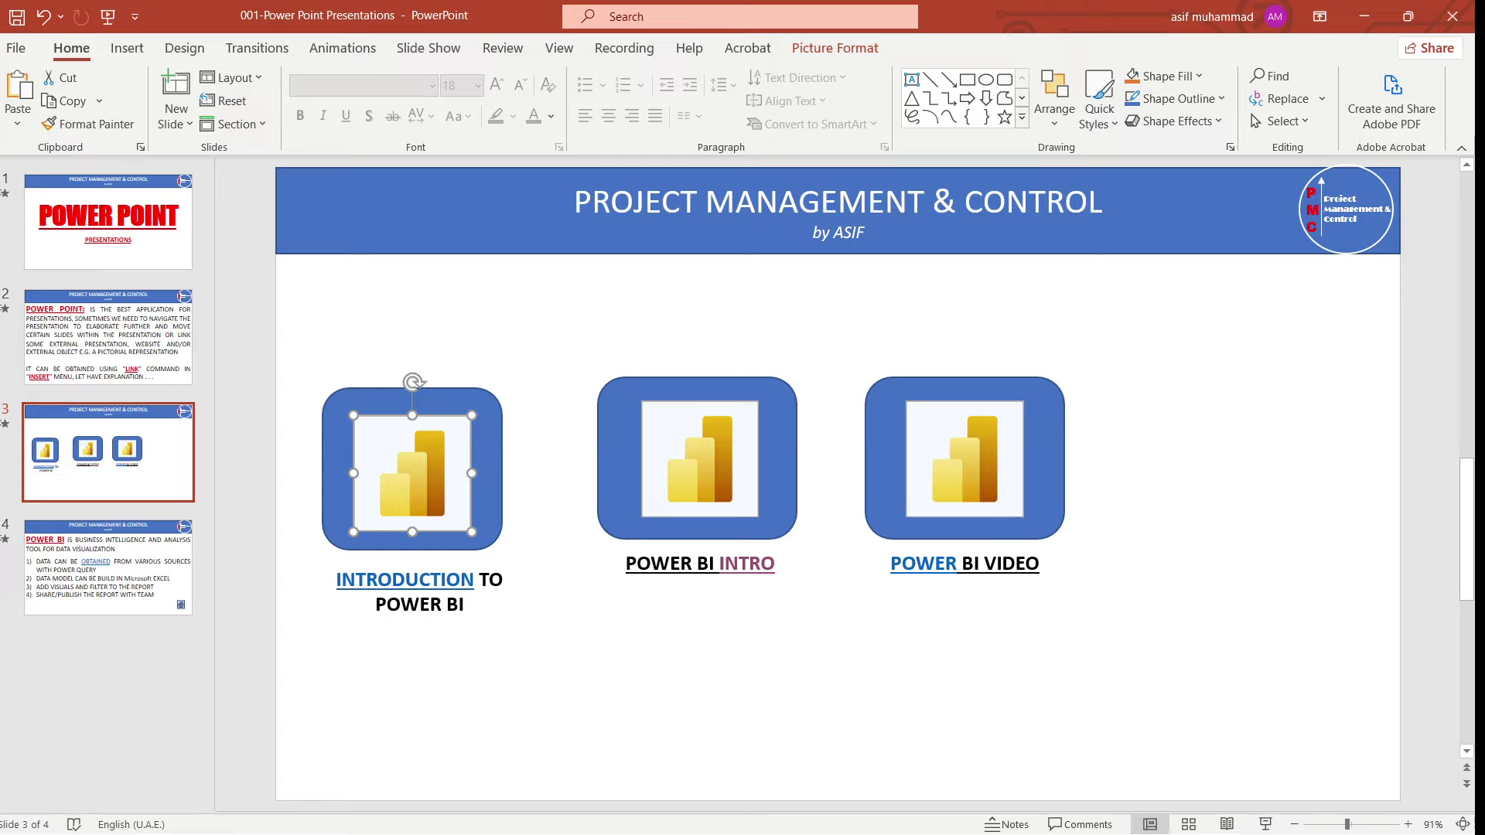
key("Escape")
- Draw an isosceles triangle beside the POWER BI VIDEO tile and widen it to about 2.58" high and 2.56" wide
left_click(127, 48)
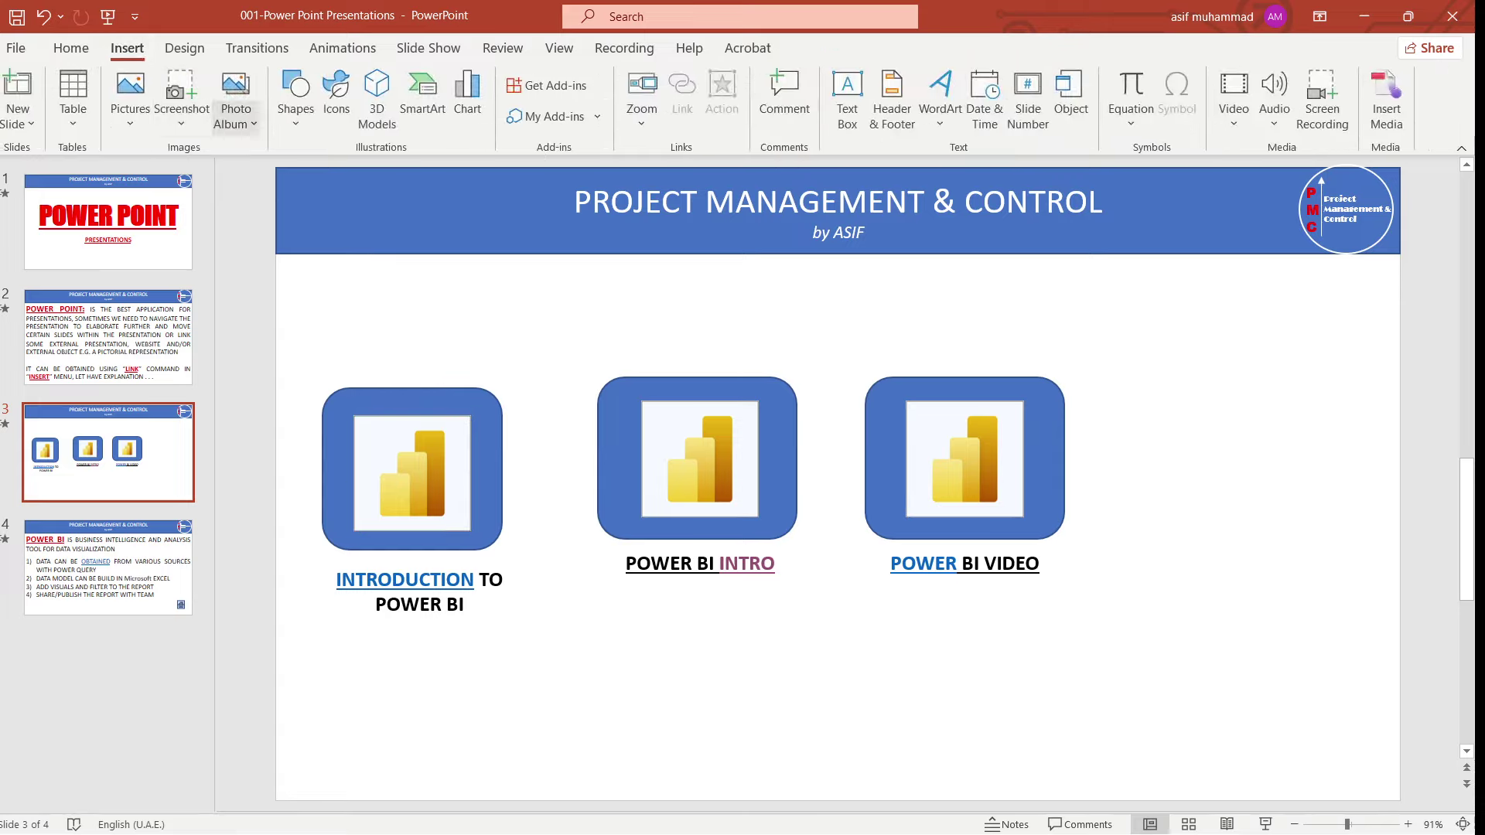
left_click(295, 99)
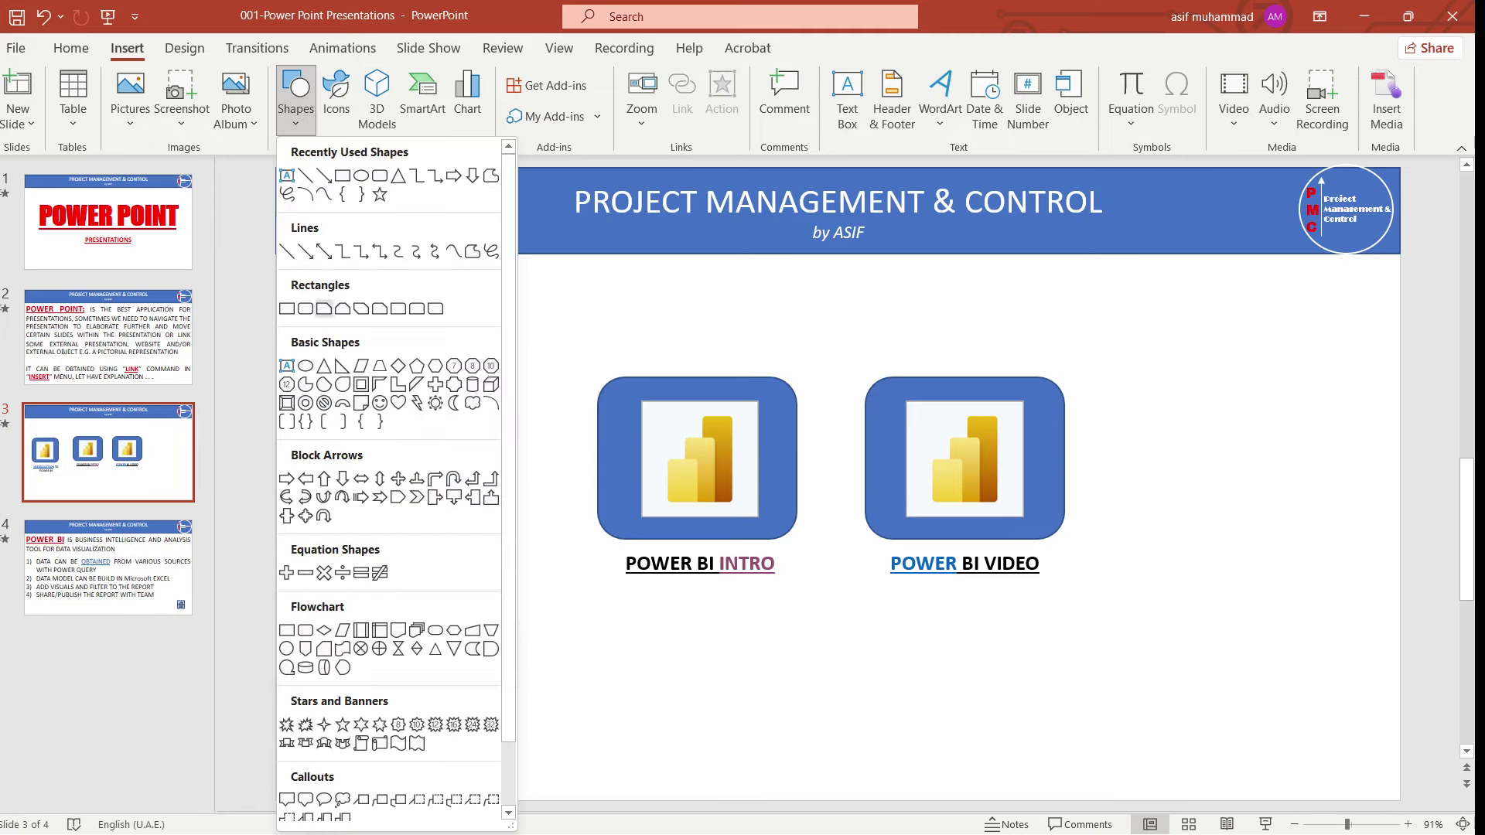
left_click(398, 176)
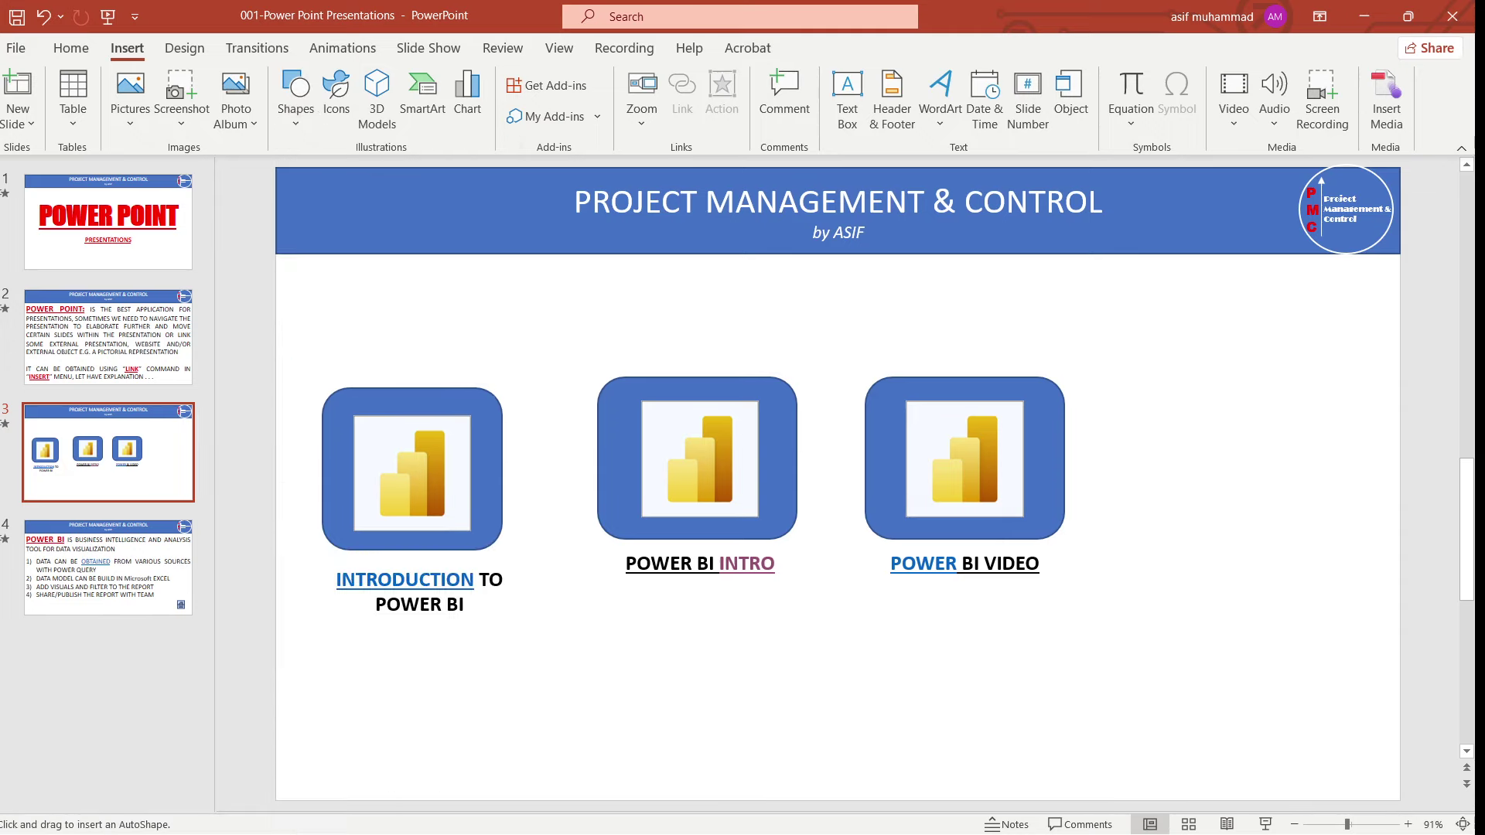
left_click_drag(1238, 345, 1361, 562)
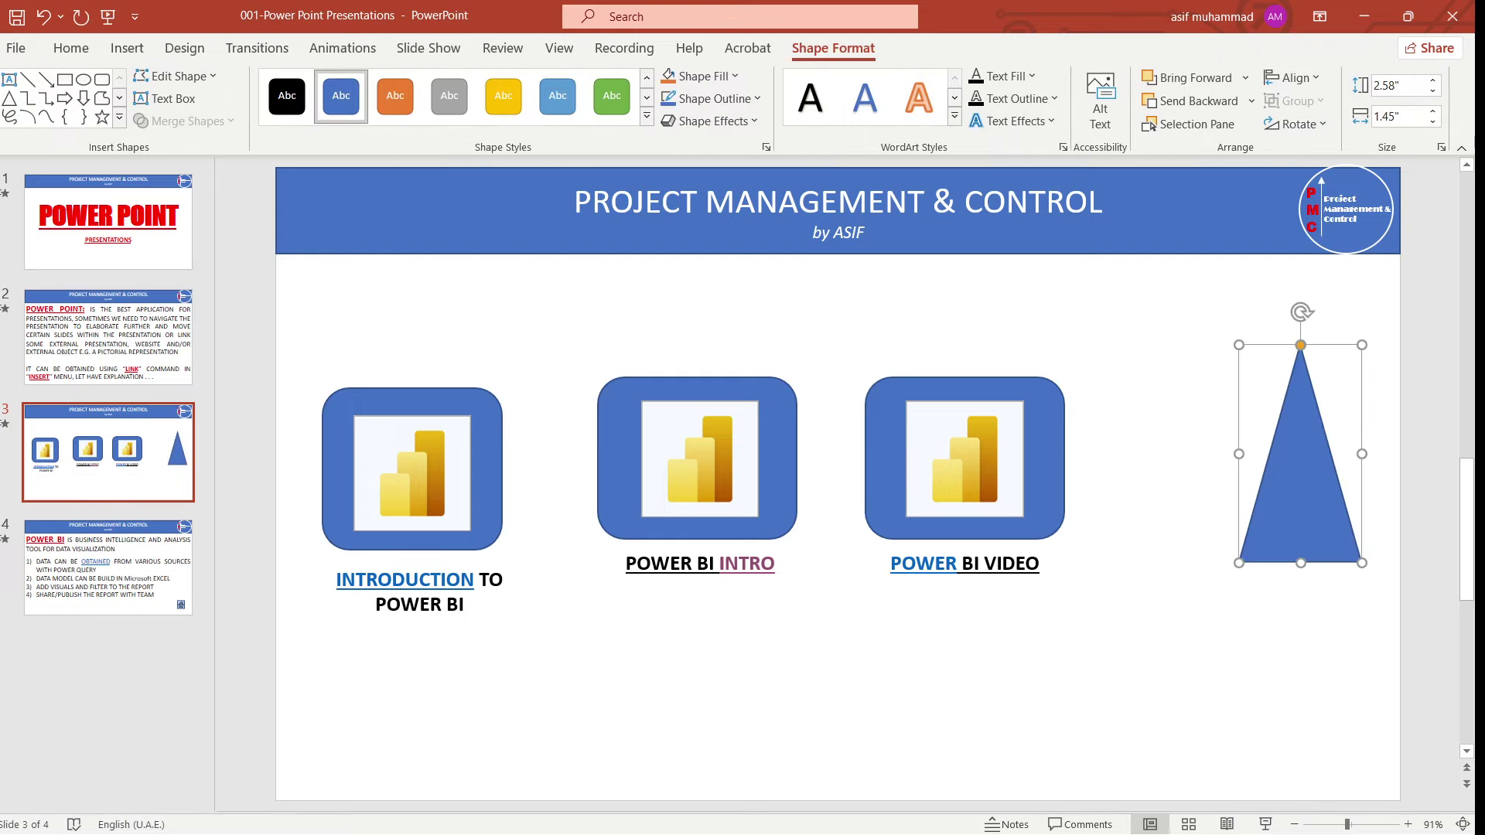
left_click_drag(1239, 453, 1144, 454)
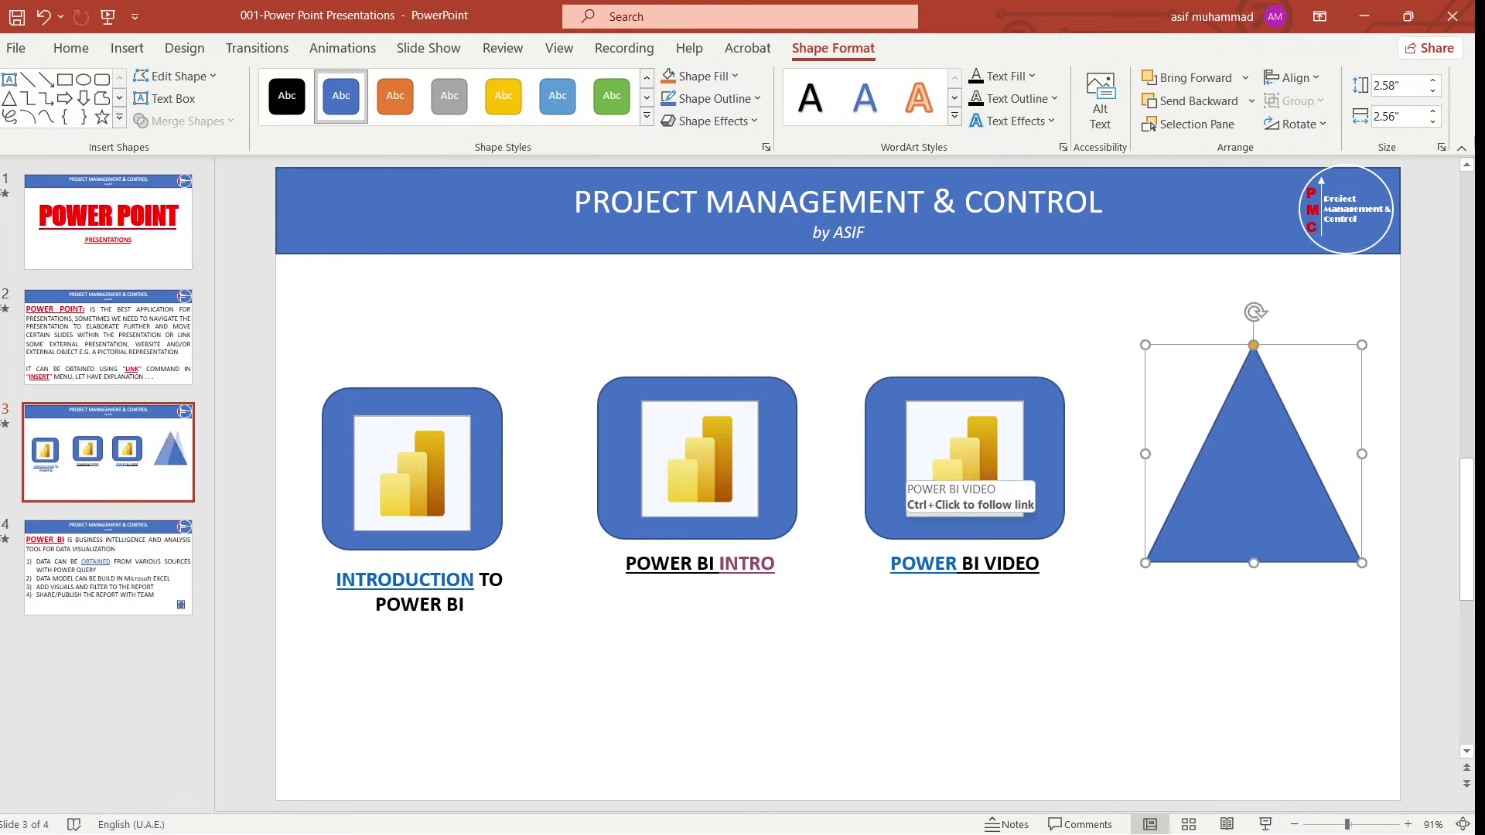
- Copy the logo picture from the INTRODUCTION TO POWER BI tile onto the triangle and shrink the copy to fit inside it
left_click(965, 464)
left_click(433, 471)
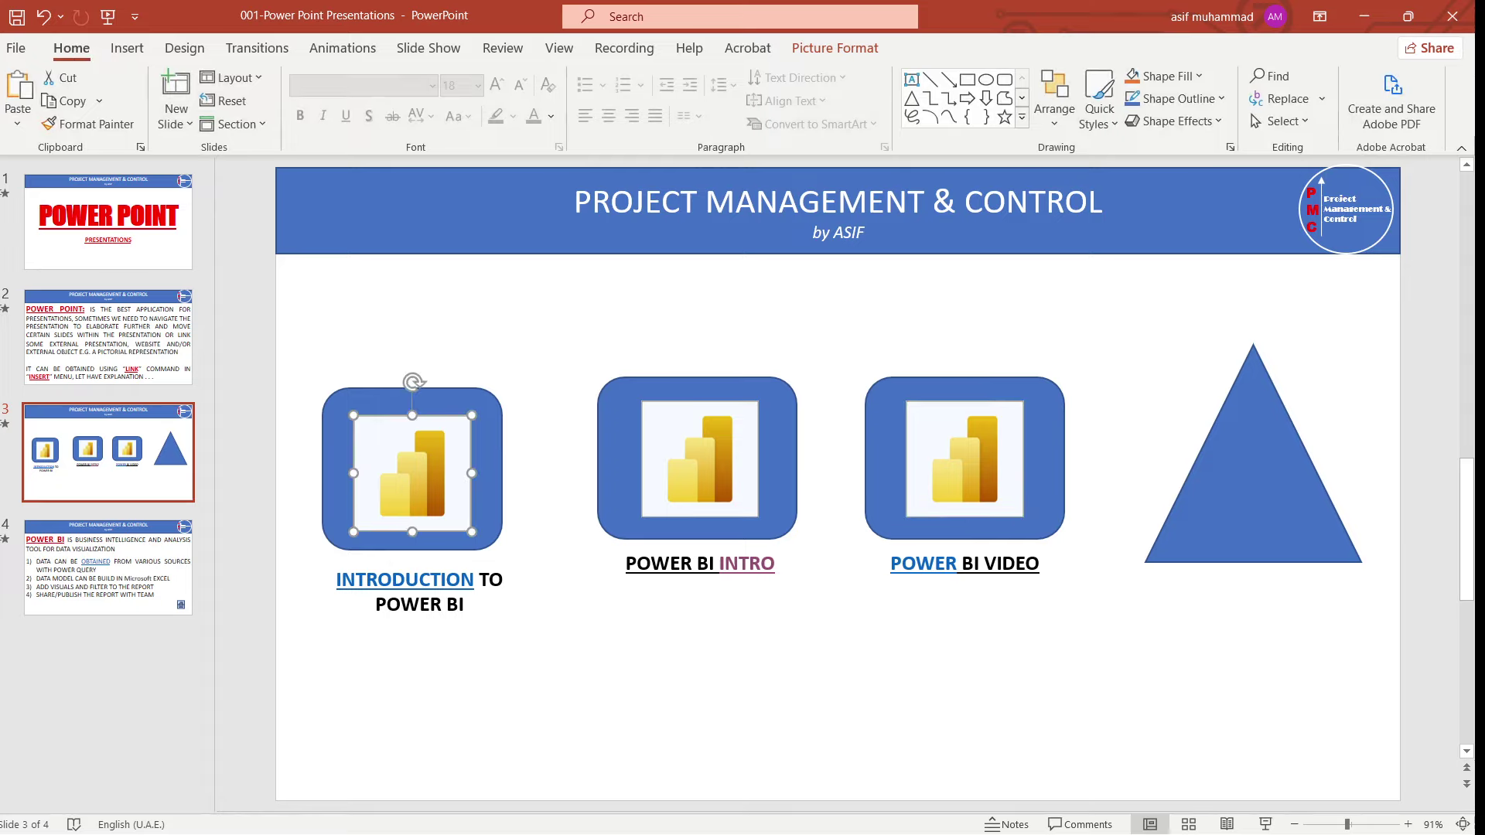
left_click_drag(412, 472, 1254, 504)
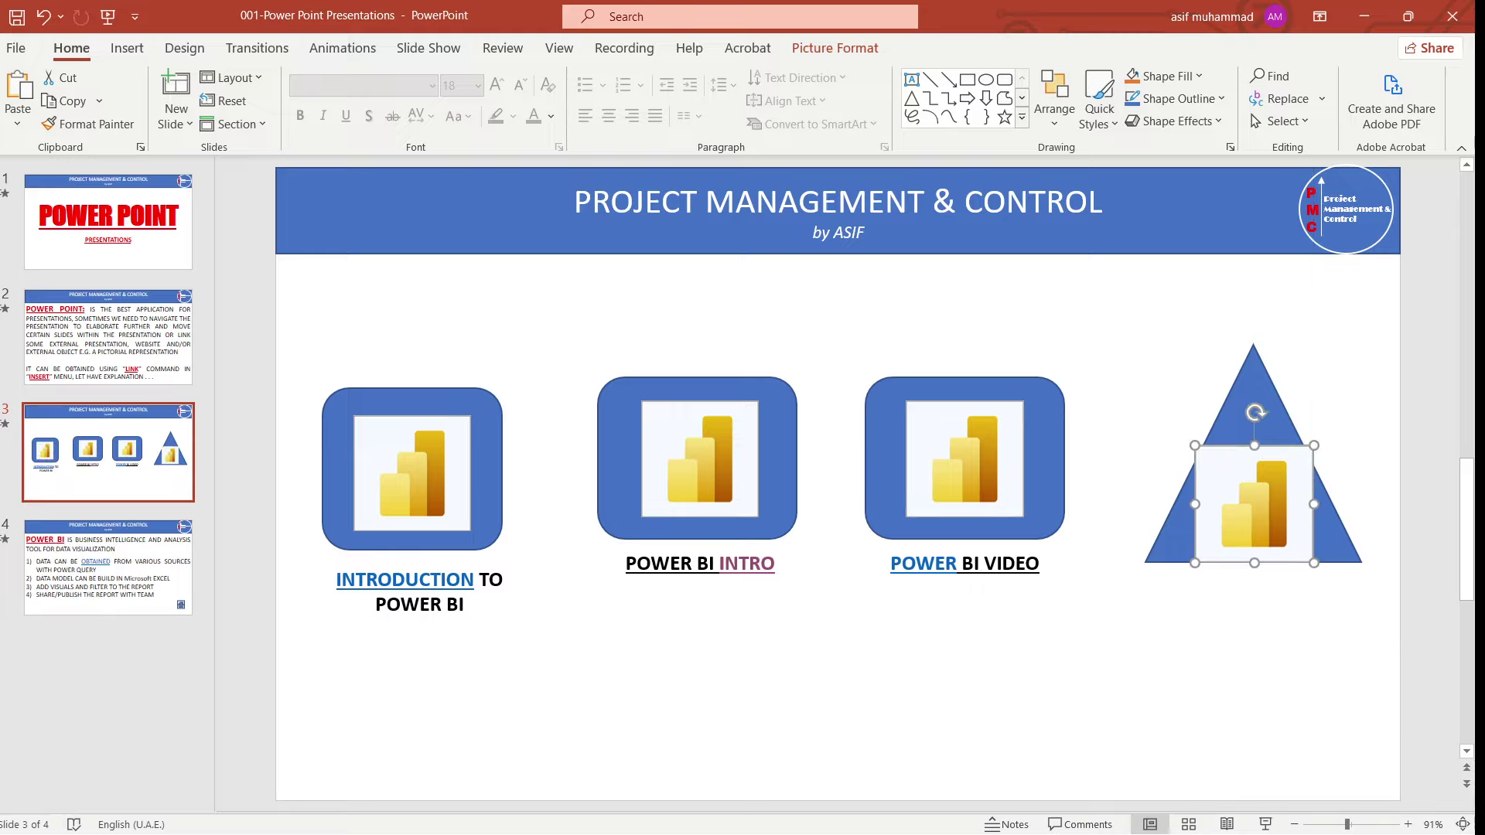
left_click_drag(1314, 563, 1295, 544)
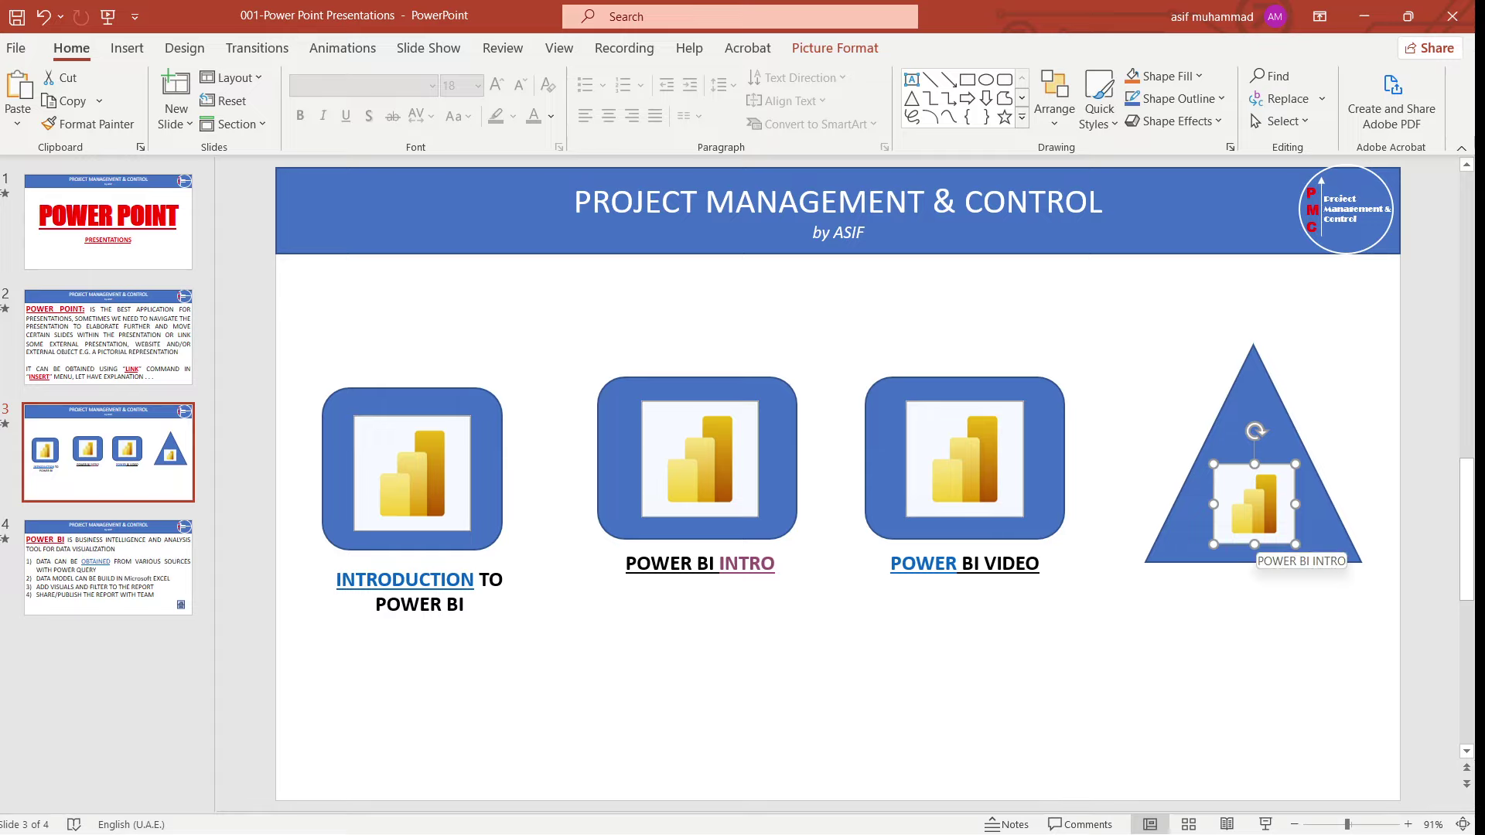
- Remove the inherited Slide 4 hyperlink from the logo picture inside the triangle
right_click(1265, 522)
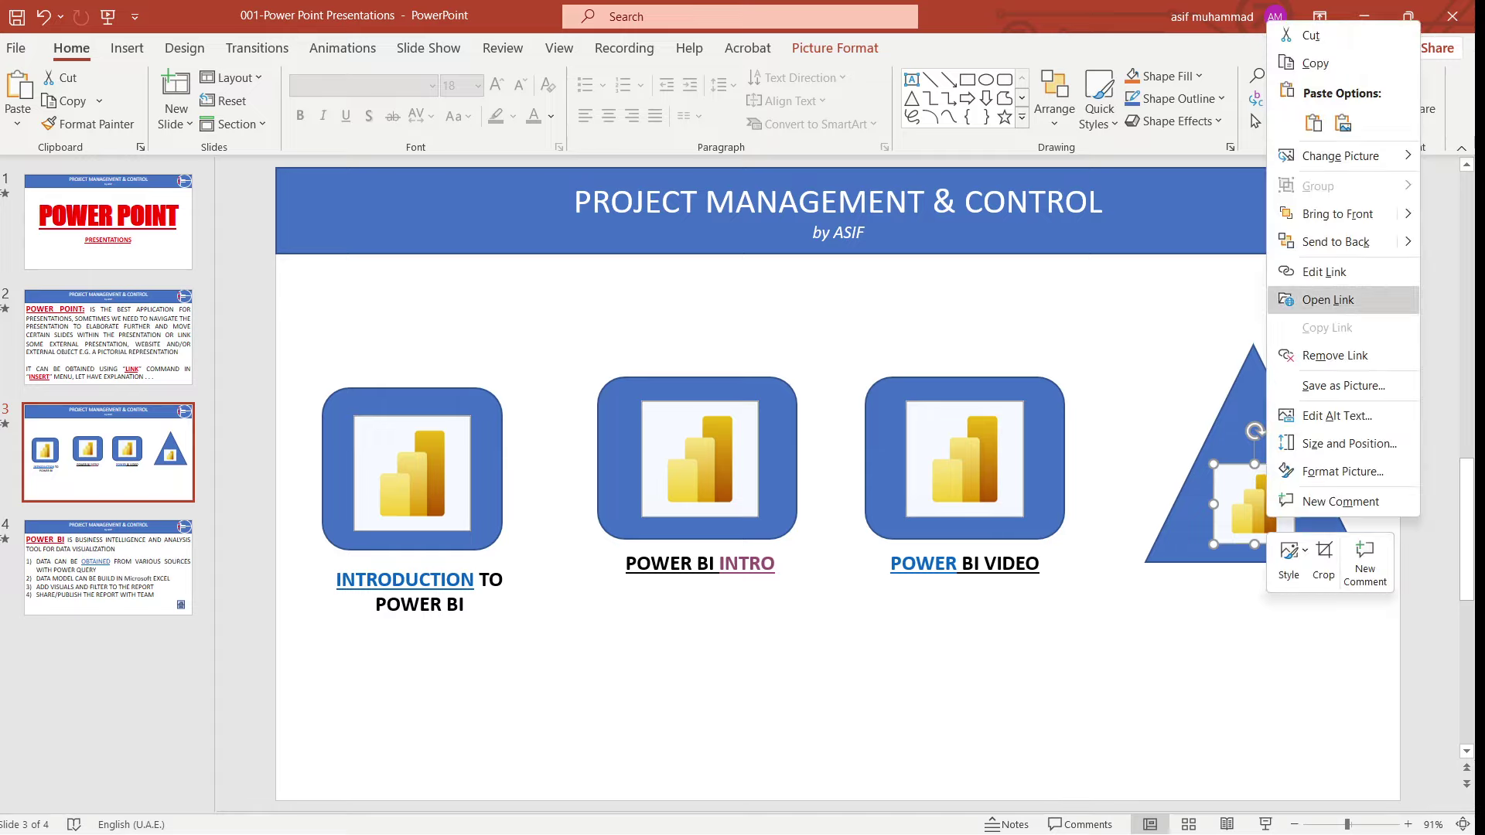
left_click(1324, 272)
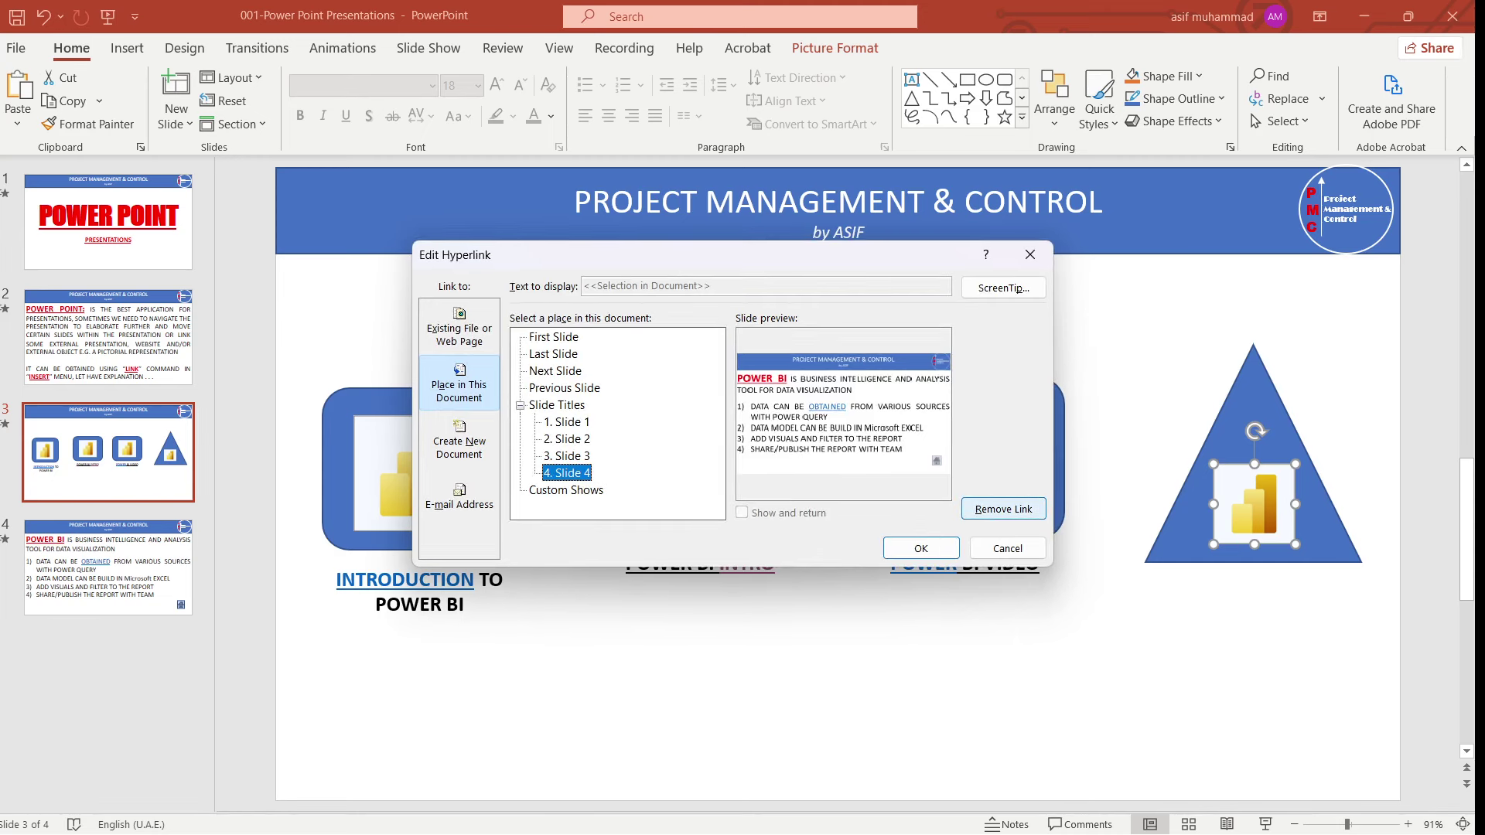
left_click(1003, 509)
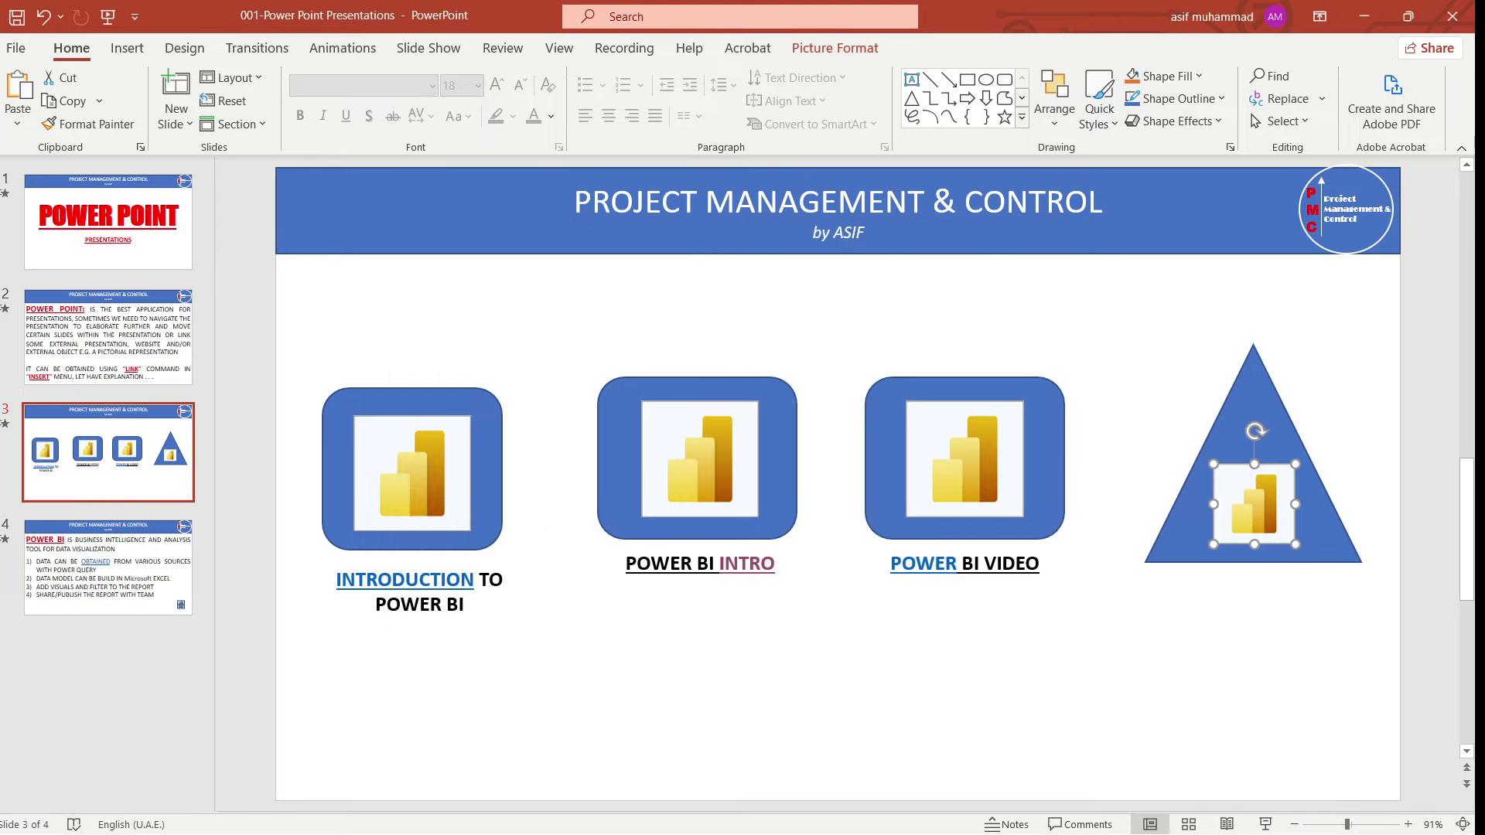
left_click(1005, 657)
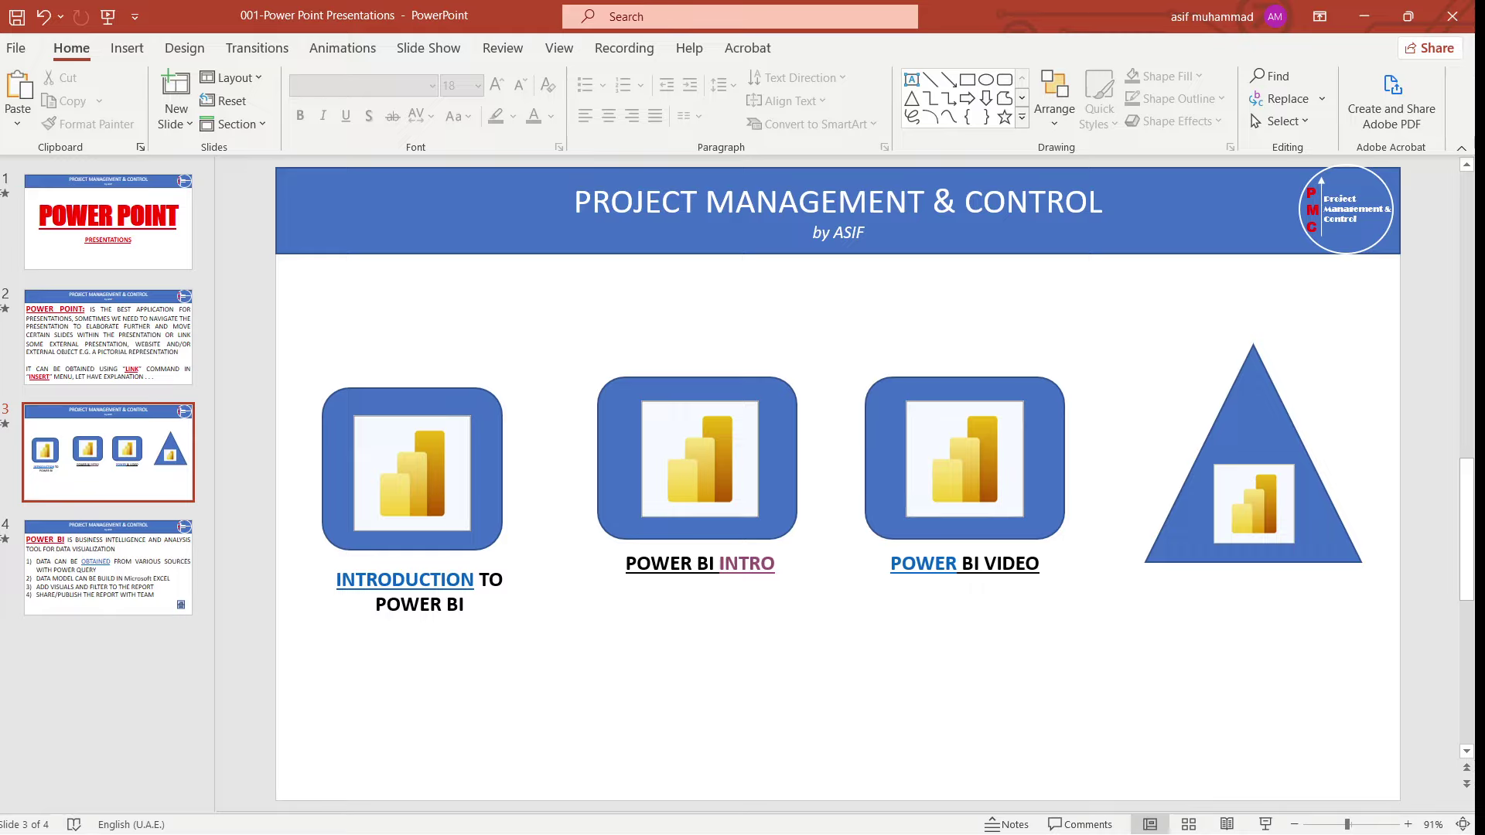
- Hyperlink the triangle to the existing presentation 001-Calendar in P6 Enterprises in the folder 068-Calendar in P6 Enterprises
left_click(1252, 433)
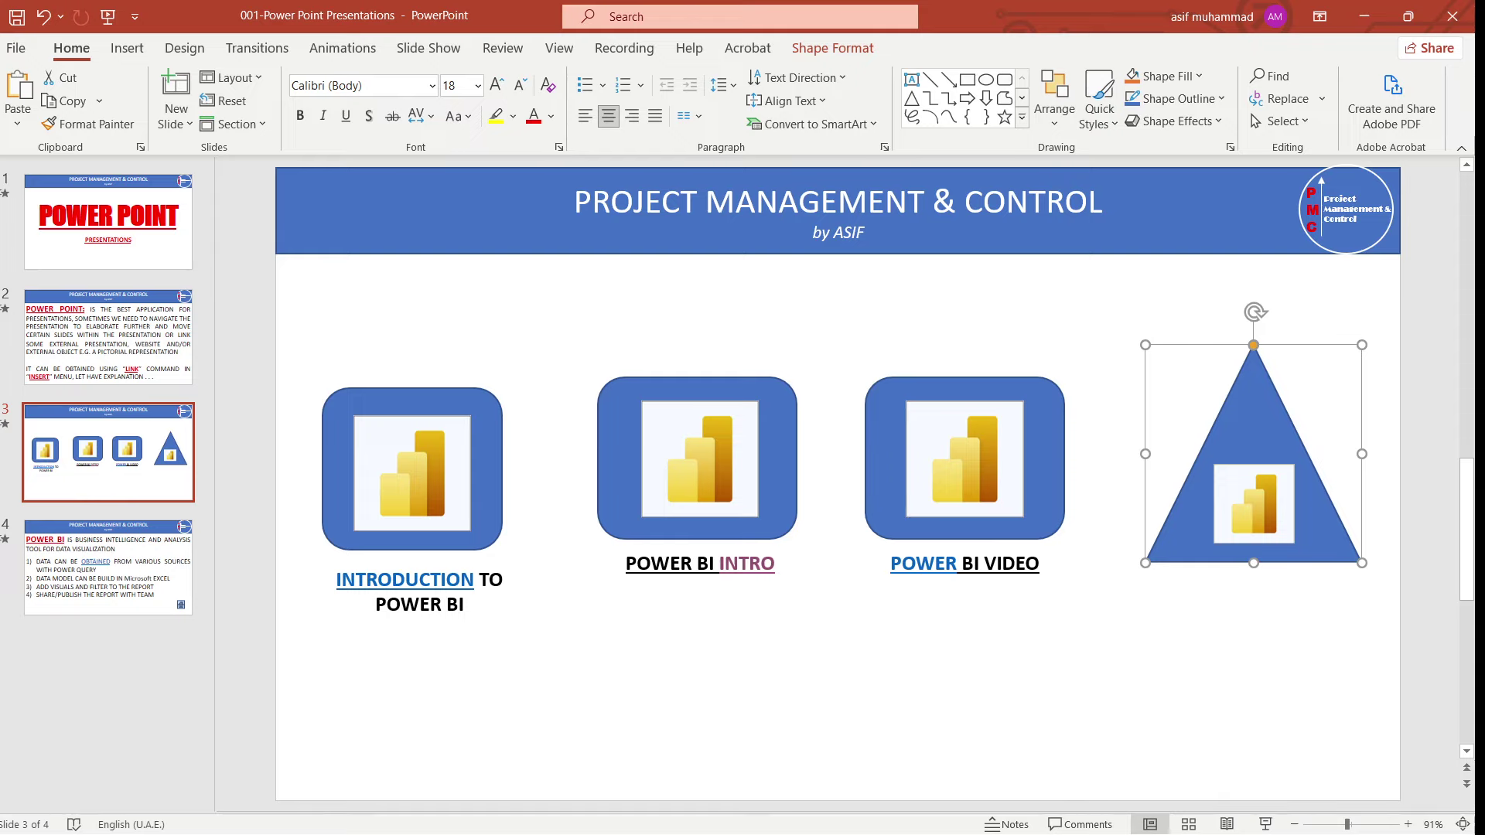
right_click(1250, 464)
left_click(1312, 581)
left_click(459, 327)
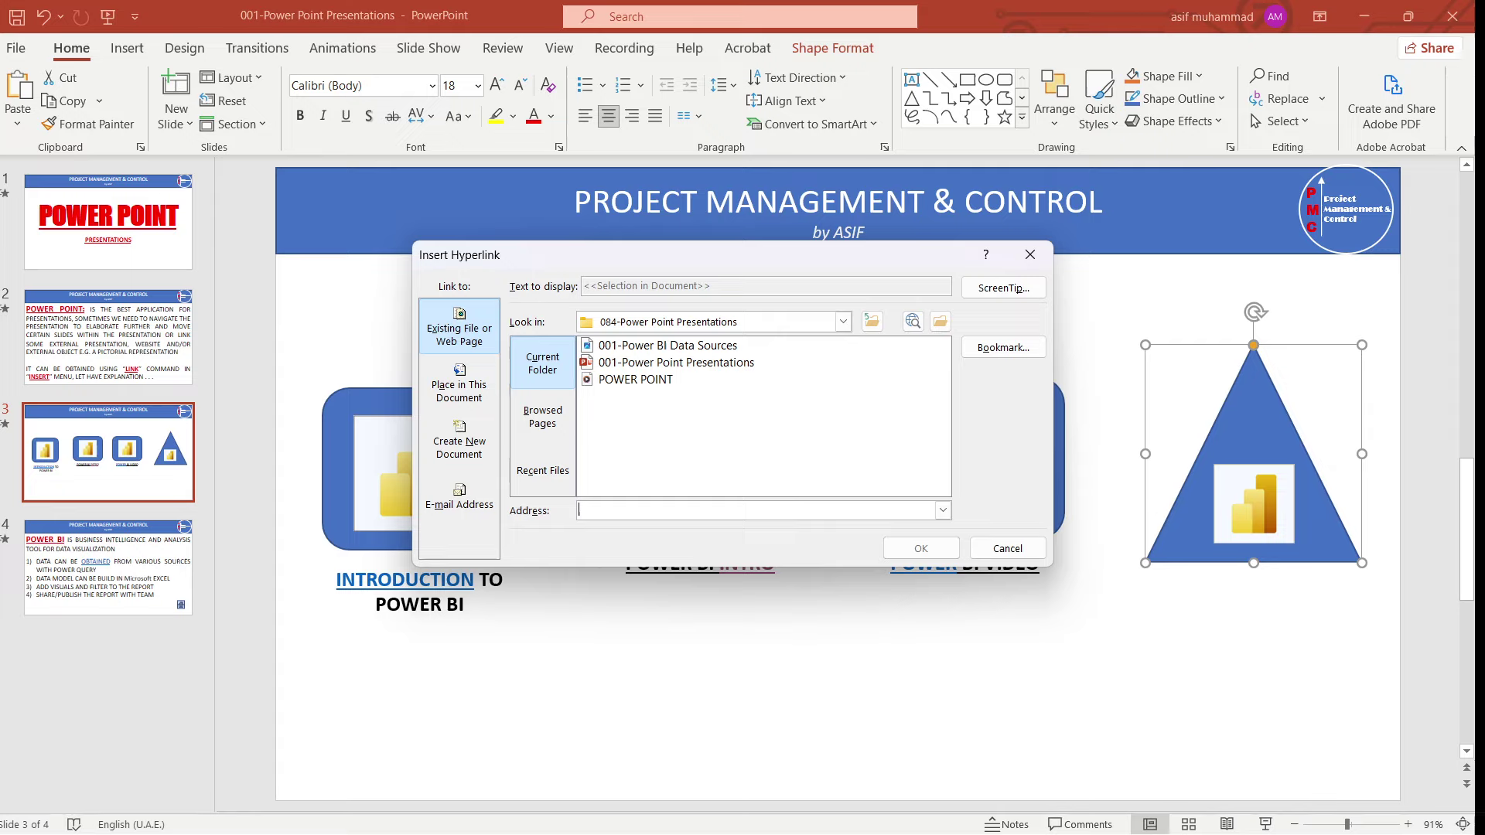
left_click(843, 321)
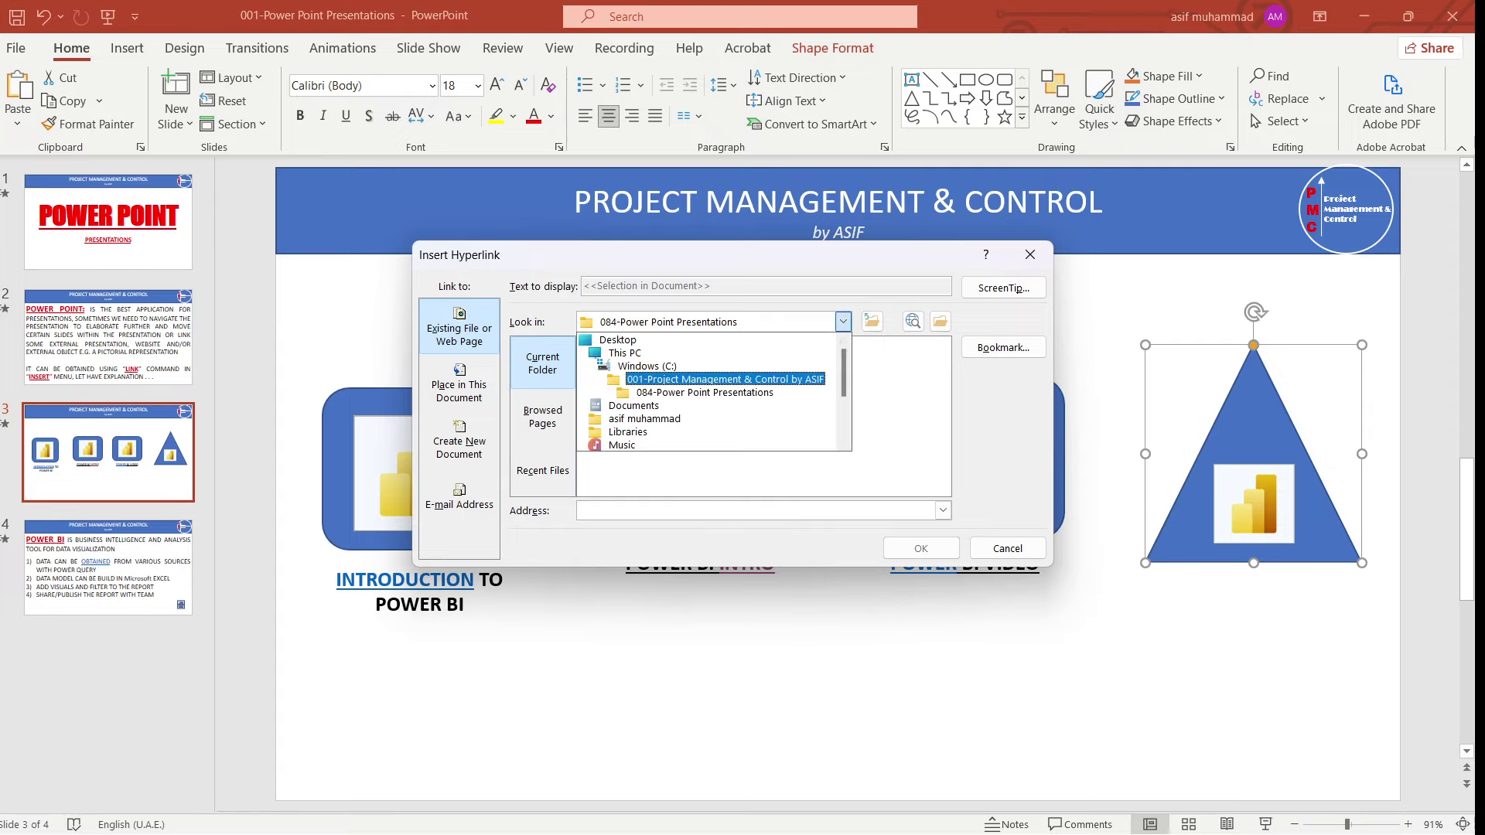
left_click(725, 379)
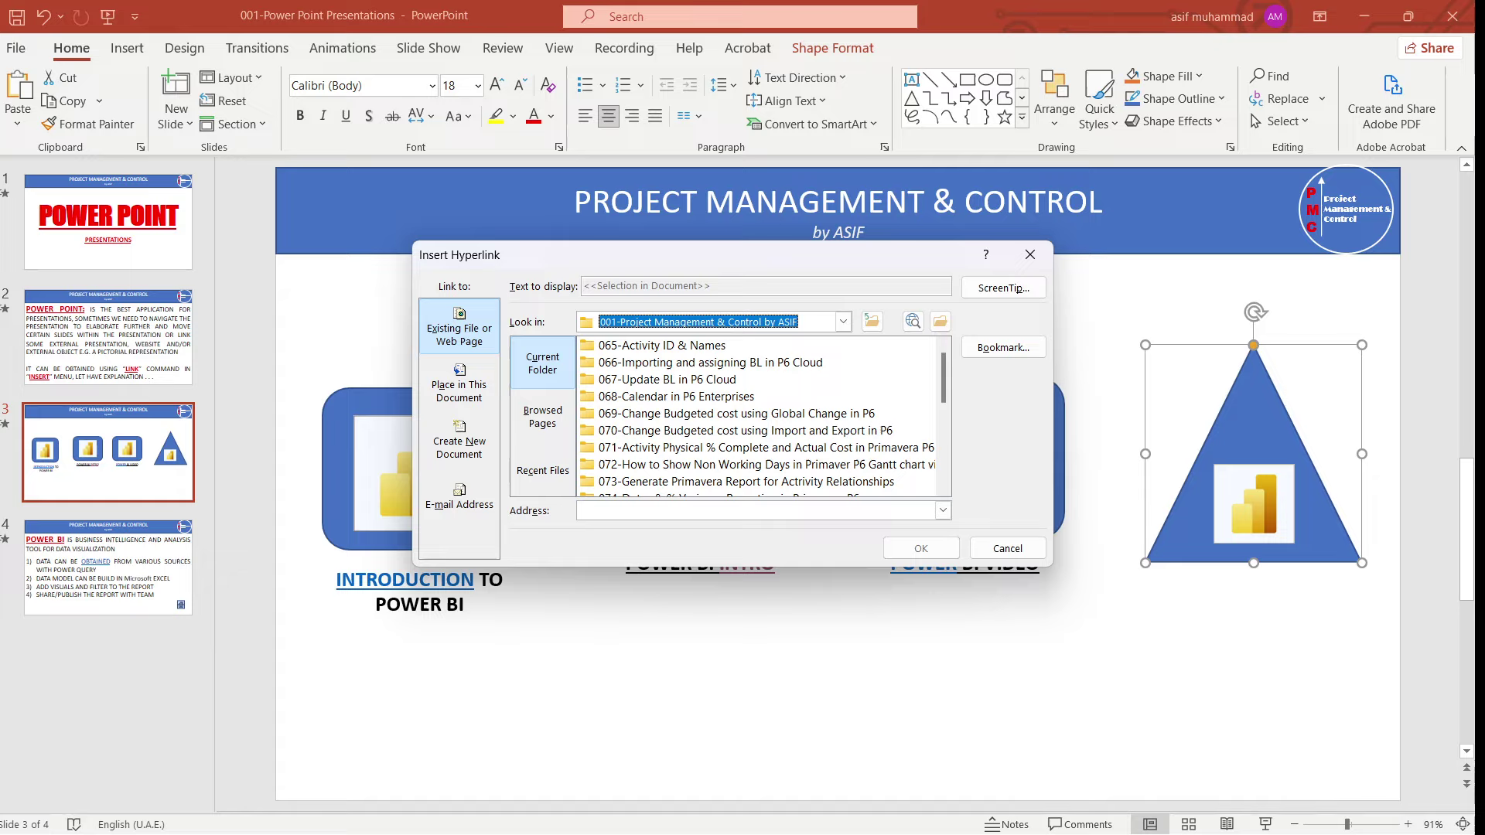
double_click(676, 397)
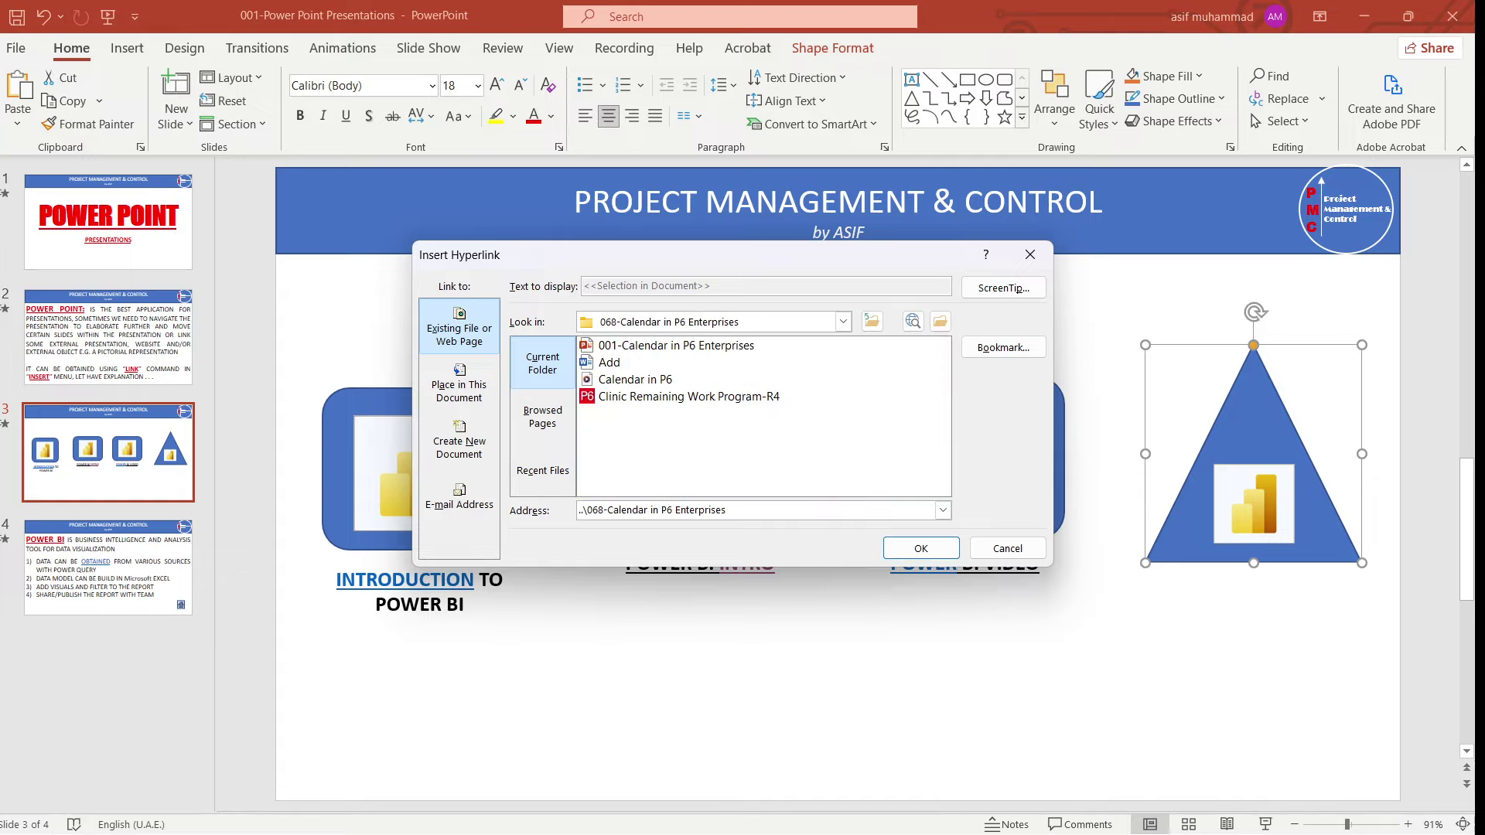
left_click(676, 346)
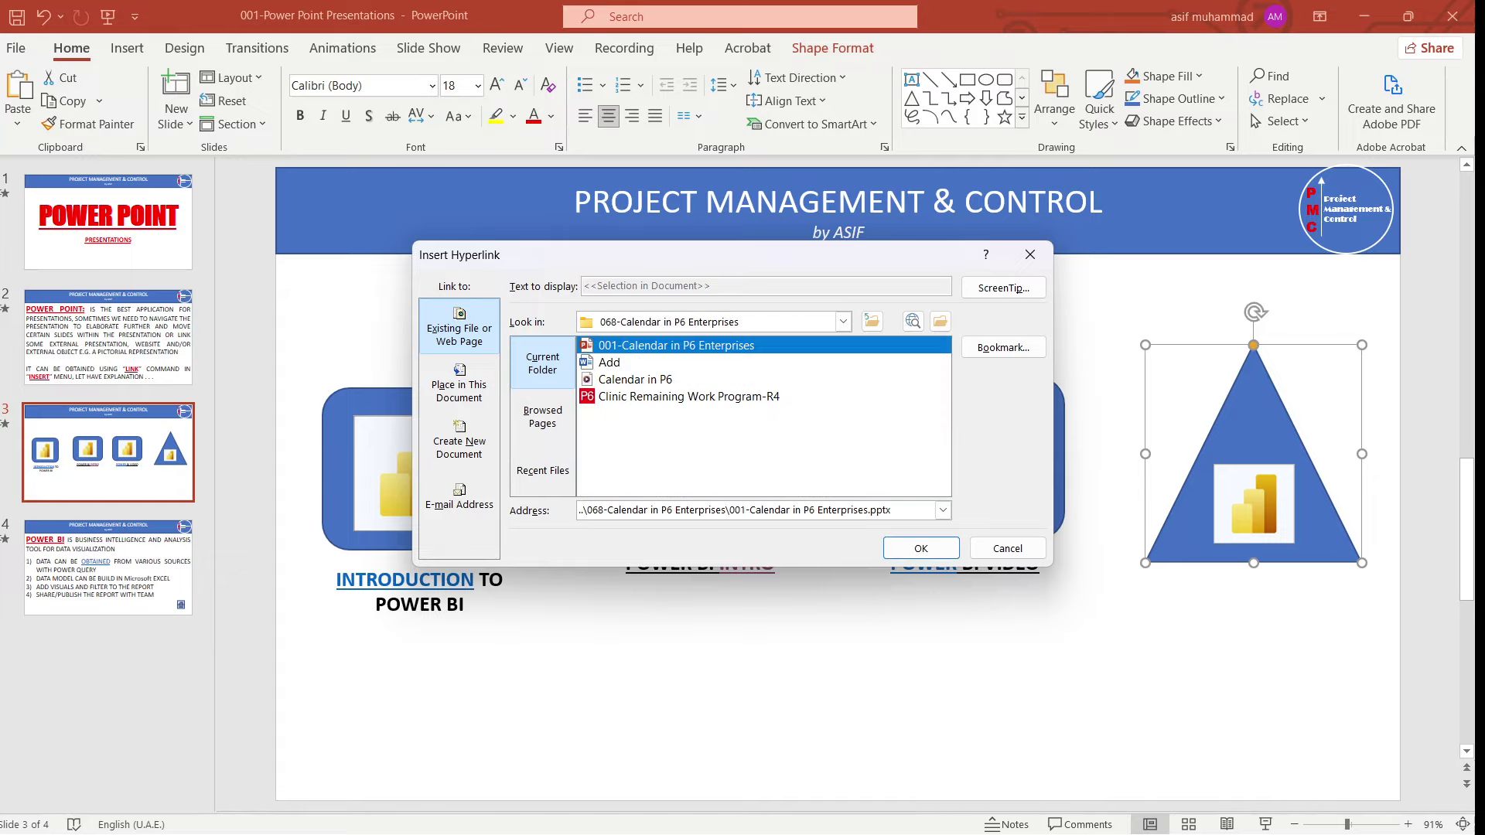
left_click(921, 548)
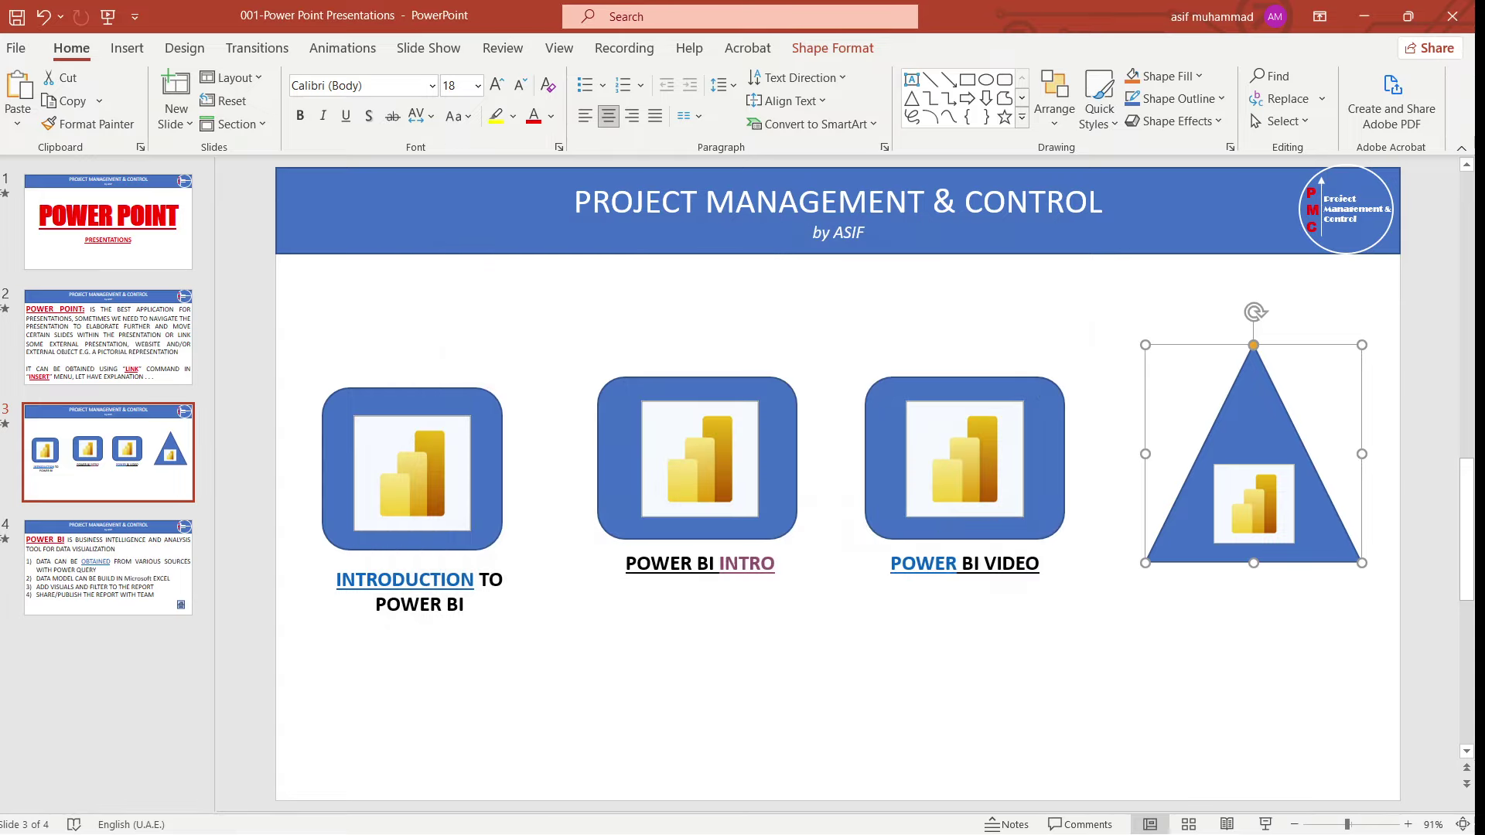
- Edit the triangle's hyperlink to give it the ScreenTip "P6 CALENDERS"
right_click(1293, 495)
left_click(1345, 498)
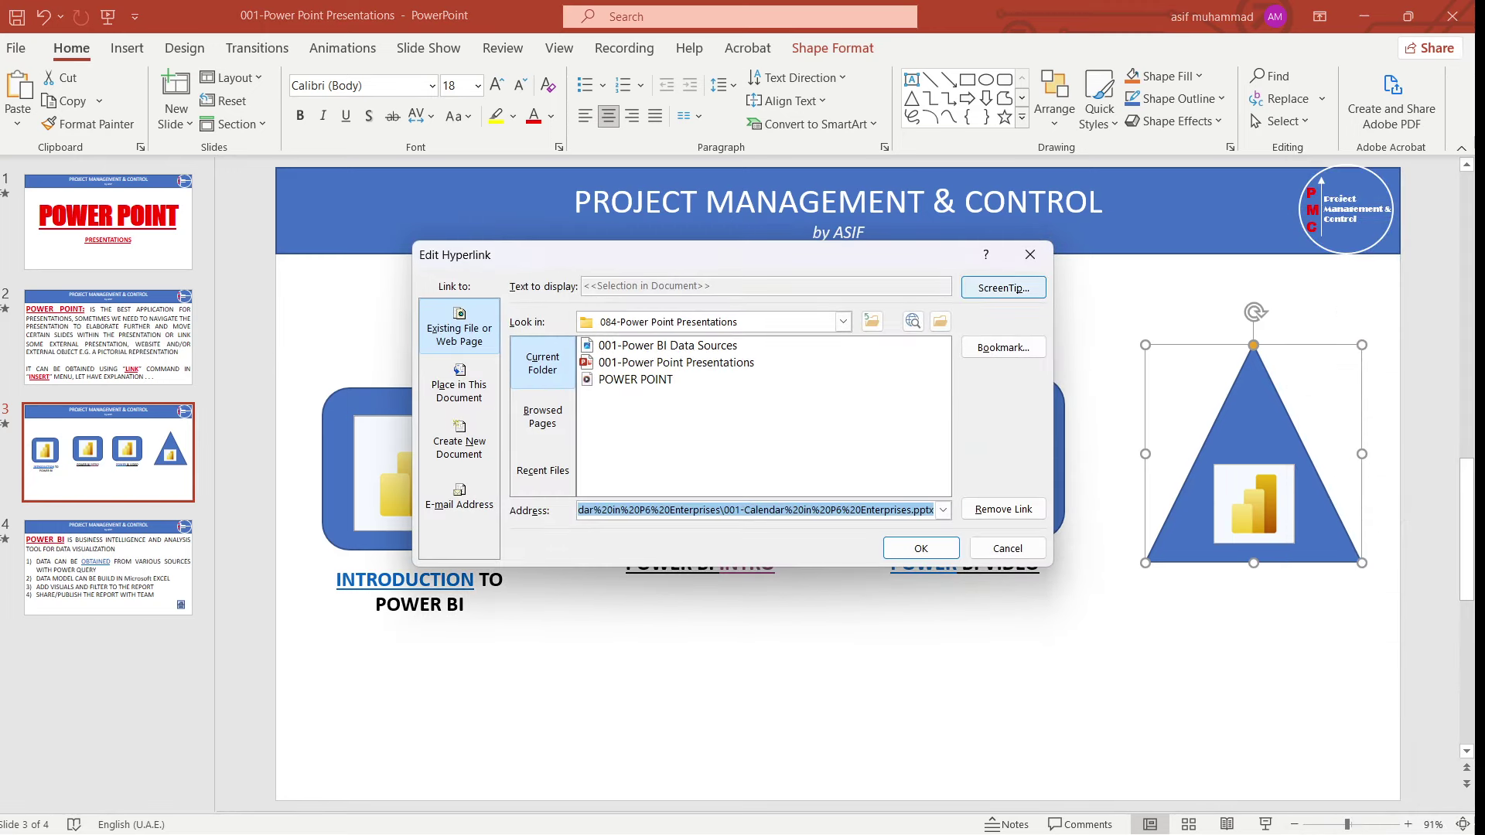
left_click(1003, 287)
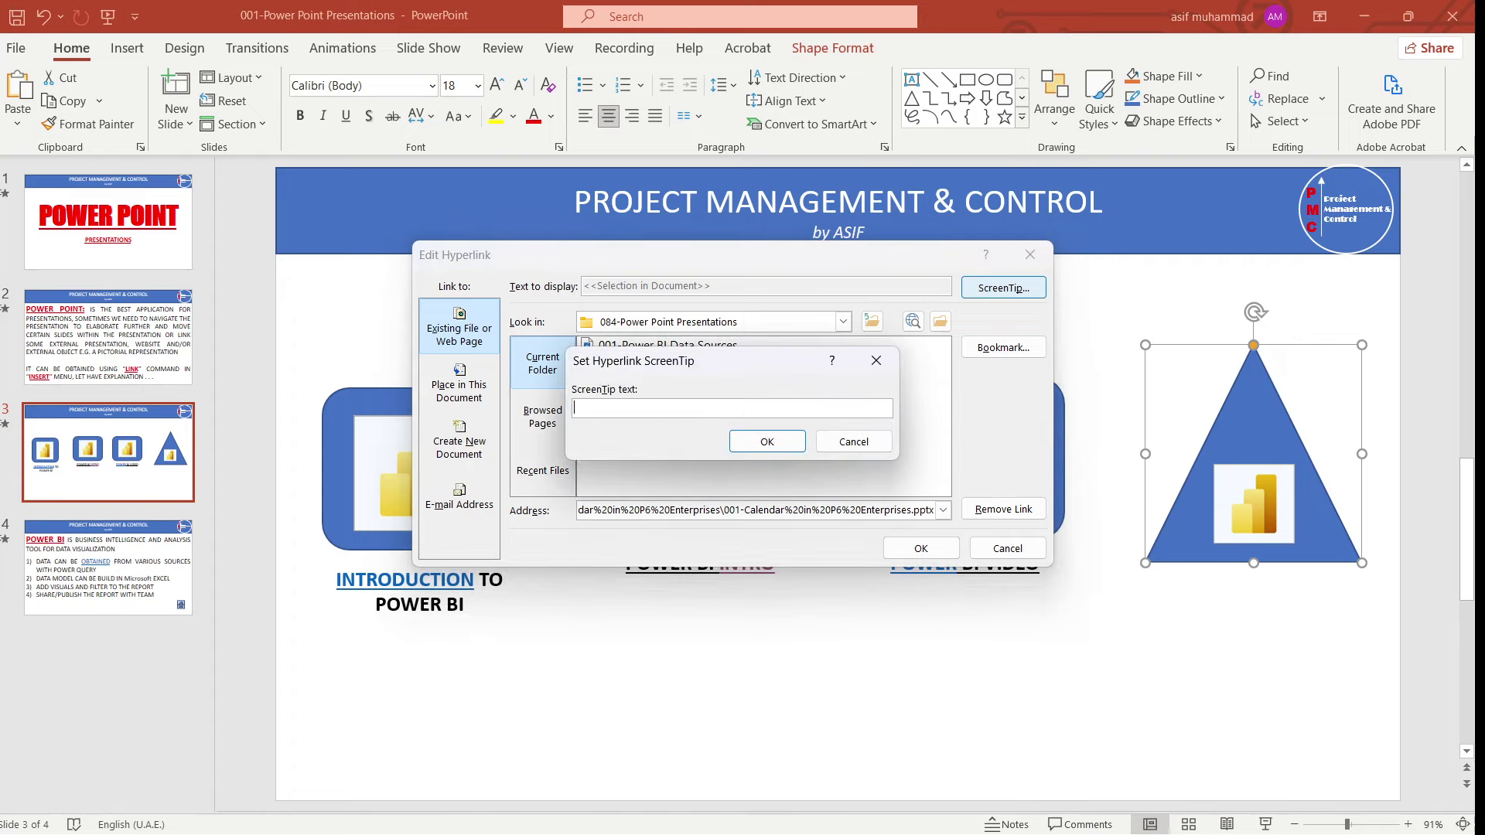
type("P6 CALENDERS")
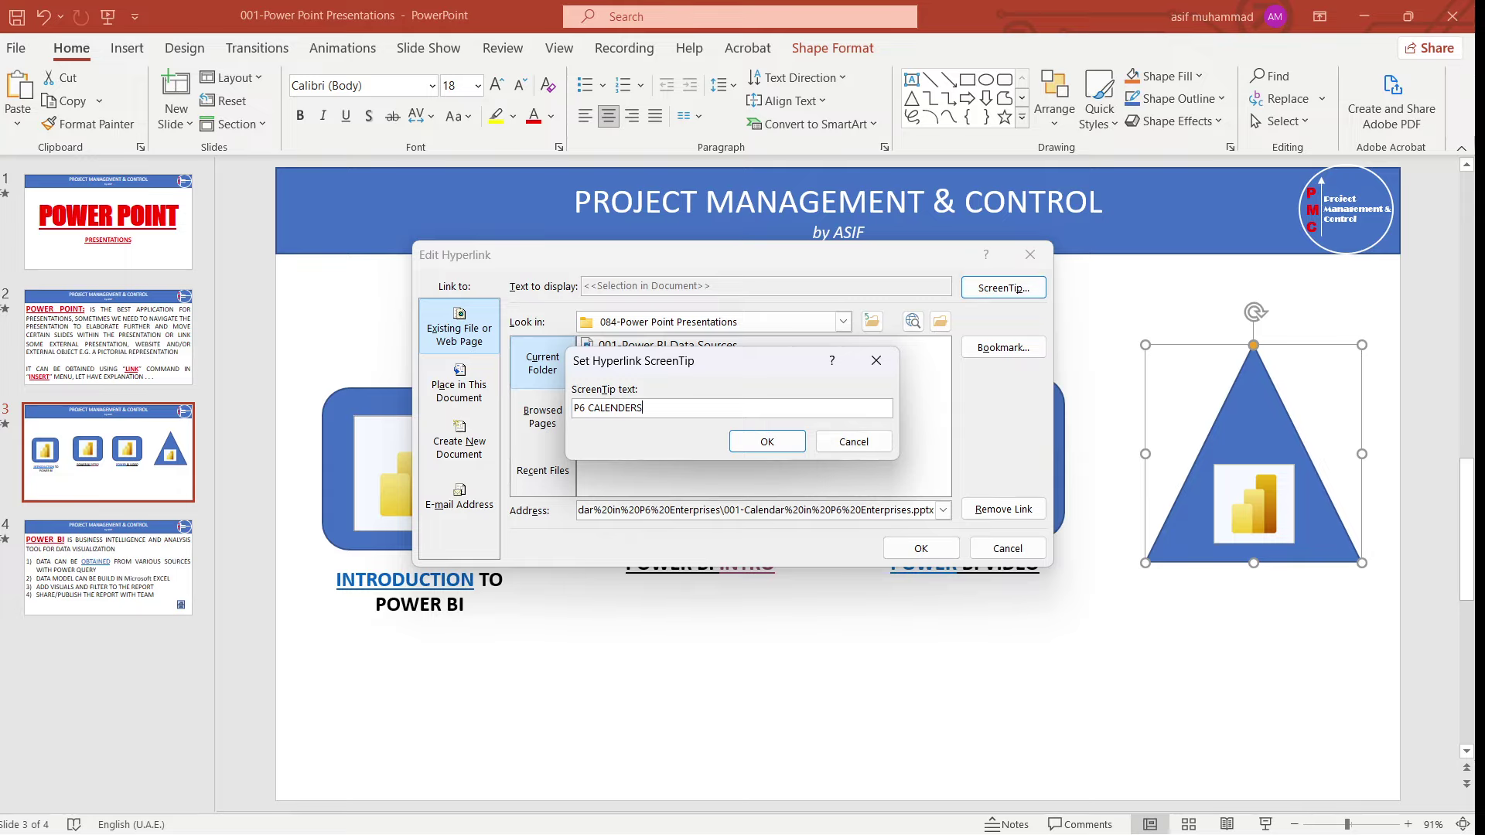
key("Return")
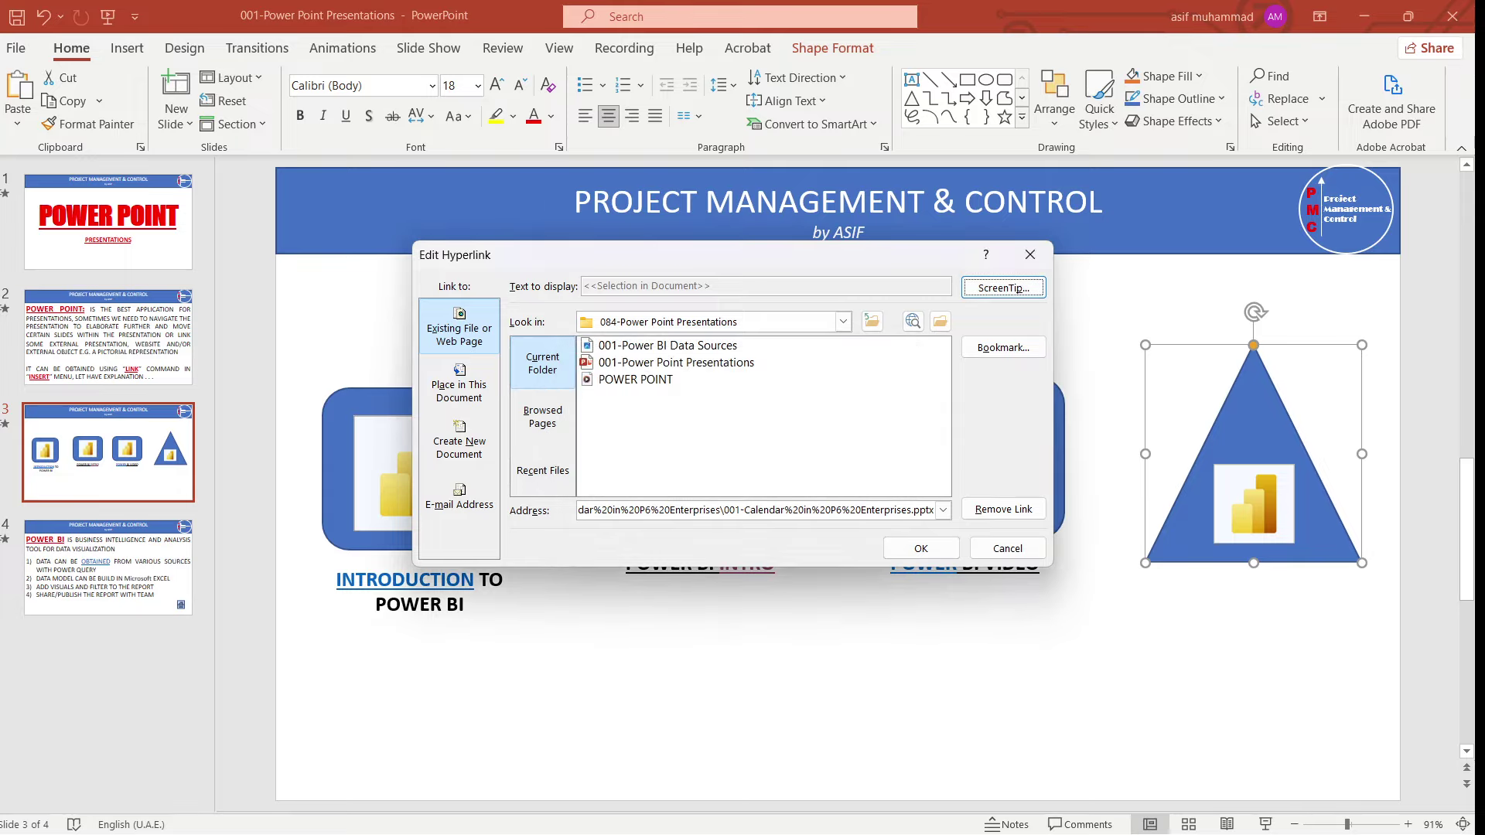
left_click(921, 548)
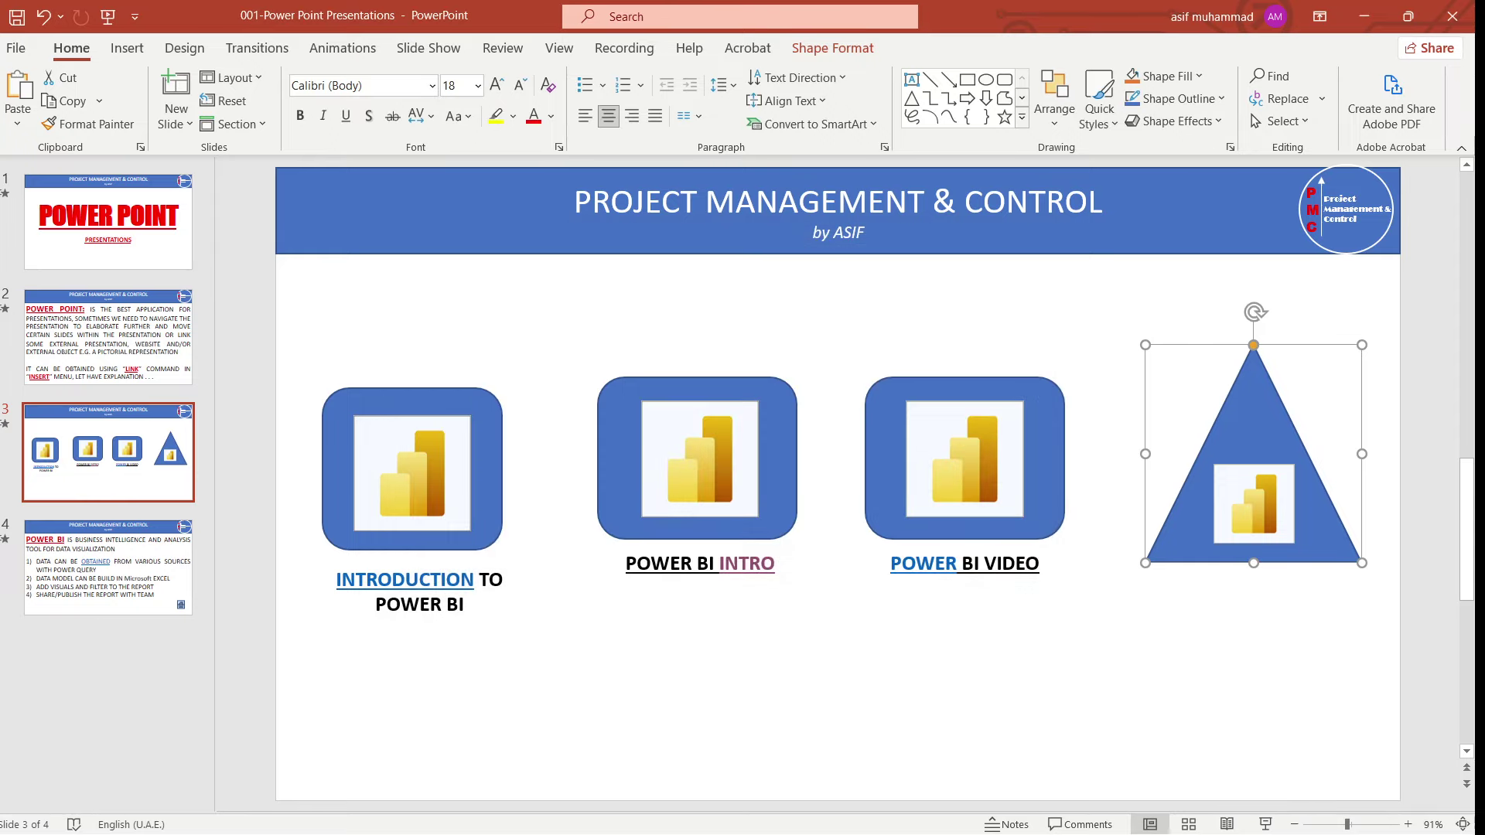
- Hyperlink the logo picture inside the triangle to 001-Calendar in P6 Enterprises in the folder 068-Calendar in P6 Enterprises
left_click(1253, 505)
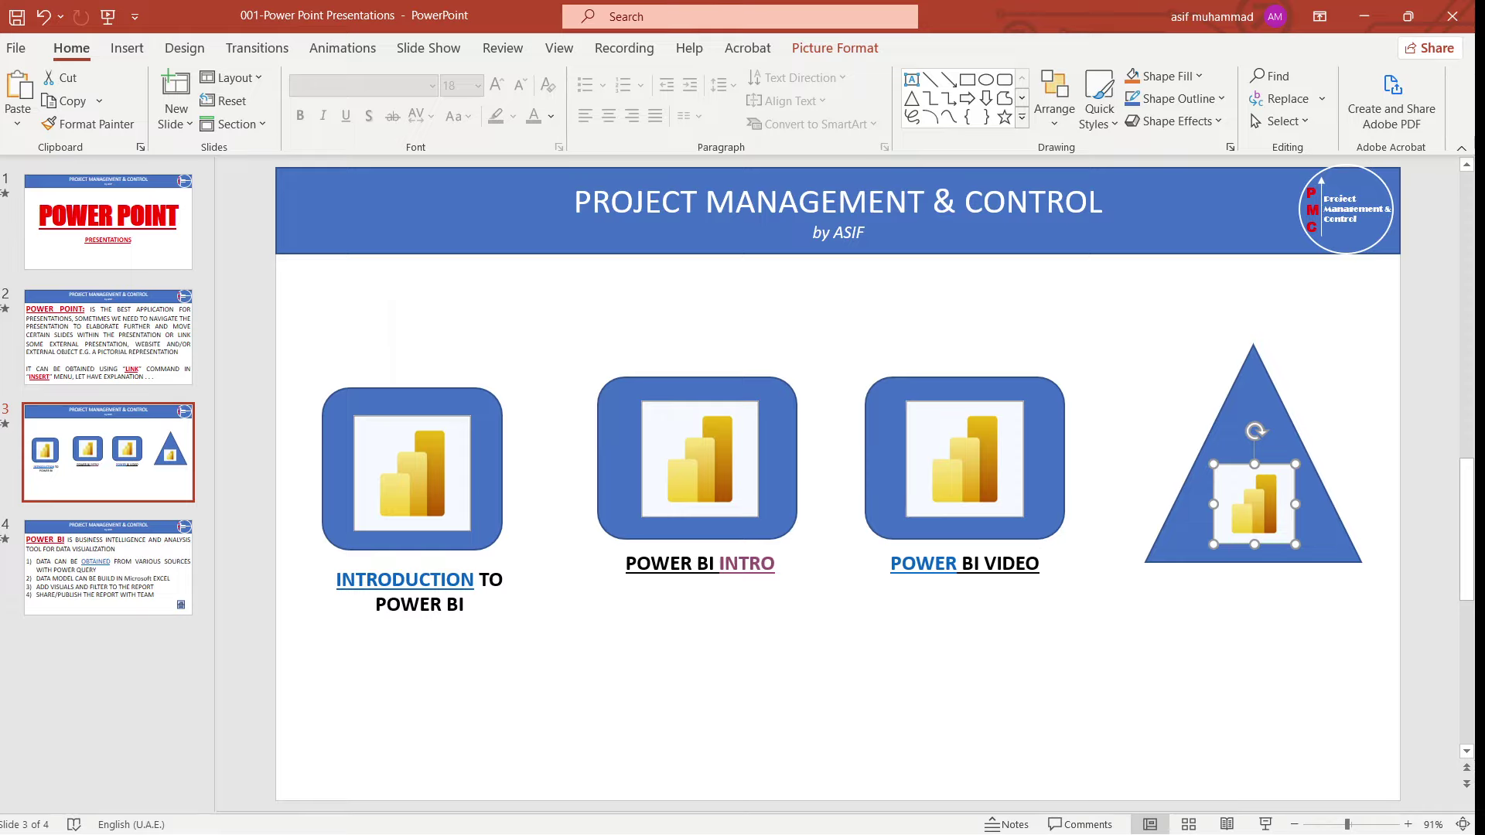
key("ctrl+k")
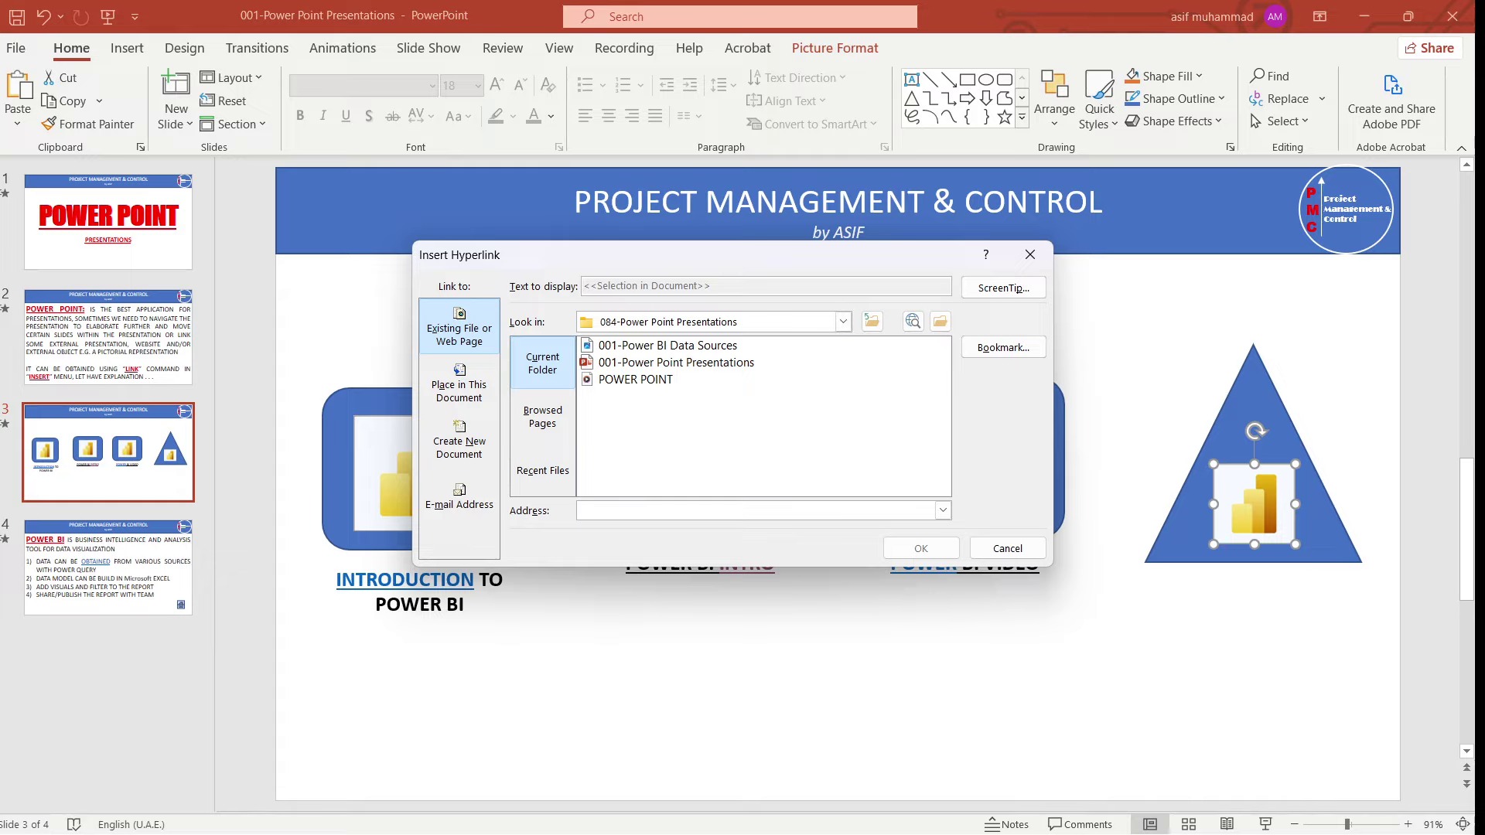
left_click(843, 322)
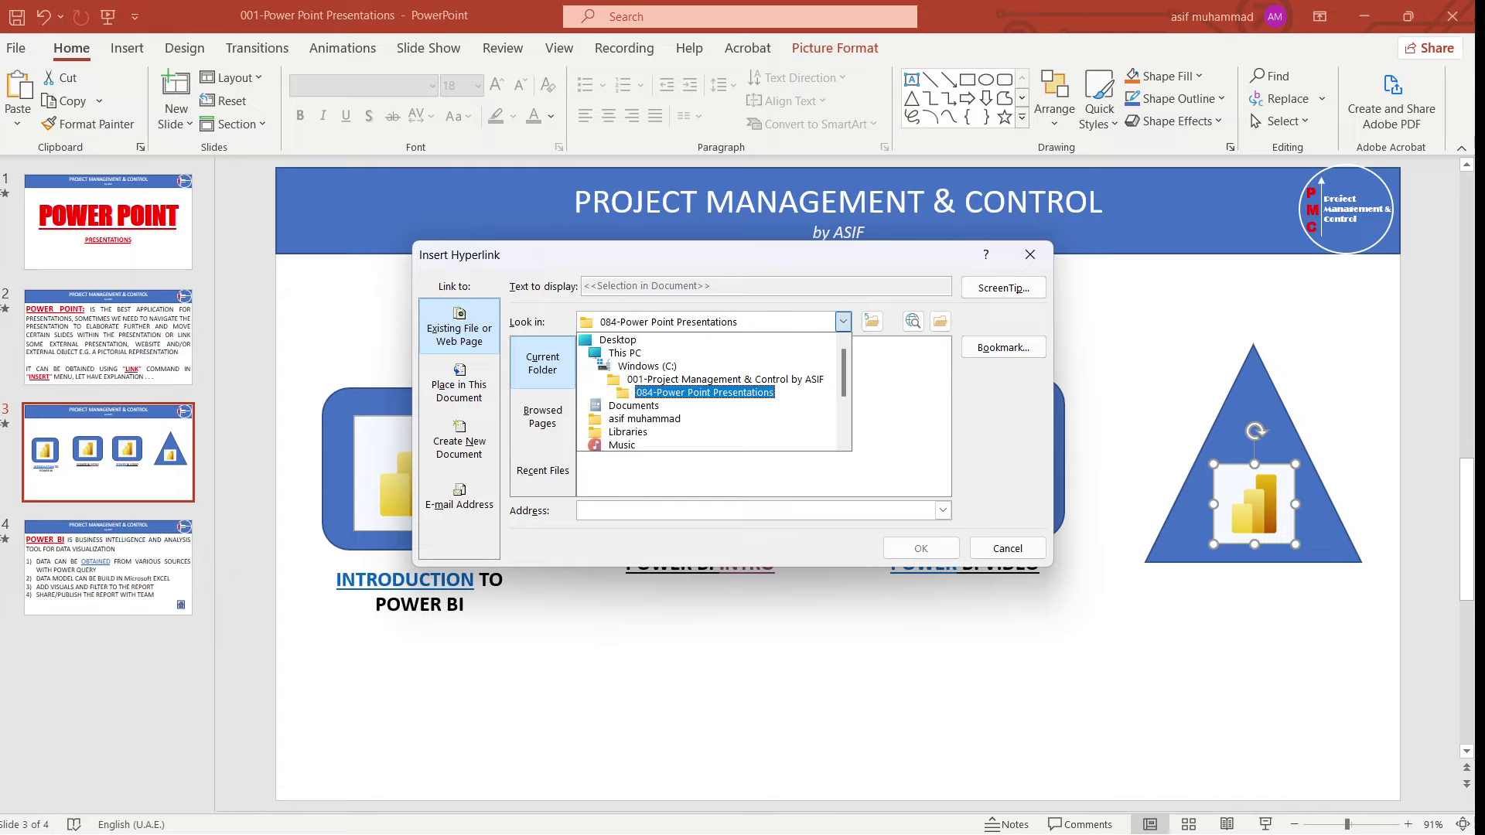
left_click(724, 379)
double_click(696, 397)
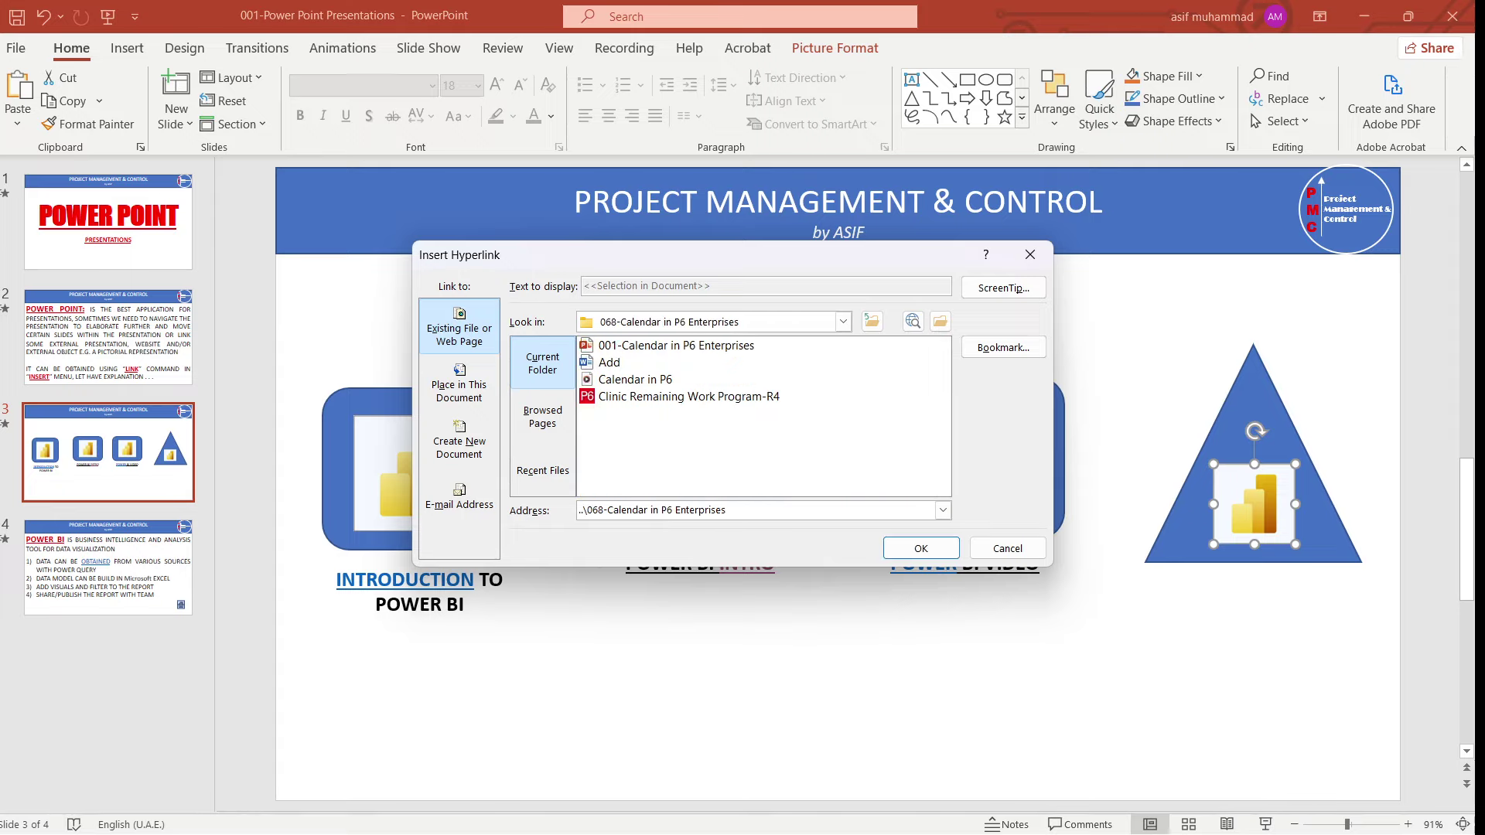
left_click(681, 346)
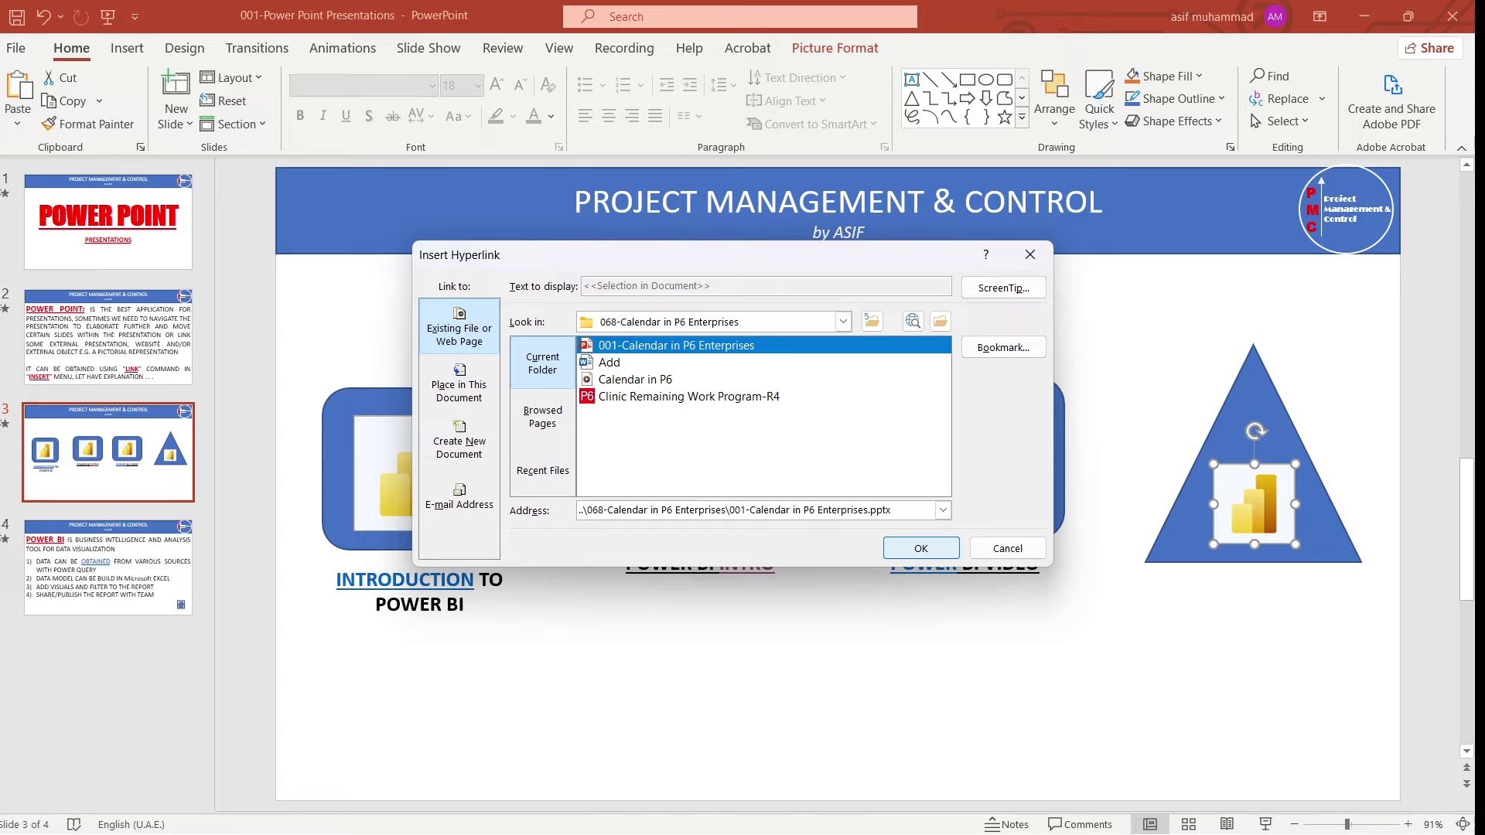
left_click(921, 548)
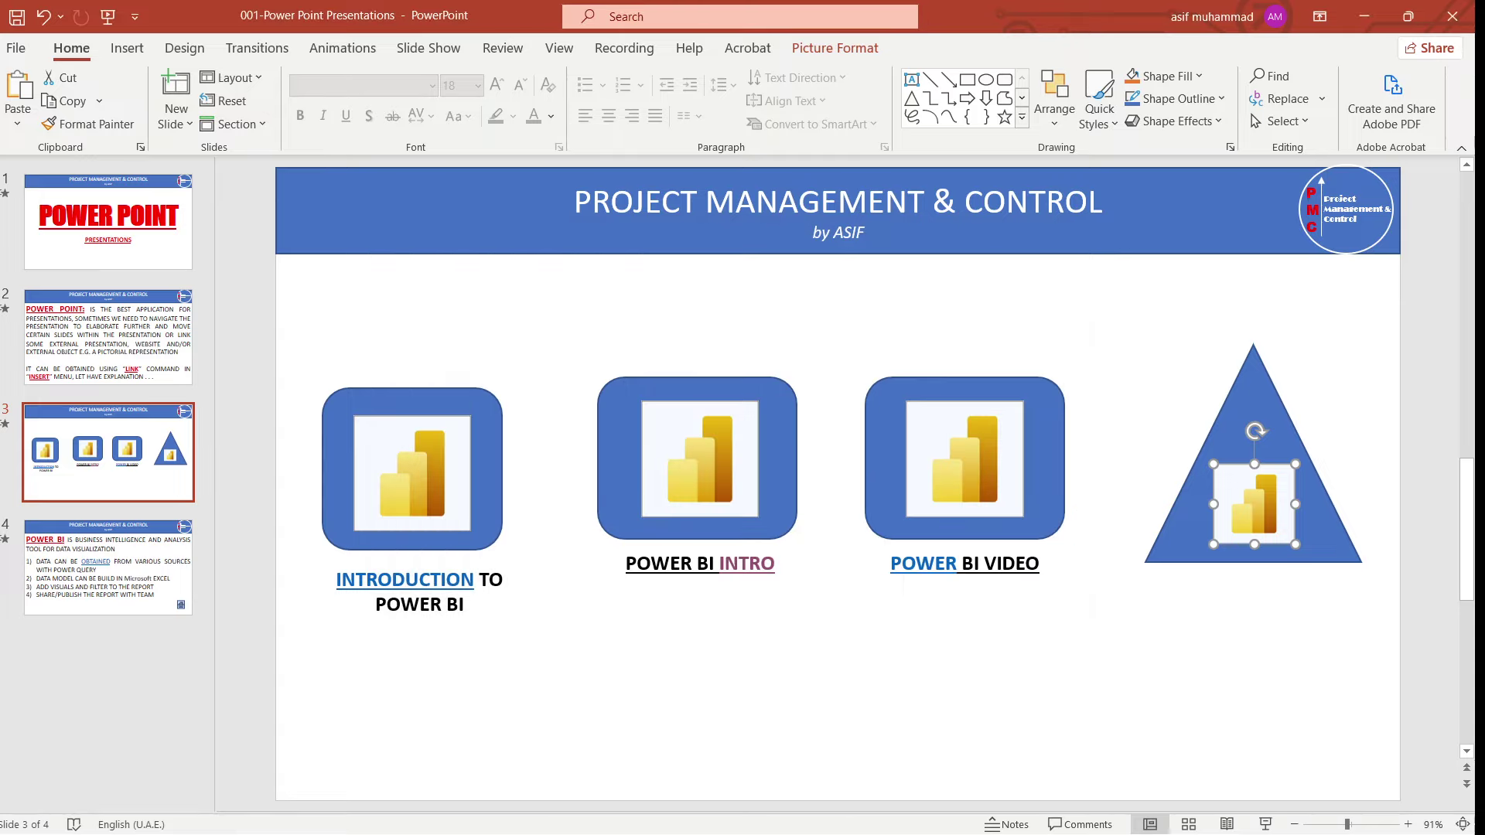
- Edit the hyperlink of the triangle's logo picture to give it the ScreenTip "P6 CALENDARS"
right_click(1257, 507)
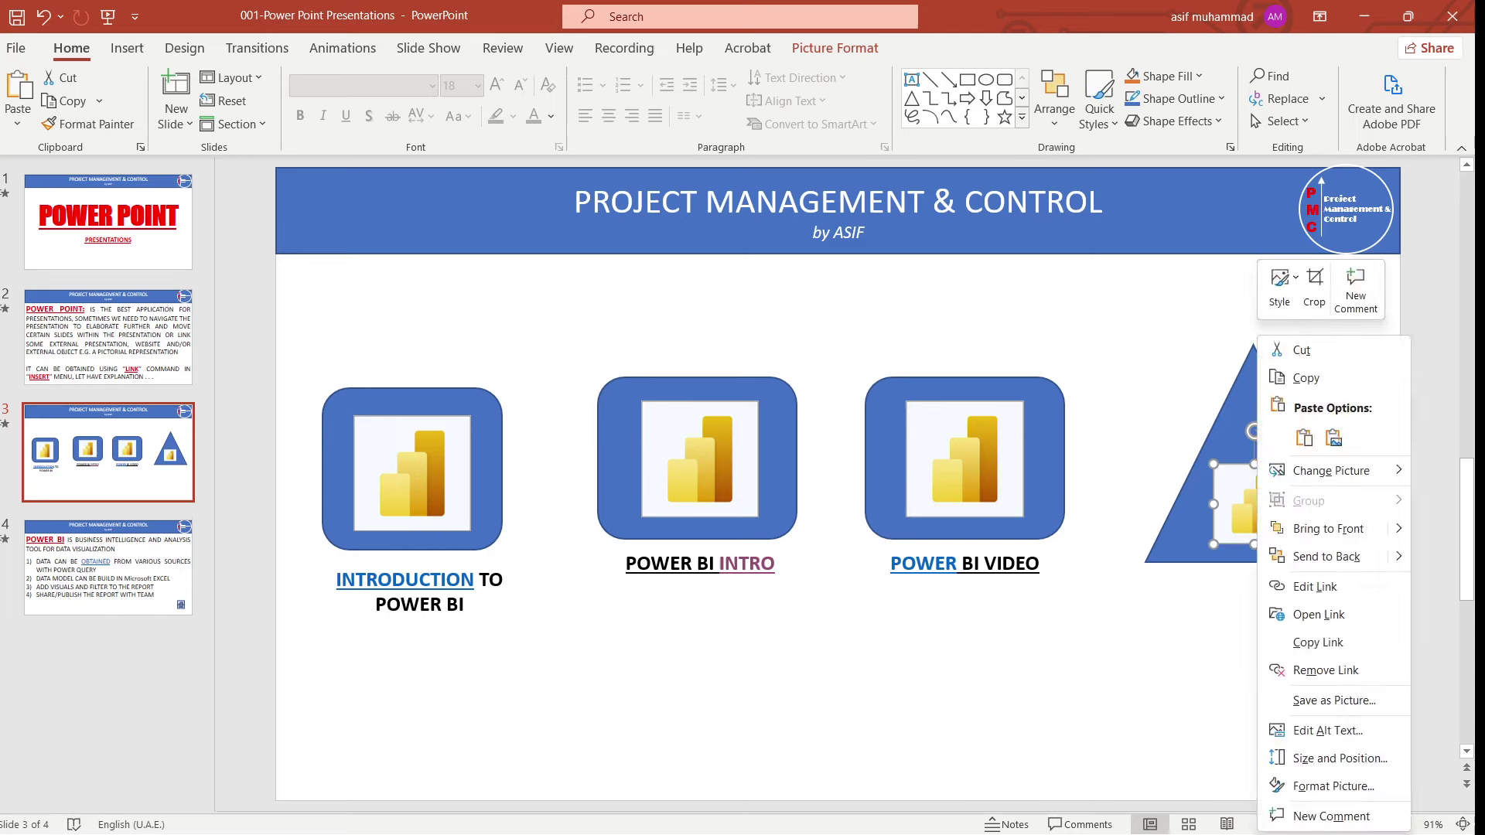
left_click(1315, 586)
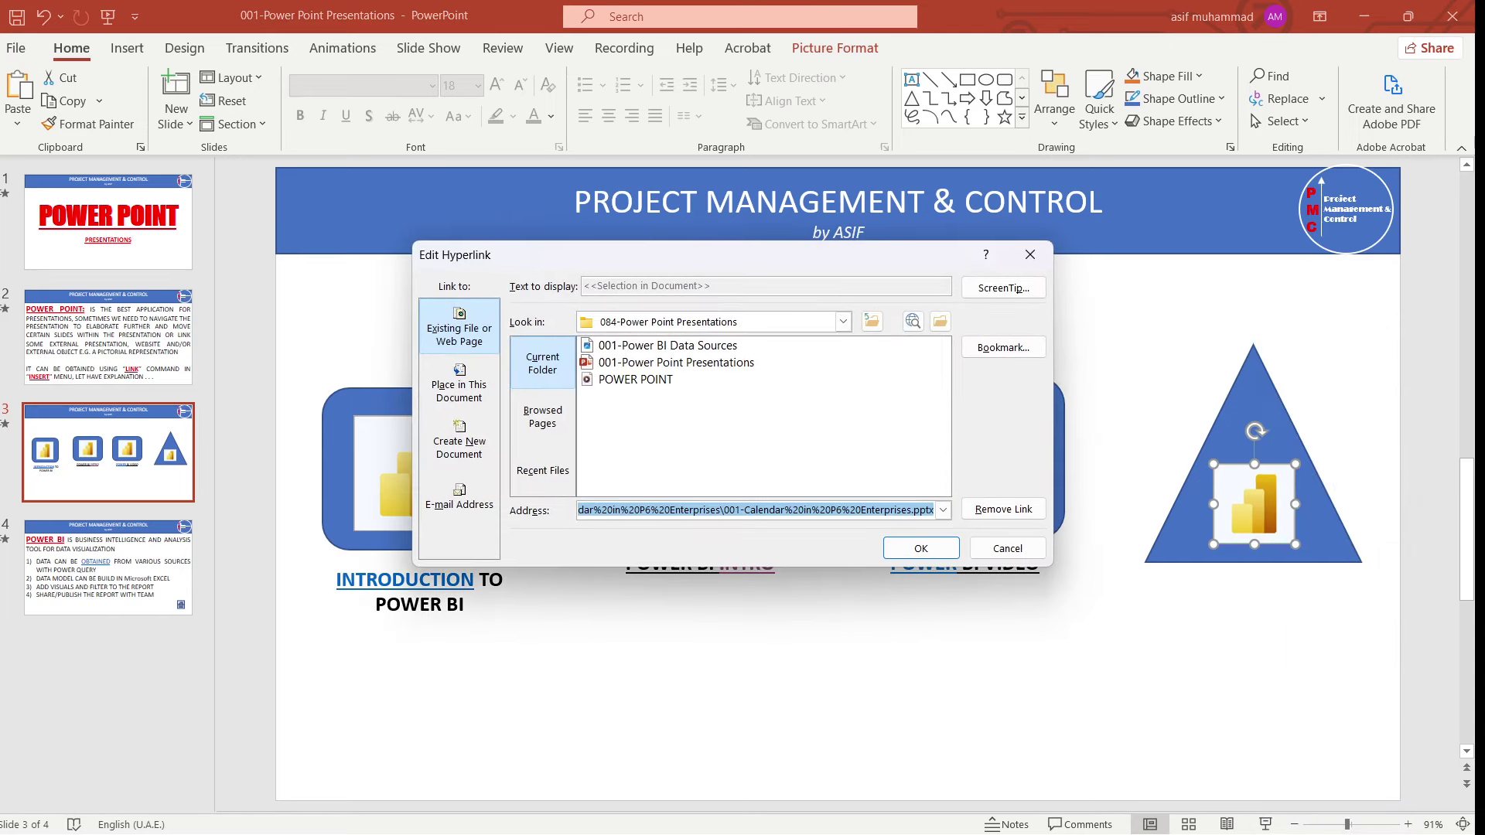
left_click(1002, 287)
type("P")
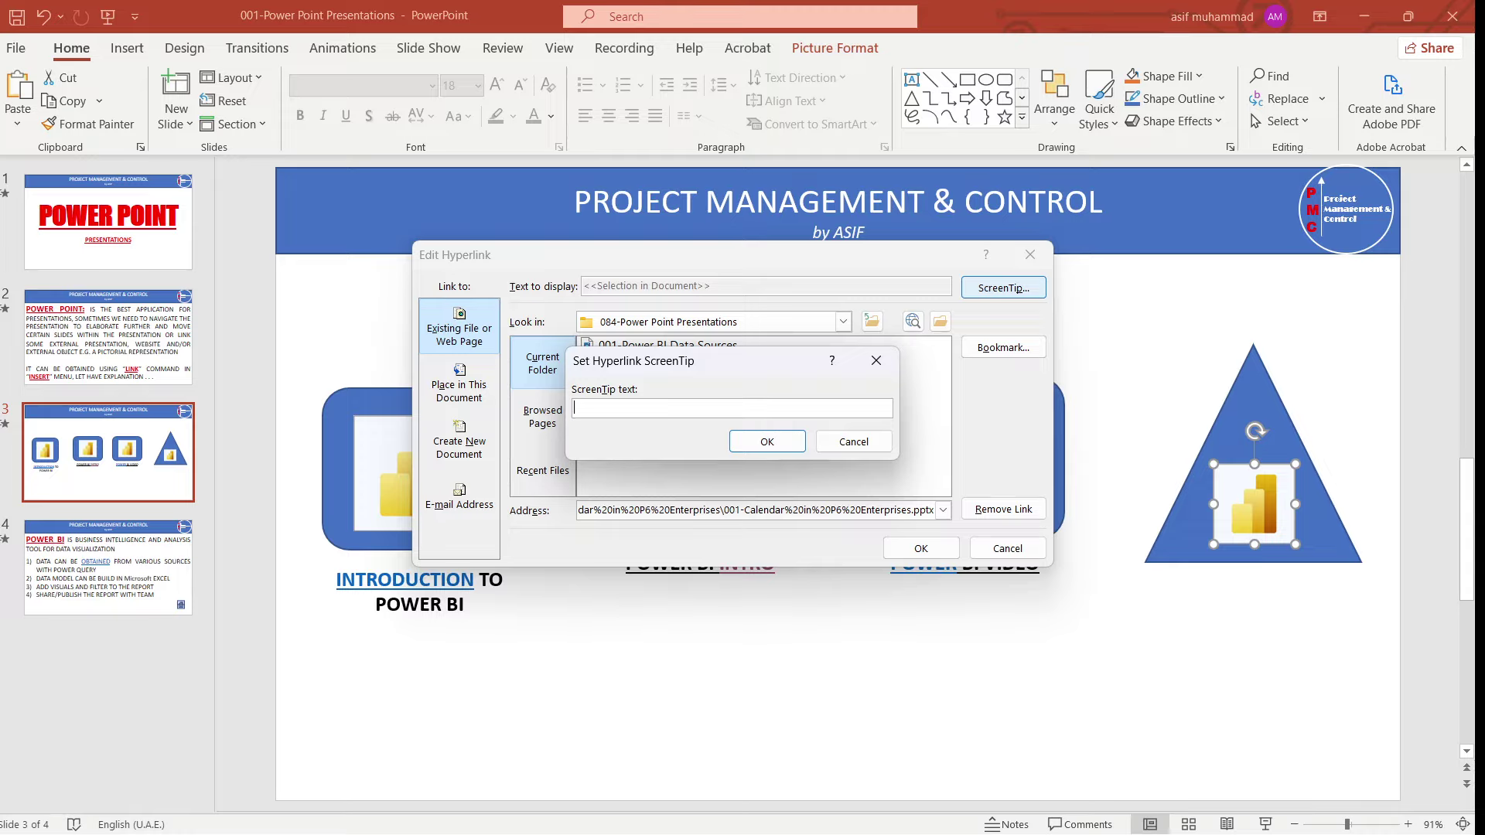
type("P6 CALENDARS")
key("Return")
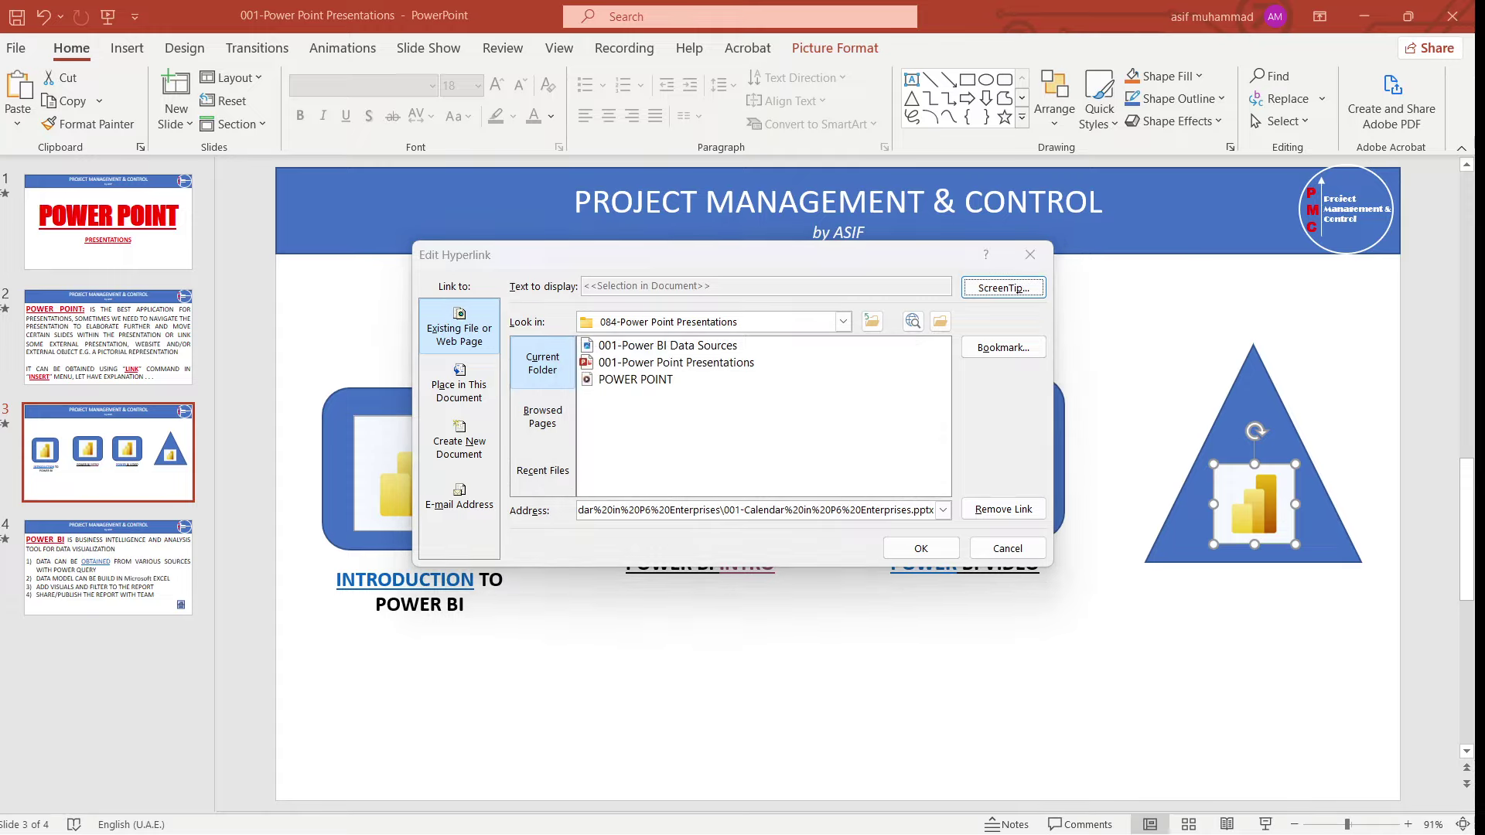
left_click(921, 548)
left_click(920, 665)
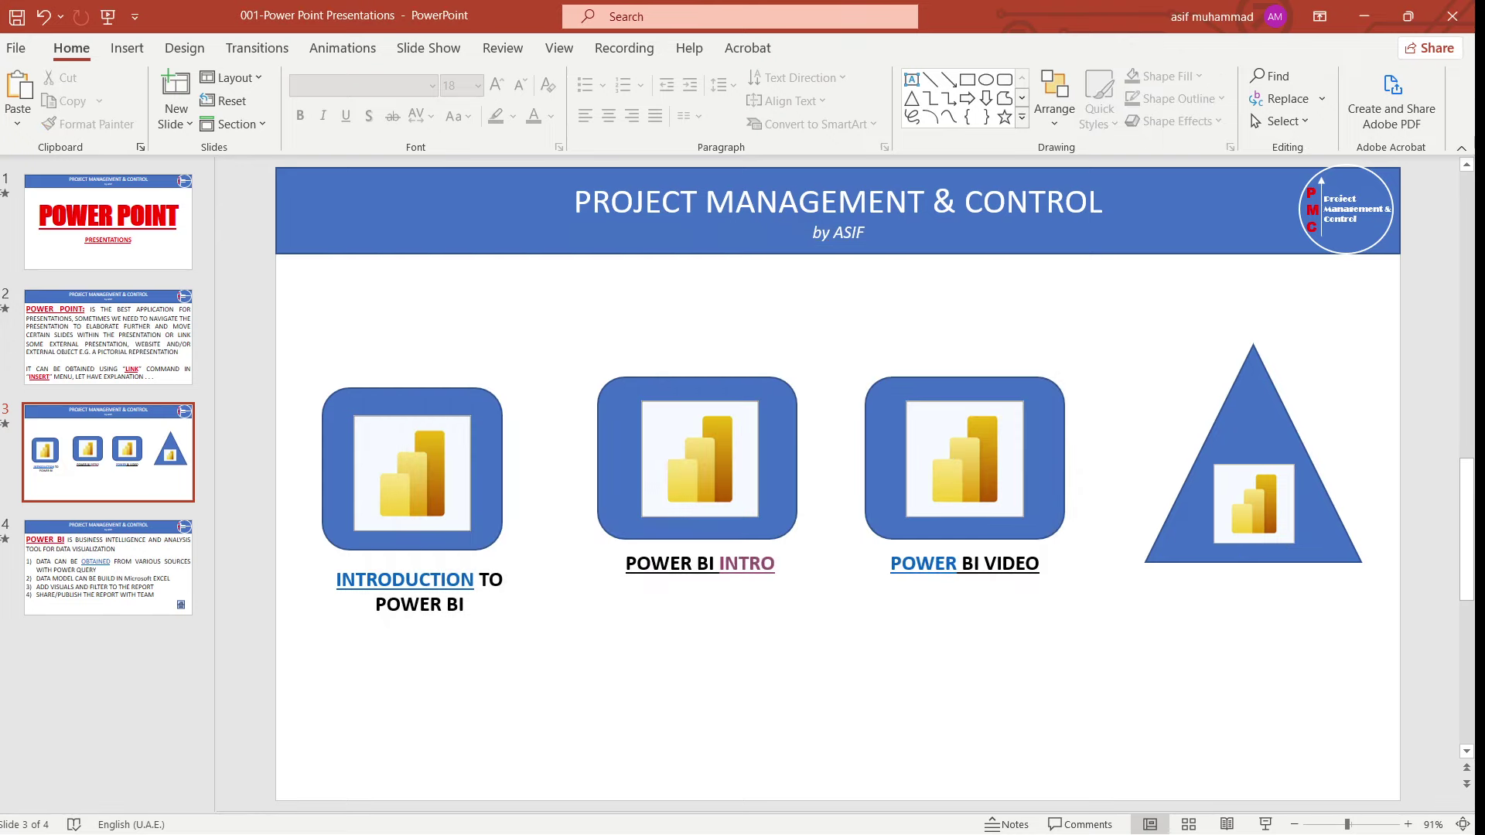
- Add a text box below the triangle with the caption "P6 CALENDARS"
left_click(127, 48)
left_click(296, 99)
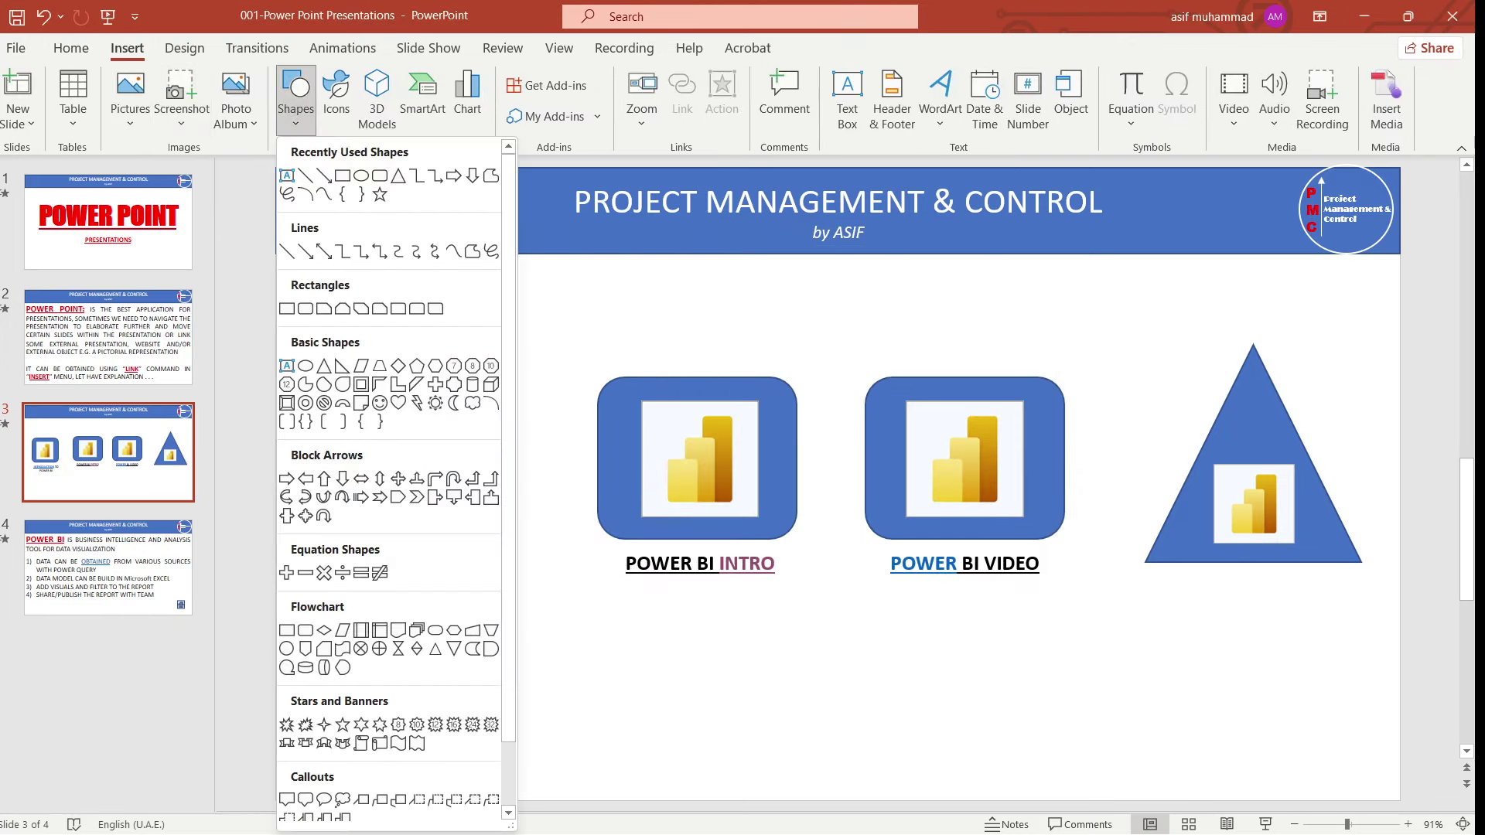
left_click(286, 174)
left_click_drag(1157, 589, 1343, 623)
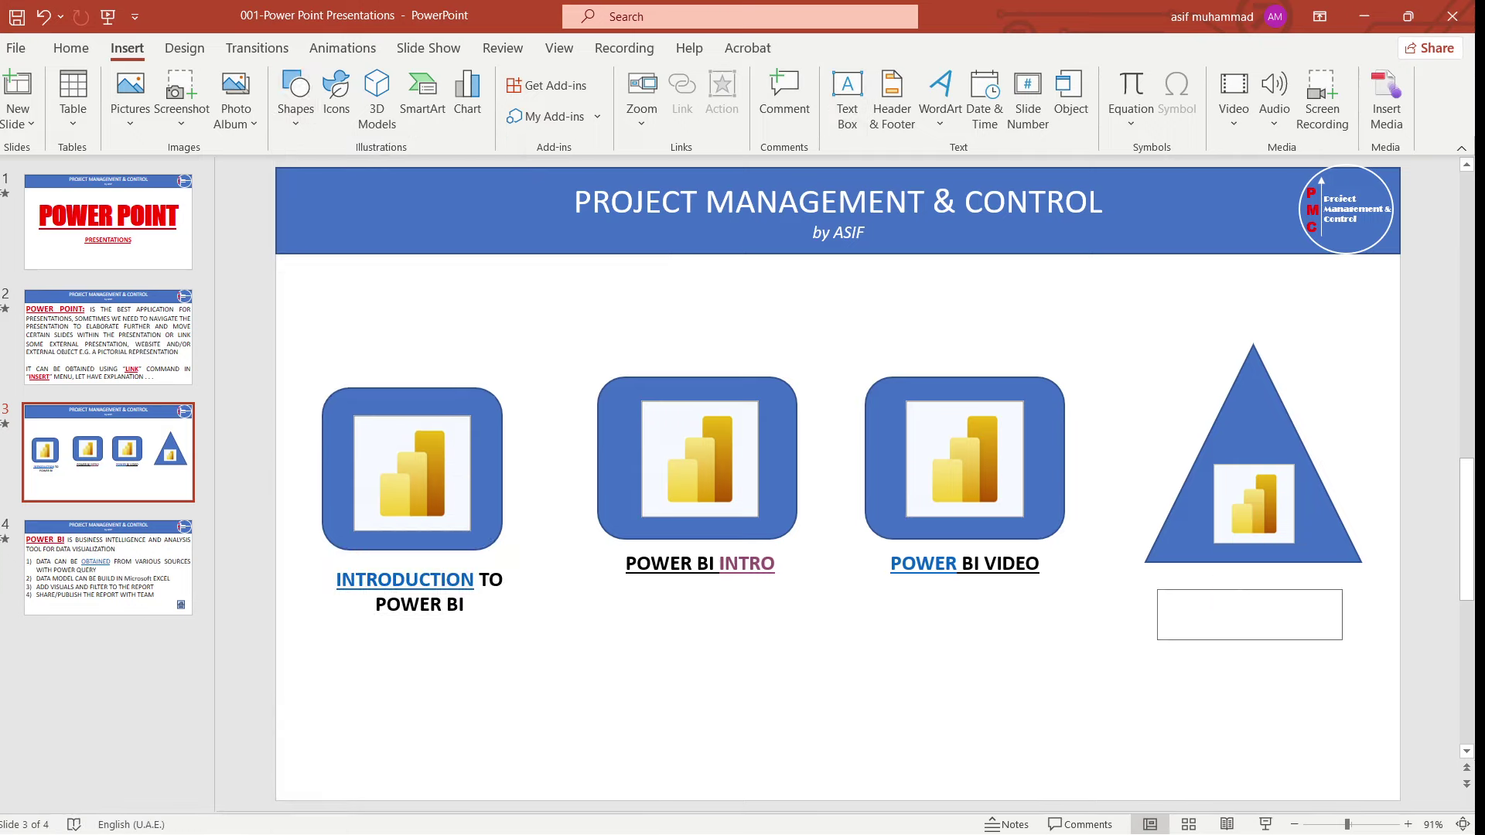
type("PR")
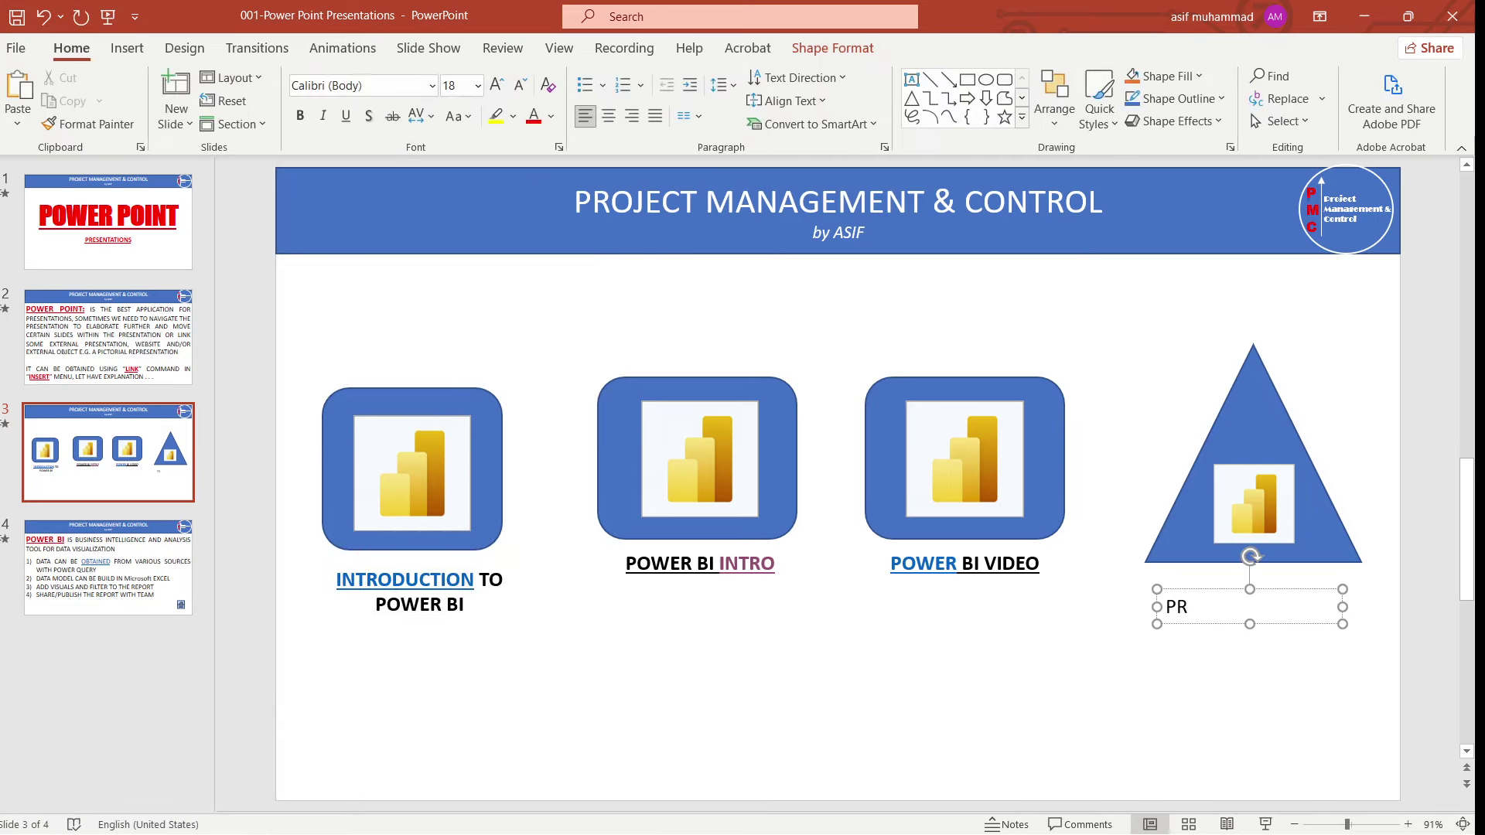
key("BackSpace")
type("6 CALENDARS")
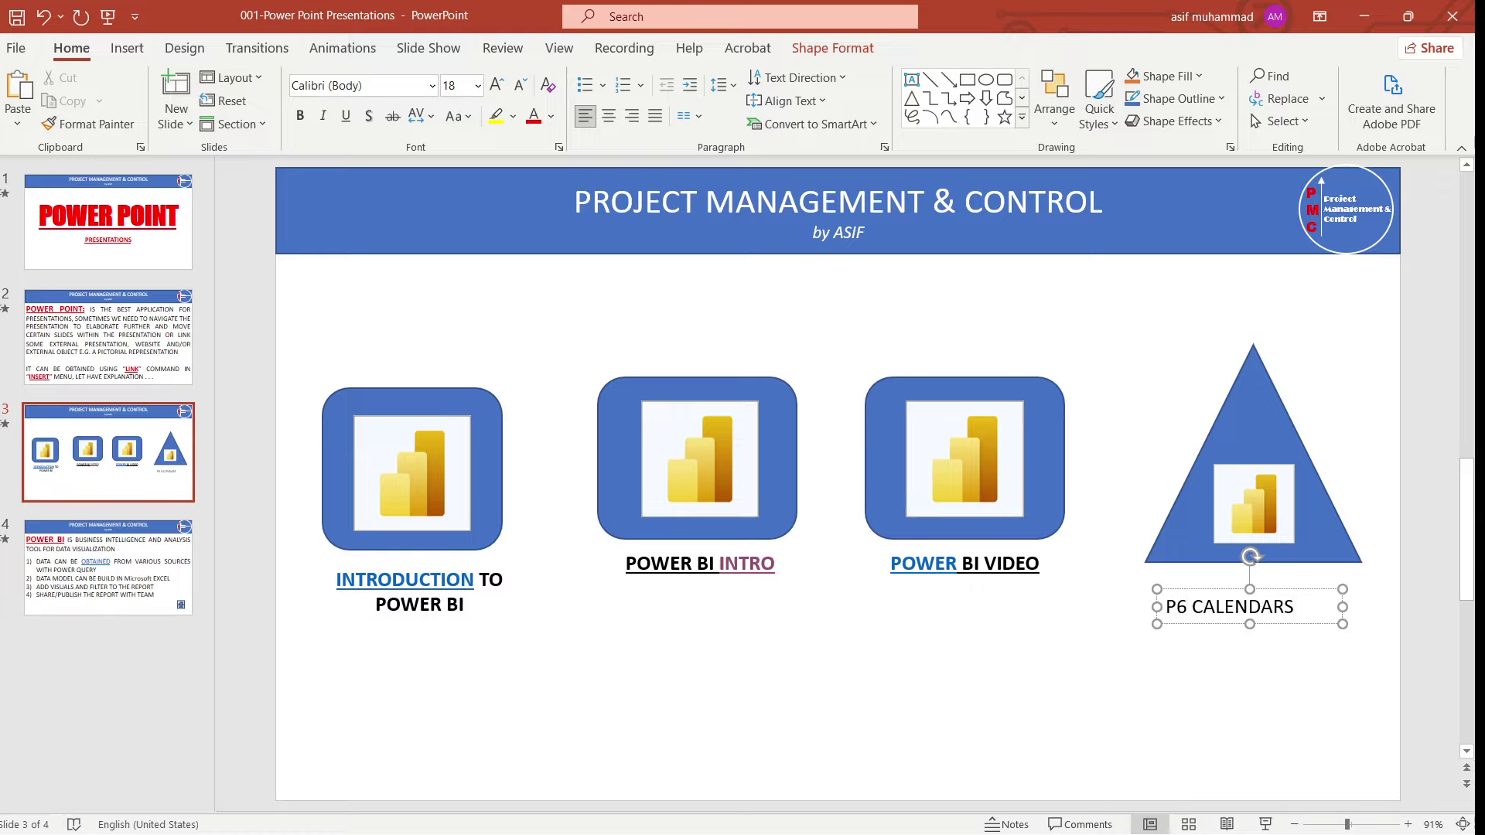
left_click(1237, 680)
- Center the "P6 CALENDARS" caption below the triangle and make it bold
left_click(1234, 607)
key("ctrl+a")
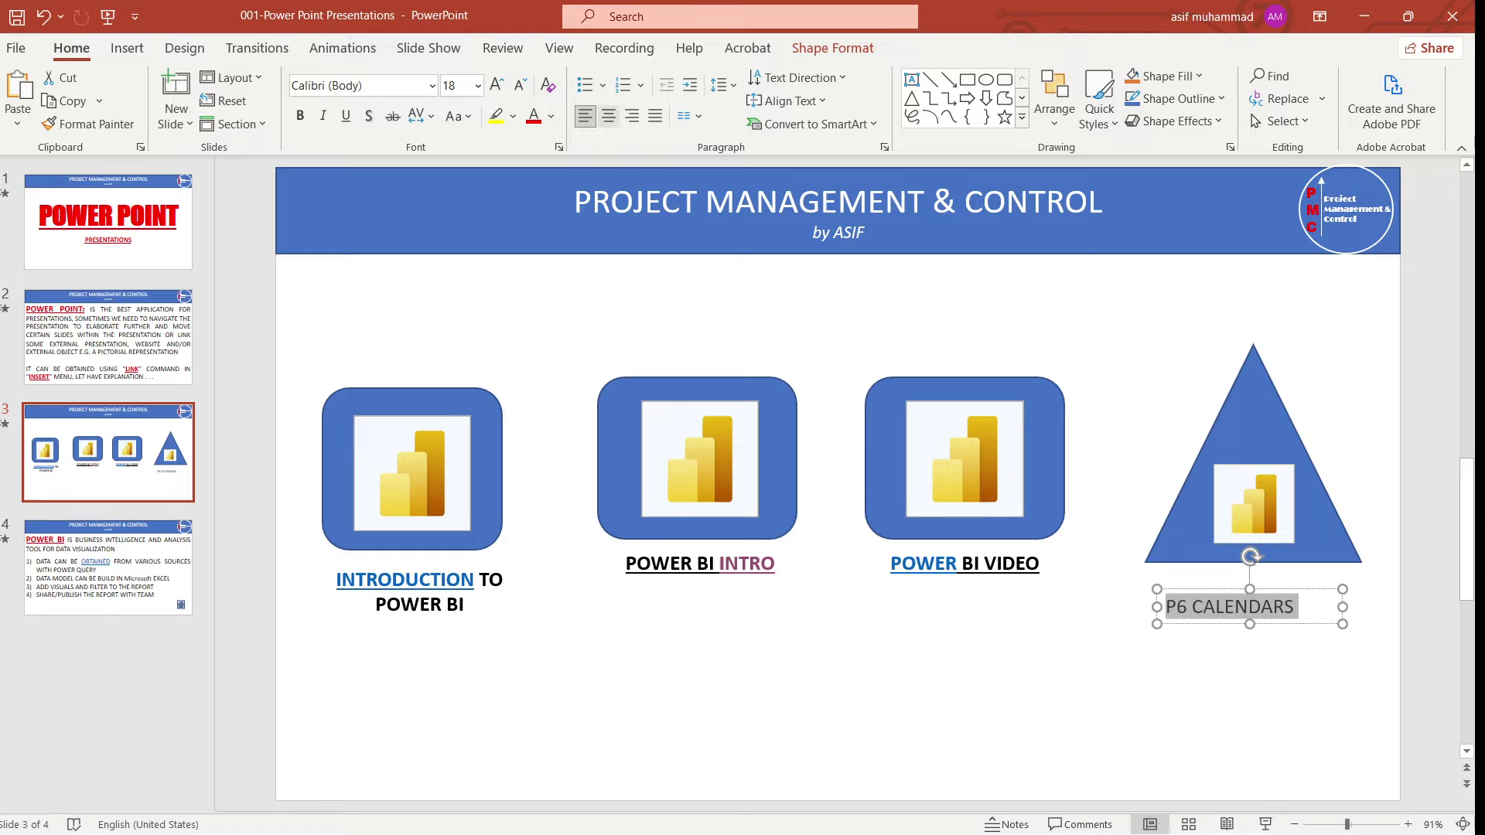
left_click(609, 115)
left_click(300, 115)
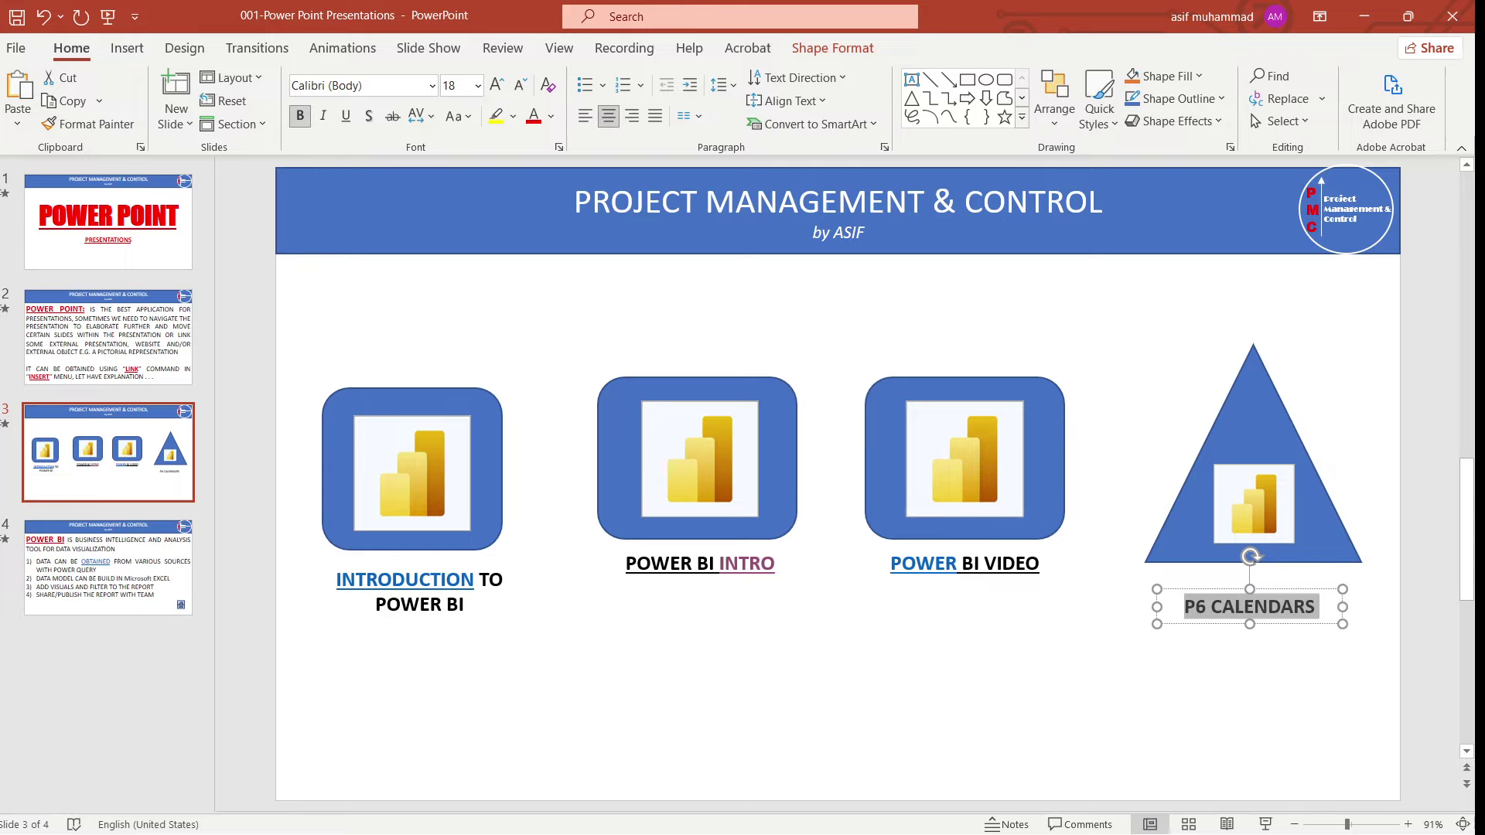
- Hyperlink the "P6 CALENDARS" caption text to 001-Calendar in P6 Enterprises in the folder 068-Calendar in P6 Enterprises
right_click(1247, 607)
key("Escape")
right_click(1260, 607)
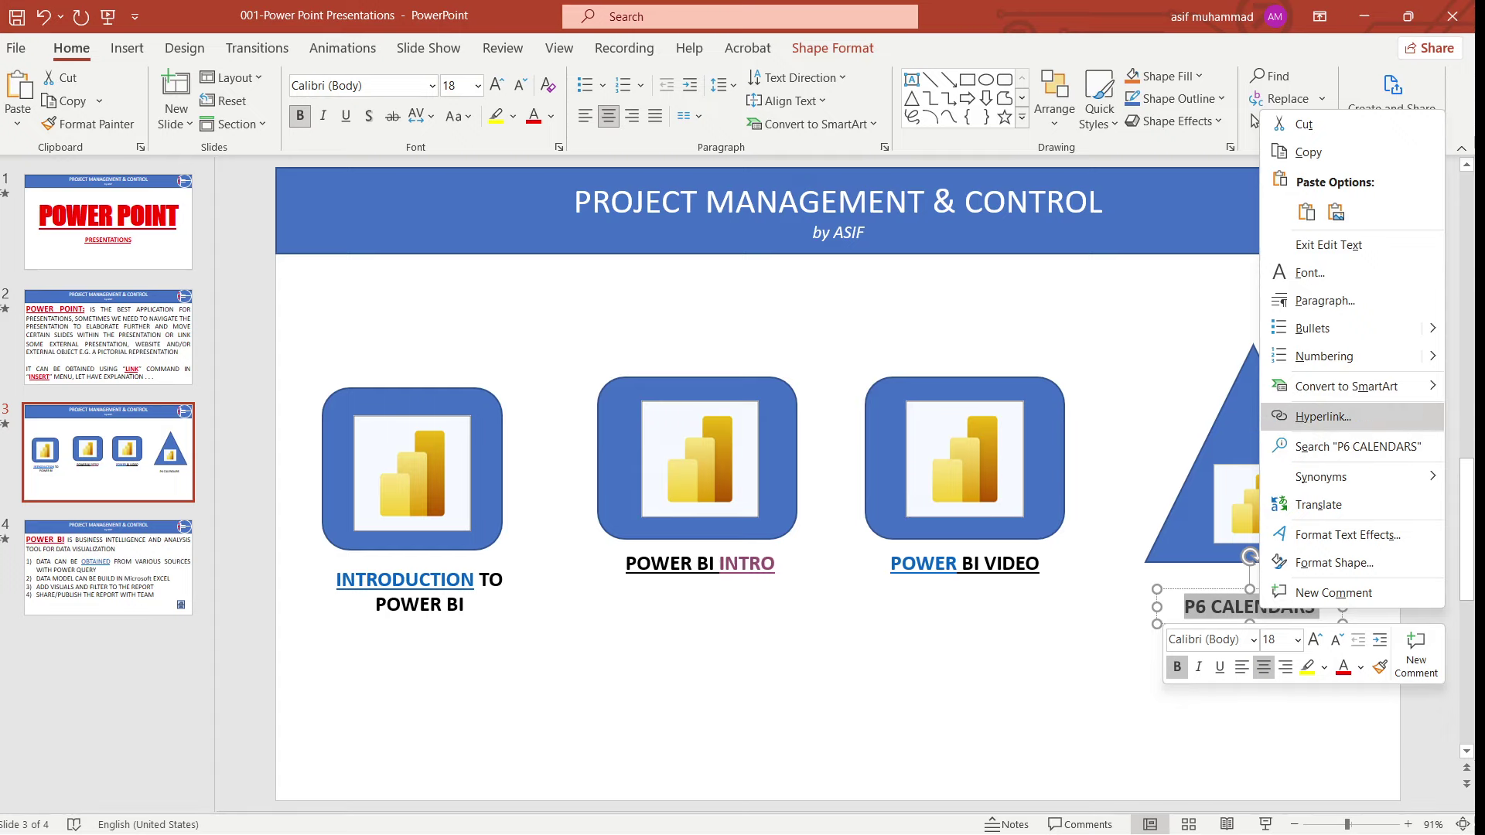
left_click(1322, 416)
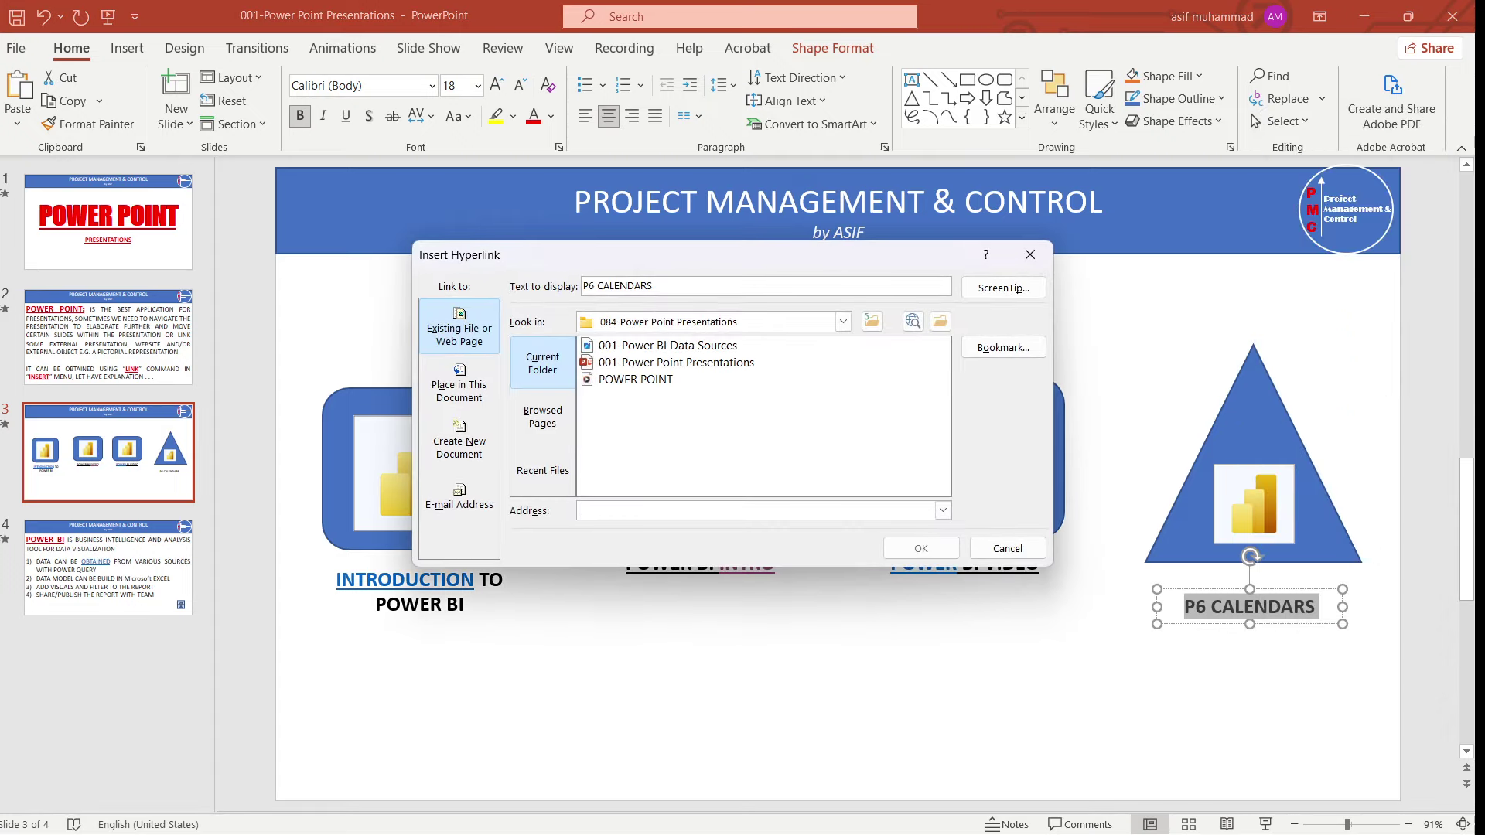
left_click(842, 322)
left_click(696, 379)
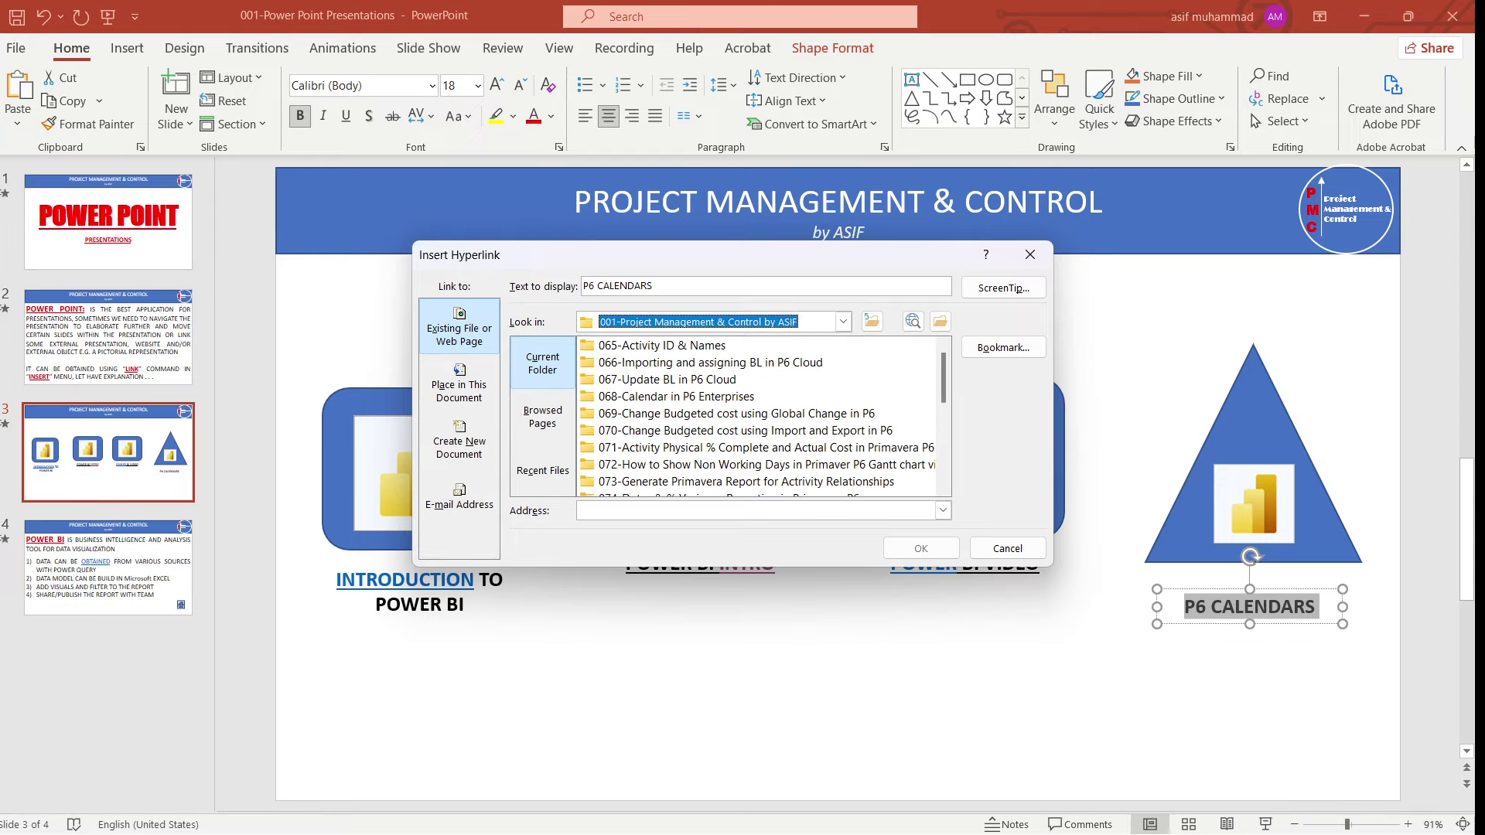
double_click(676, 397)
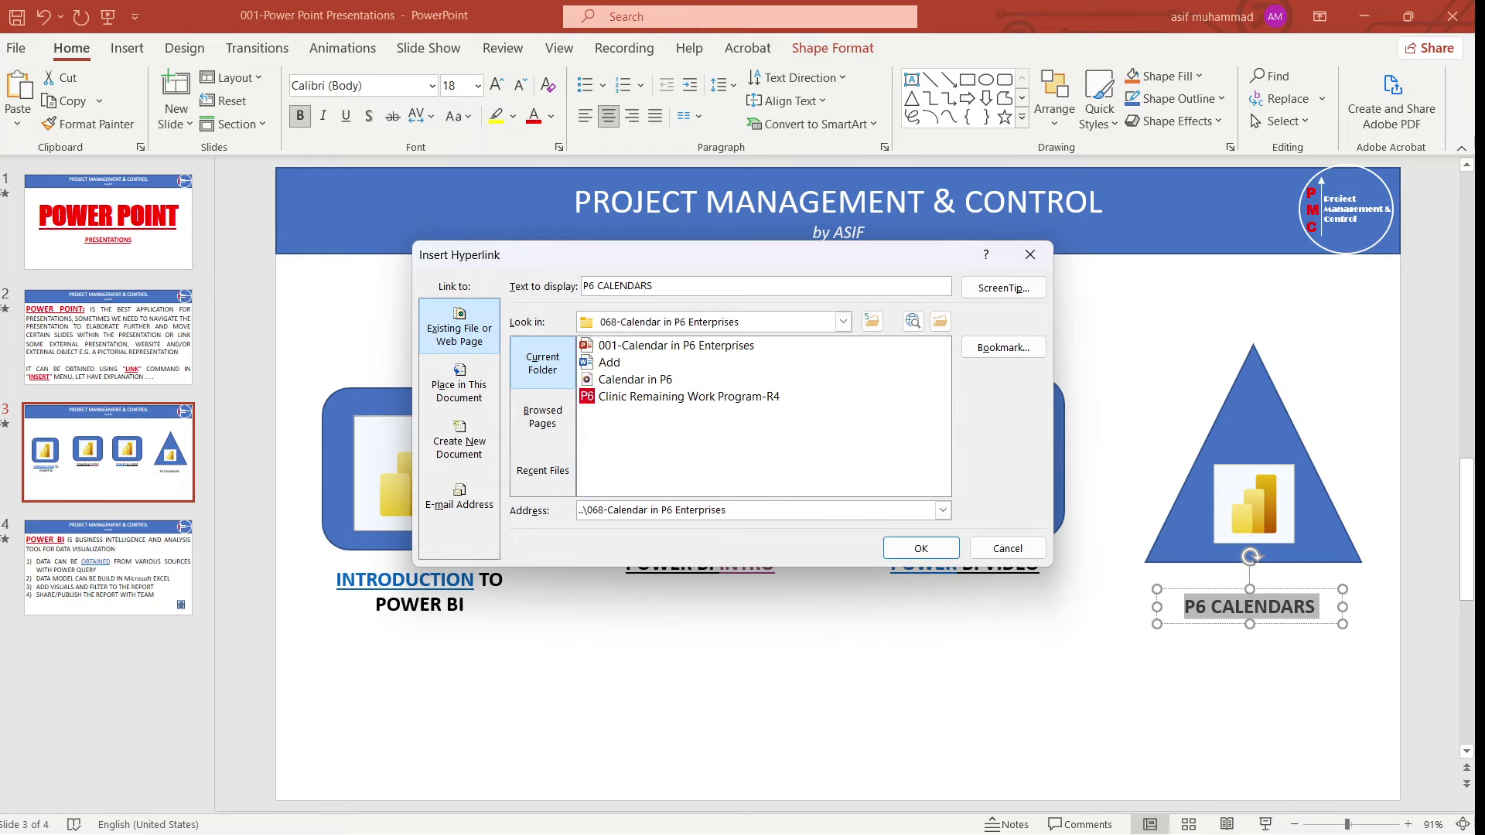
double_click(676, 346)
left_click(928, 665)
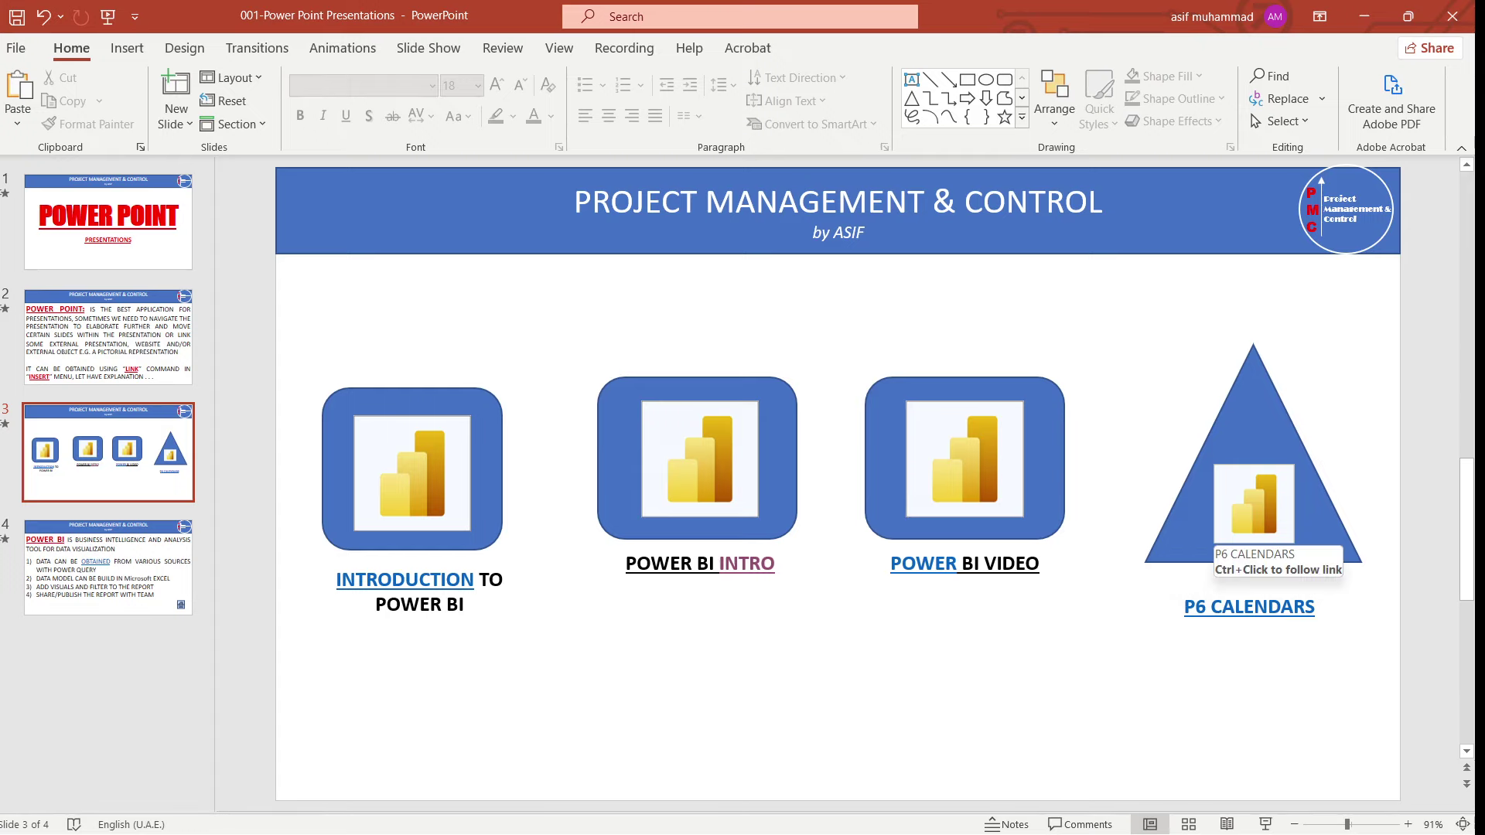
- Test the link on the triangle's logo picture and close the calendar presentation it opens
left_click(1246, 534, "ctrl")
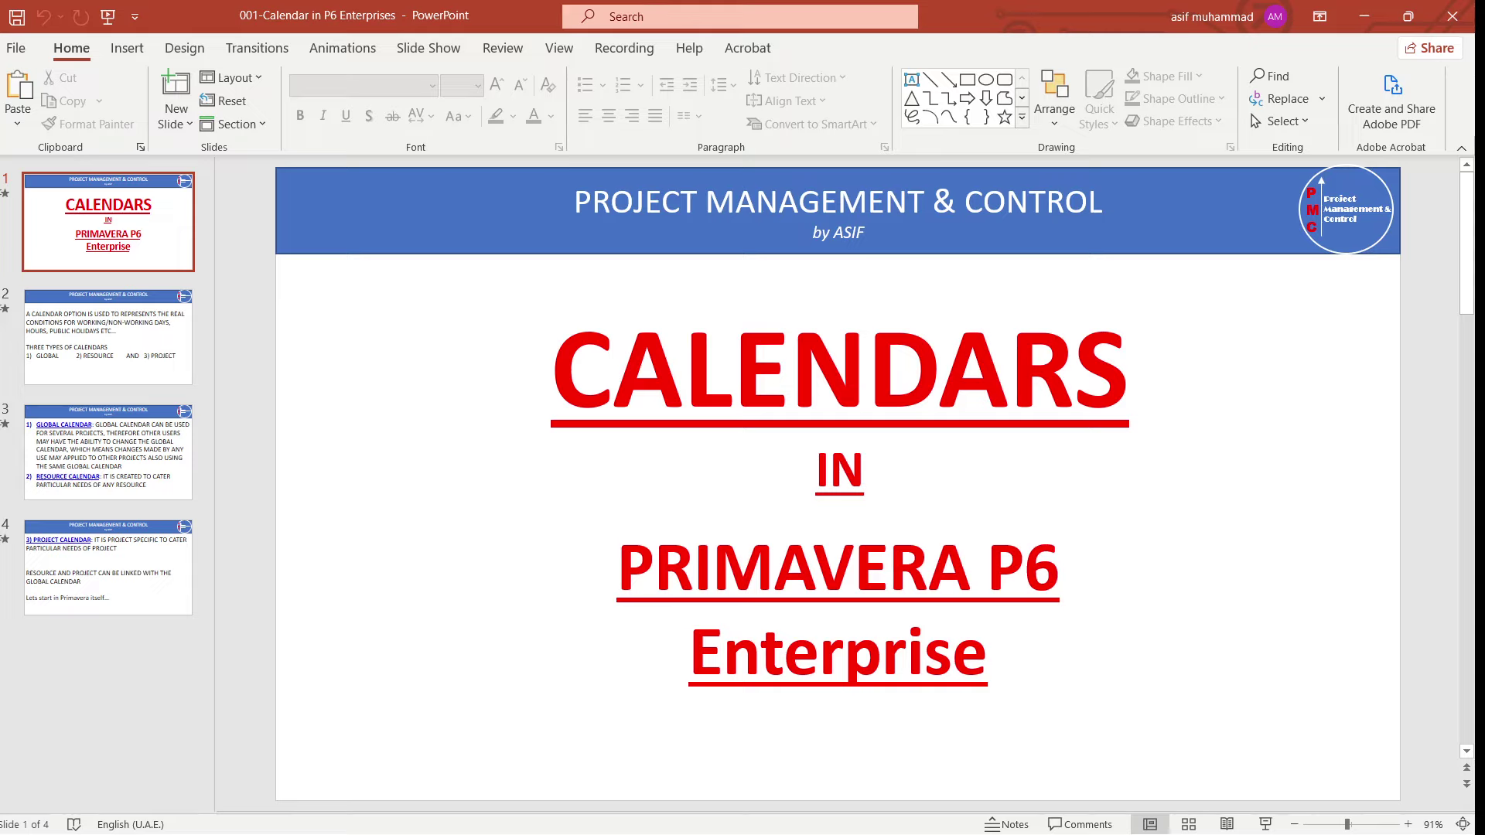
left_click(1452, 15)
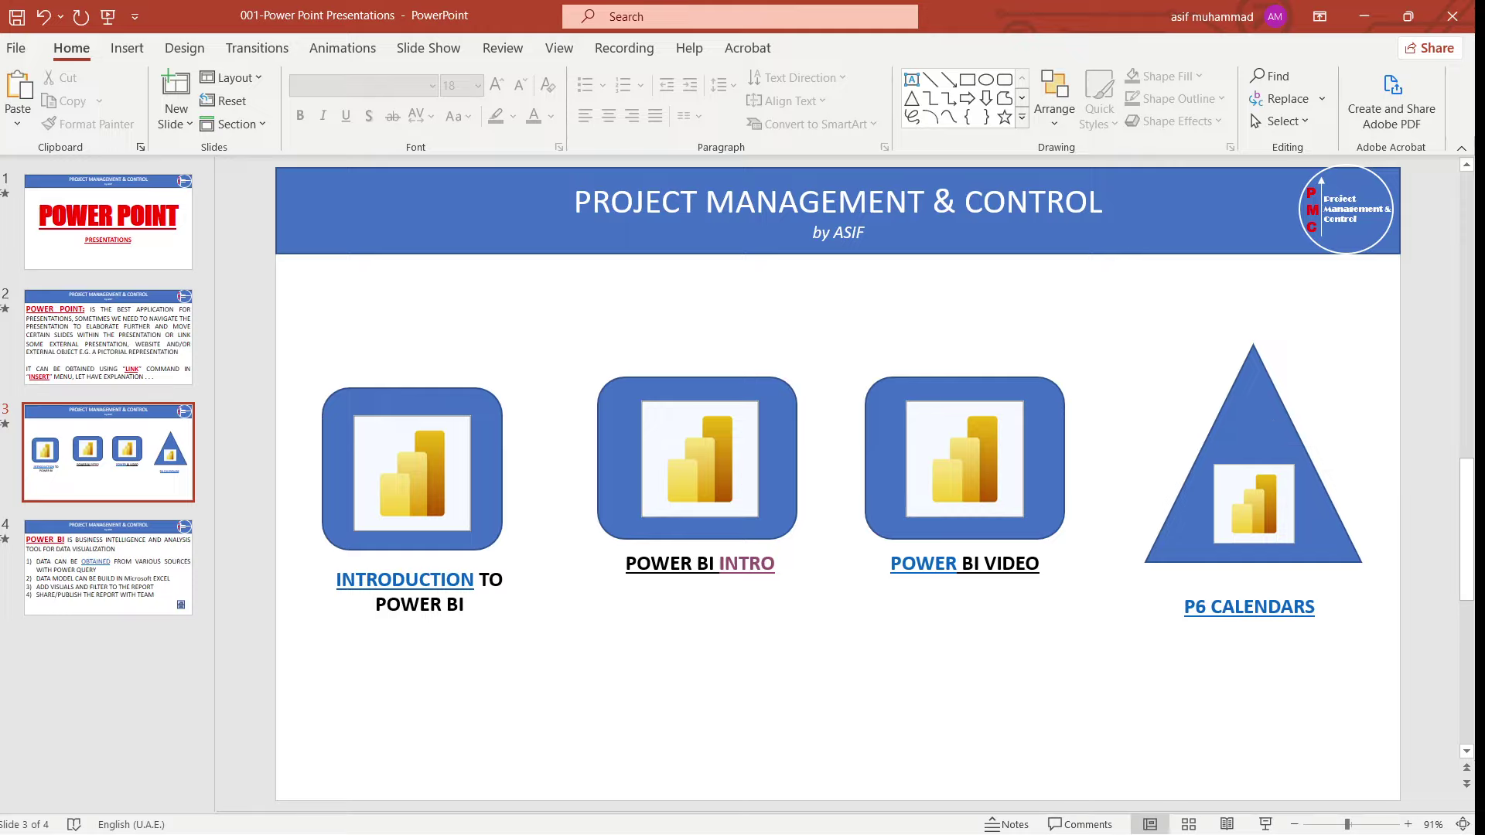
- Inspect the hyperlink address of the rounded tile above "POWER BI VIDEO" without changing it
right_click(1053, 480)
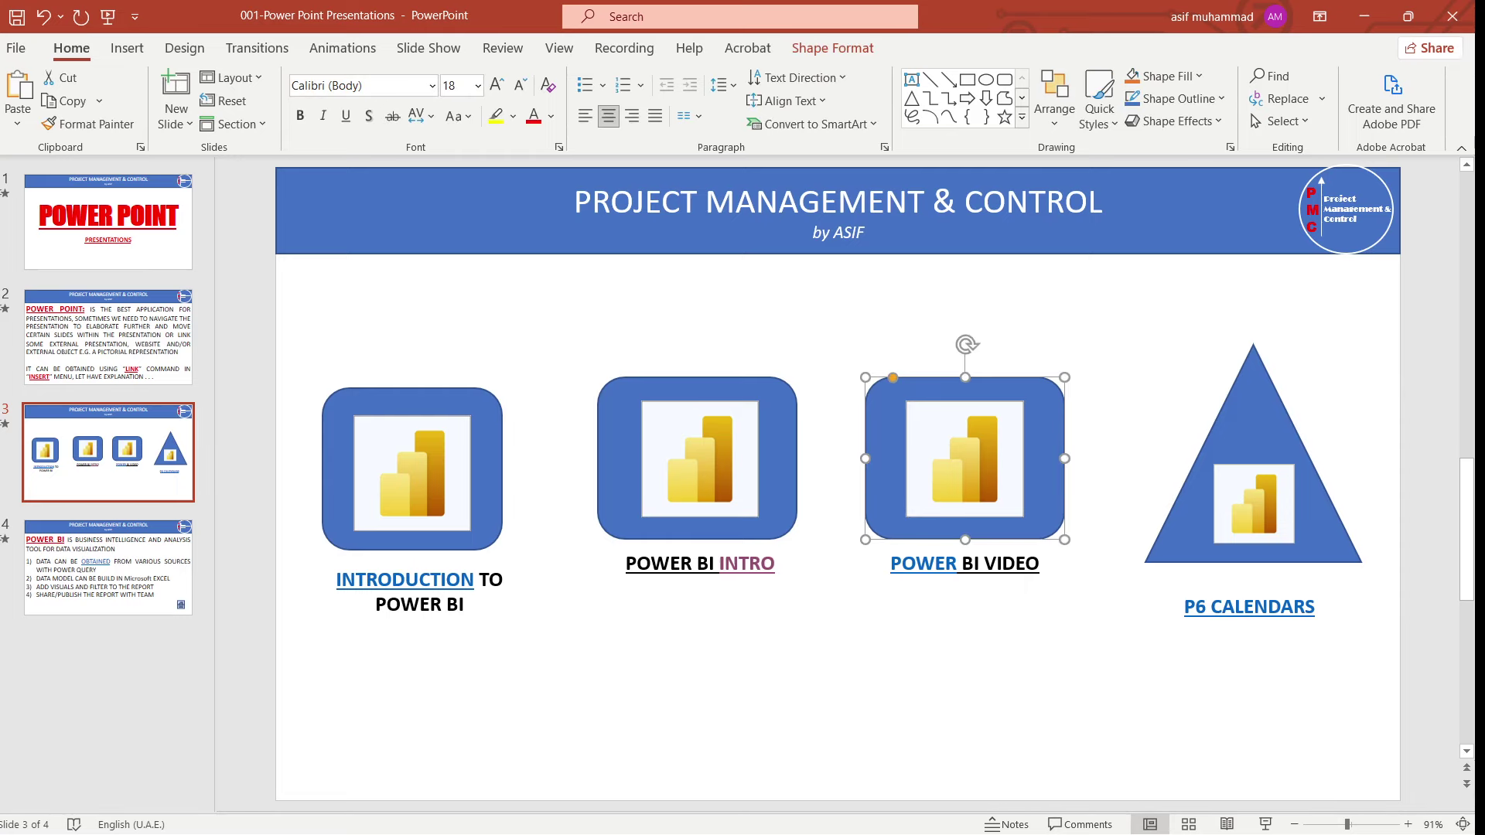
left_click(1110, 498)
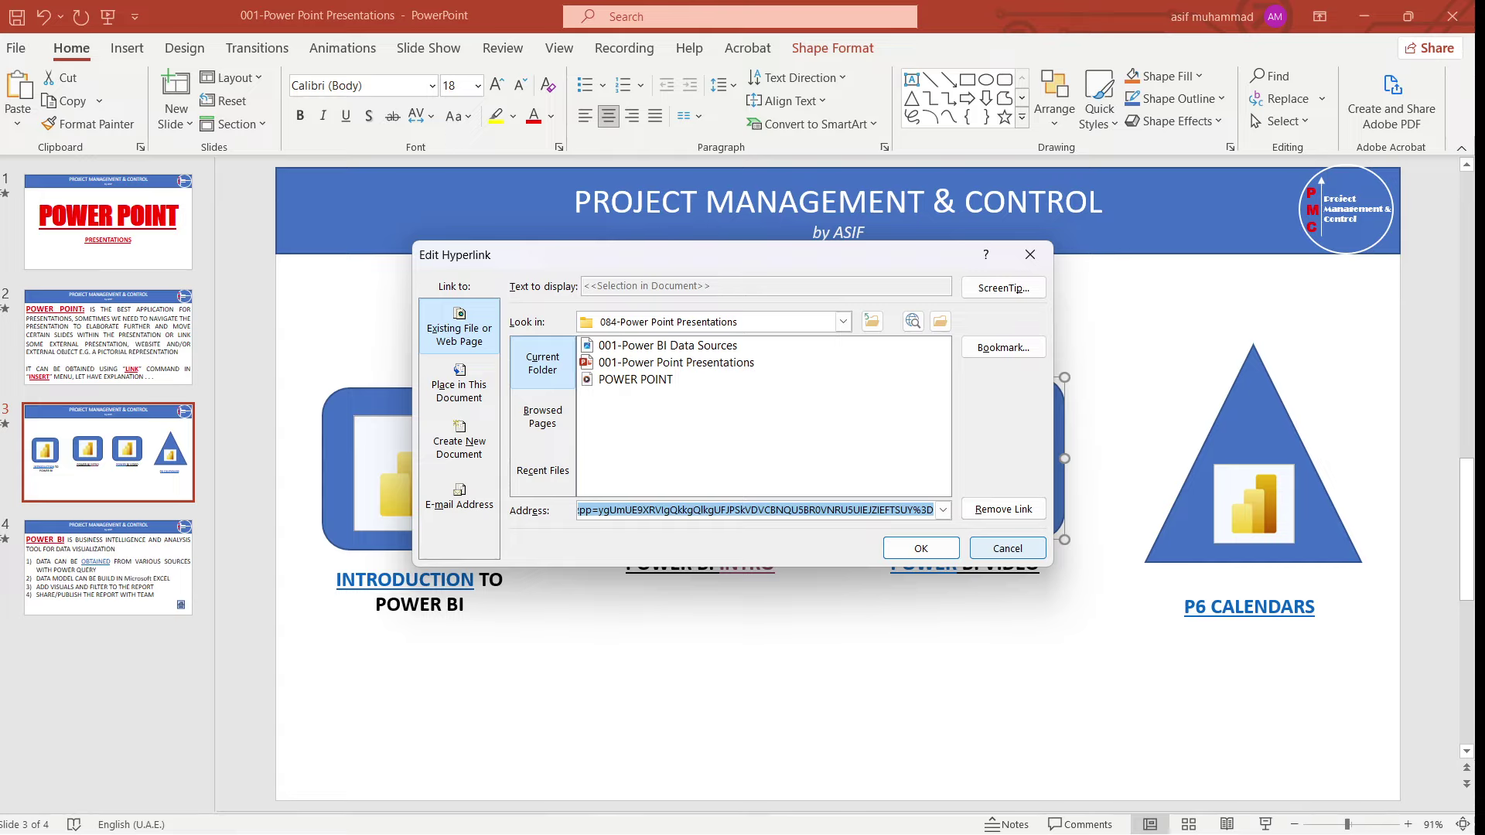
left_click(1006, 547)
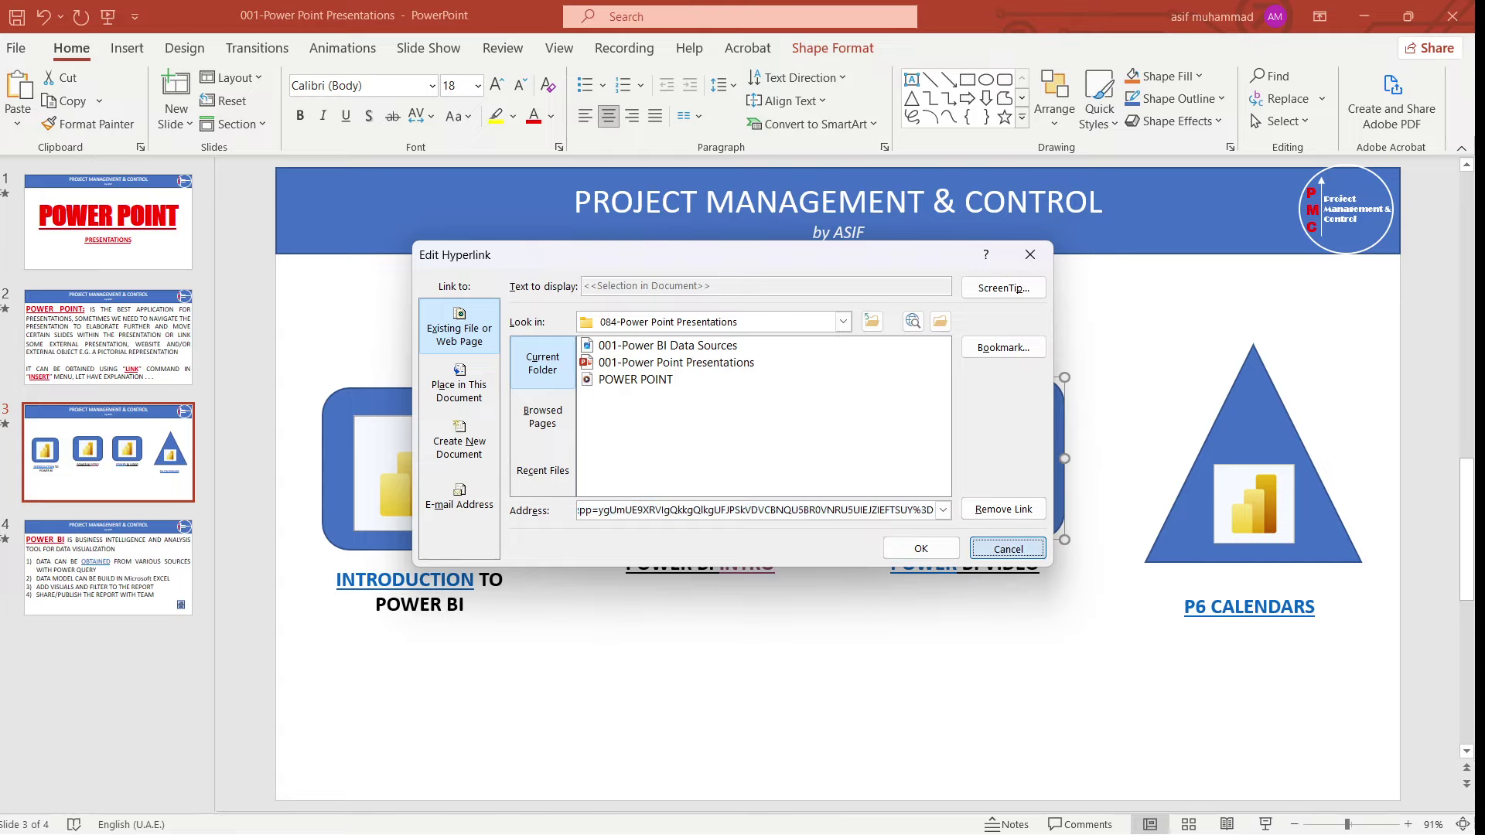
key("Escape")
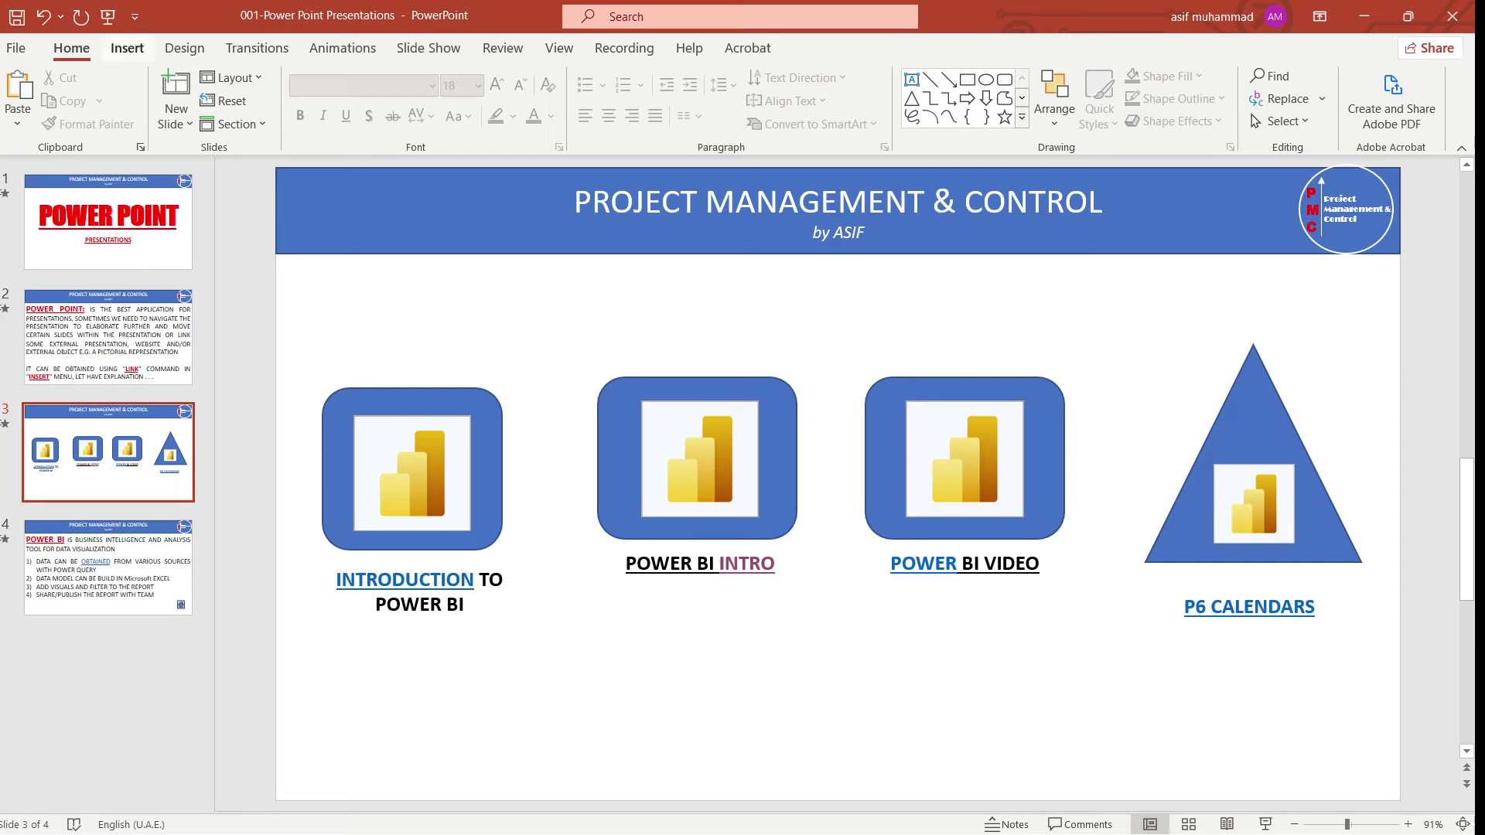
- Draw a right block arrow about 2.97" wide and 1.57" high below the "POWER BI INTRO" caption
left_click(126, 48)
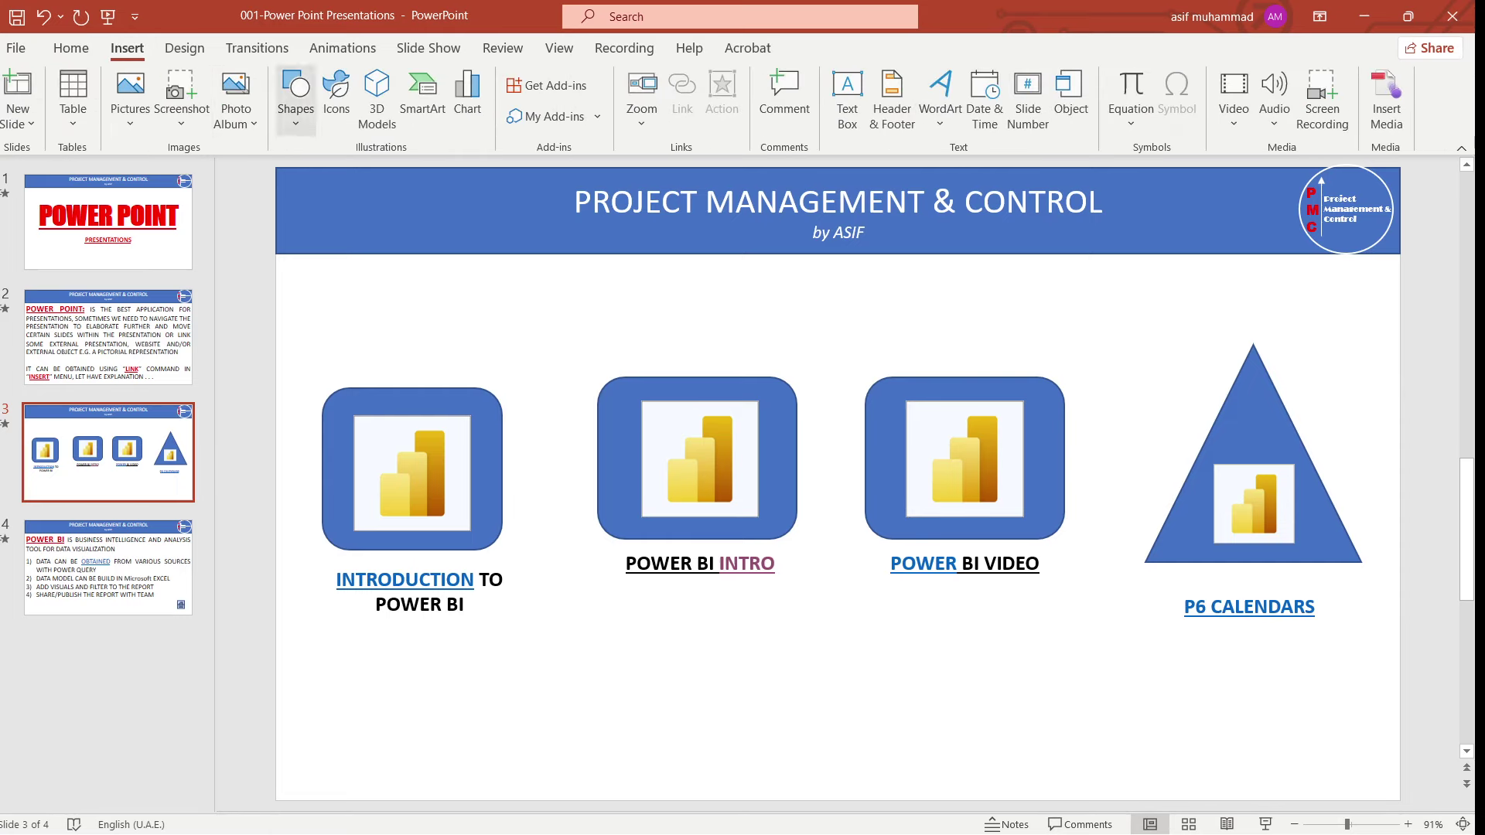
left_click(296, 97)
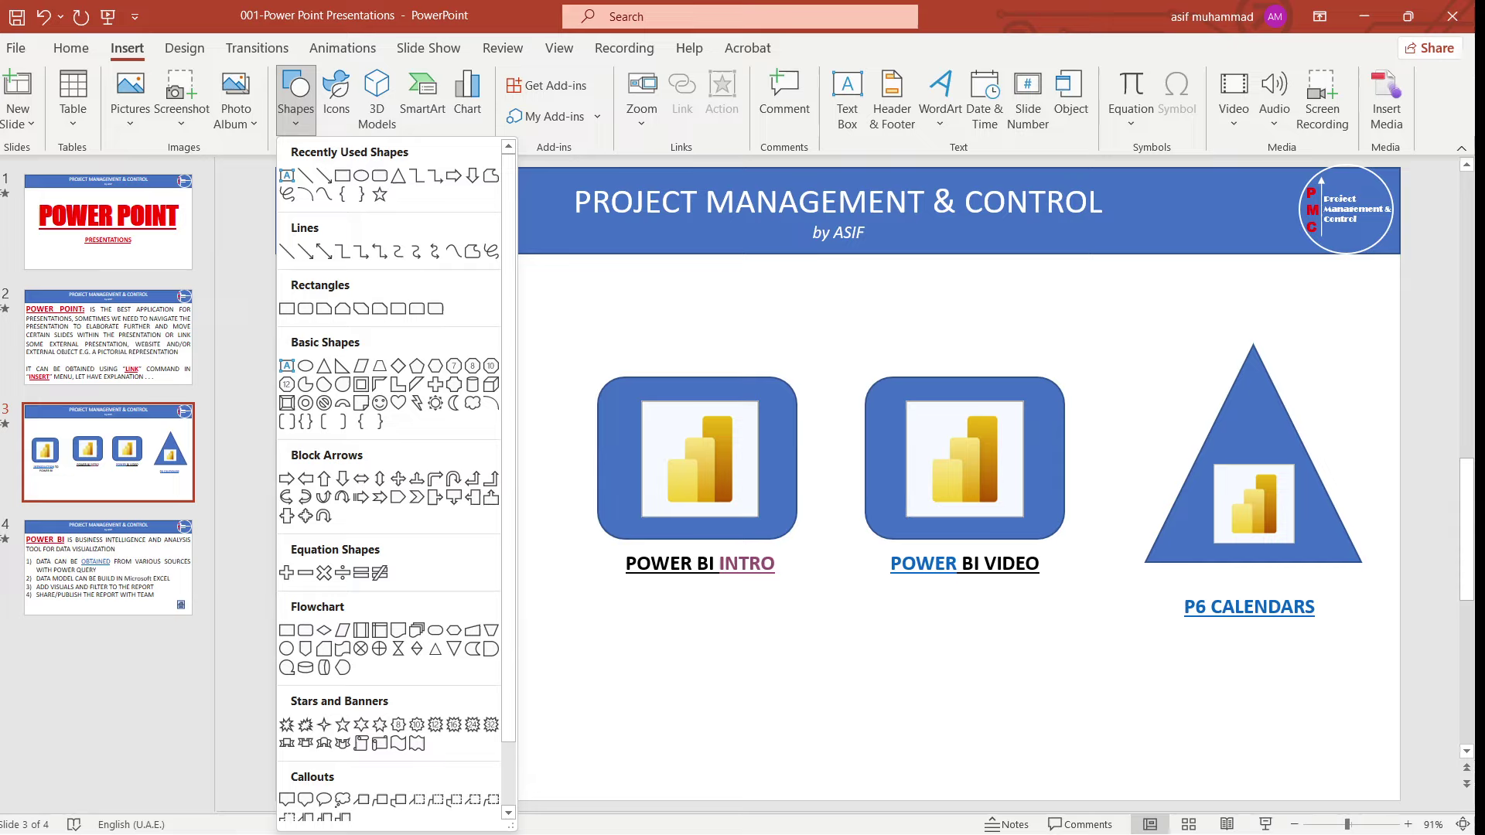
left_click(450, 175)
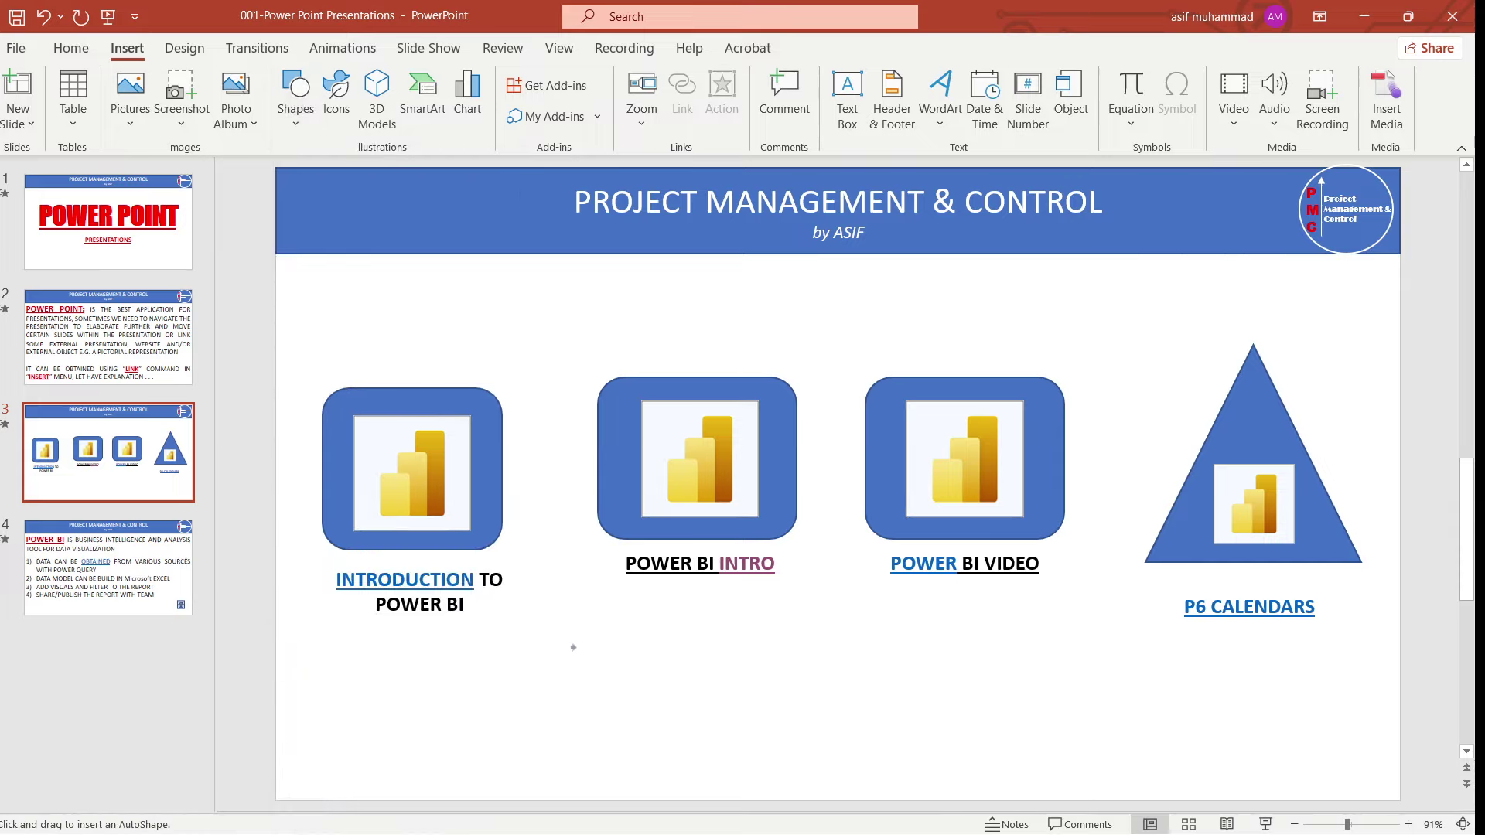
left_click_drag(573, 647, 822, 755)
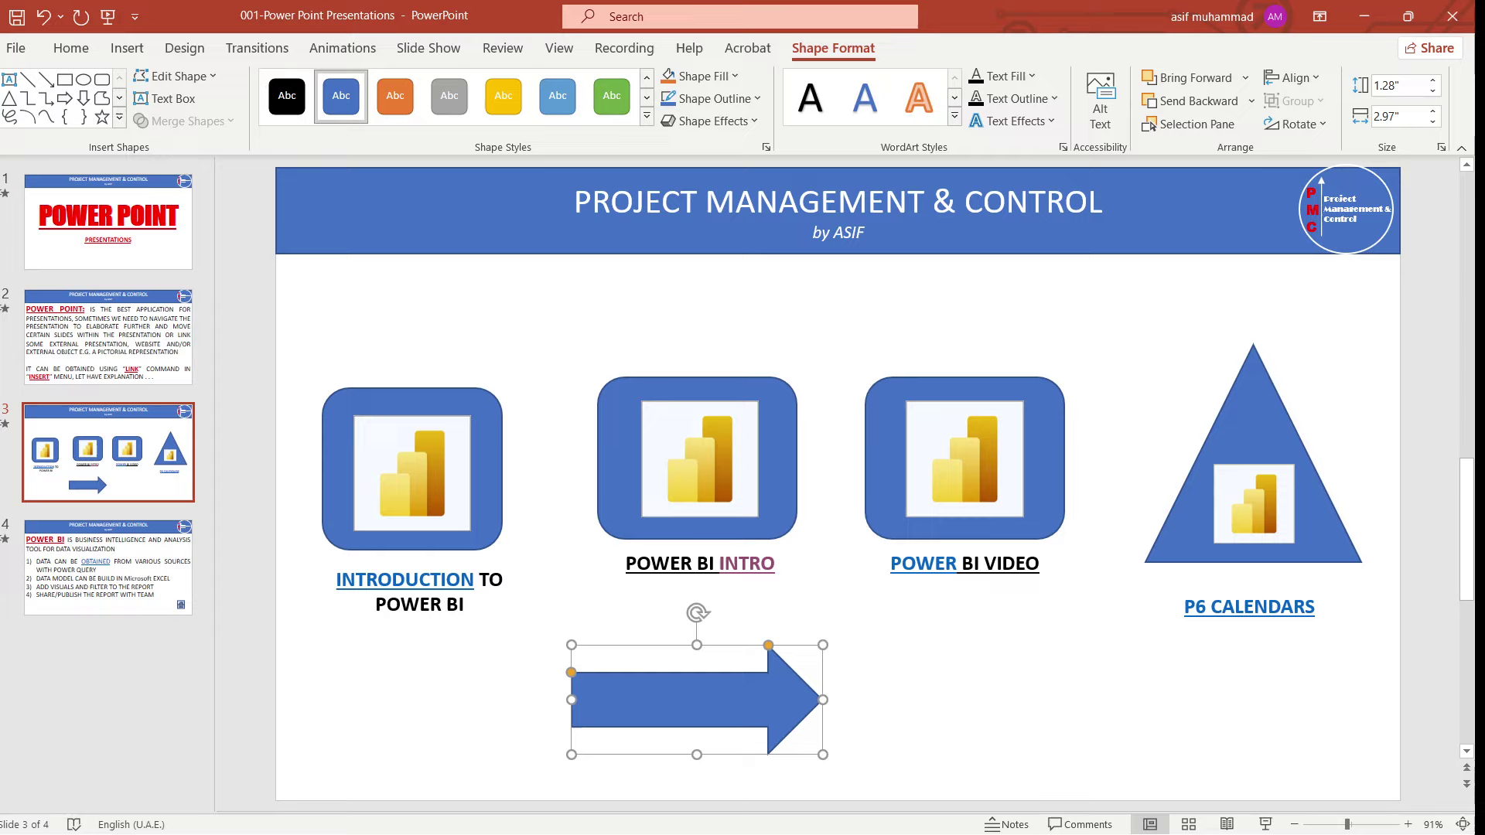
left_click_drag(697, 644, 697, 622)
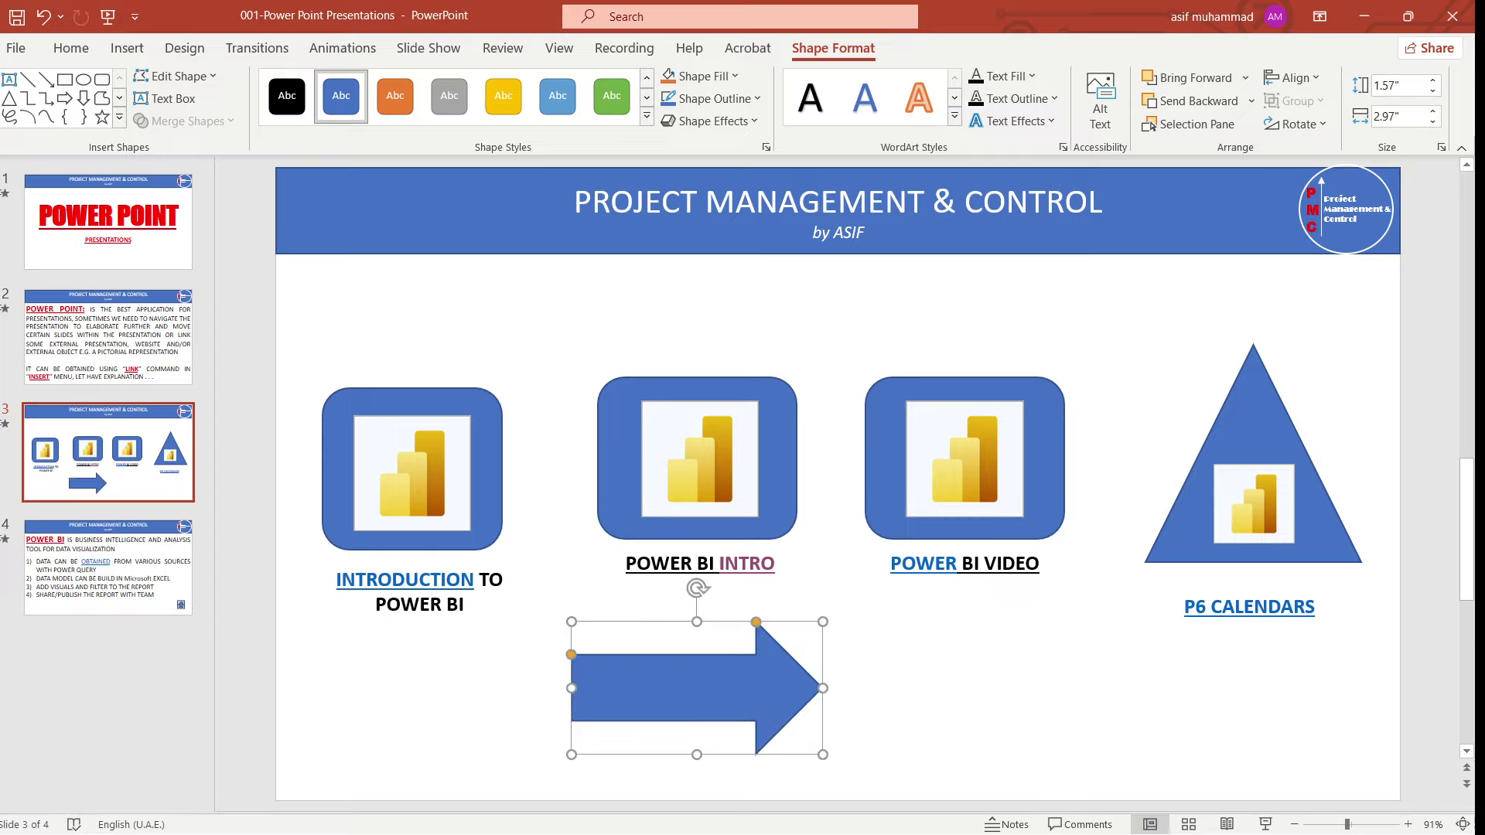
key("Escape")
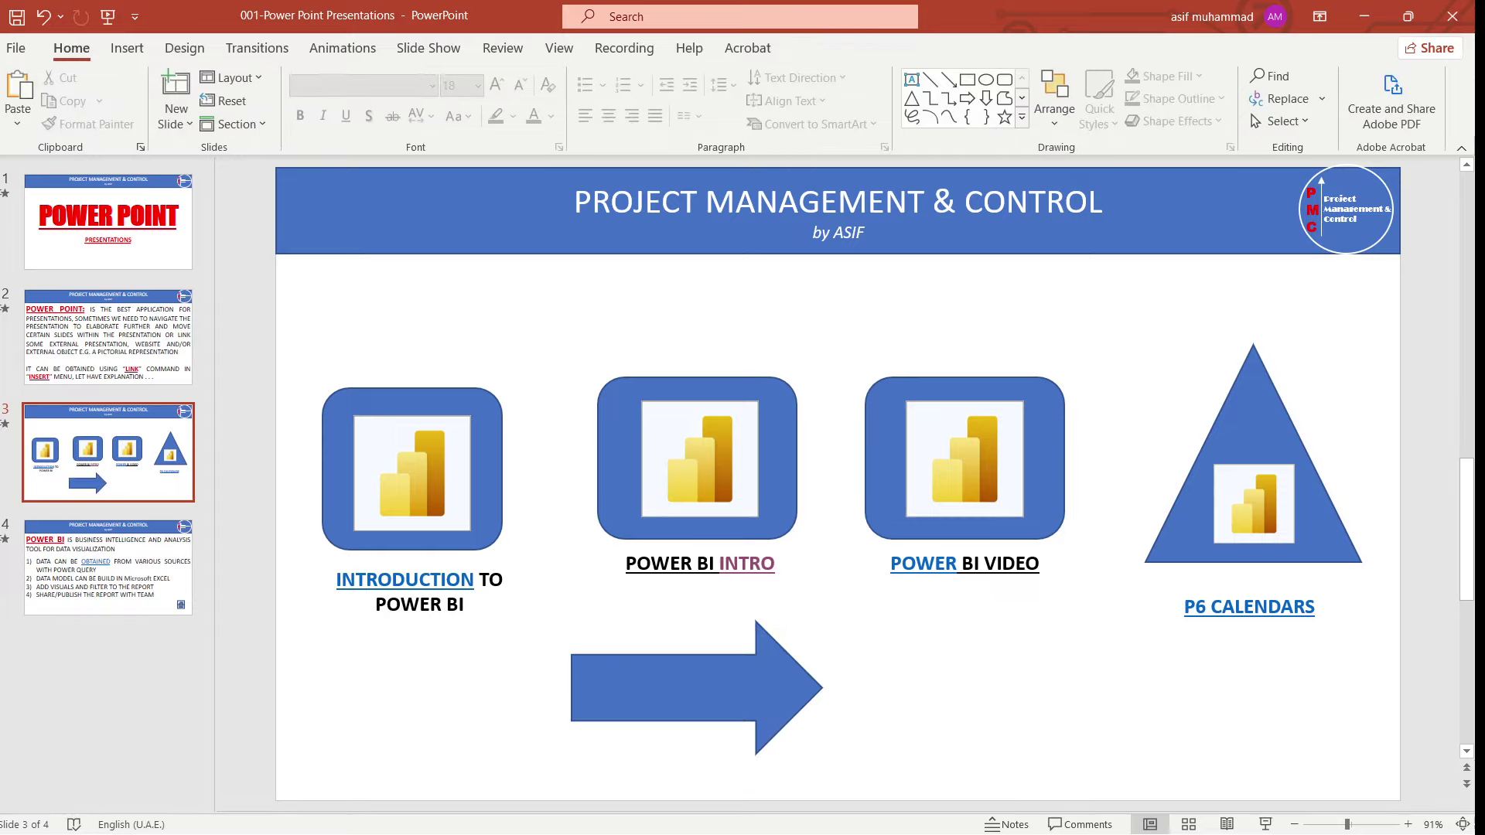
- Place a smaller copy of the triangle's logo picture on the arrow and remove the copy's hyperlink
left_click(1274, 504)
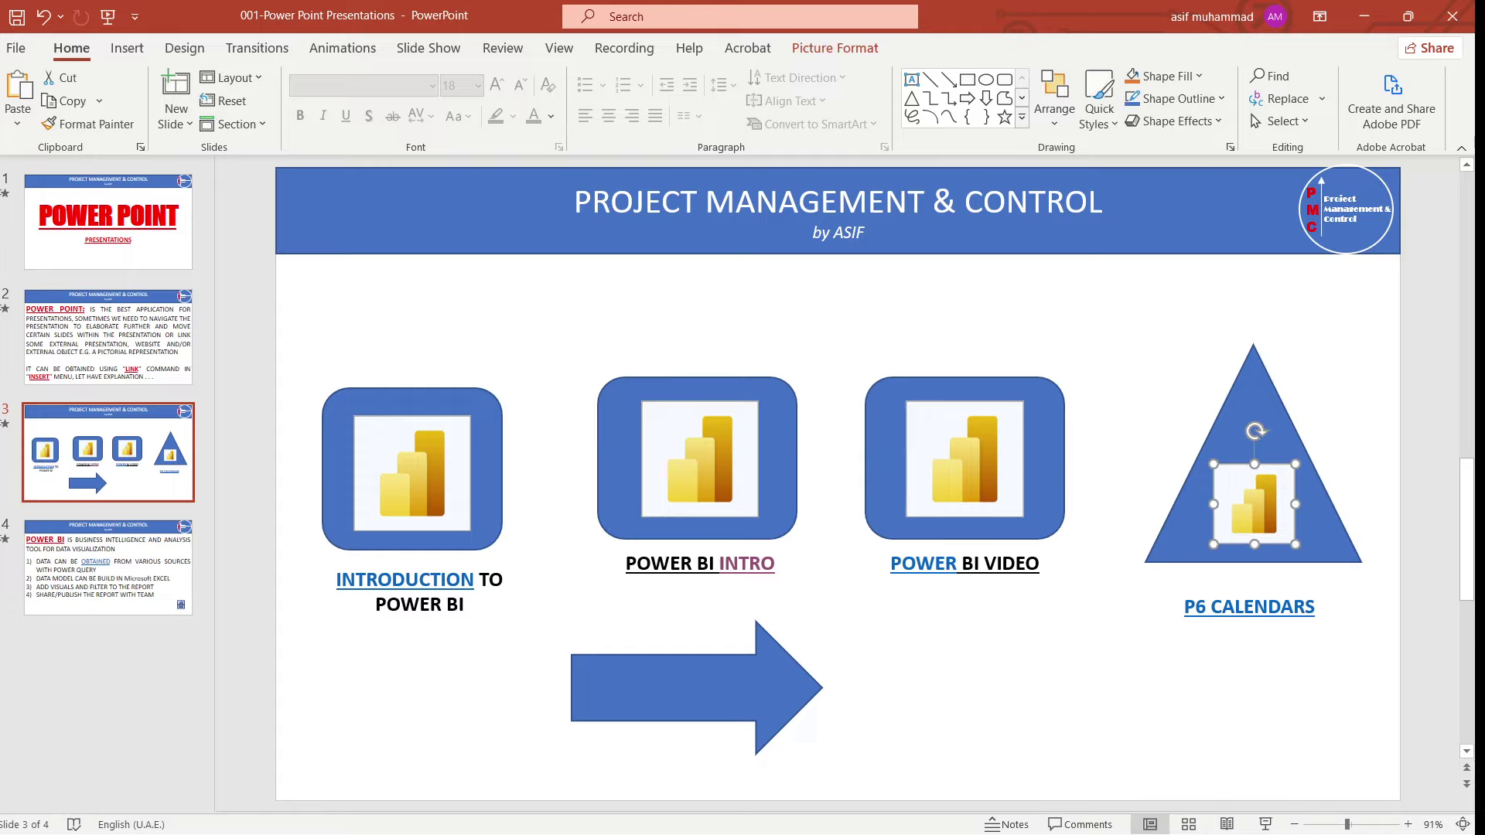
left_click_drag(1253, 504, 674, 686)
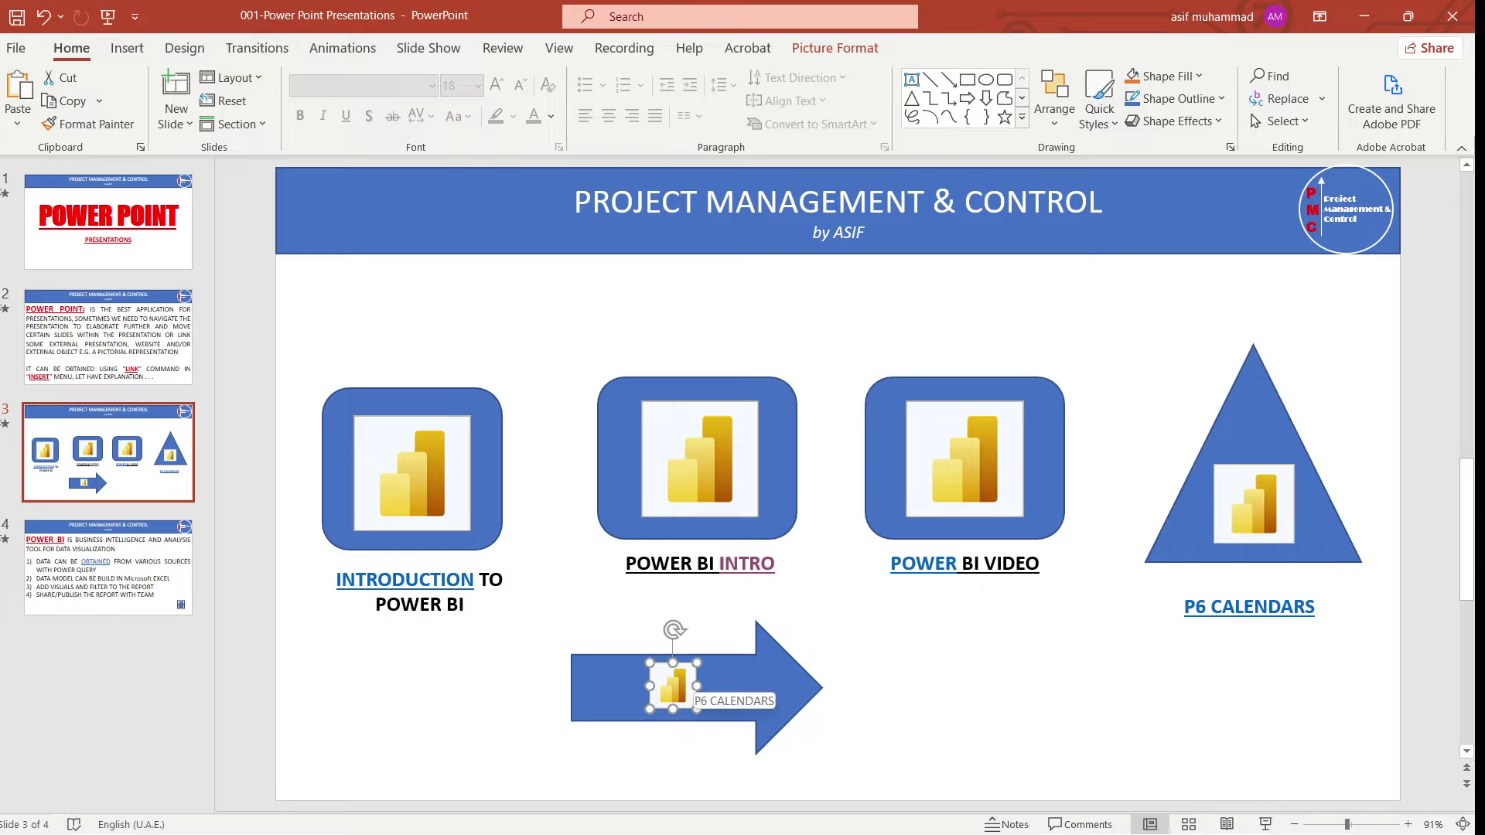
right_click(673, 685)
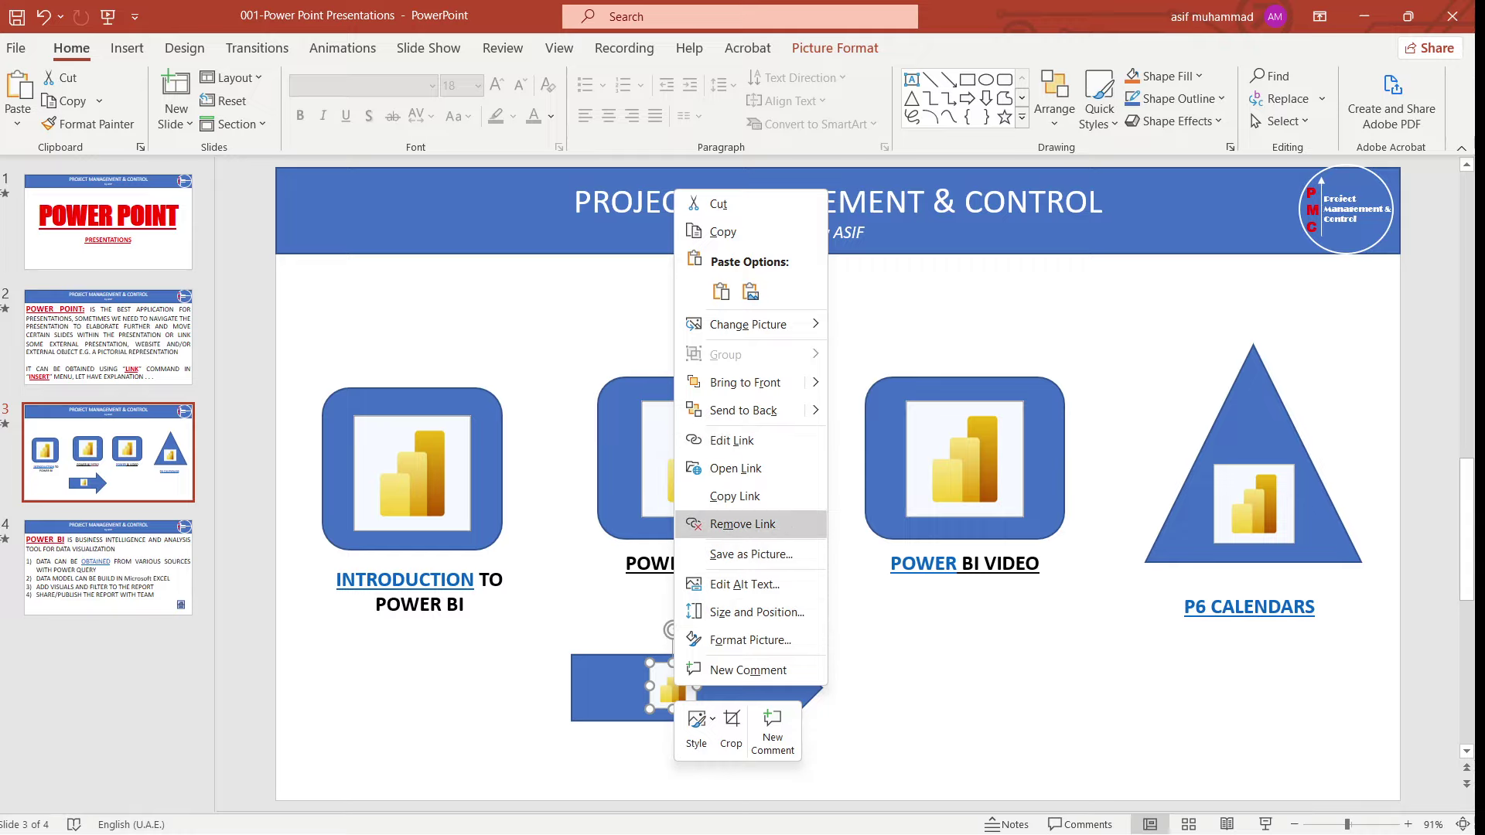
left_click(742, 523)
left_click(921, 736)
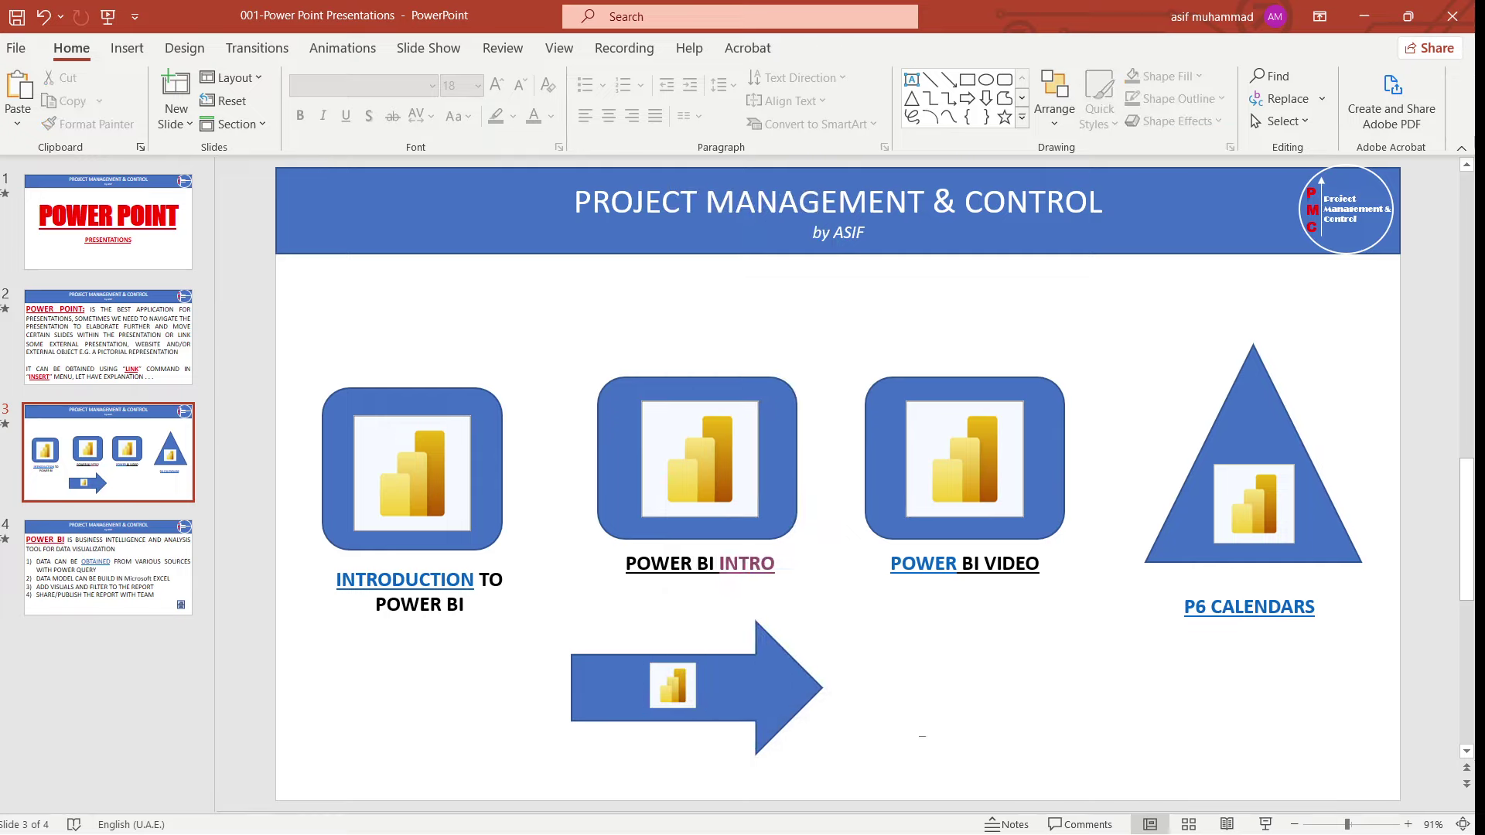
right_click(687, 700)
key("Escape")
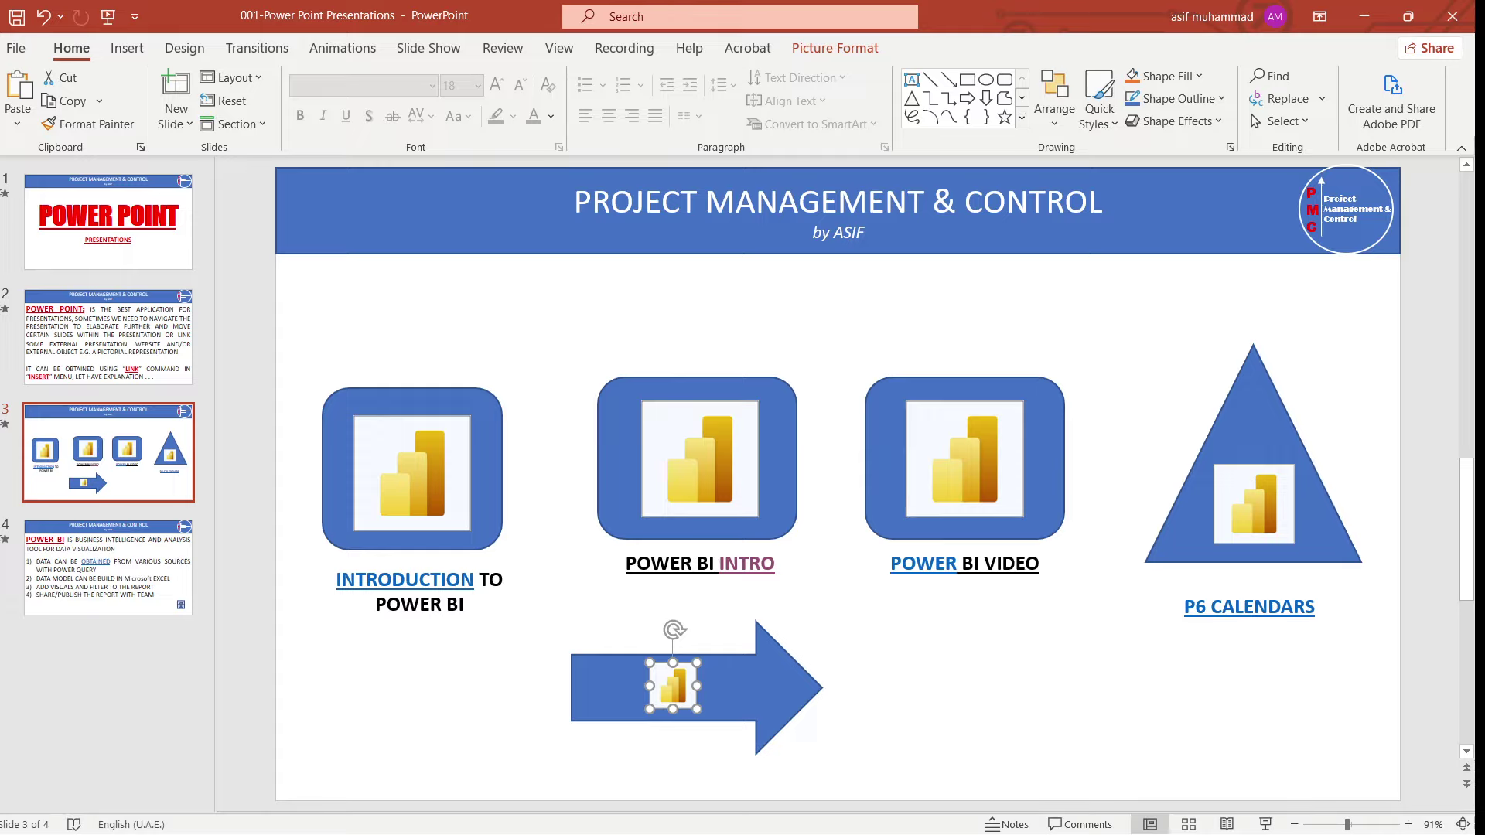
- Switch to the YouTube search results in the browser and copy the channel link under the "Calendar in P6" video
mouse_move(821, 834)
key("alt+Tab")
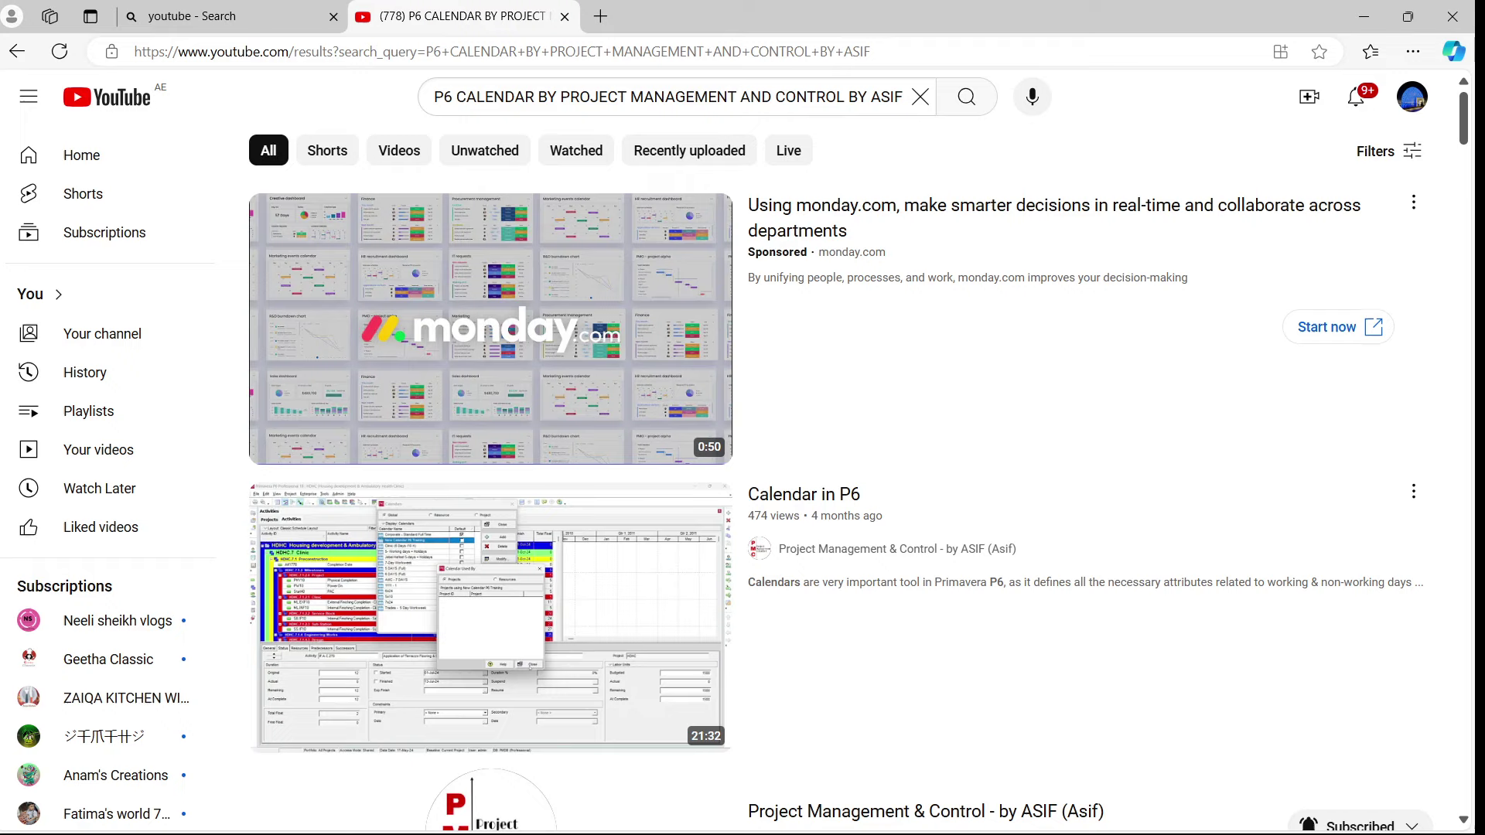
mouse_move(1083, 582)
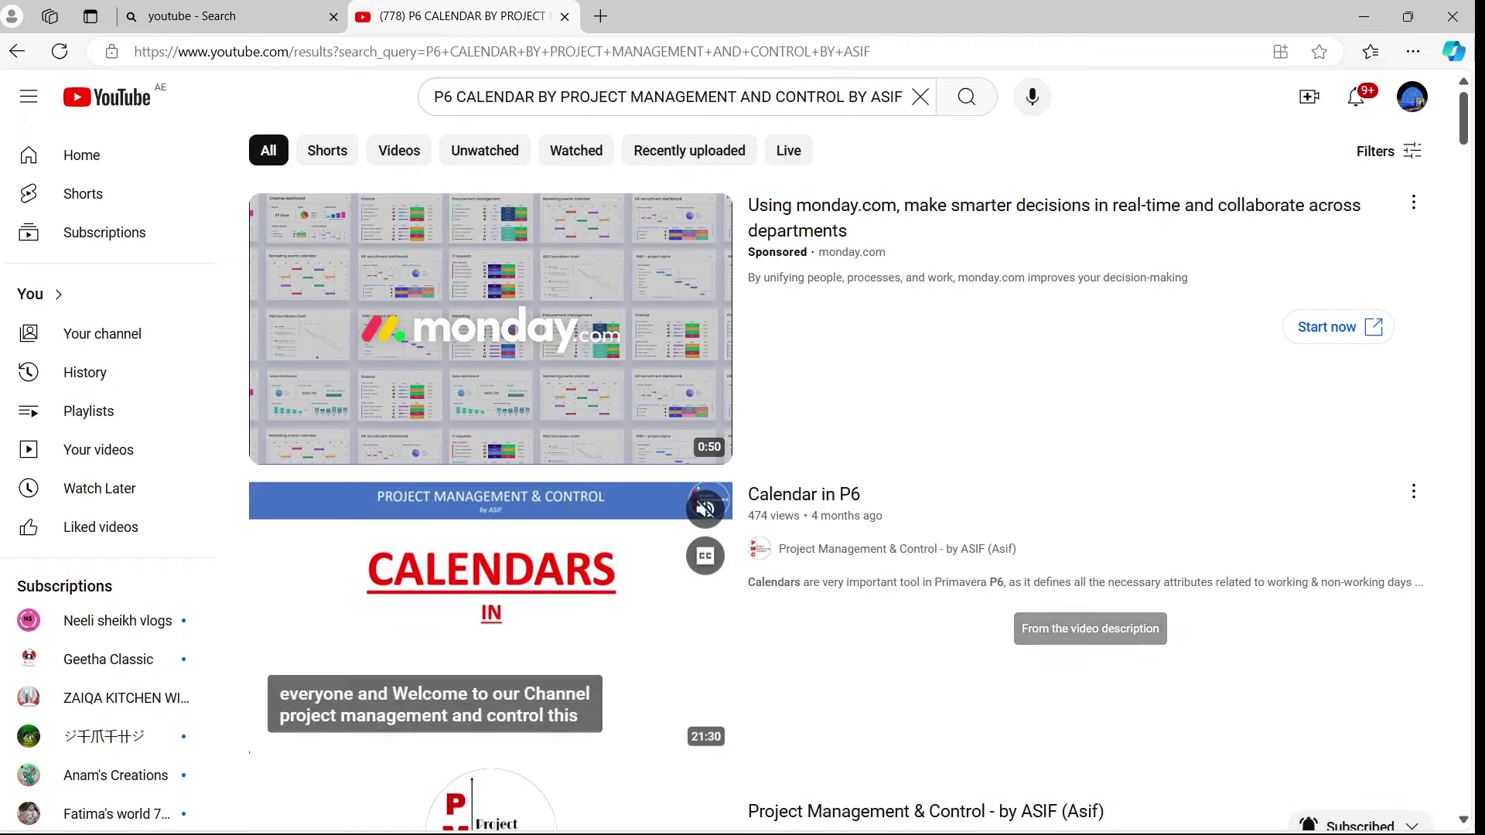
mouse_move(490, 512)
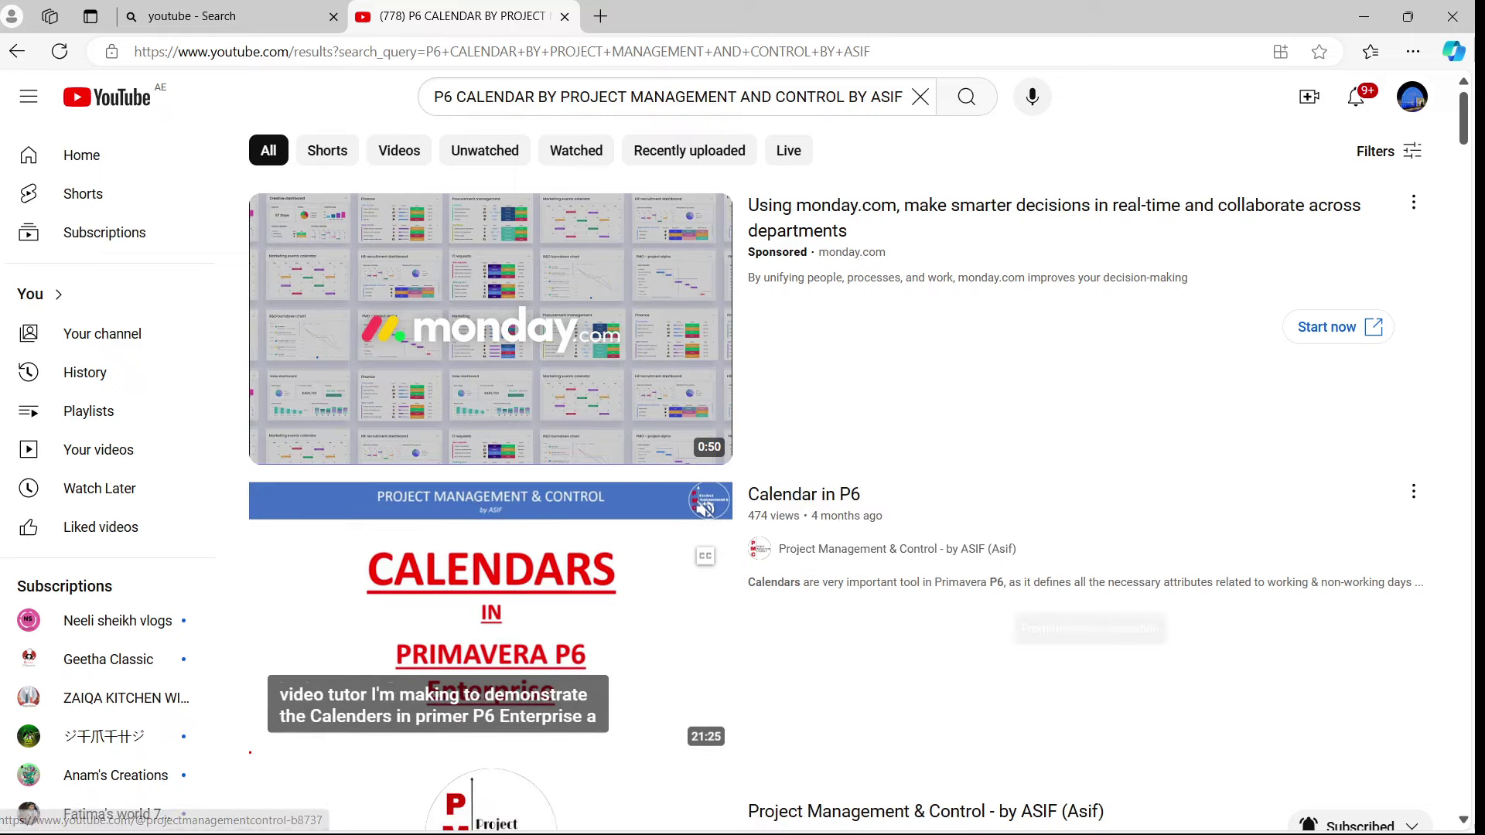
right_click(796, 110)
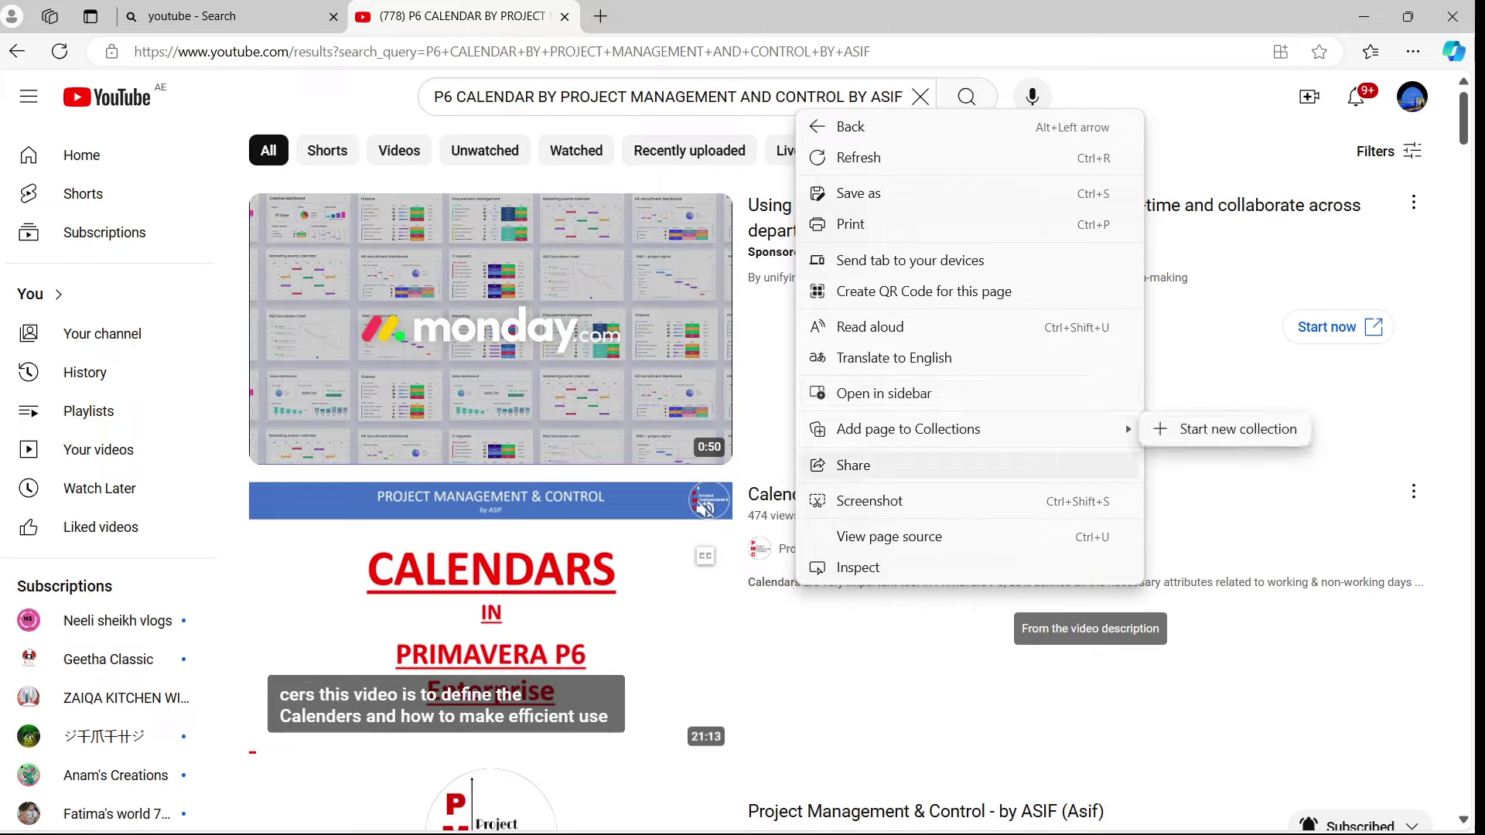
key("Escape")
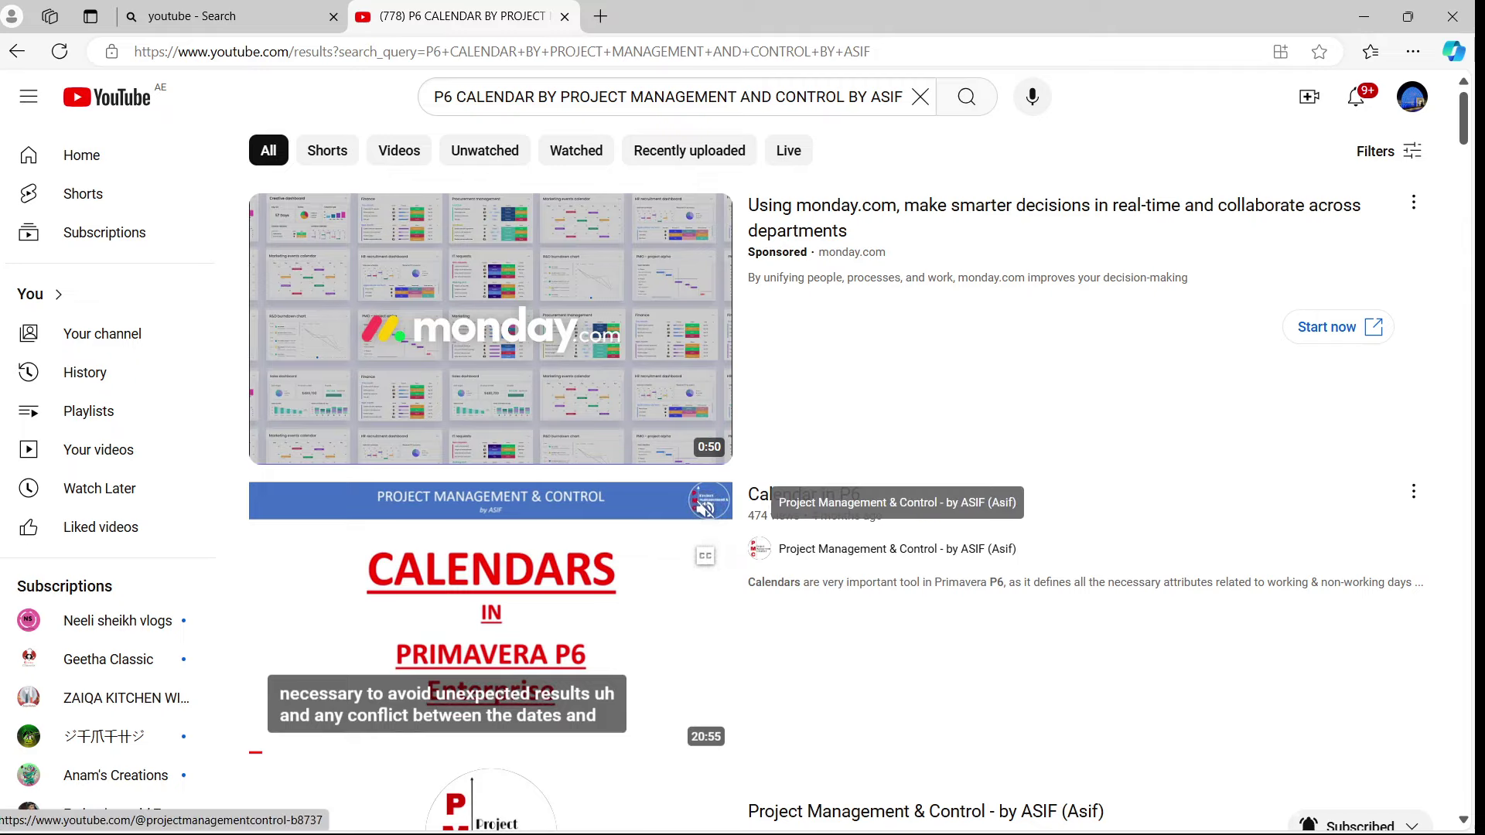
right_click(811, 514)
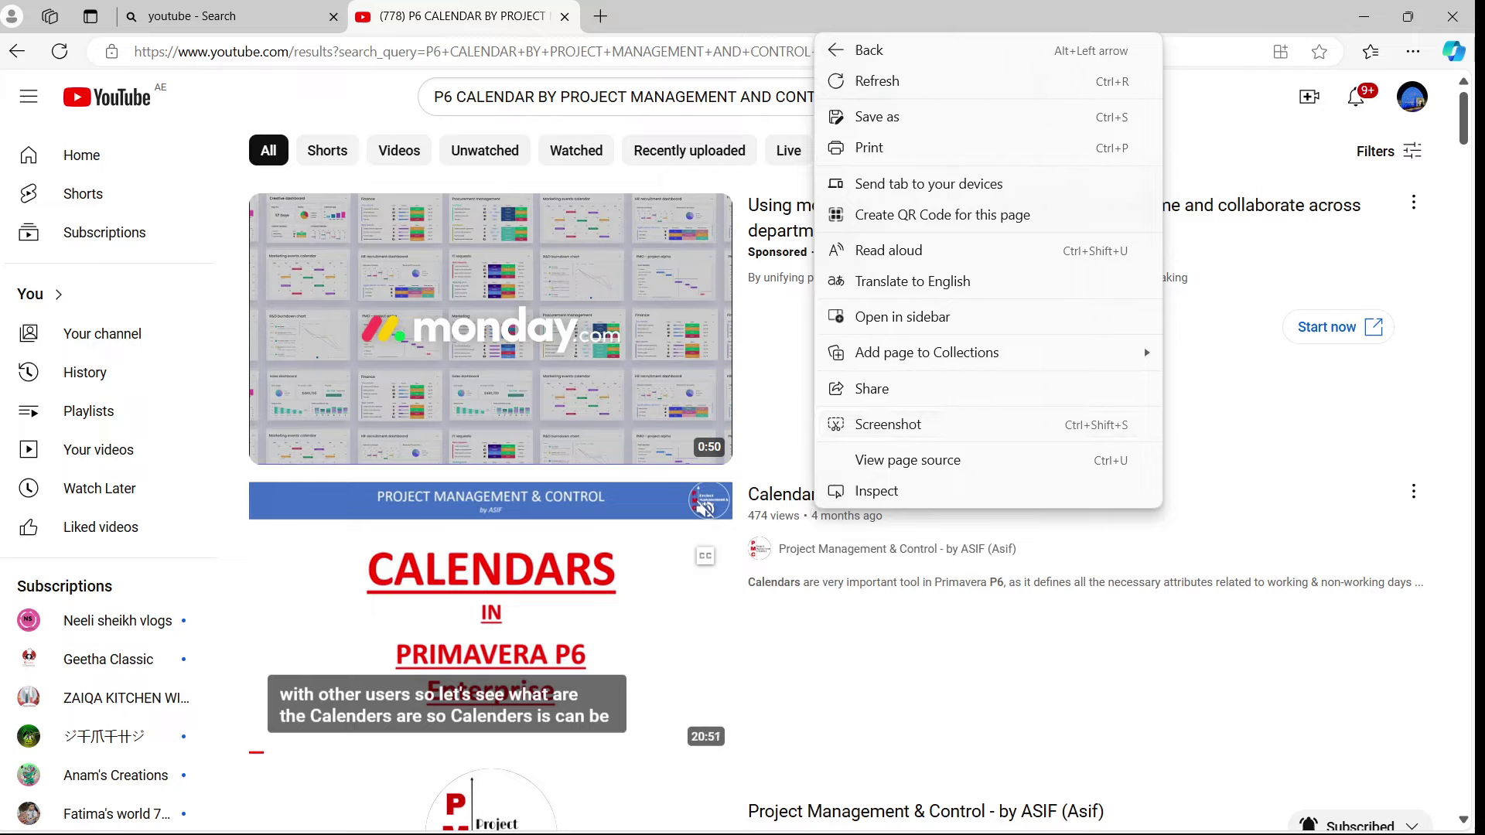
right_click(799, 545)
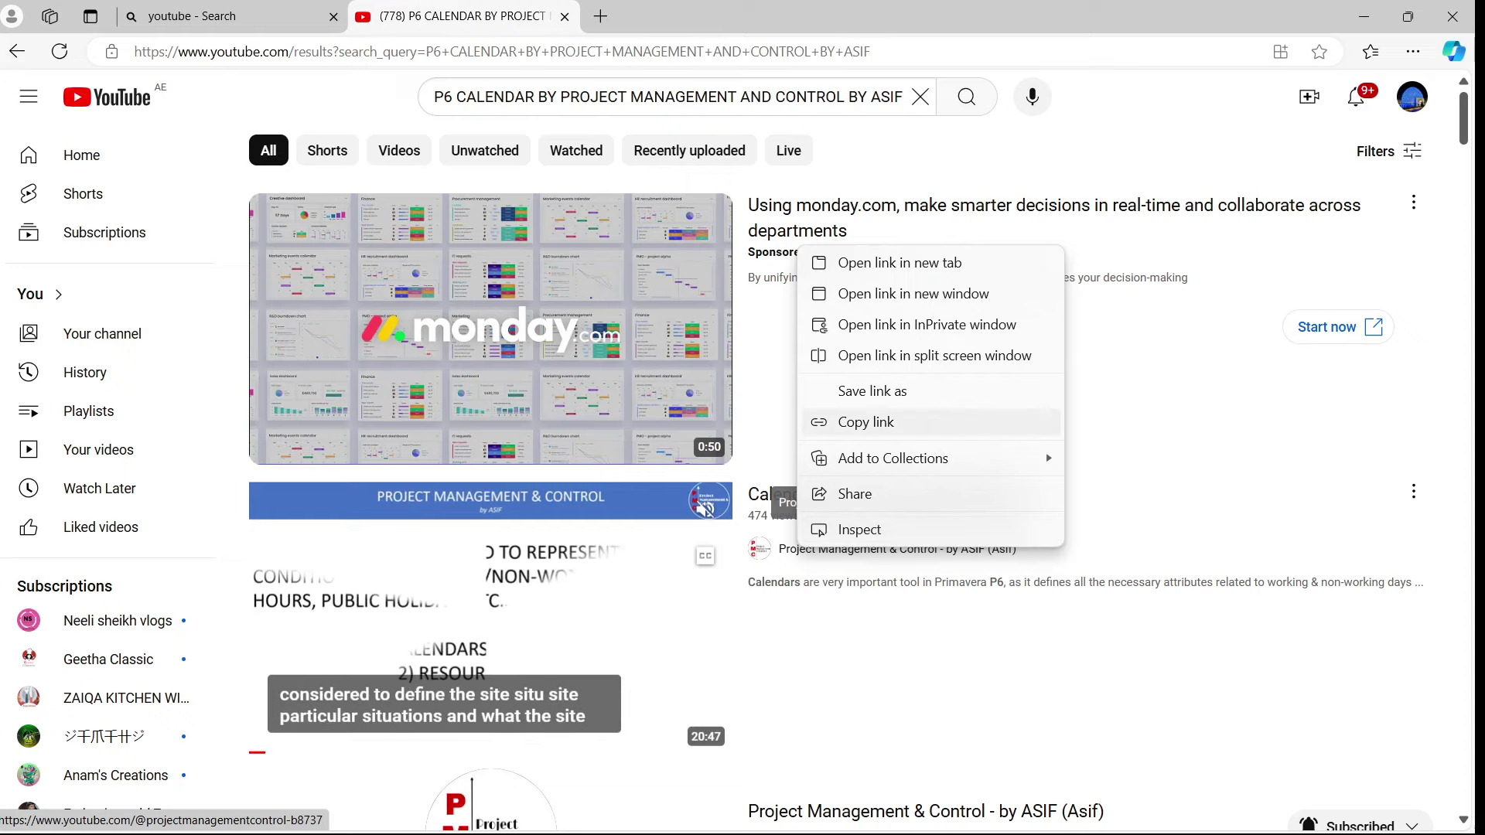
left_click(865, 423)
- Switch back to PowerPoint and enter the copied YouTube channel link as the hyperlink address for the logo picture on the arrow
mouse_move(756, 828)
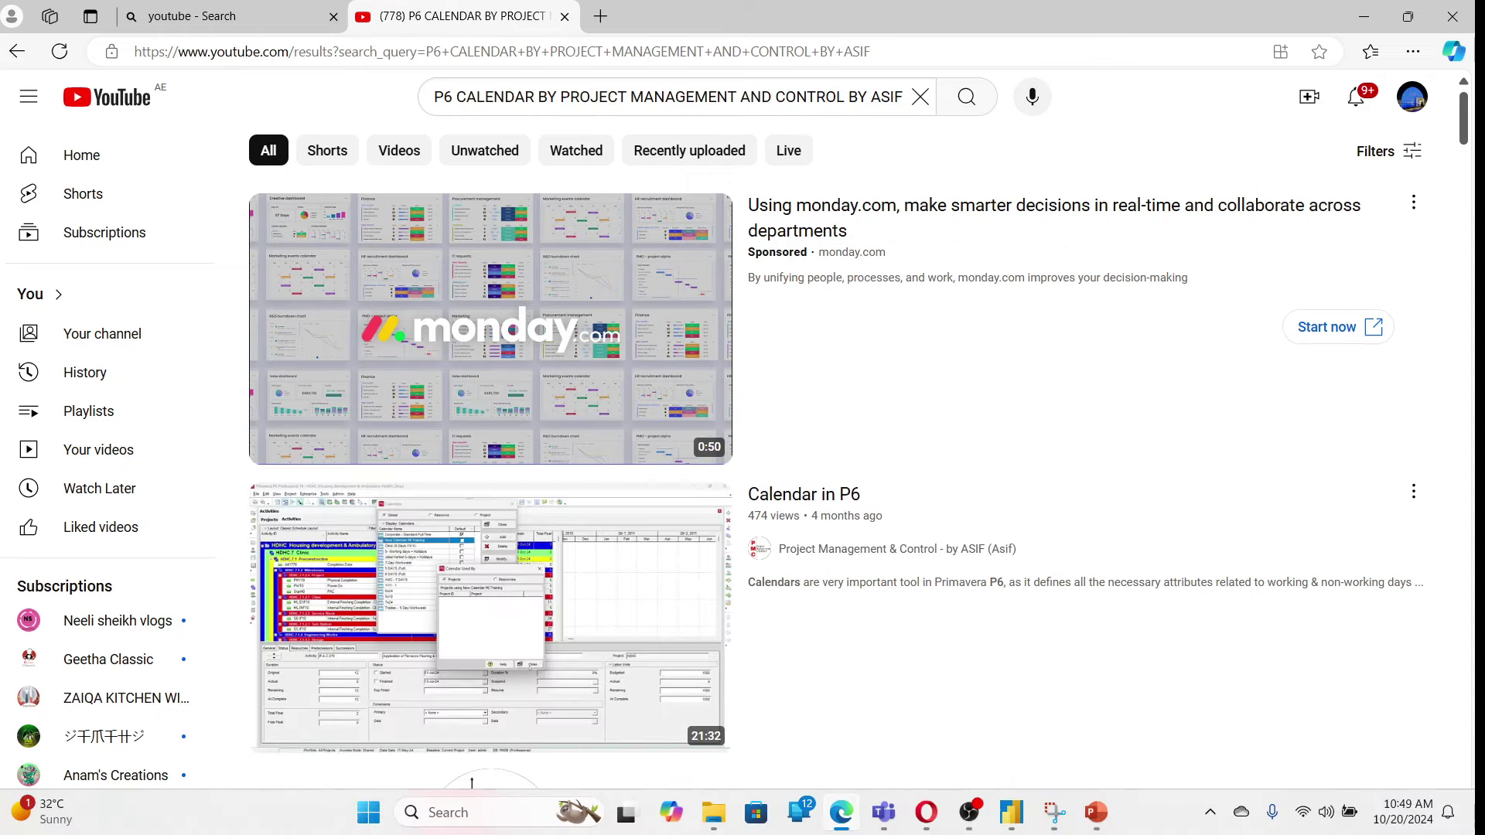
key("alt+Tab")
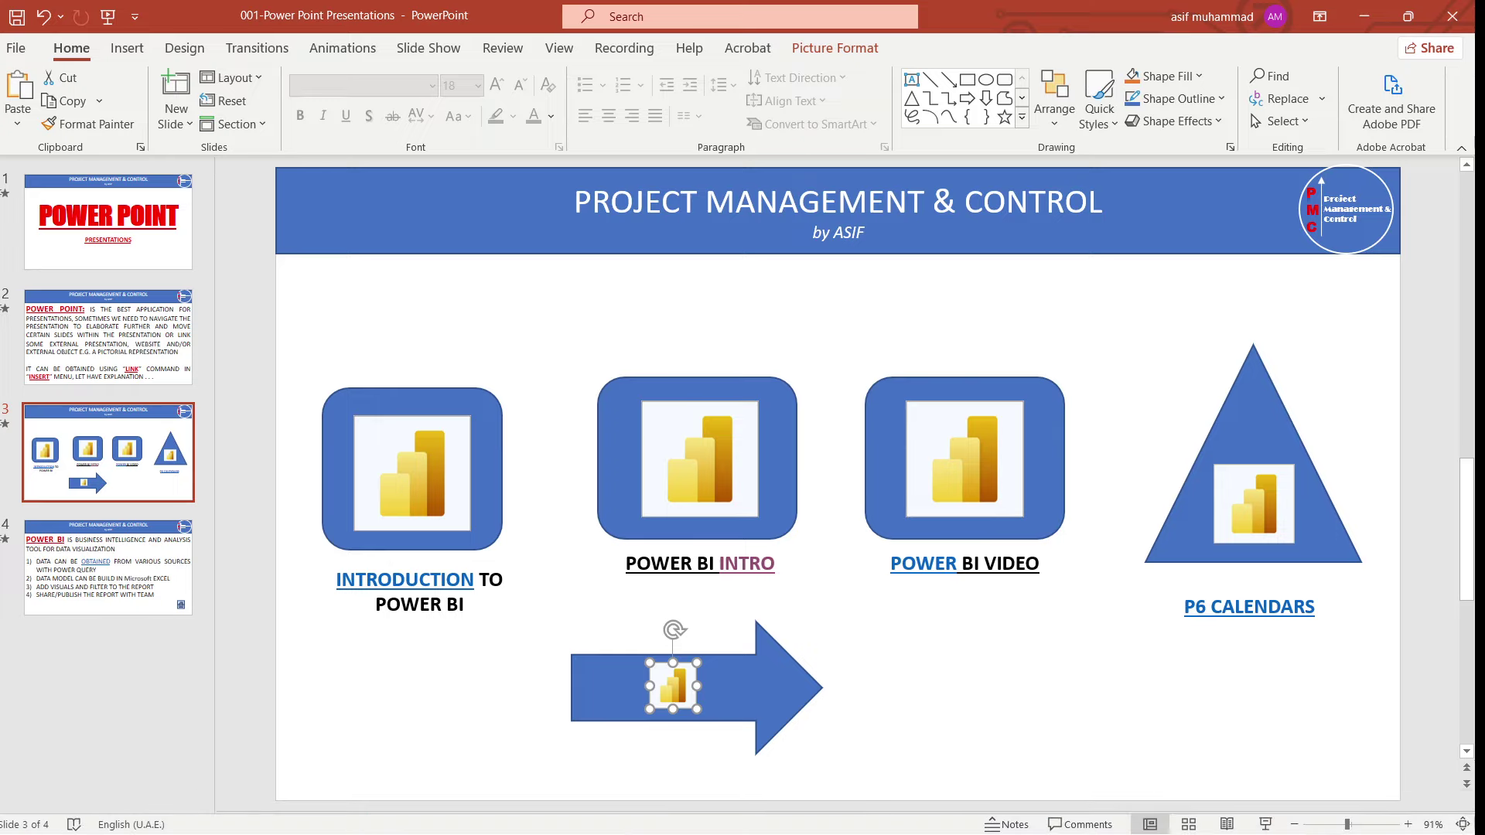
right_click(680, 690)
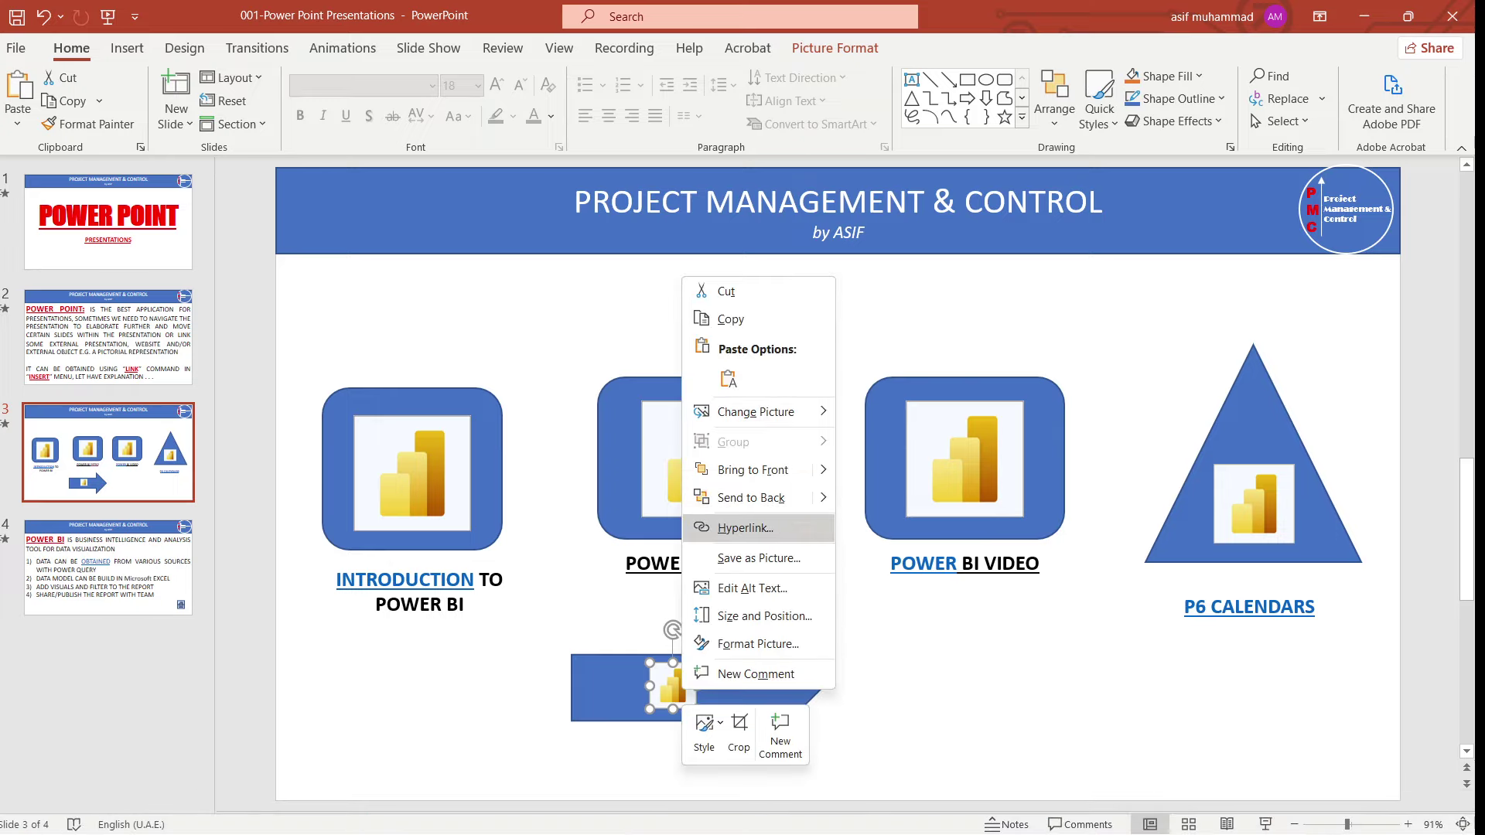
left_click(744, 527)
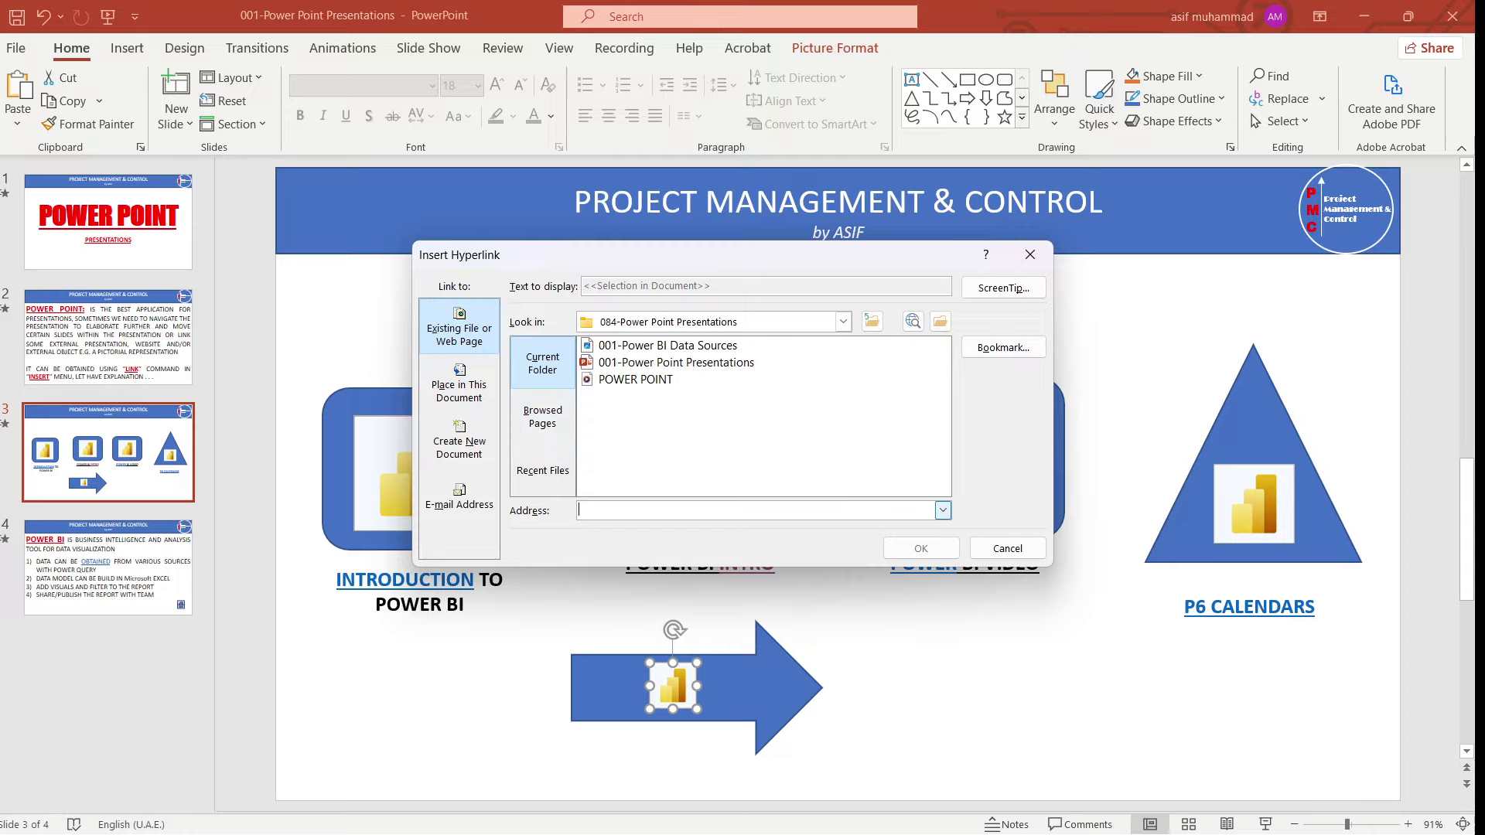
key("ctrl+v")
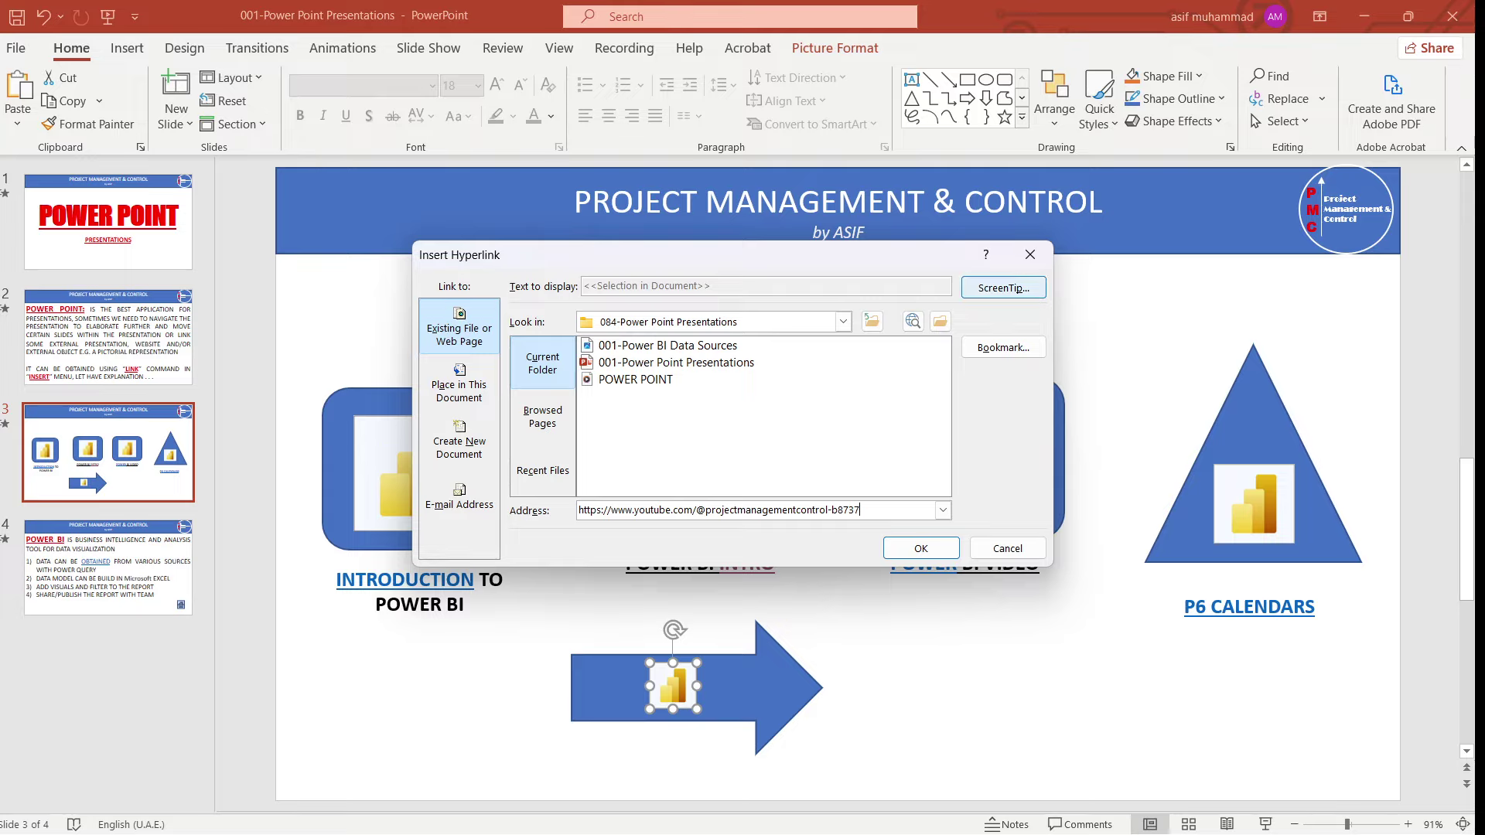
- Give the picture's hyperlink the ScreenTip "YOUTUBE VIDEO FOR P6 CALENDARS" and apply the link
left_click(1002, 287)
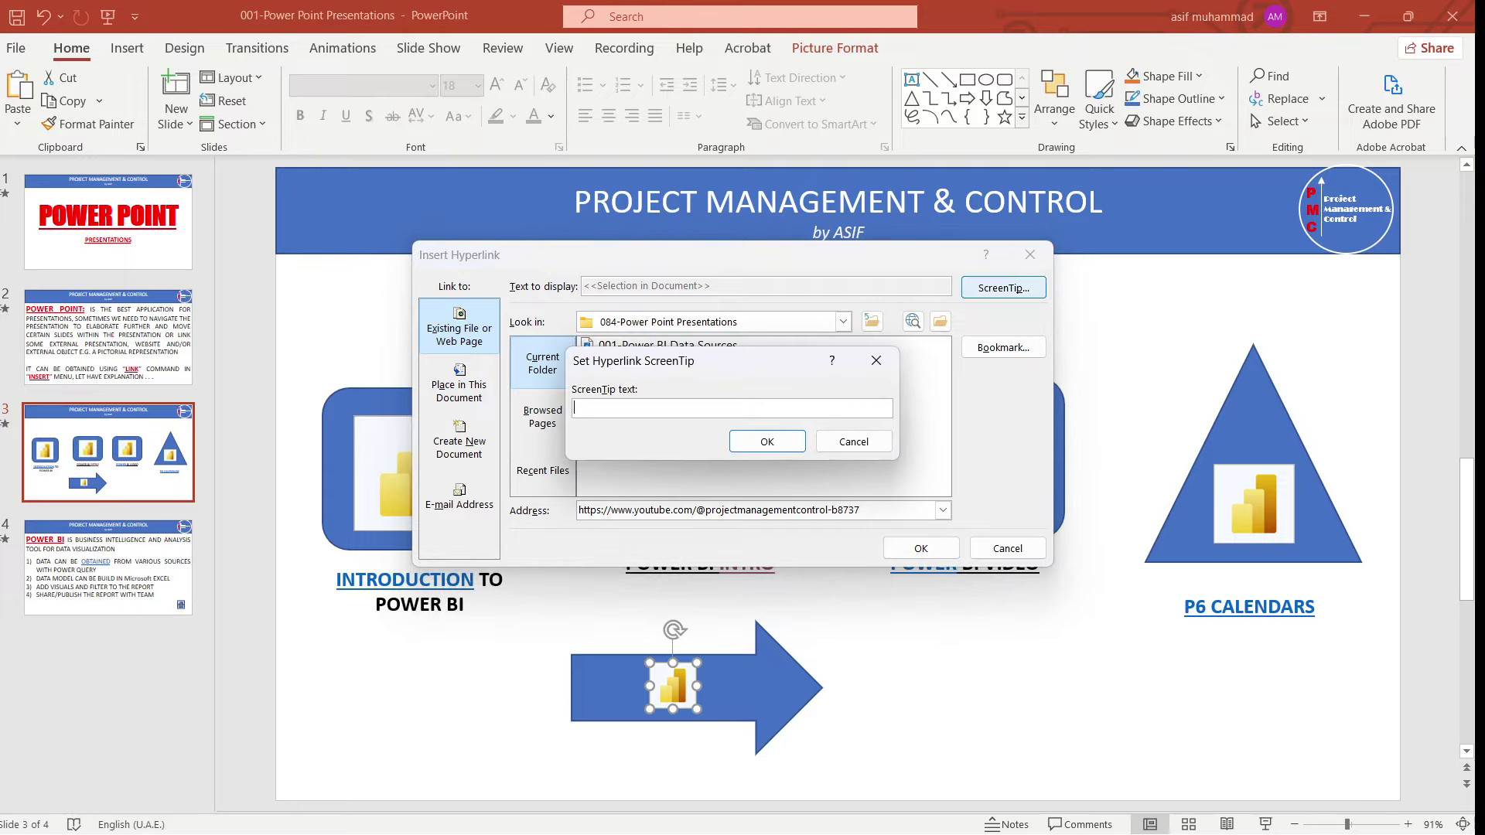
type("p")
key("BackSpace")
type("YO")
key("BackSpace")
key("BackSpace")
type("YOUTUB")
key("BackSpace")
type("BE VIDO")
key("BackSpace")
type("D")
key("BackSpace")
type("EO FOR P6 CALENDARS")
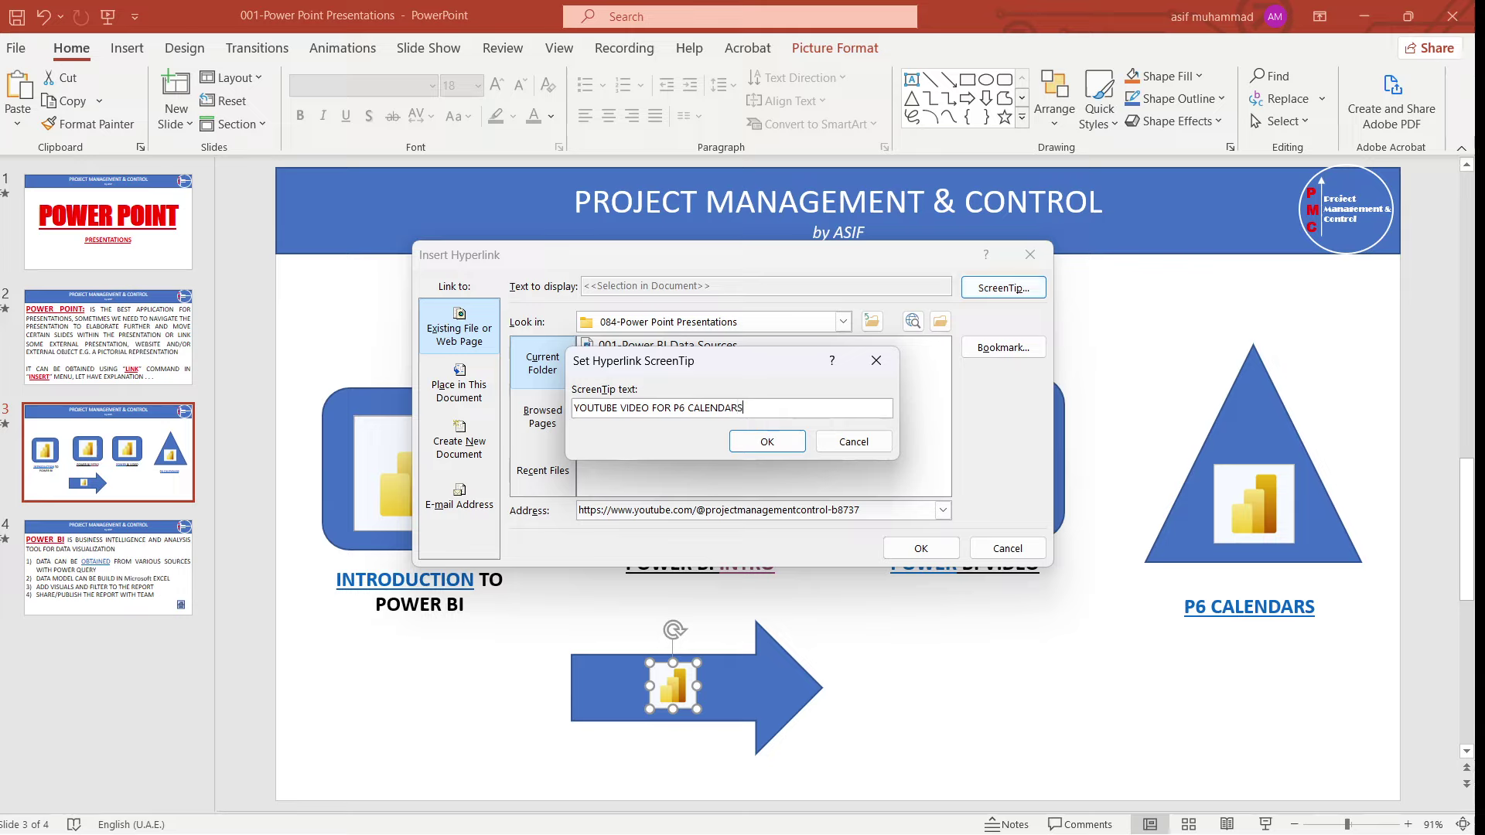
left_click(767, 441)
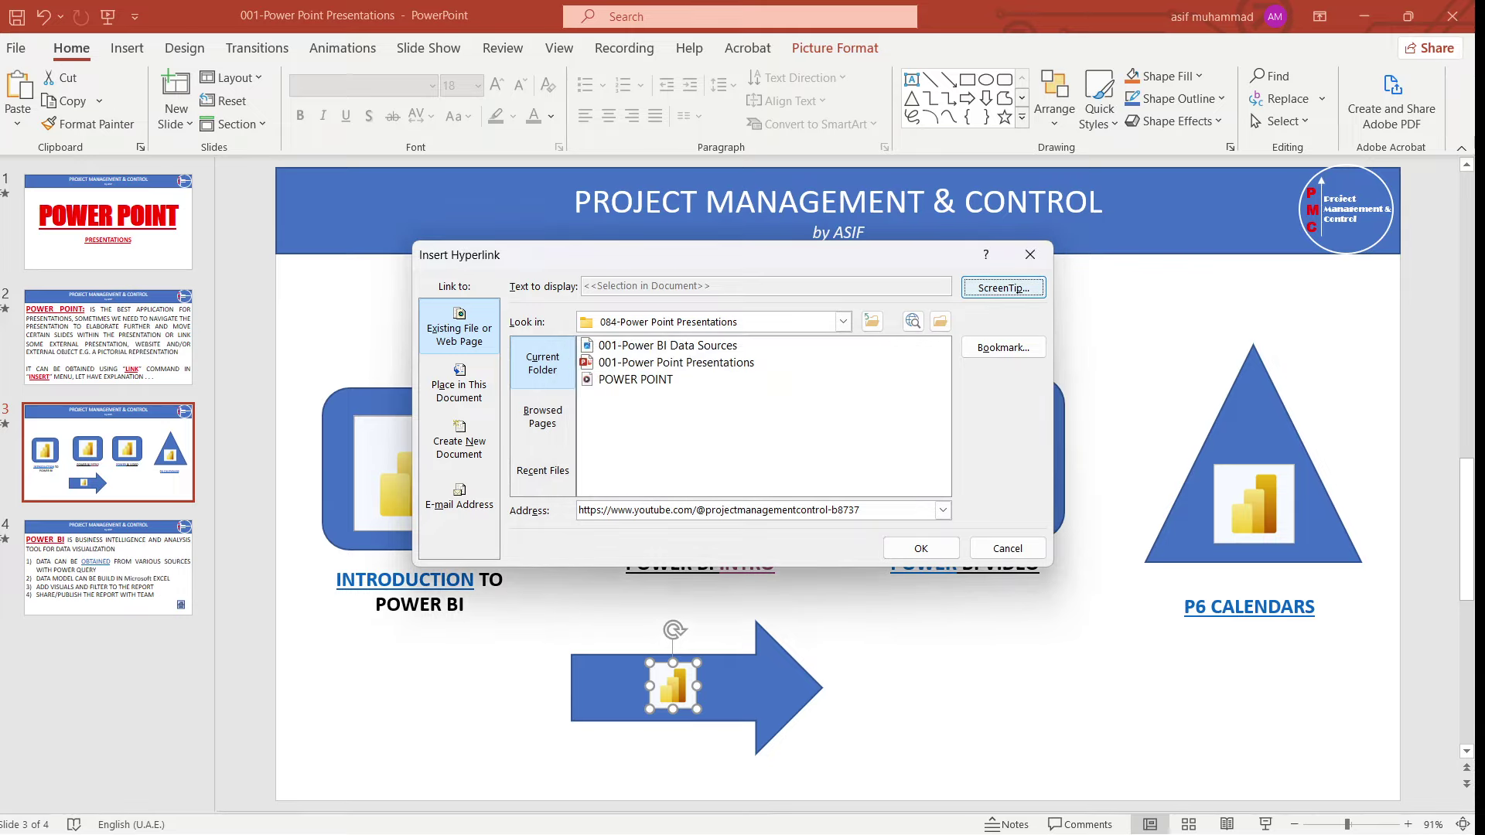
left_click(920, 549)
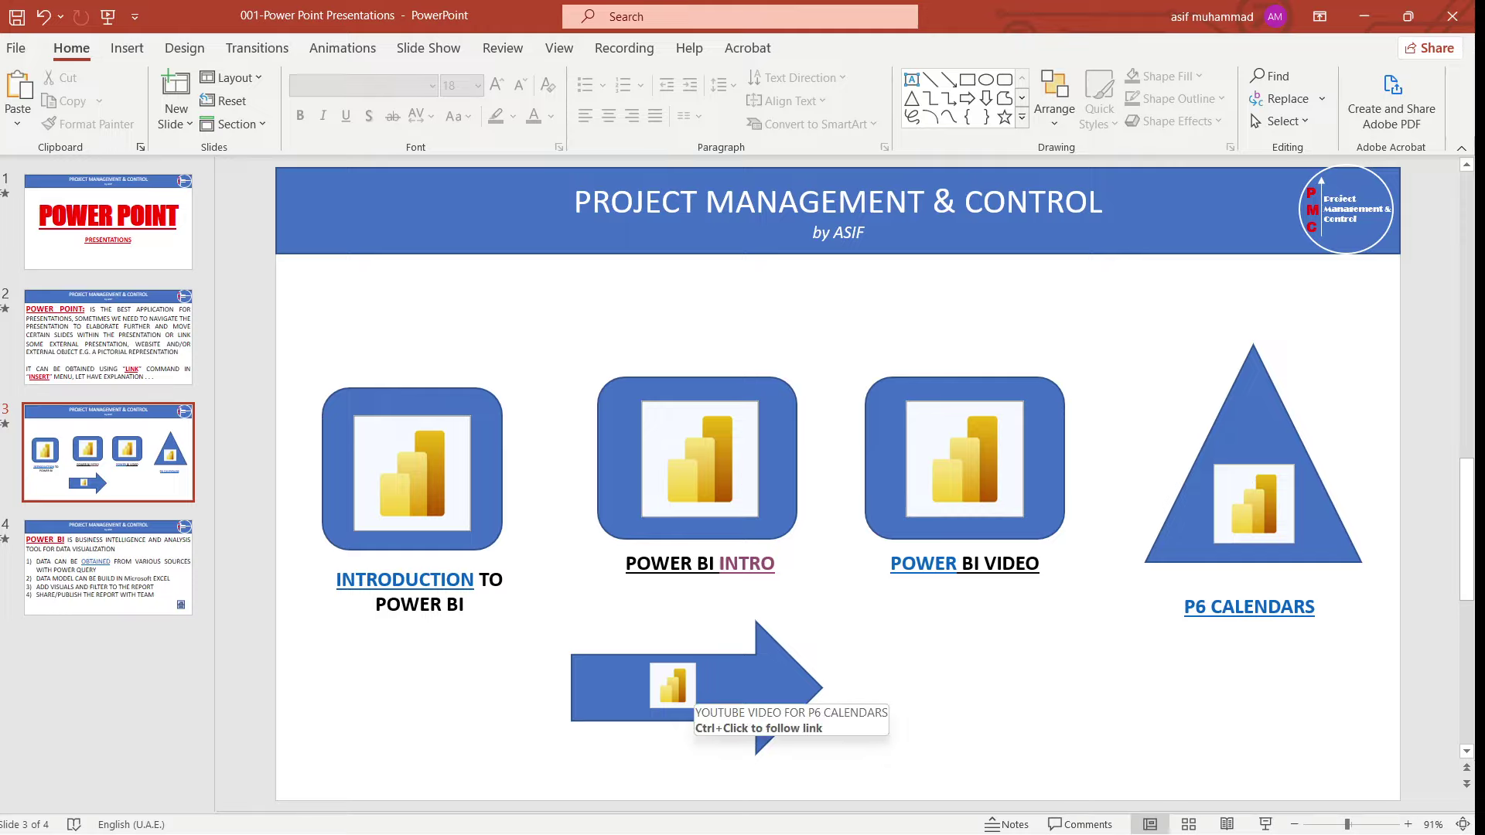
- Test the arrow picture's link in the browser, close the opened channel page and return to PowerPoint
left_click(685, 696, "ctrl")
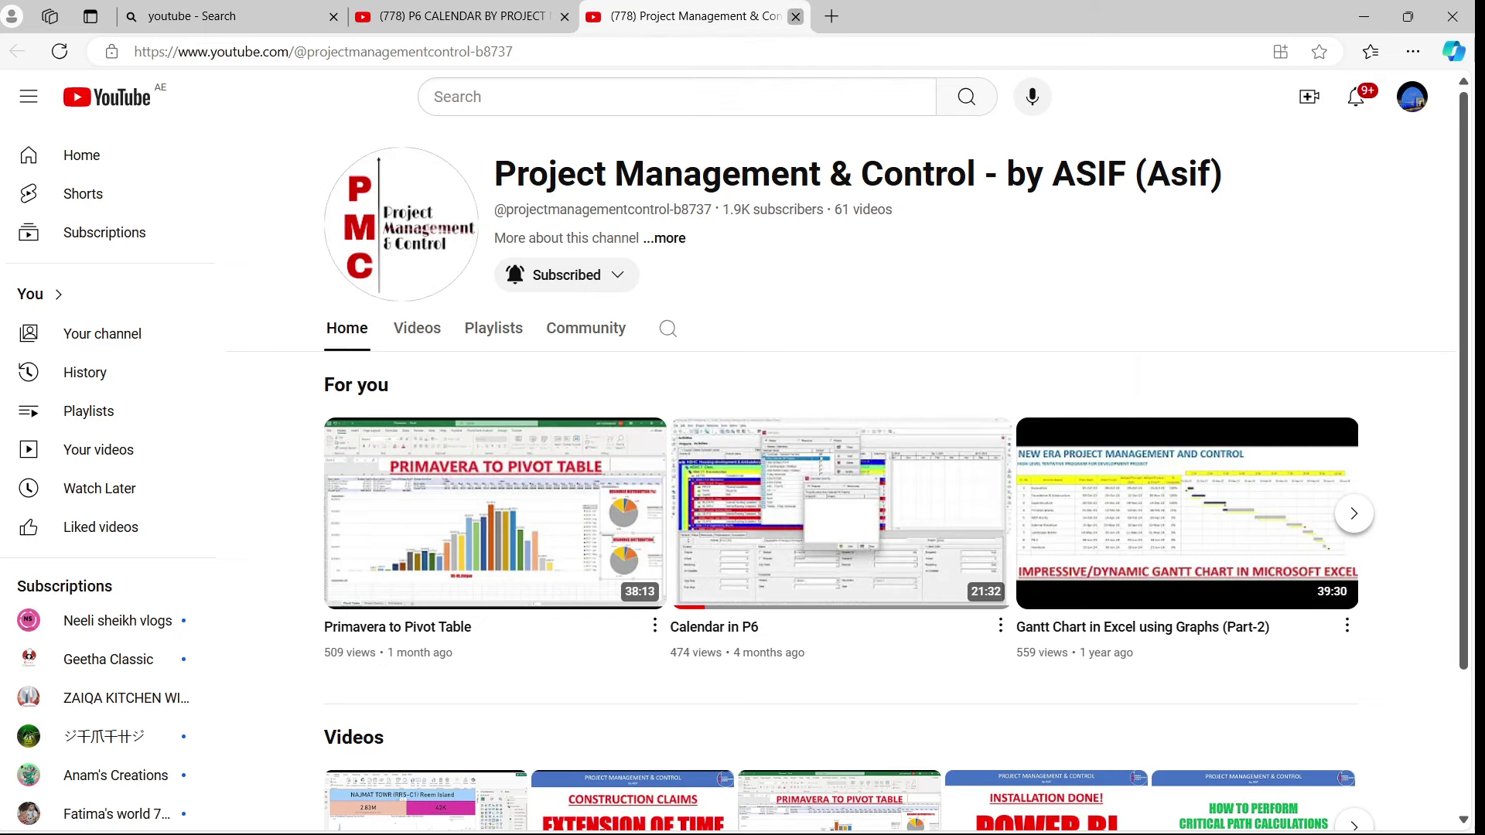
left_click(794, 16)
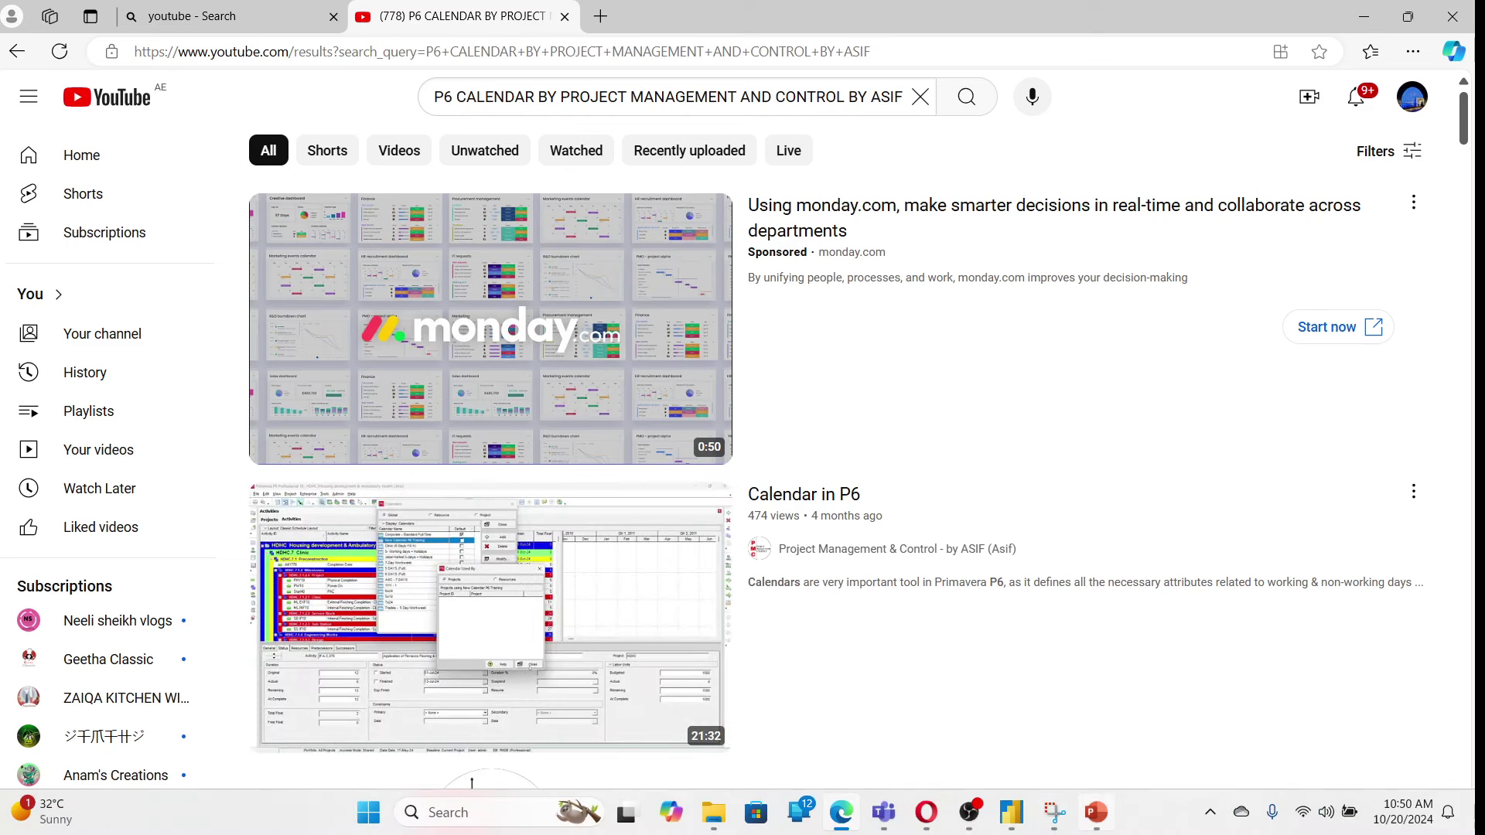
left_click(1096, 812)
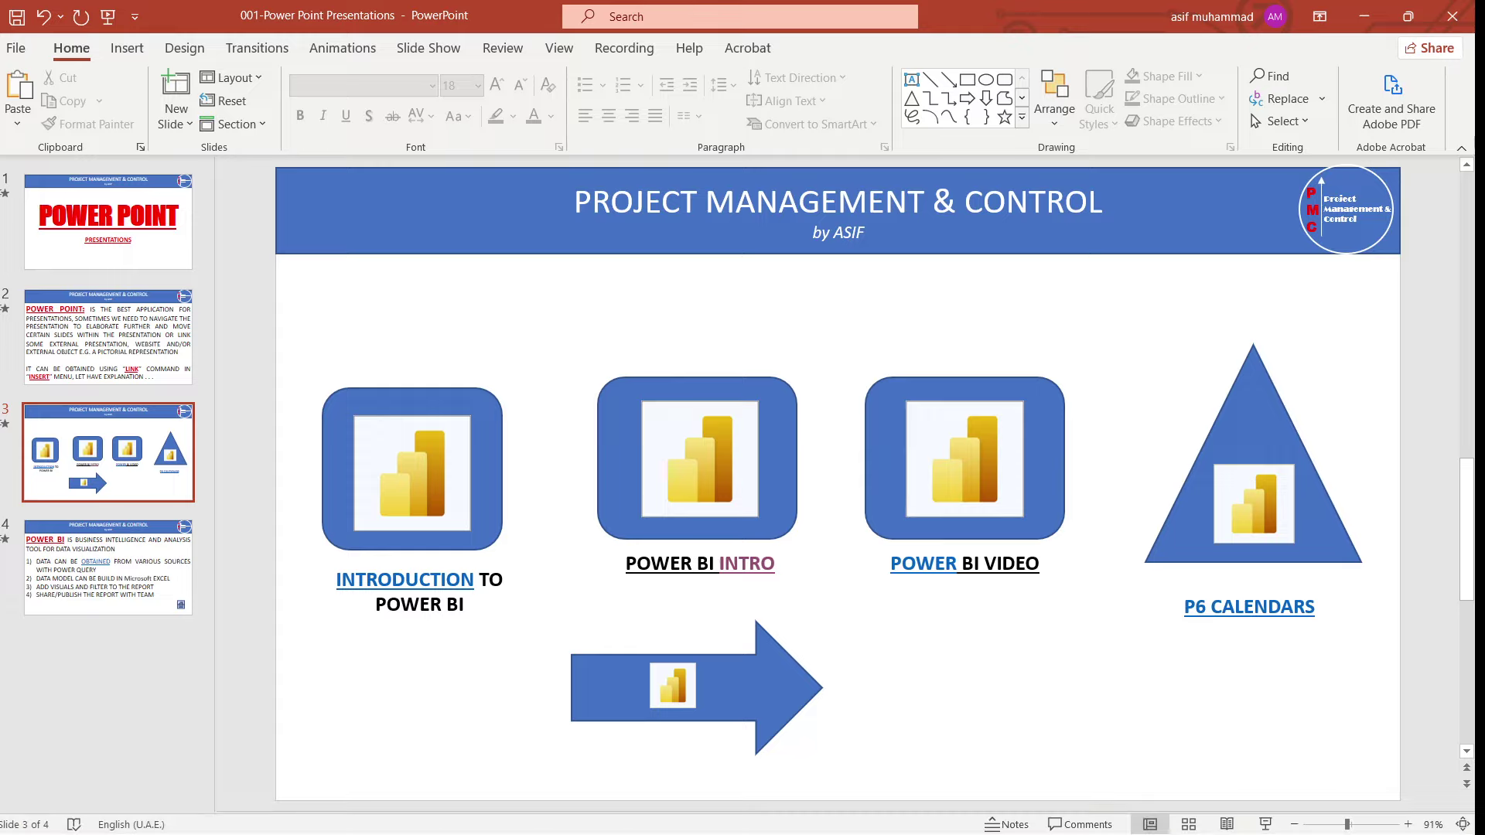
- Delete the triangle, its logo picture and the "P6 CALENDARS" caption from slide 3
left_click(1253, 551)
key("Delete")
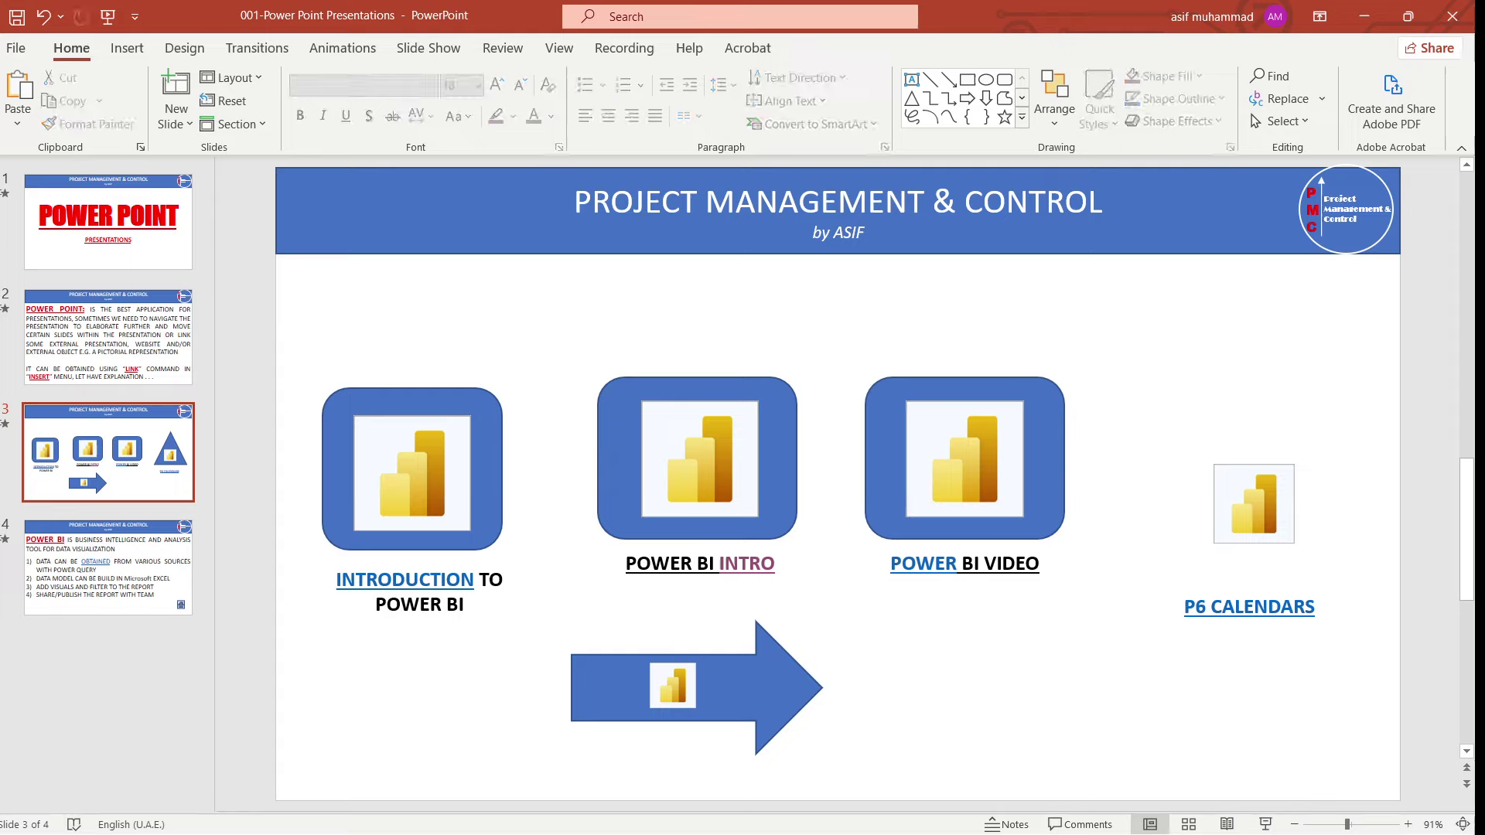
left_click(1253, 503)
key("Delete")
left_click(1253, 607)
left_click(1274, 589)
key("Delete")
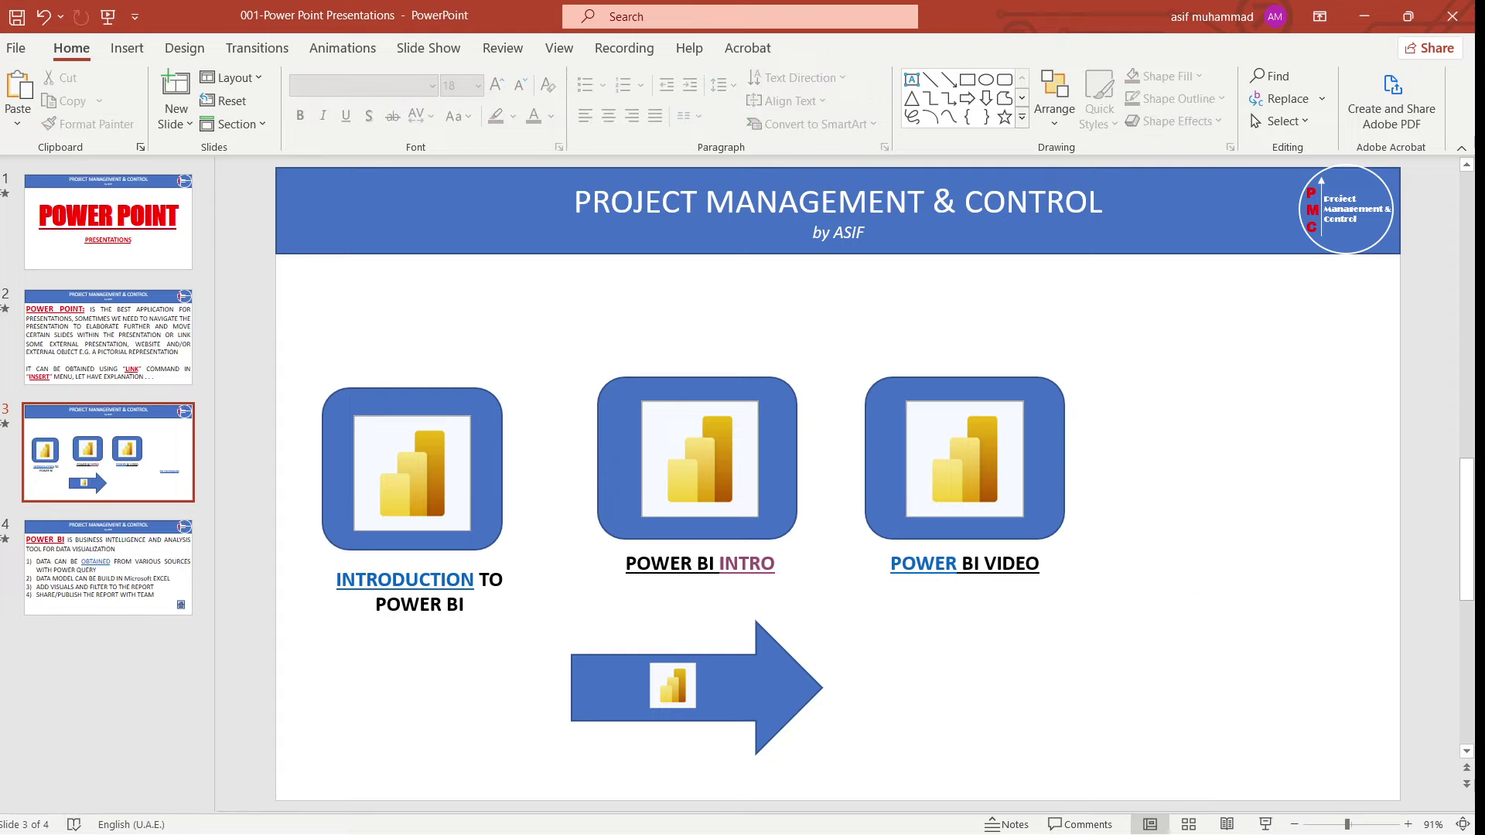
- Delete the right block arrow and its logo picture from slide 3
left_click(735, 688)
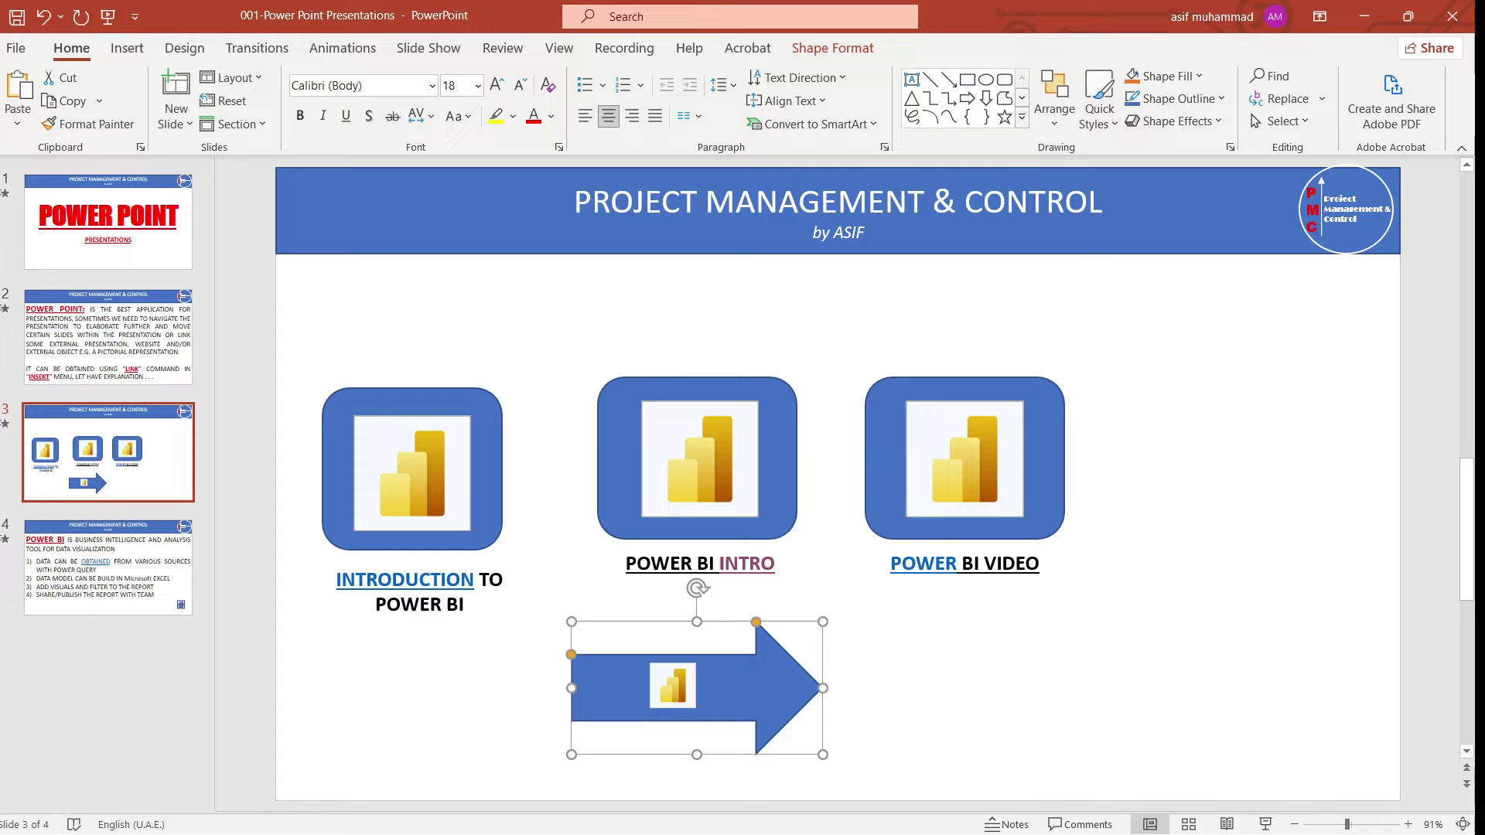
key("Delete")
left_click(678, 682)
key("Delete")
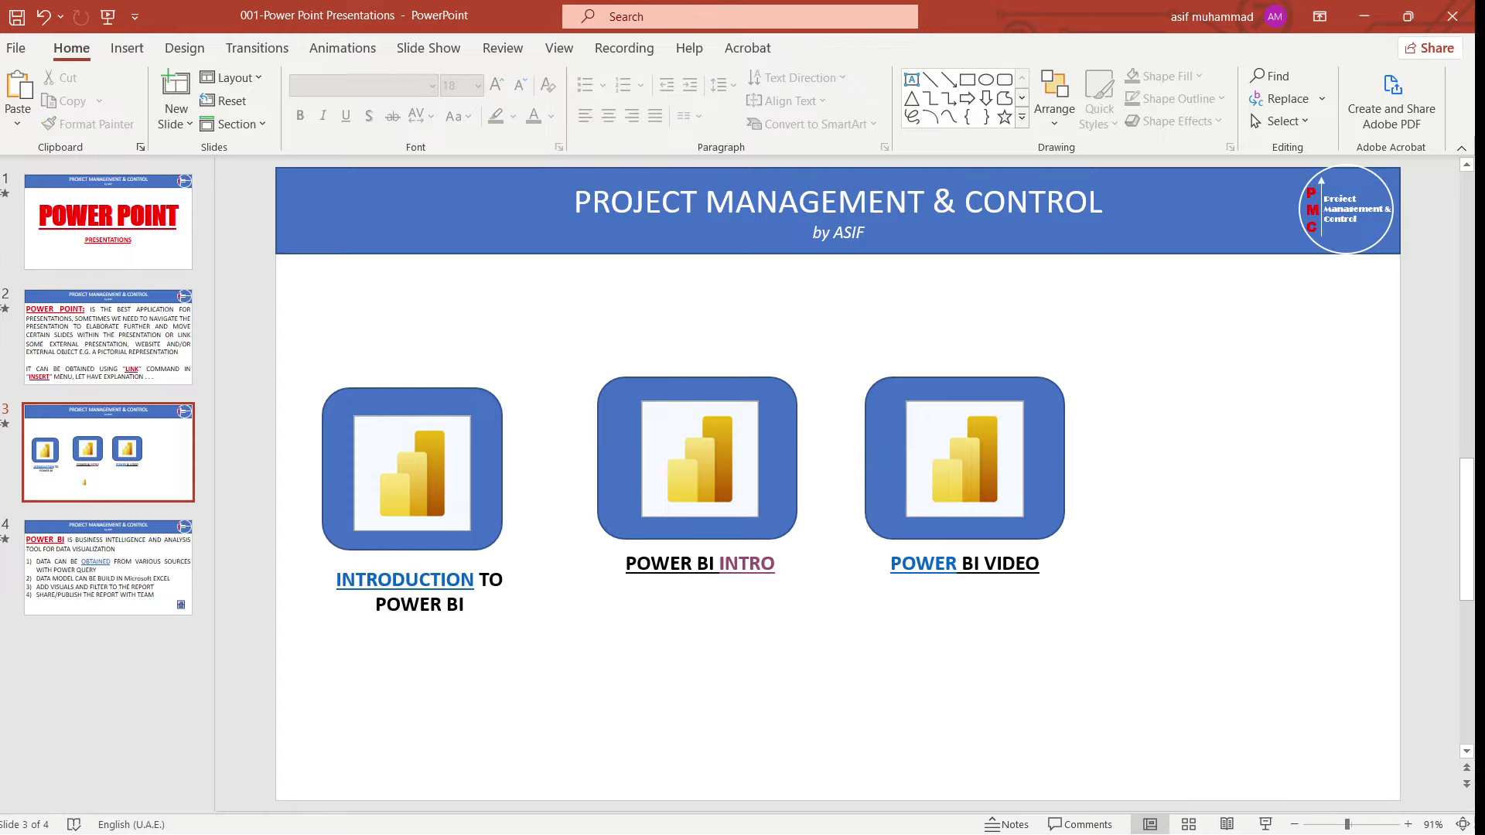
- Apply the Zoom transition with the In effect option to slide 3
left_click(491, 479)
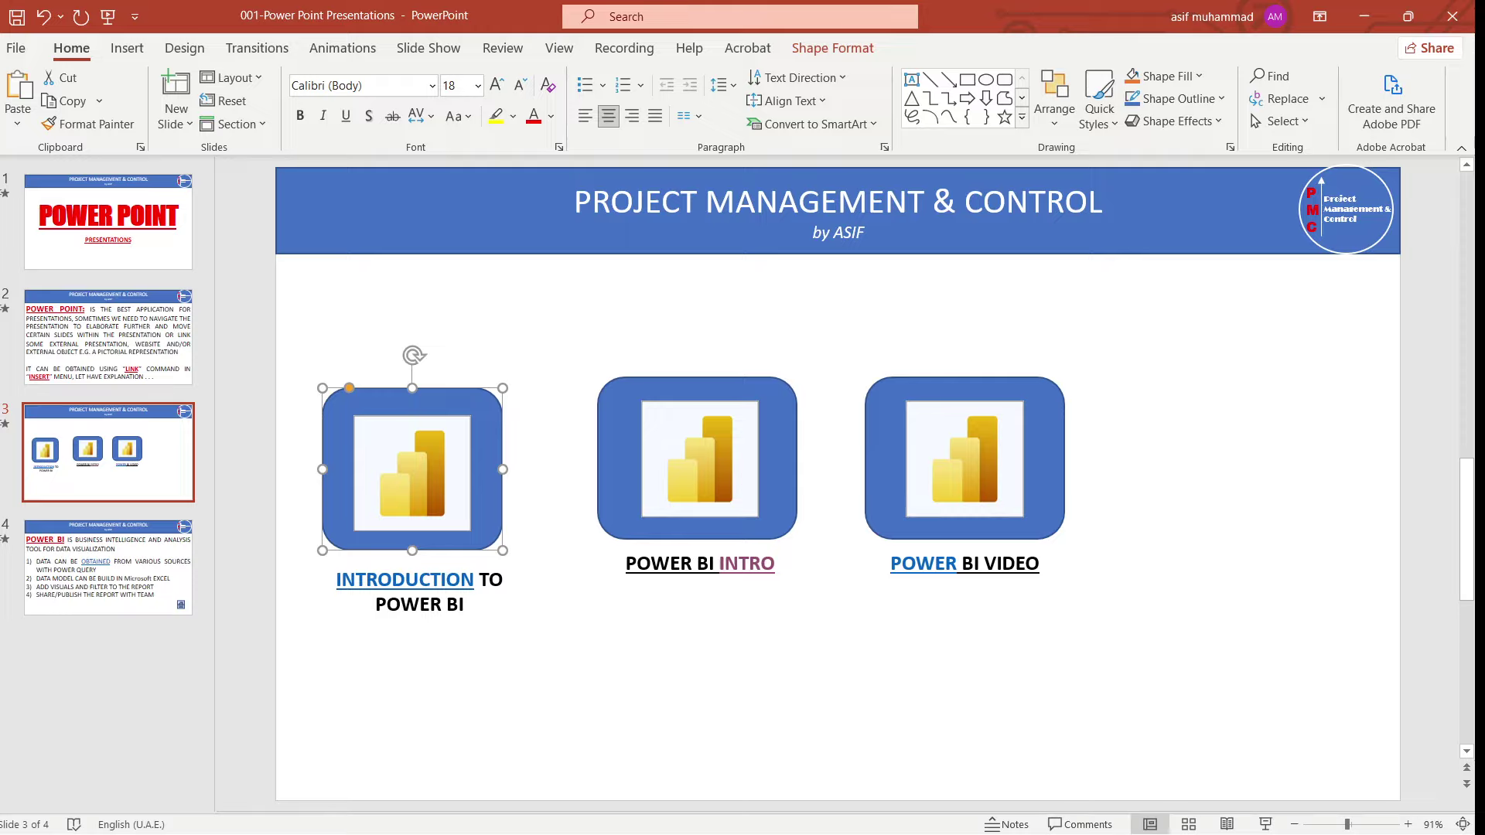
left_click(257, 49)
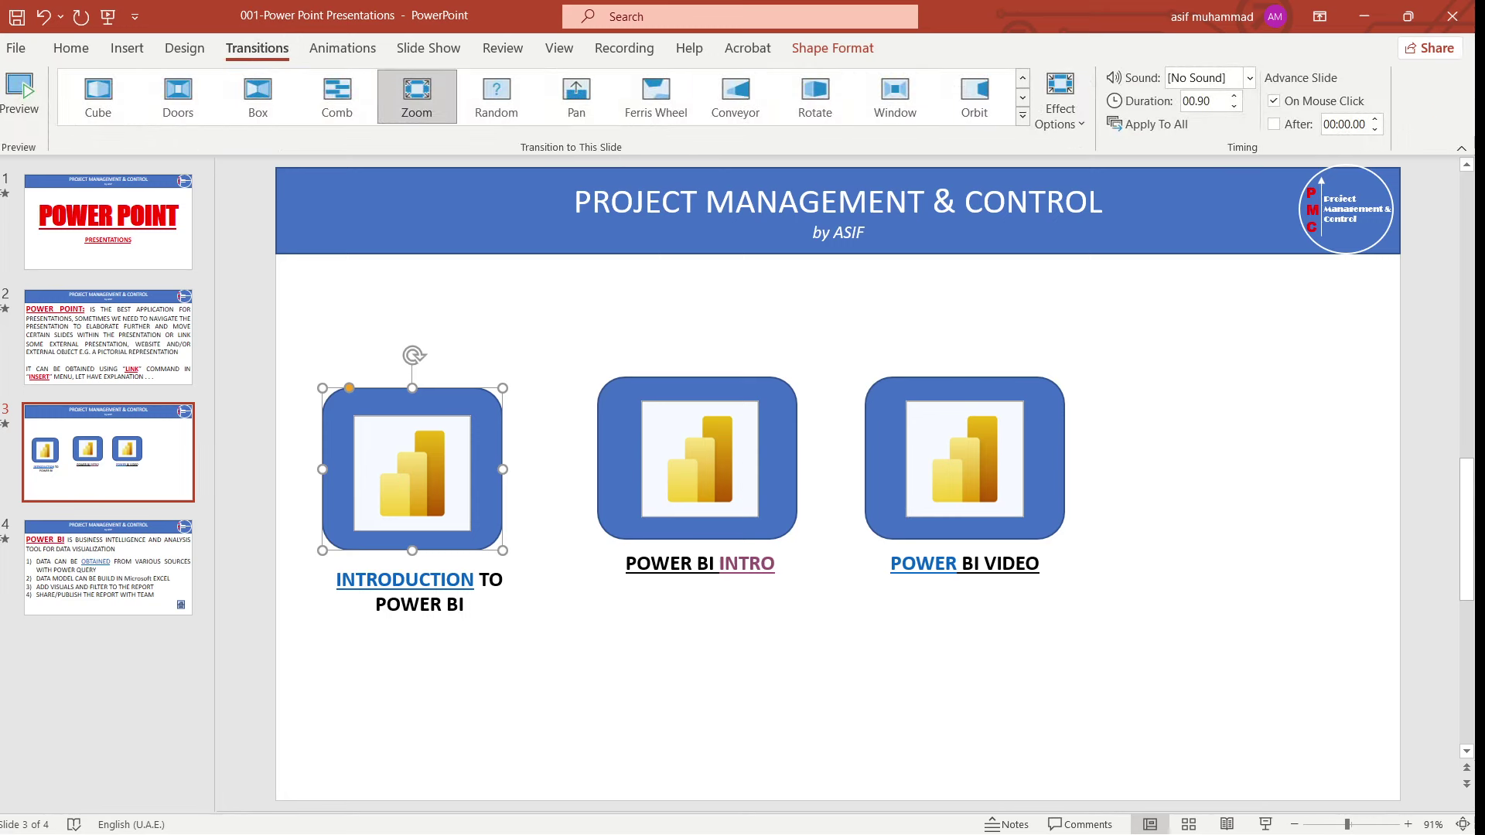
left_click(1023, 116)
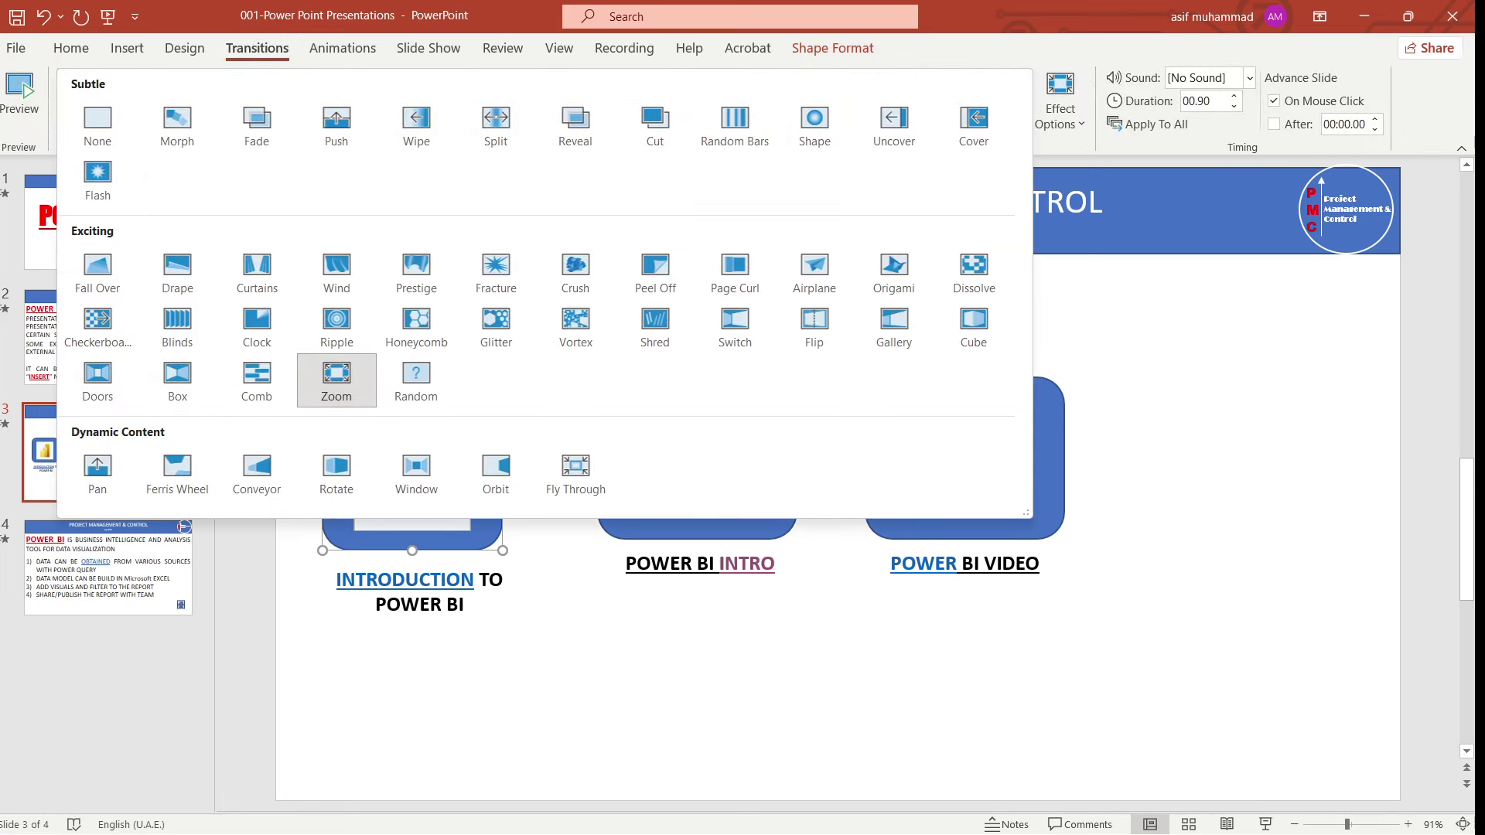
left_click(336, 379)
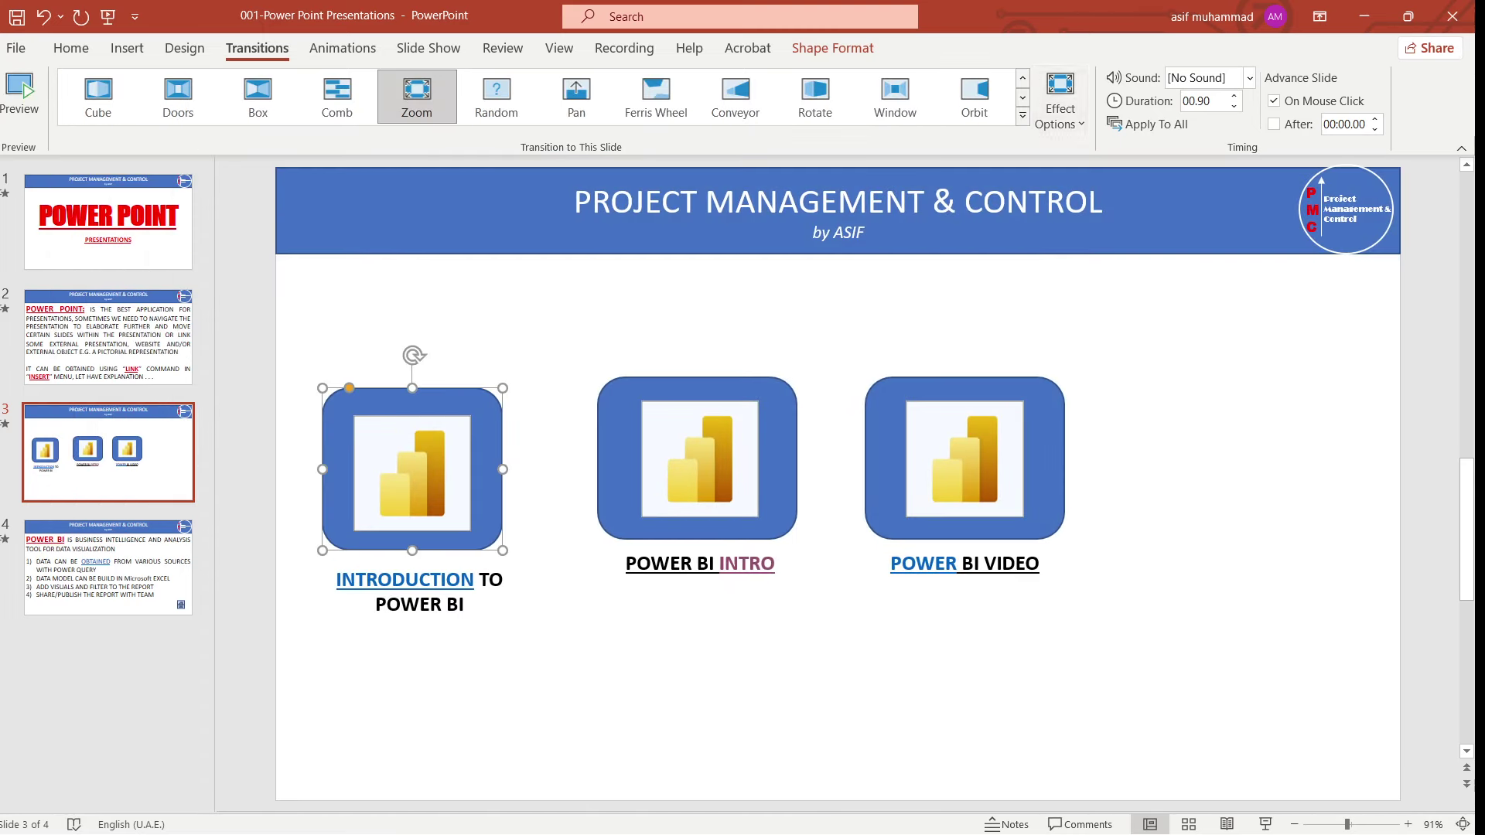
left_click(1059, 108)
left_click(1060, 109)
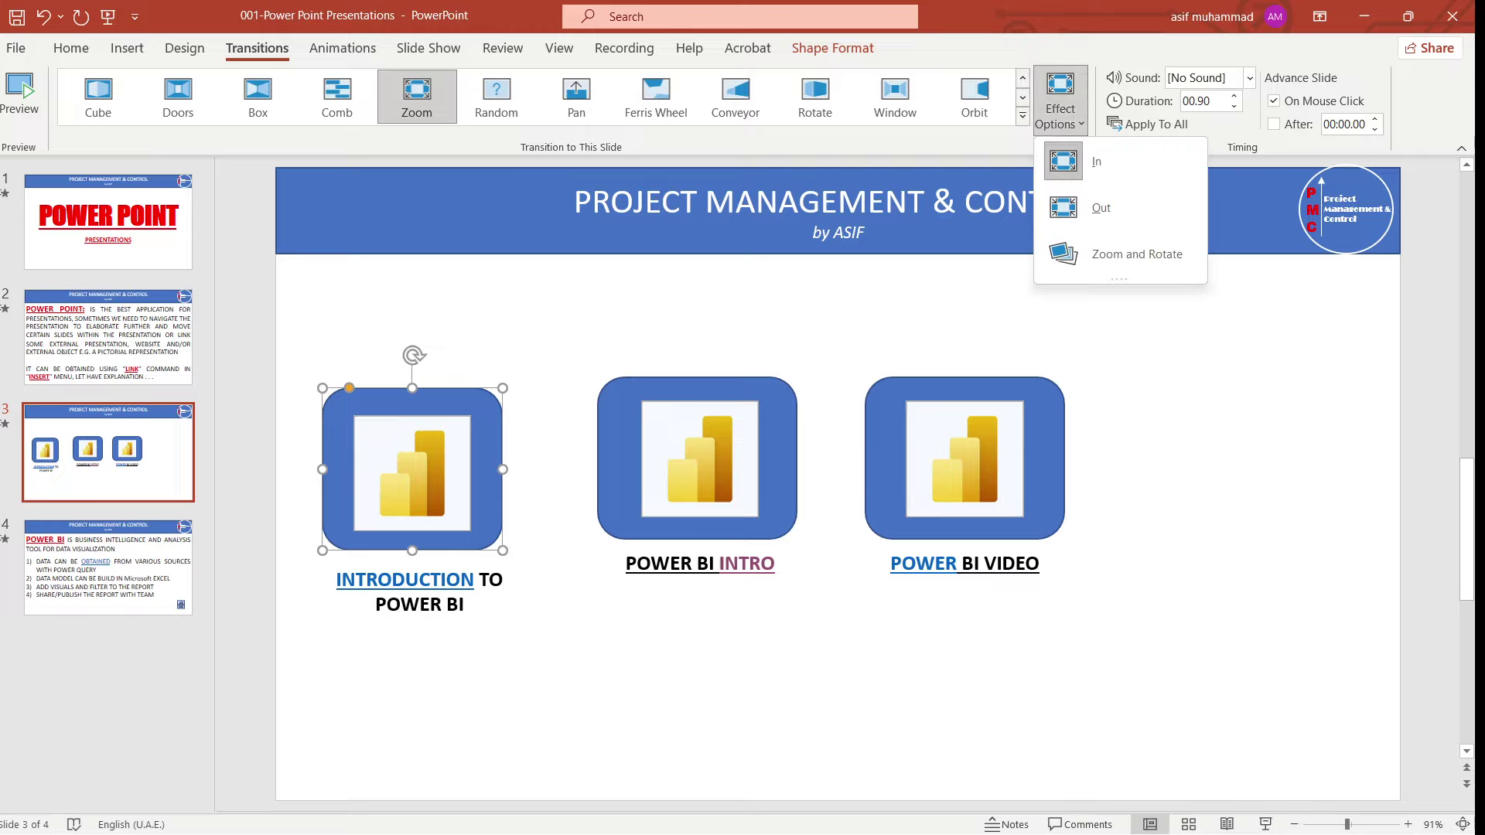
left_click(1093, 156)
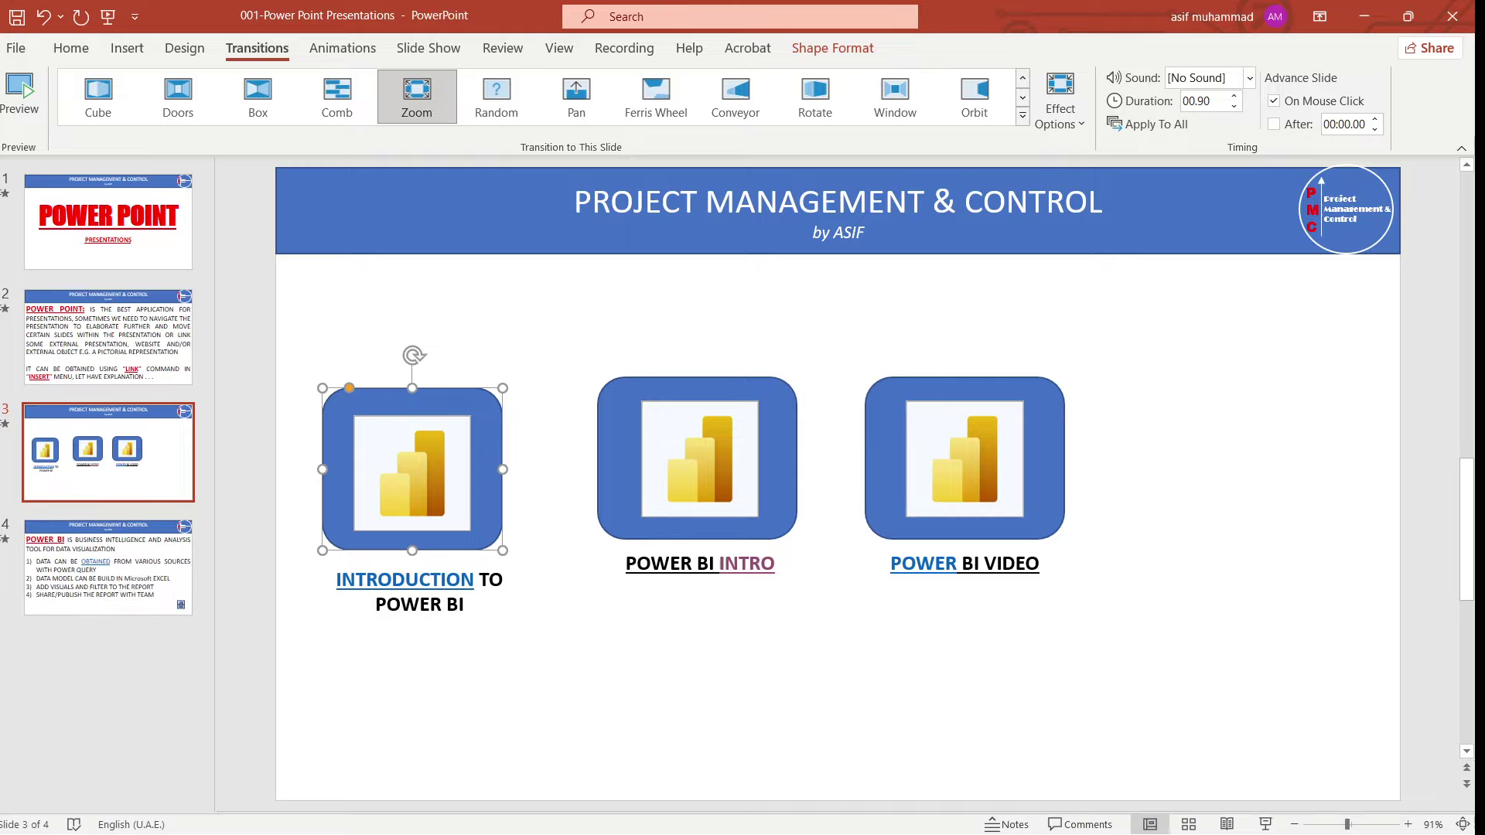
- Remove the existing hyperlink from the word "OBTAINED" on slide 4
left_click(90, 572)
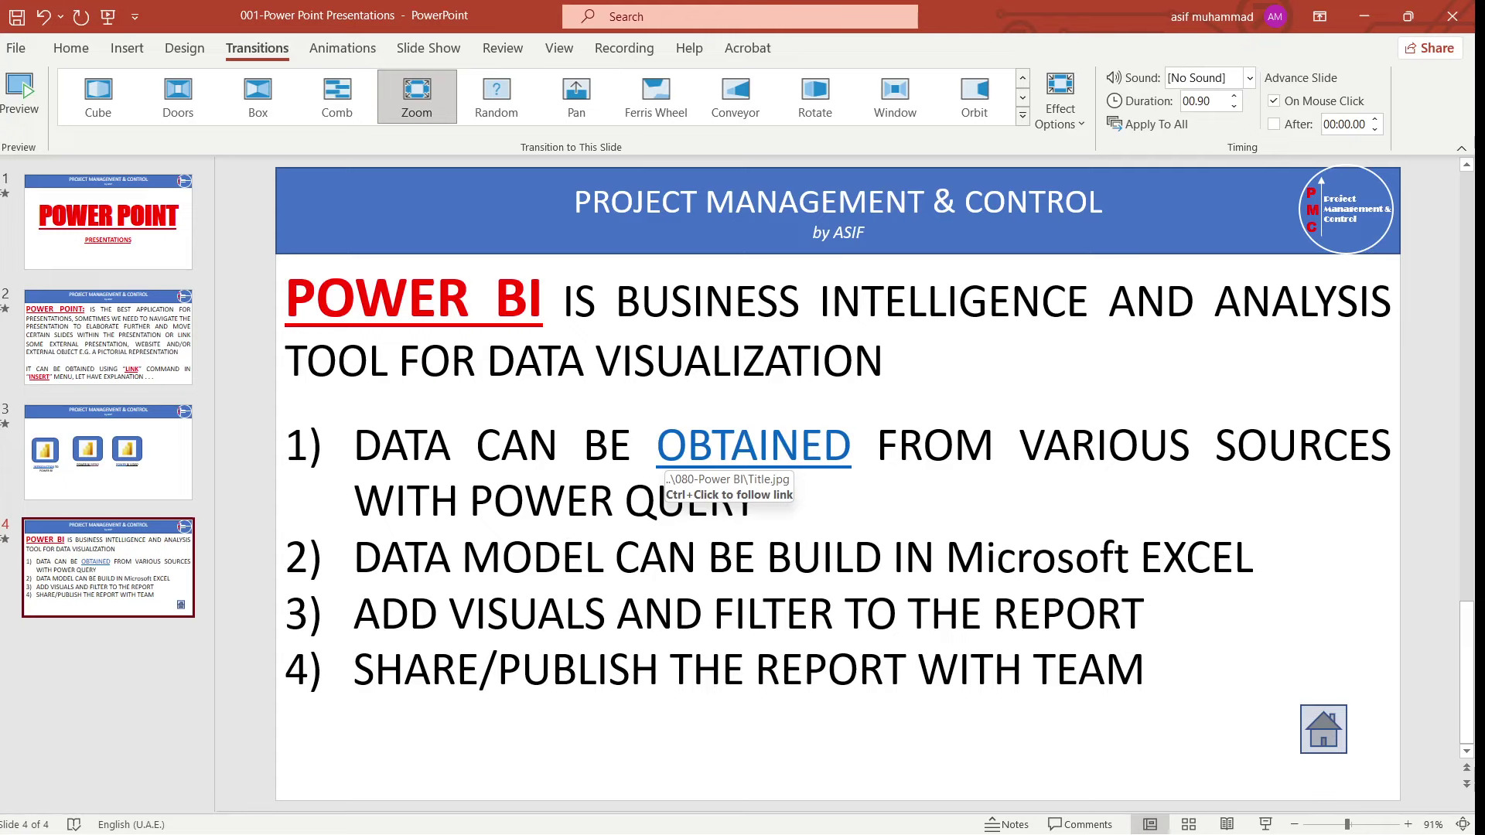
right_click(767, 453)
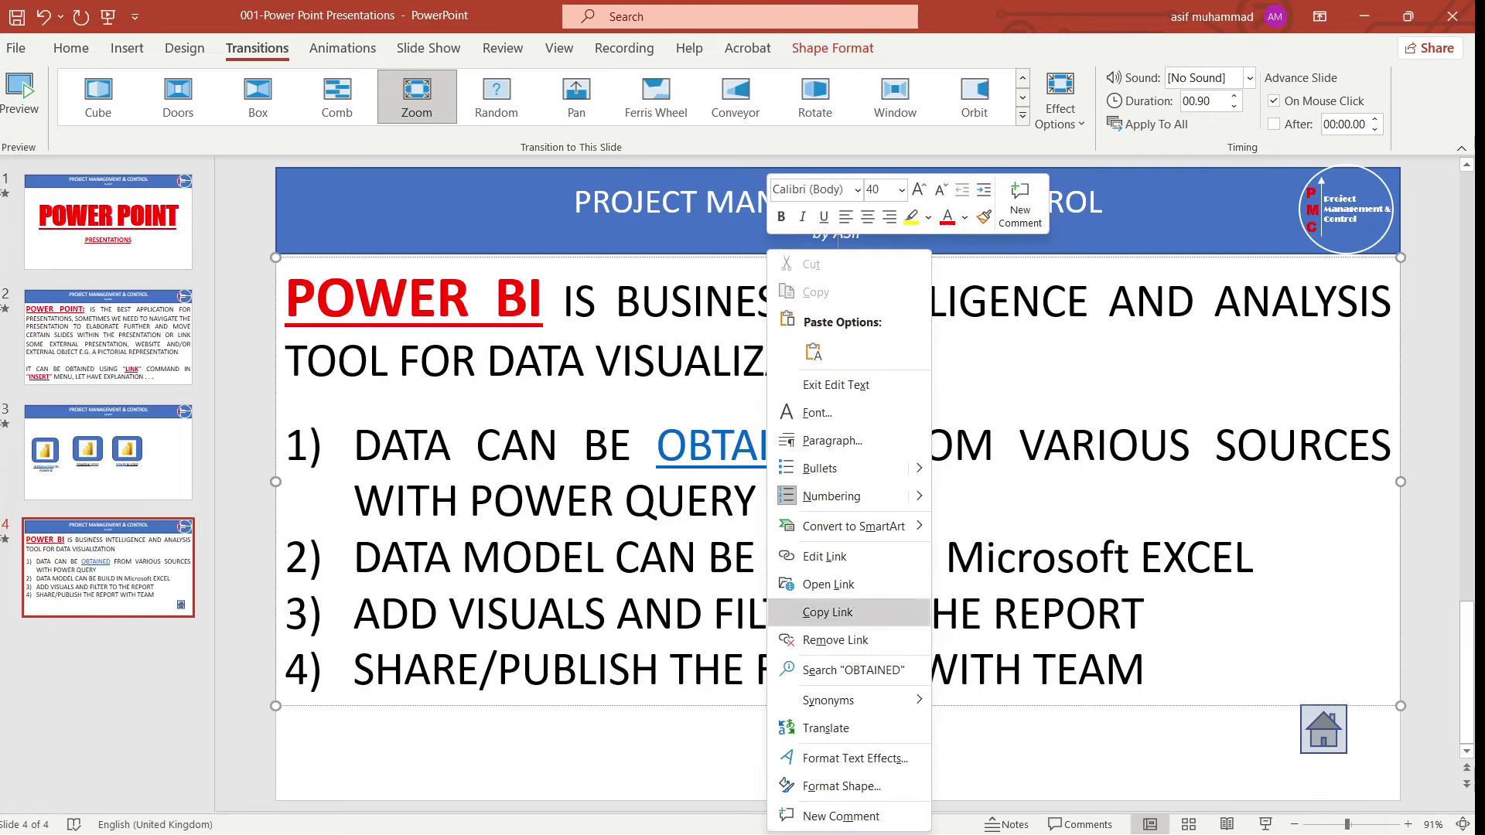
left_click(835, 640)
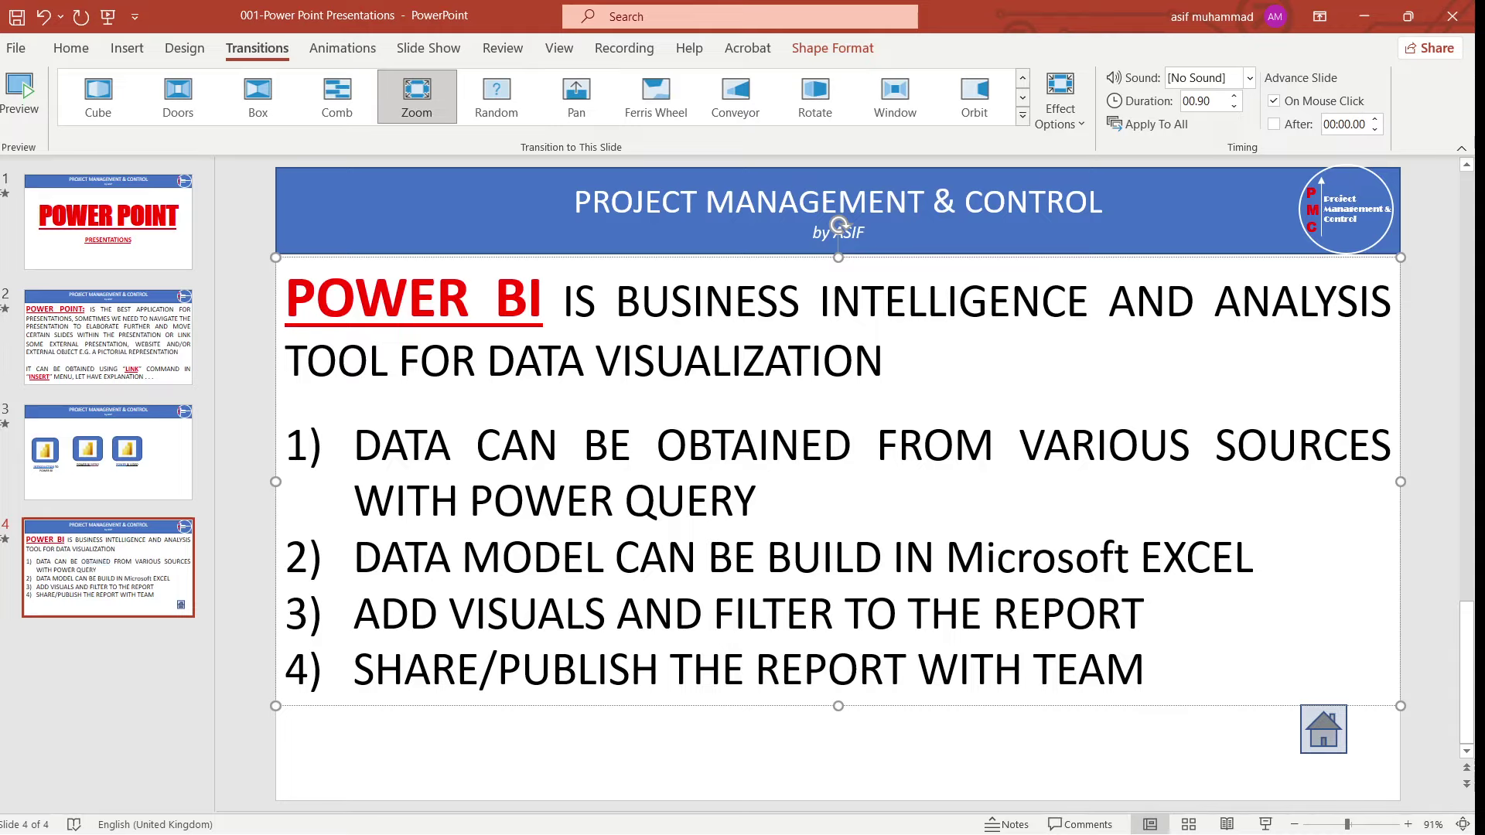
- Link the word "OBTAINED" on slide 4 to 001-Power BI Data Sources.jpg in the 084-Power Point Presentations folder
right_click(773, 444)
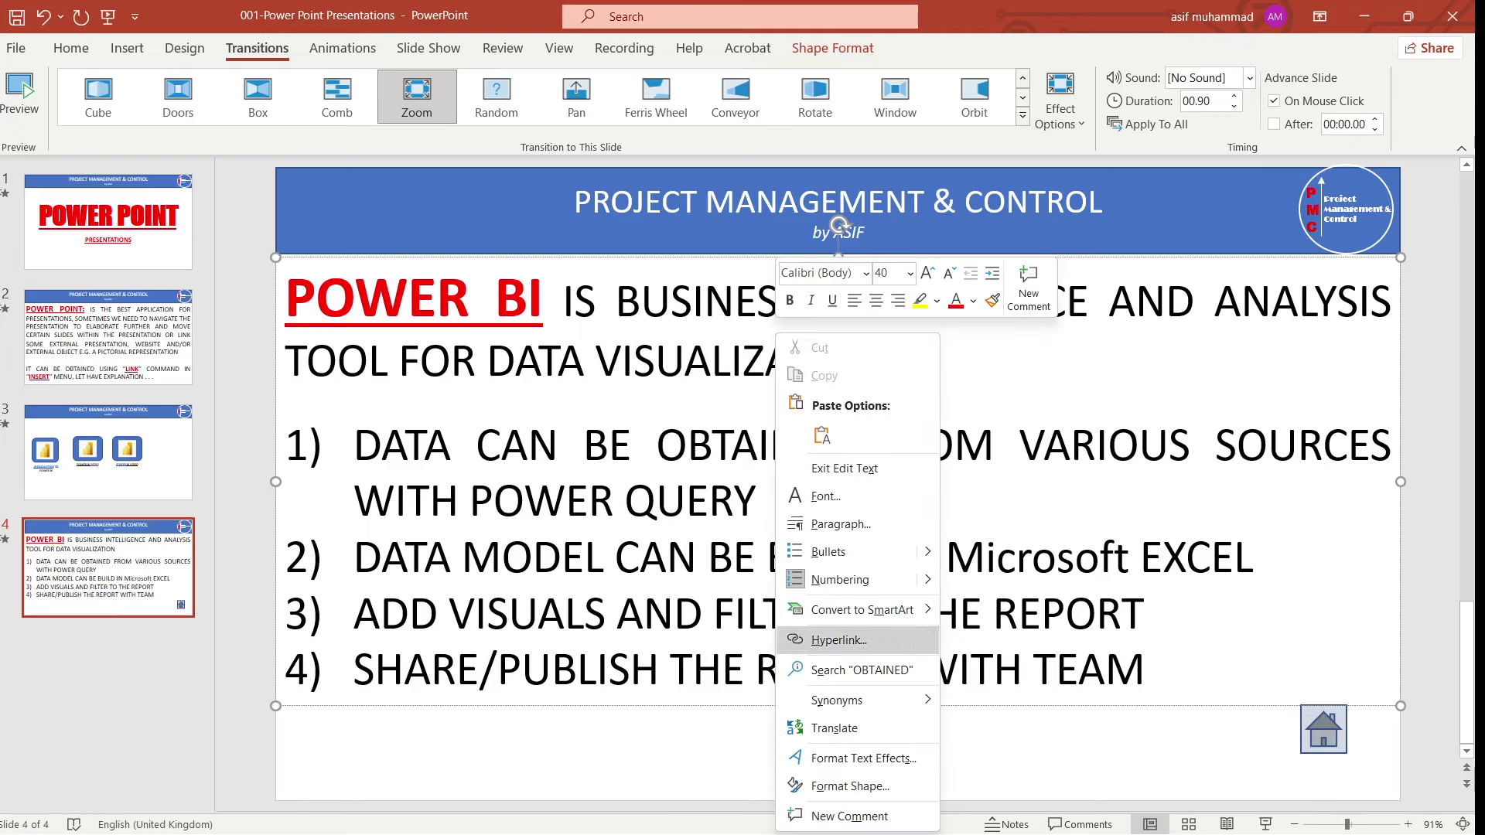
left_click(839, 639)
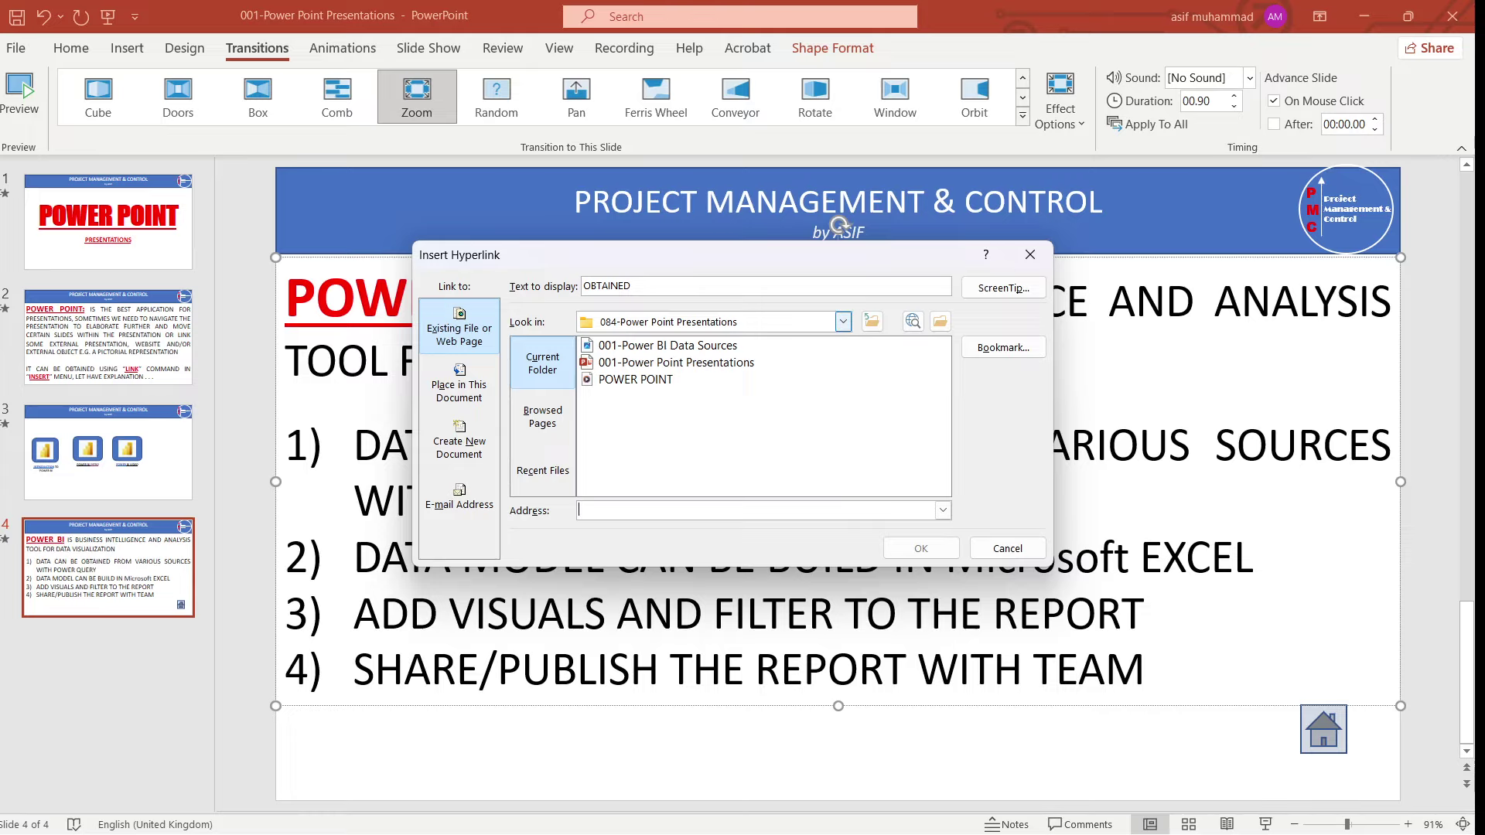
left_click(843, 322)
key("Return")
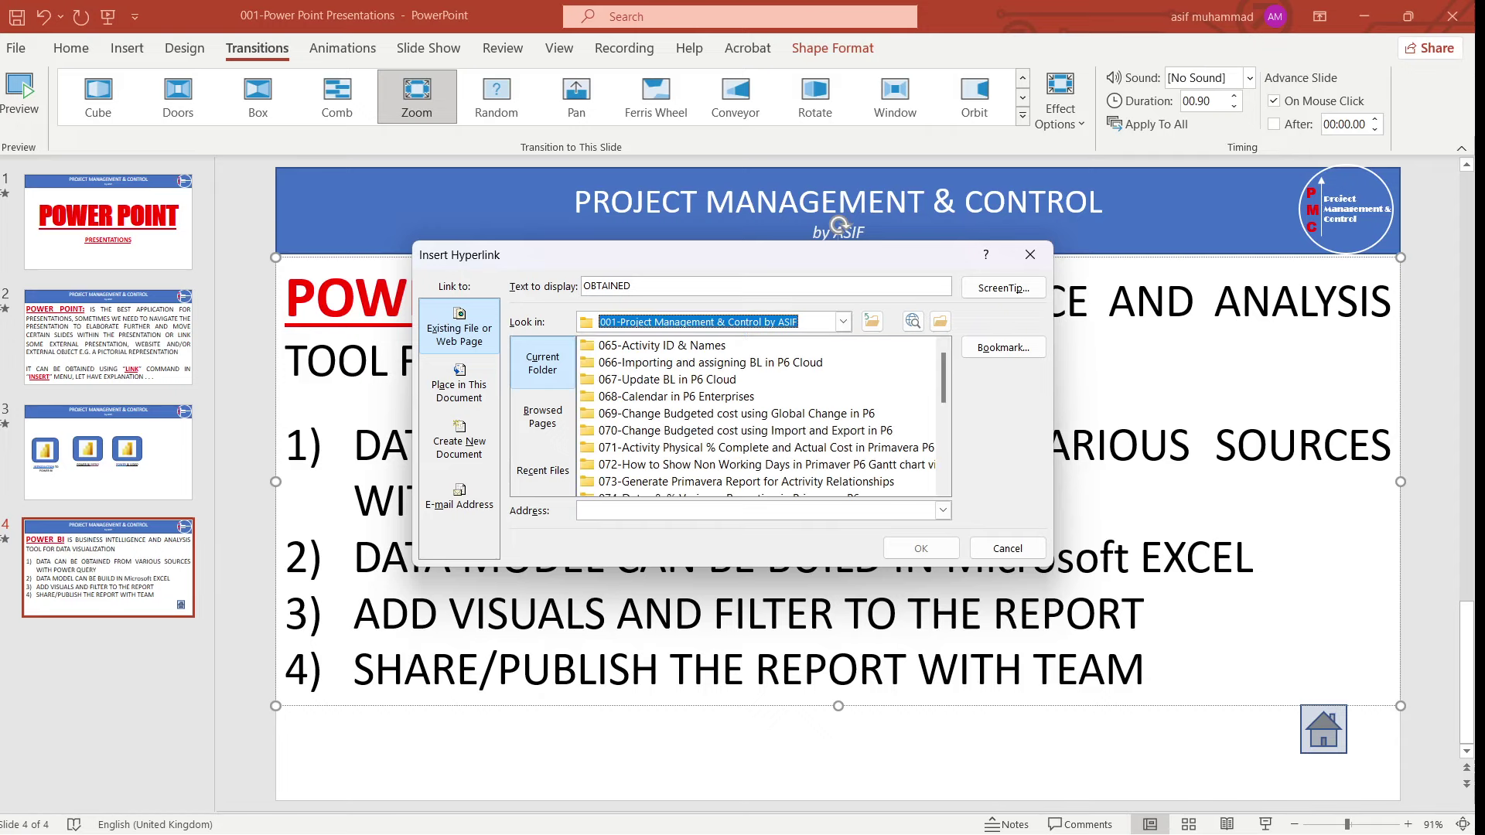
scroll(762, 417, "down", 3)
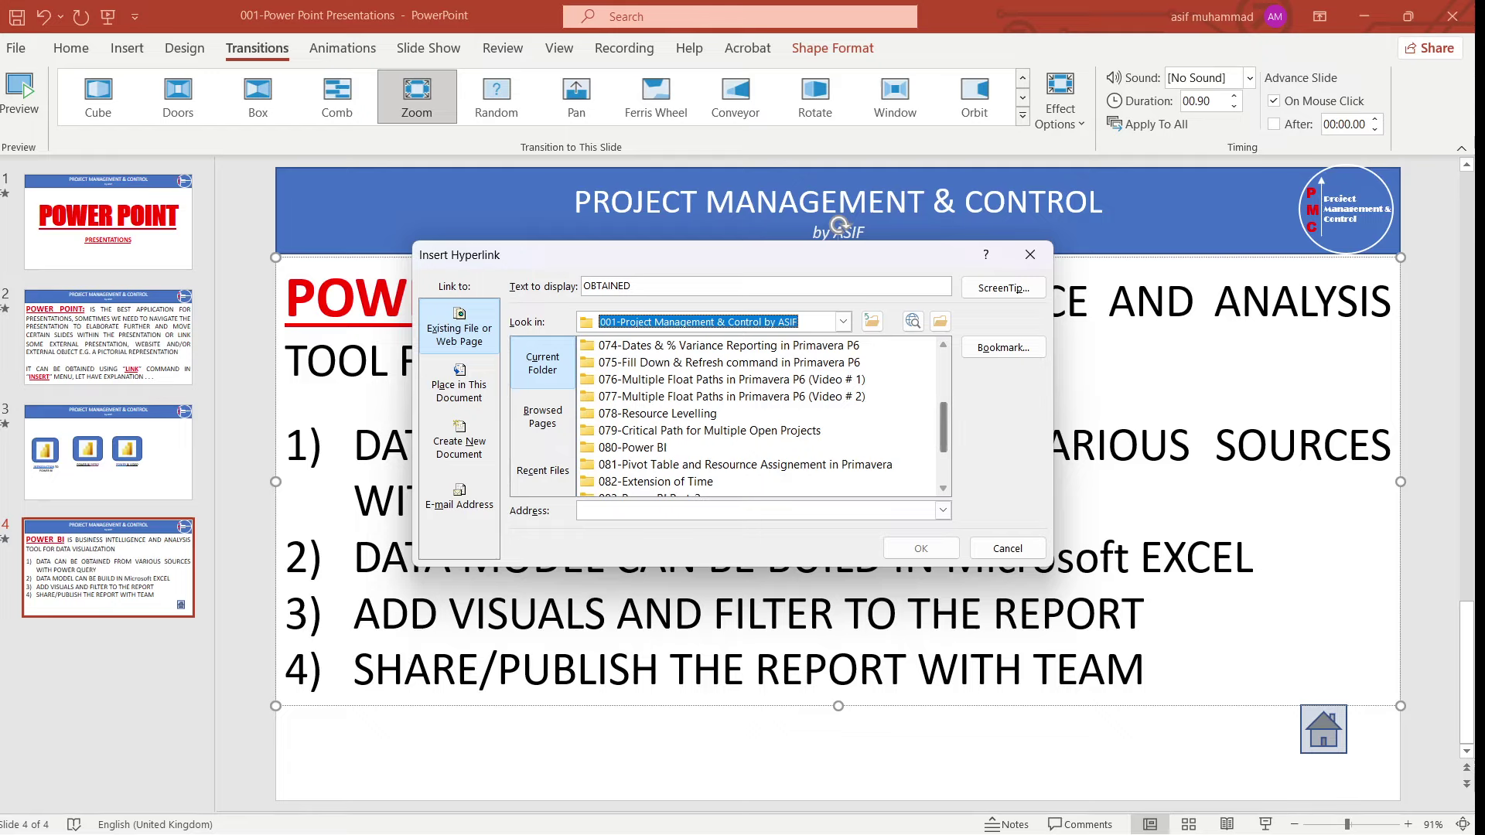
scroll(761, 418, "down", 1)
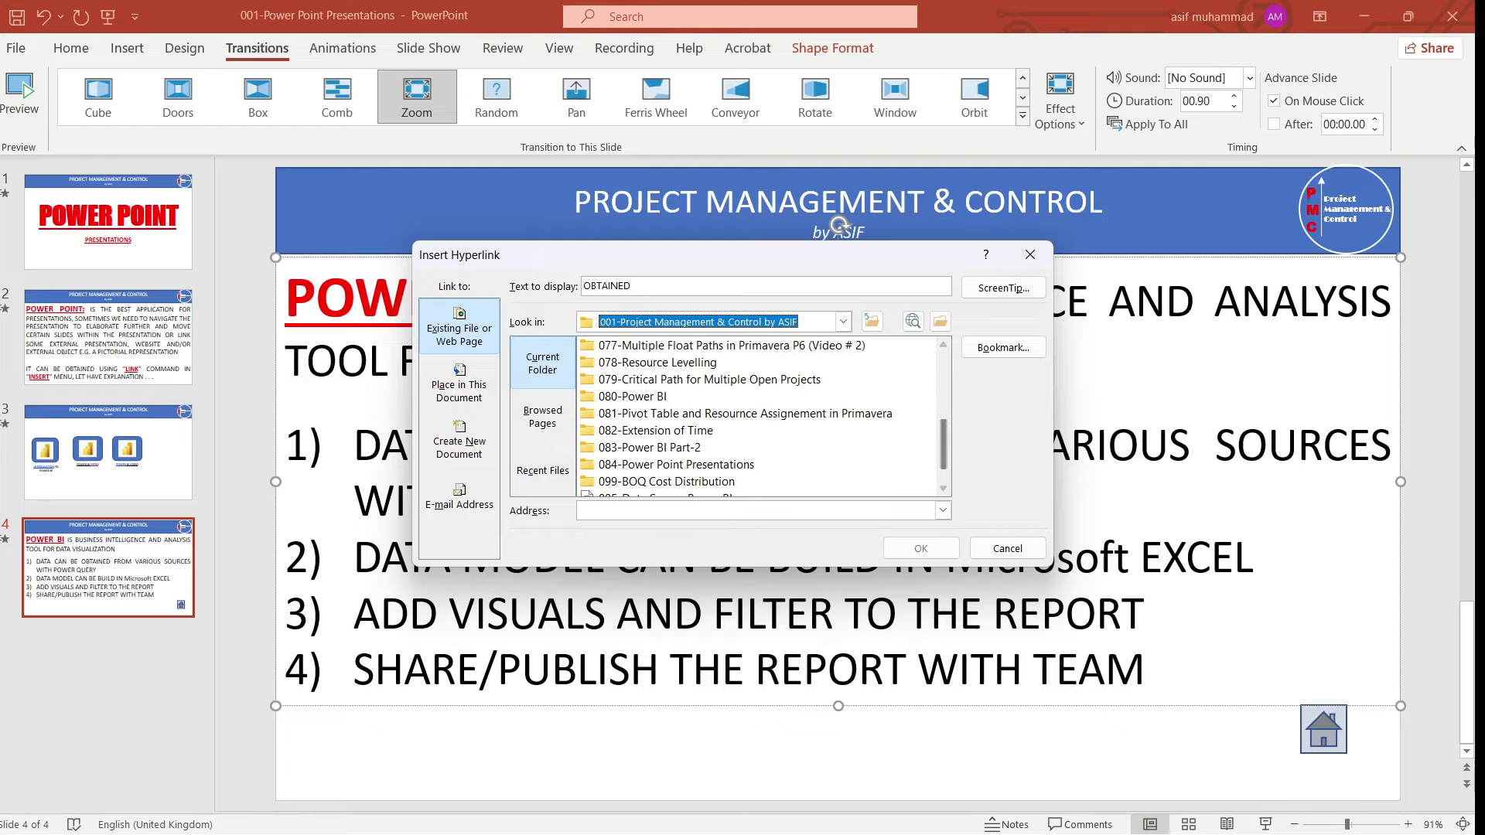
double_click(675, 464)
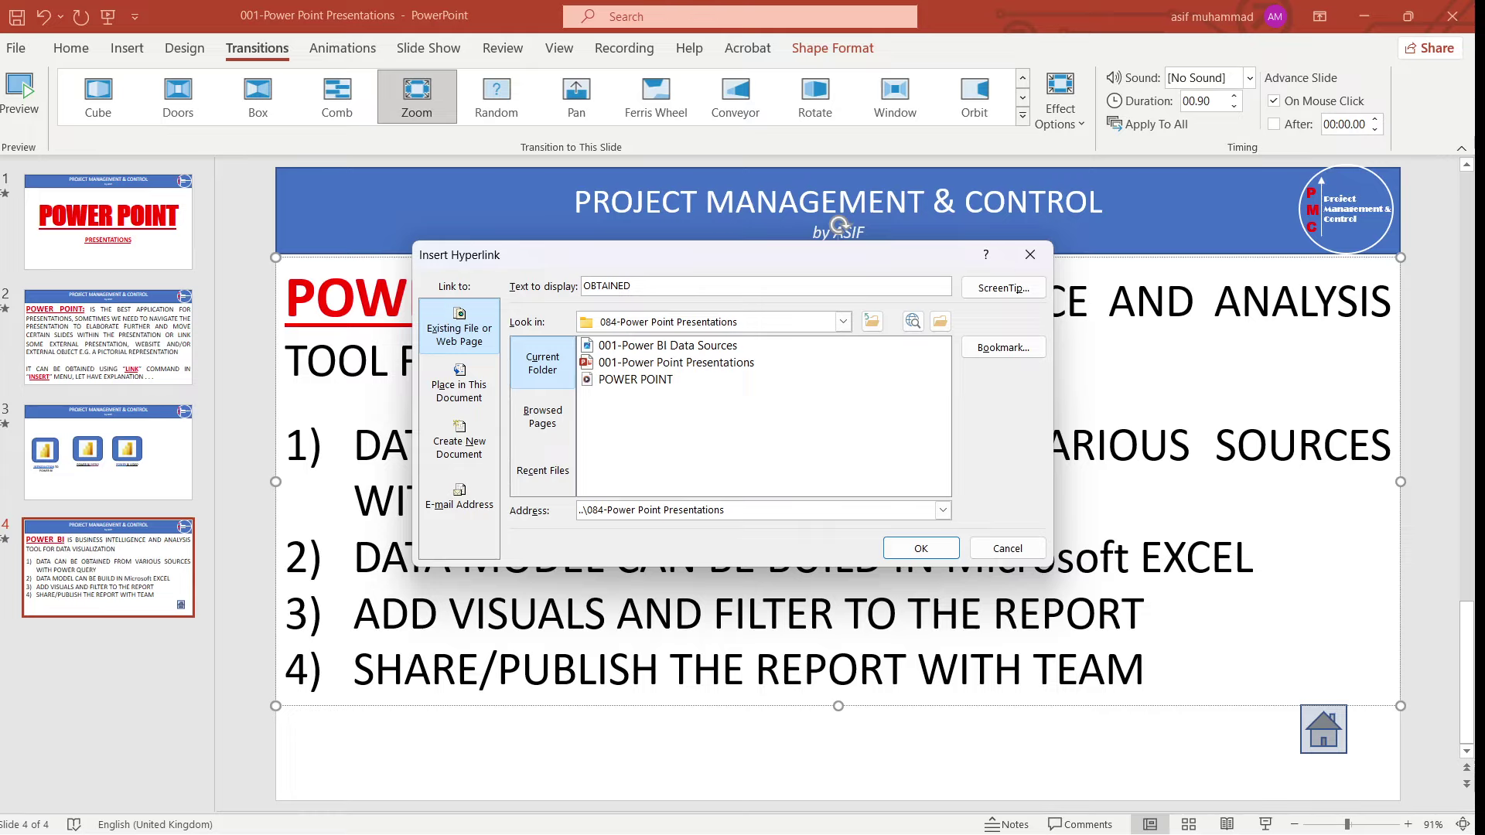
left_click(667, 345)
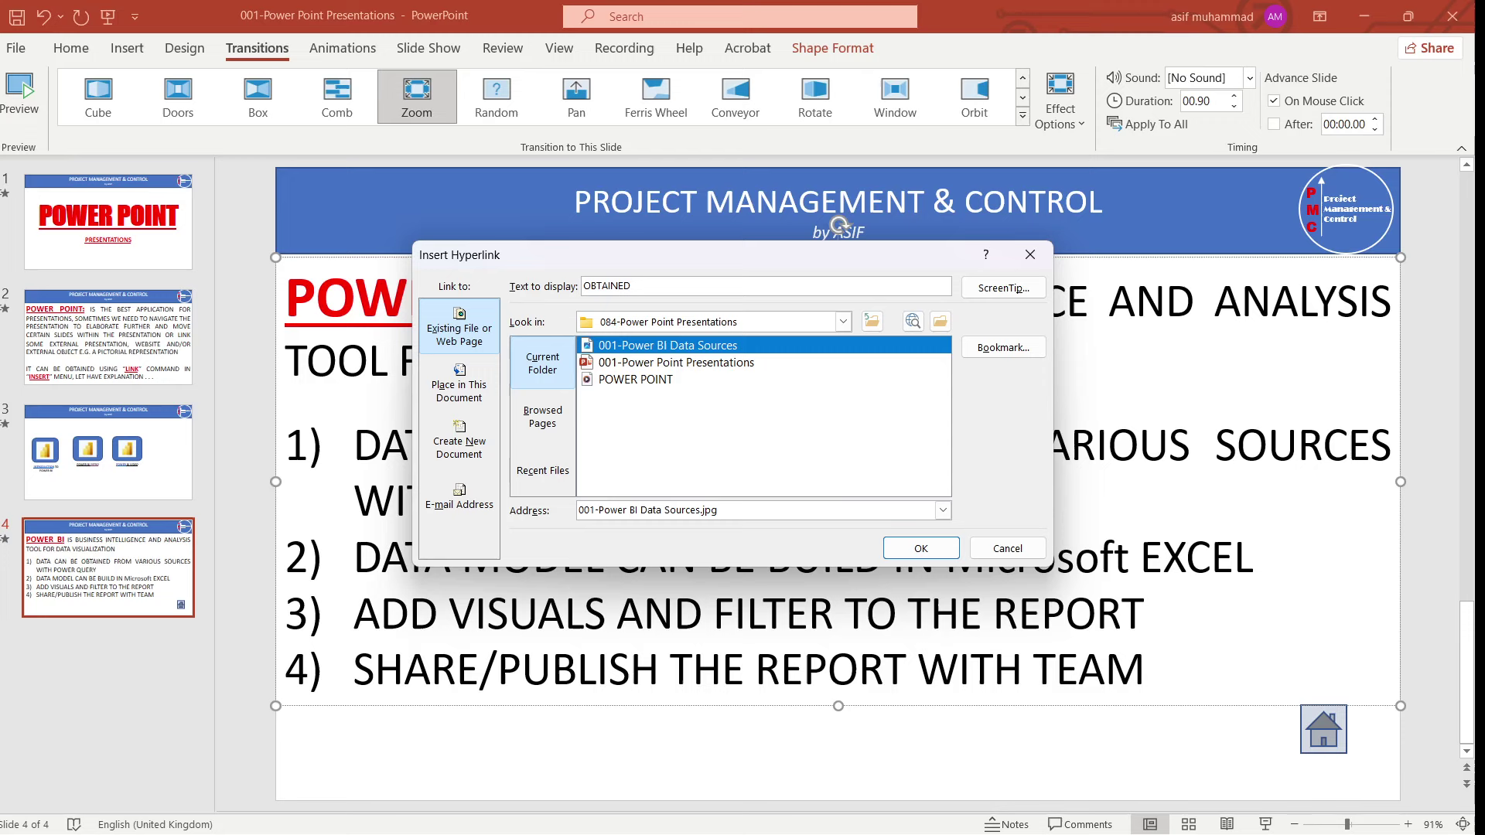
left_click(920, 548)
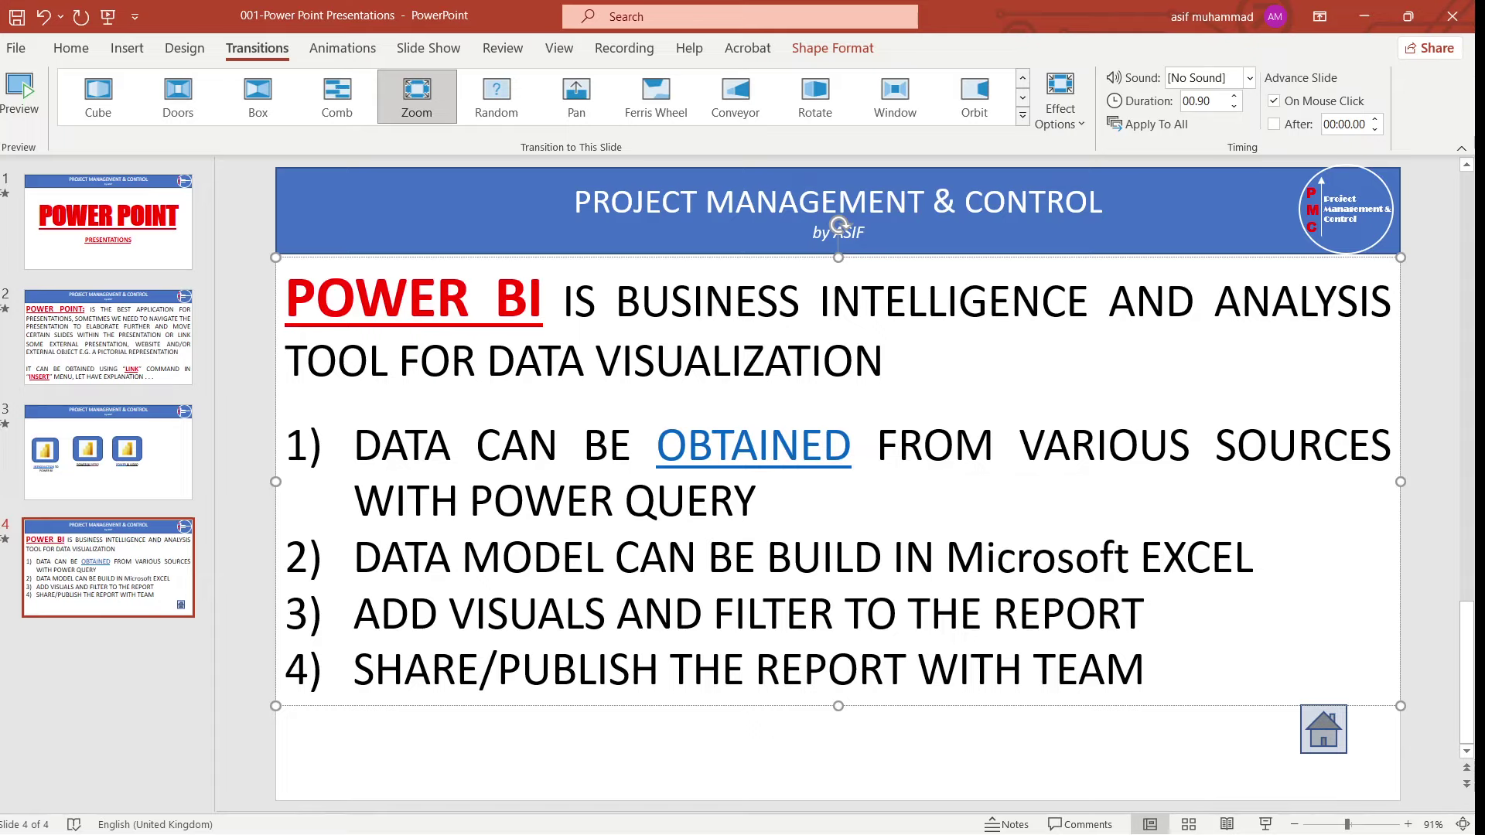
- Test the "OBTAINED" link and close the image it opens
left_click(770, 445, "ctrl")
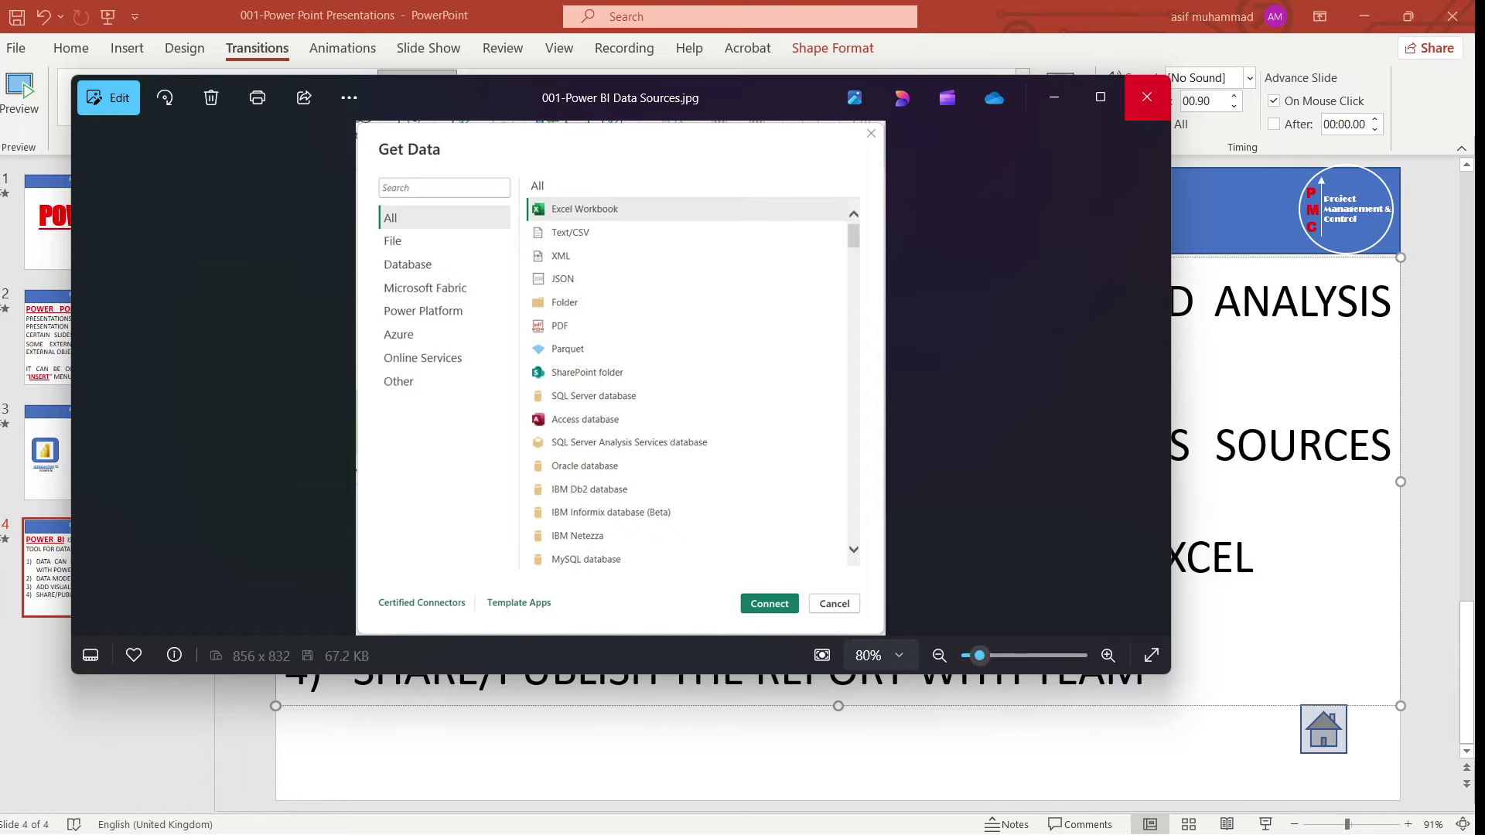
left_click(1147, 96)
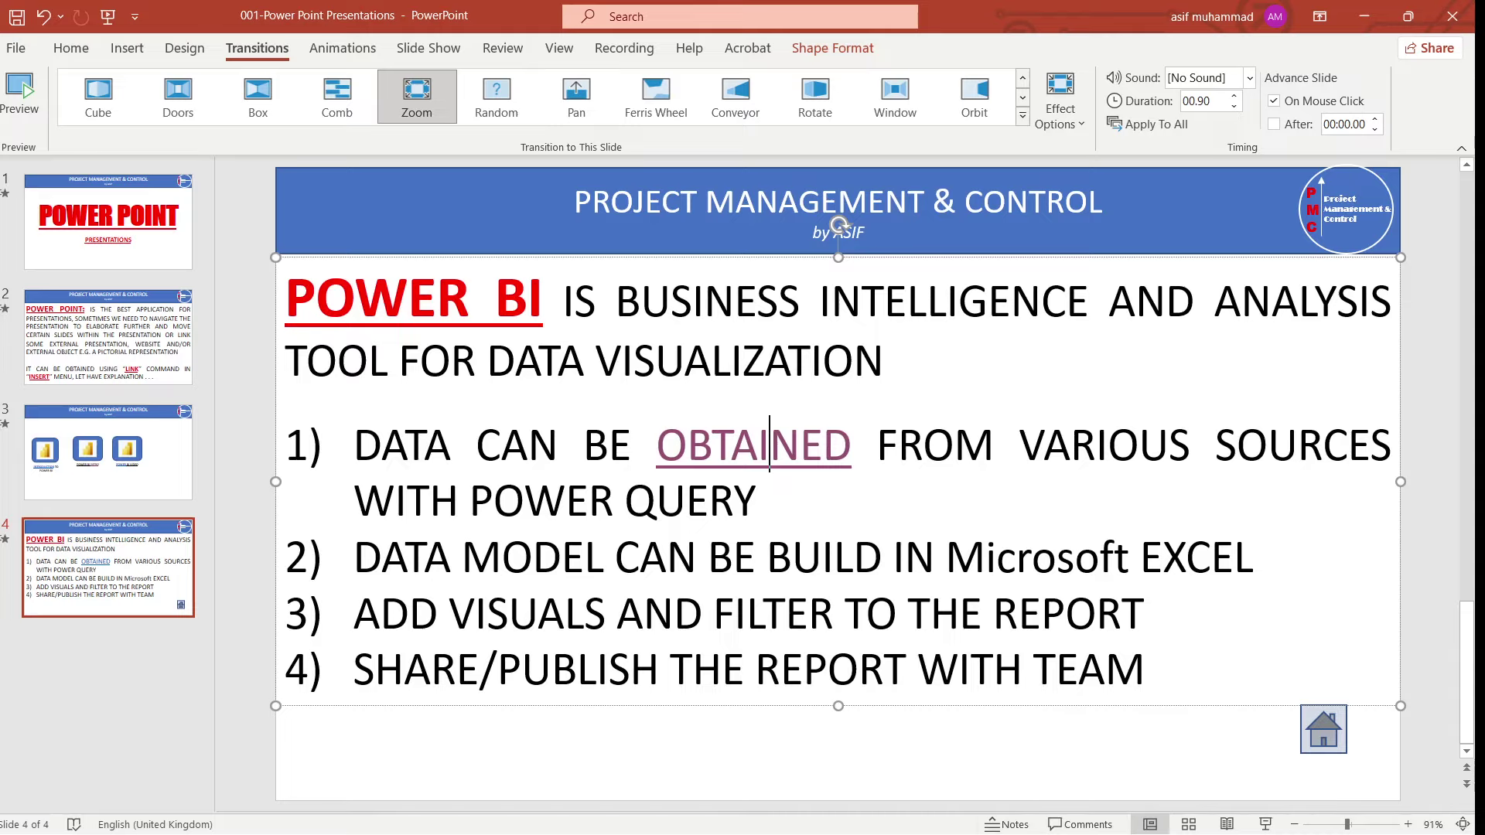
- Draw a Home action button about 1" high and 1.76" wide below the numbered list on slide 4
left_click(1237, 749)
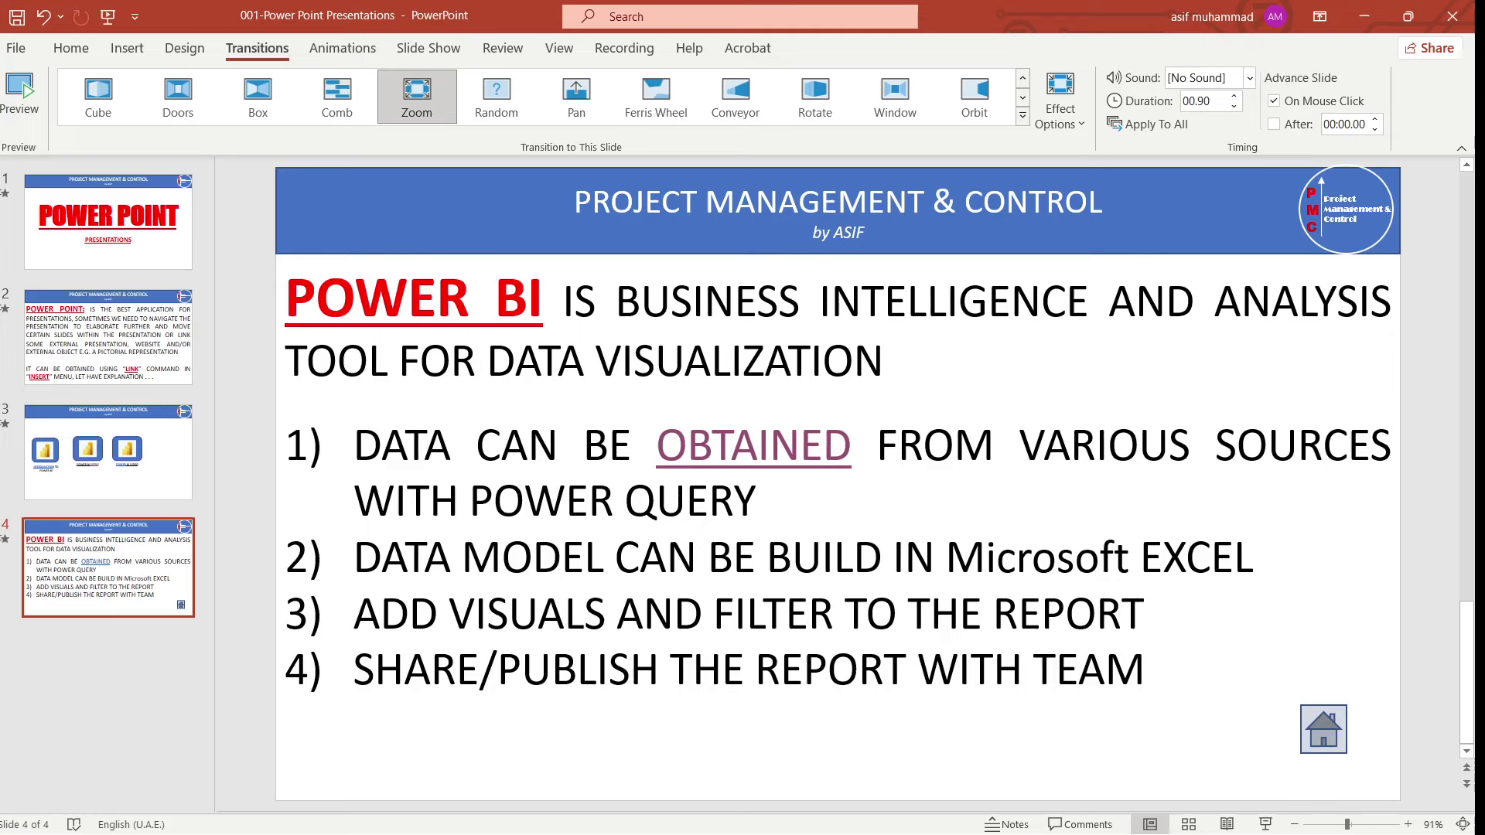
left_click(127, 48)
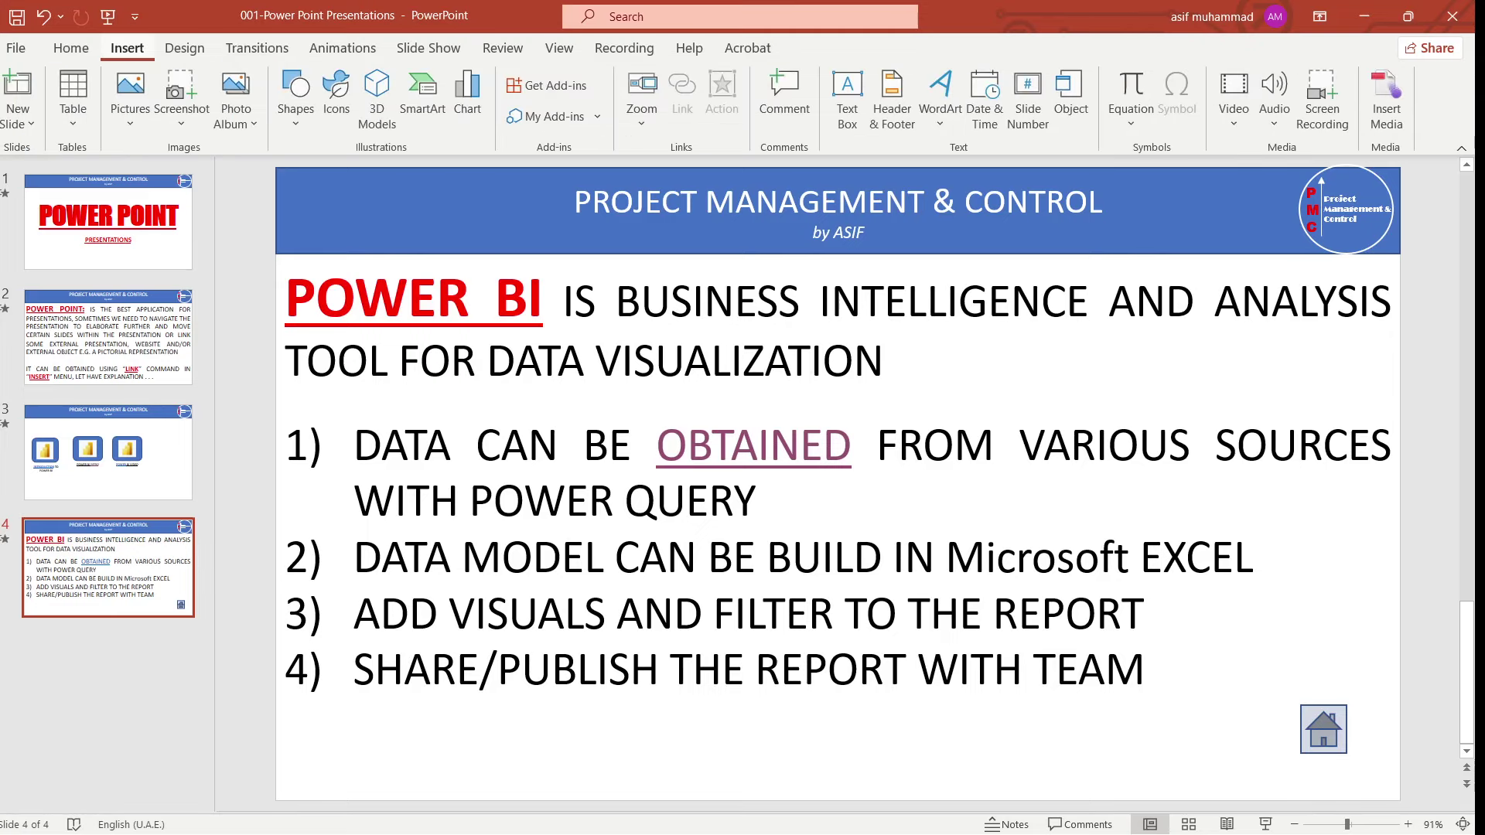
left_click(296, 101)
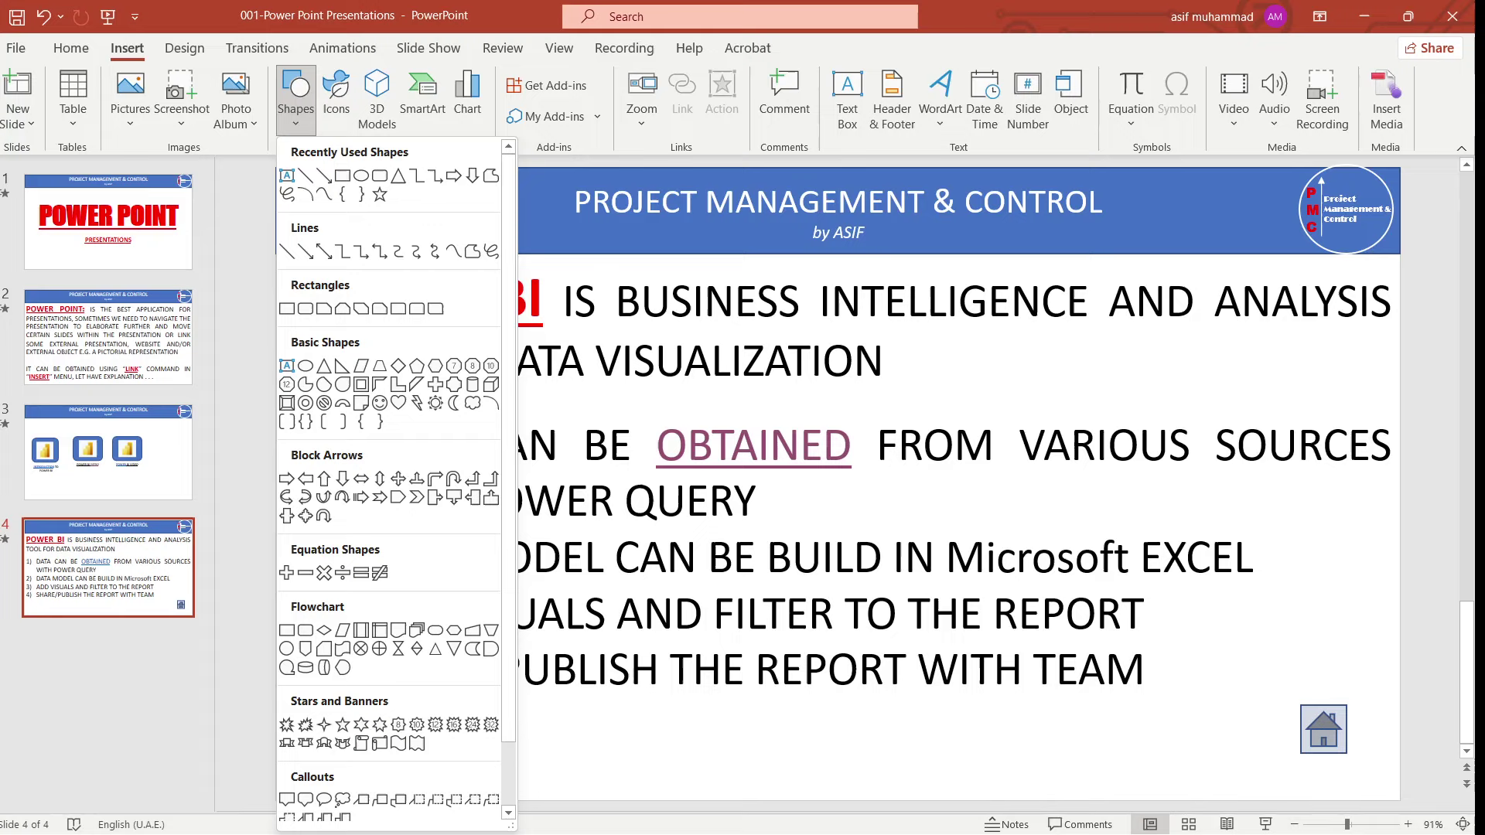
scroll(390, 480, "down", 1)
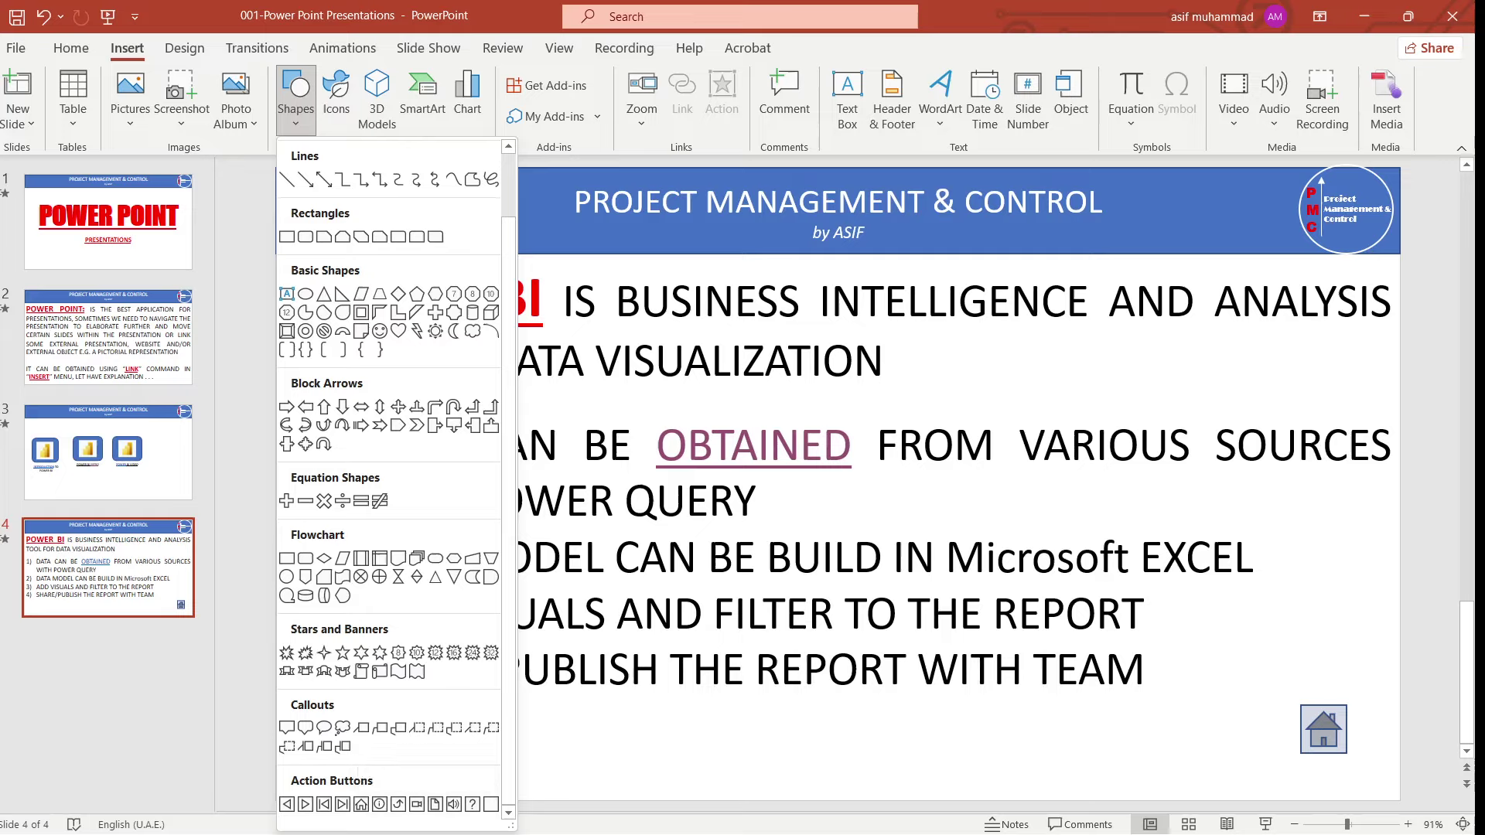
left_click(361, 804)
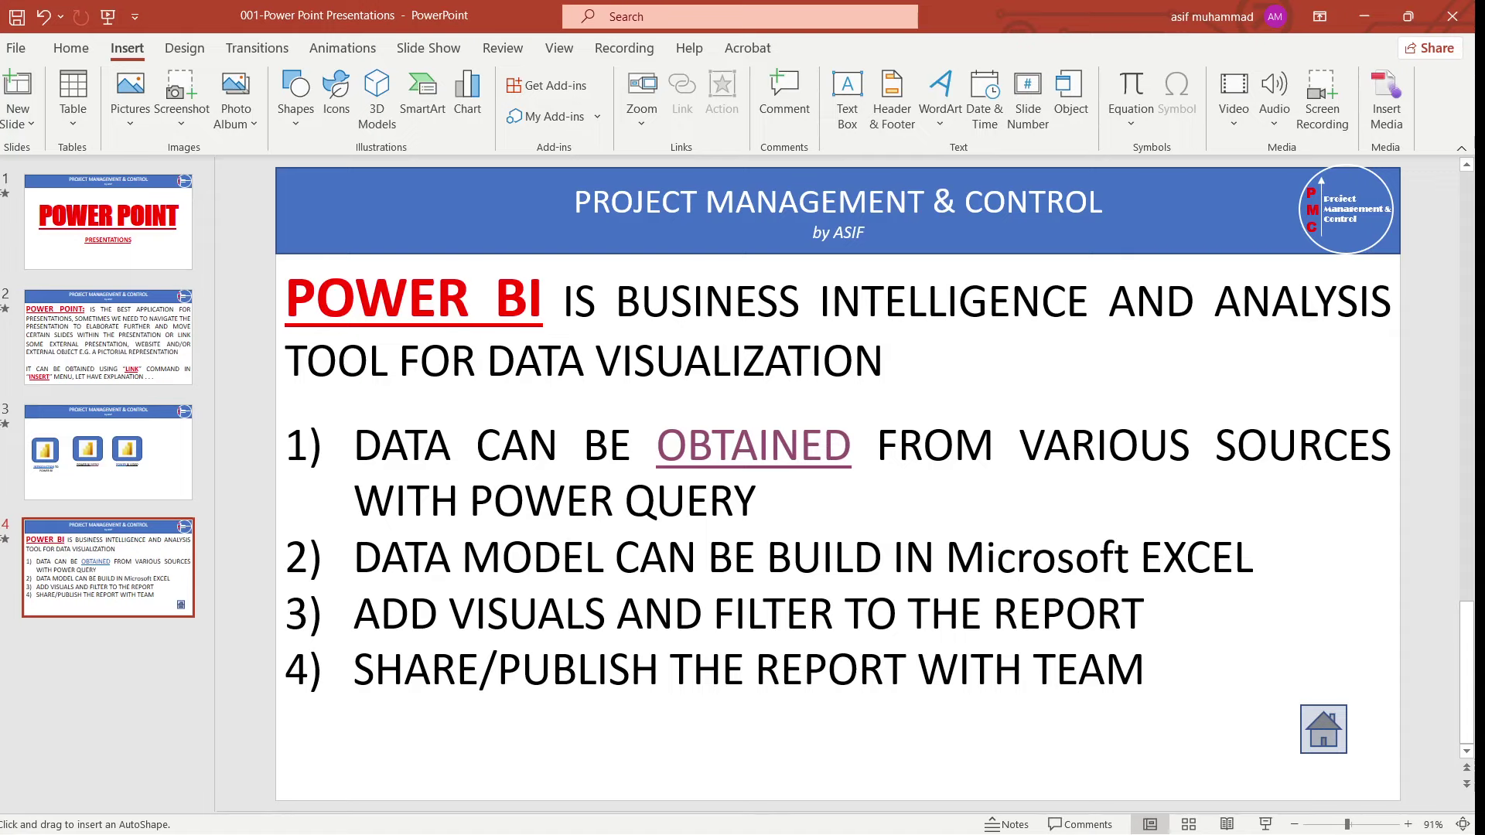
mouse_move(907, 705)
left_mouse_down()
mouse_move(1053, 754)
mouse_move(1056, 790)
left_mouse_up()
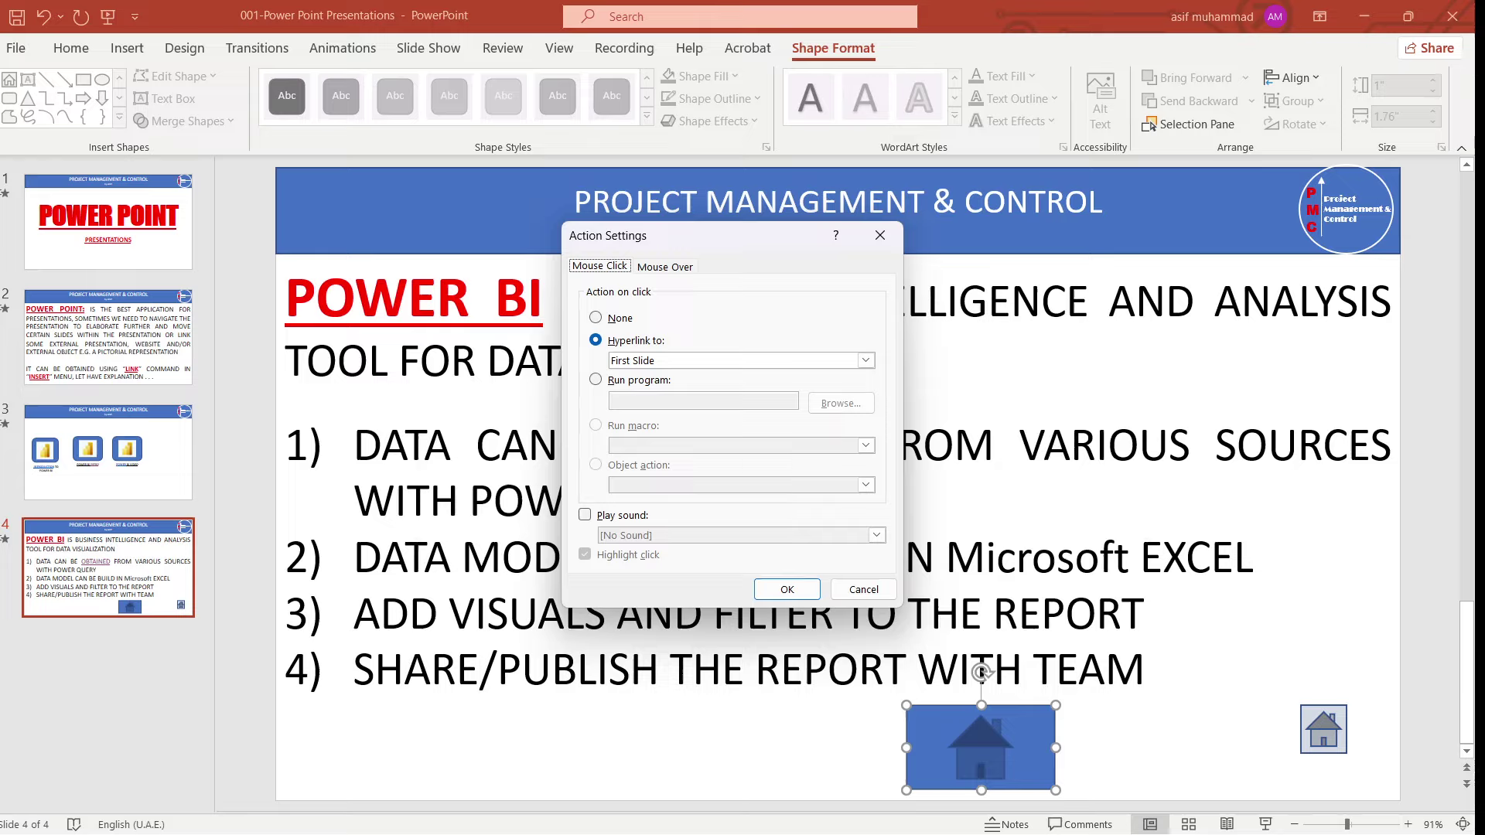
- Try setting the new Home button's click action to hyperlink to Slide 1, previewing the other slides as targets
left_click(865, 361)
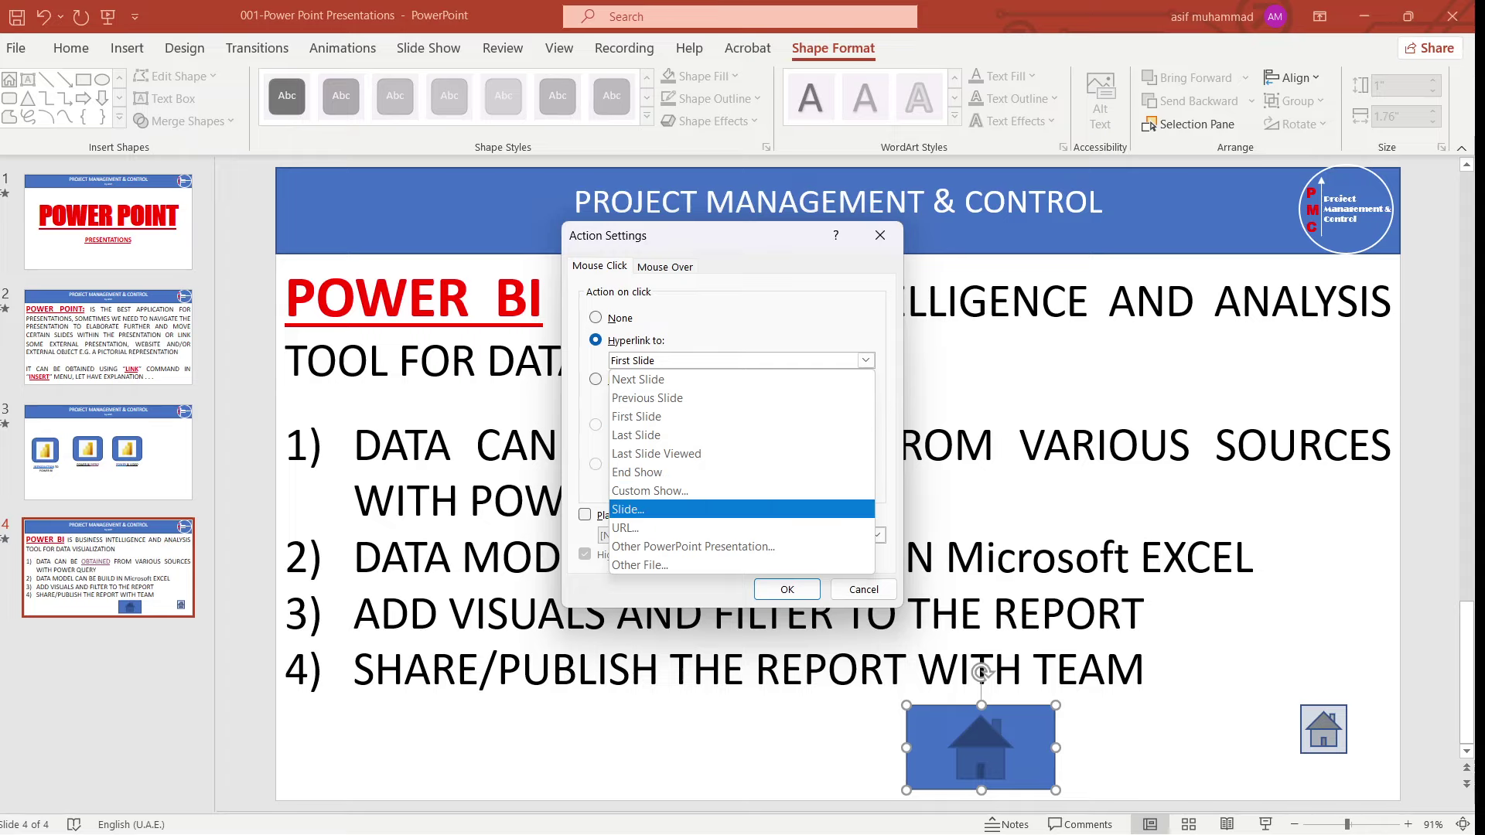
left_click(627, 508)
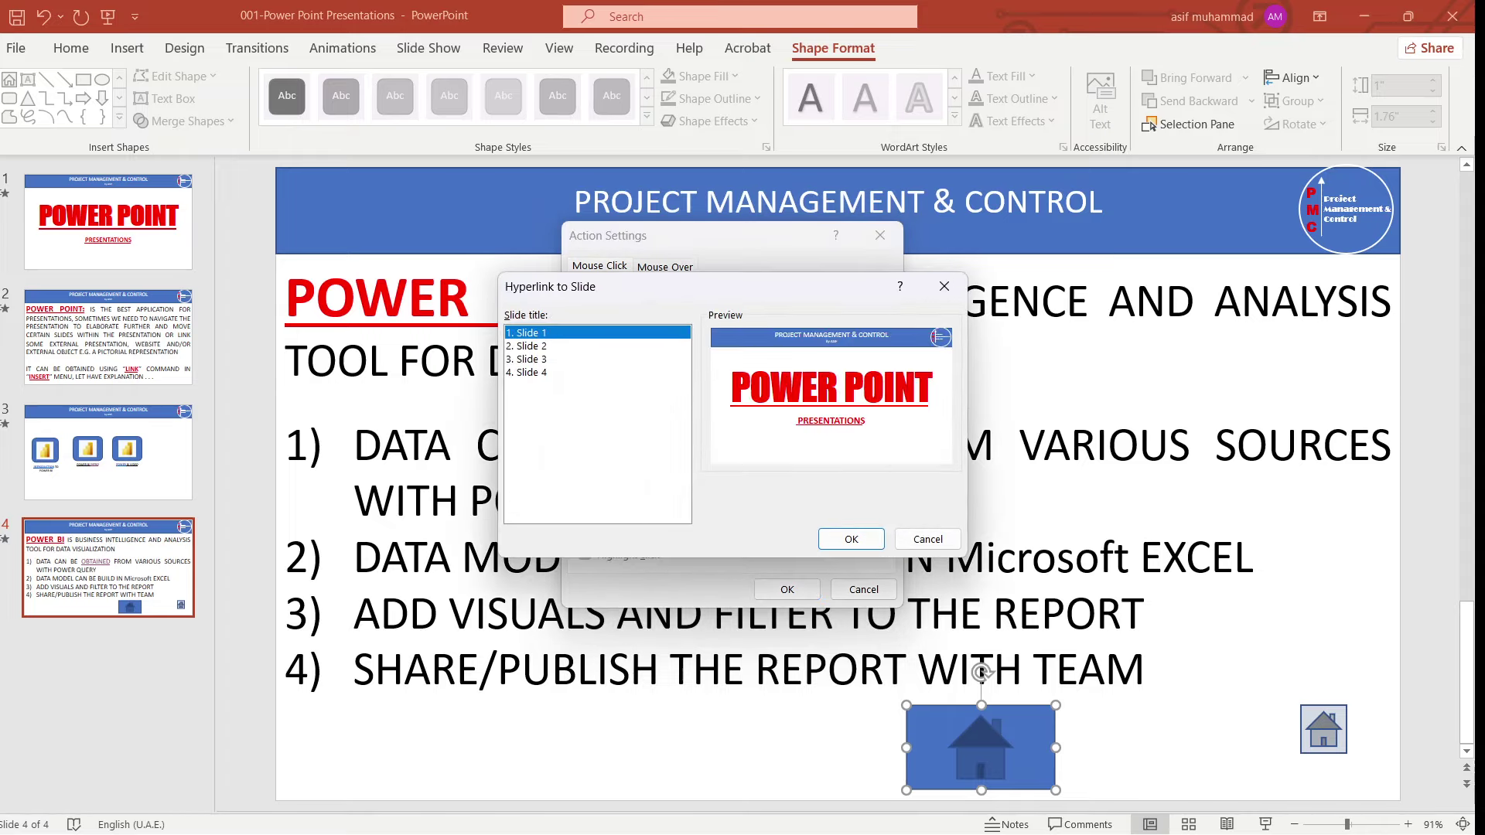
left_click(531, 347)
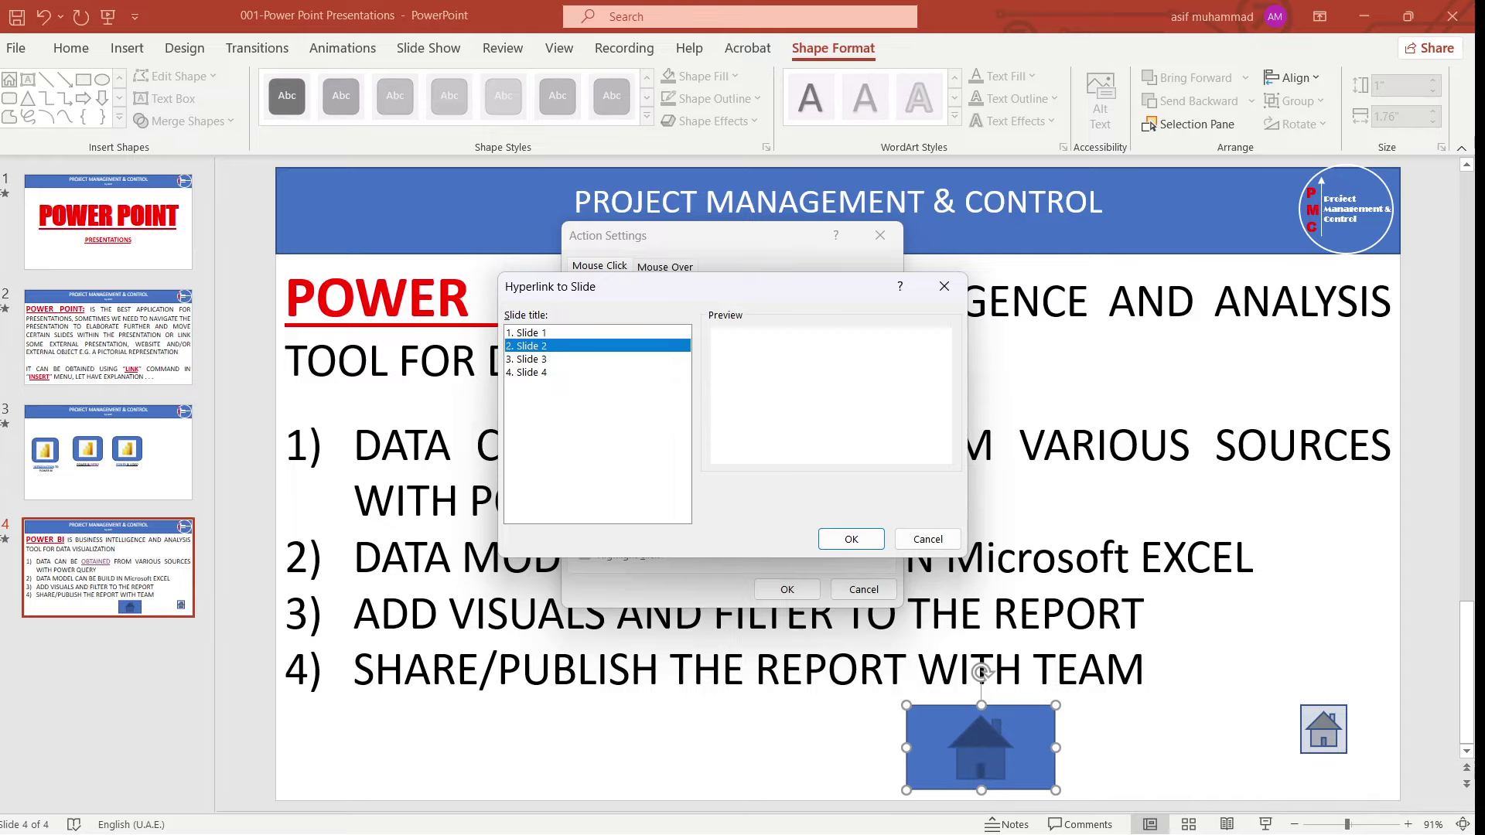
left_click(532, 360)
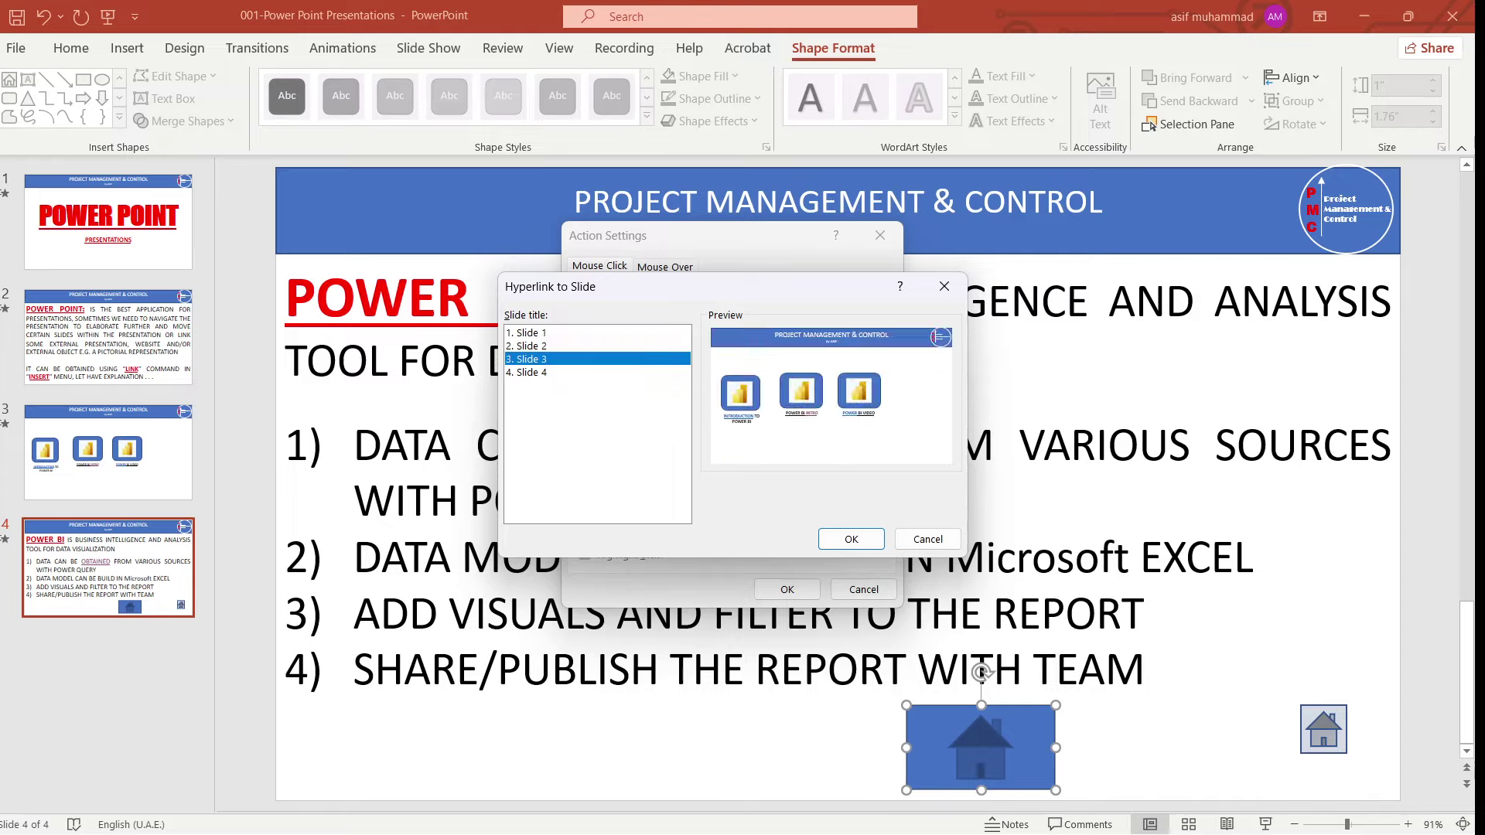
left_click(531, 372)
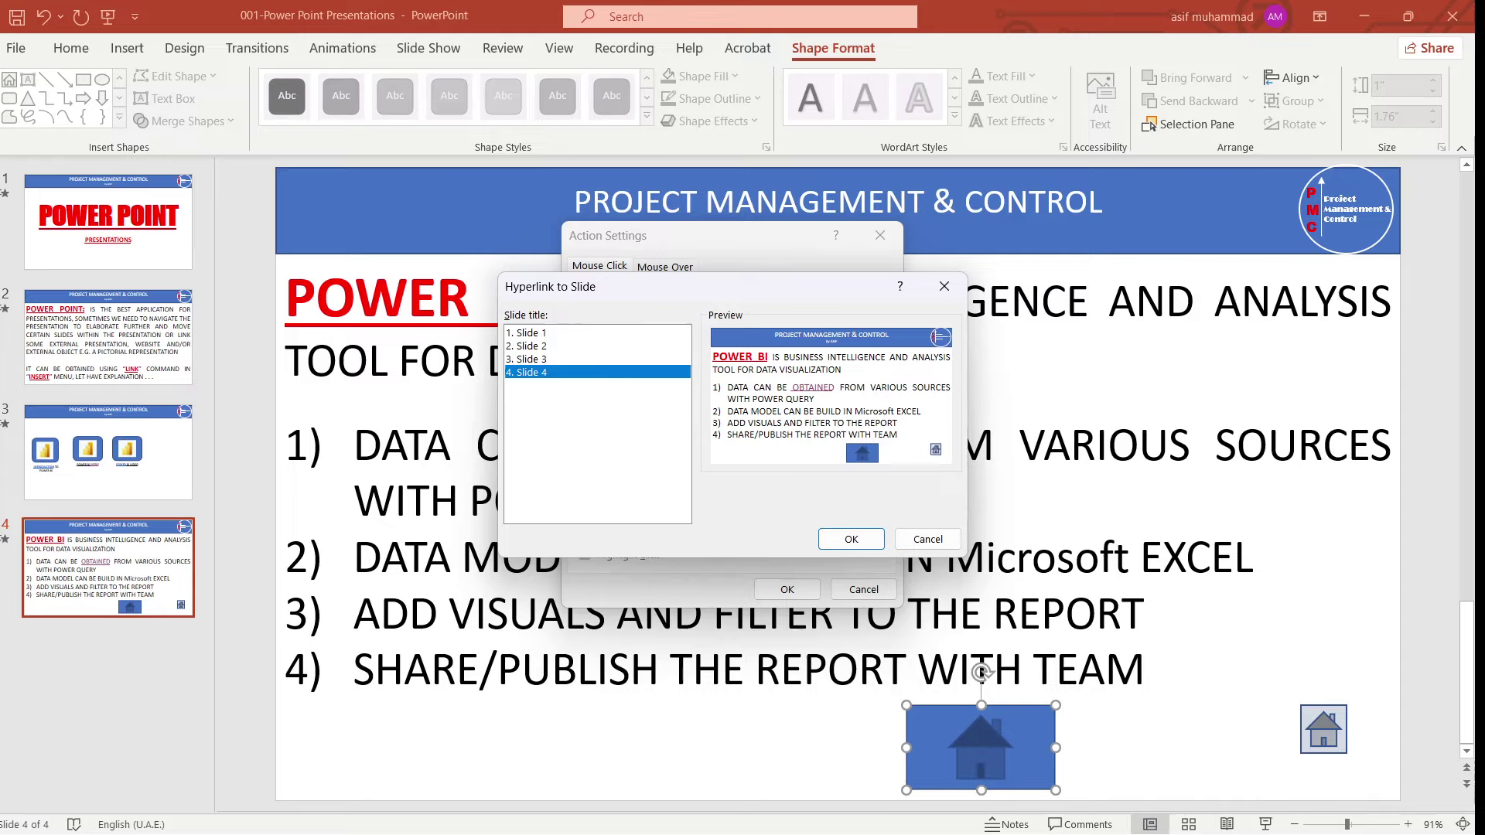
left_click(531, 333)
left_click(531, 347)
left_click(531, 359)
left_click(532, 333)
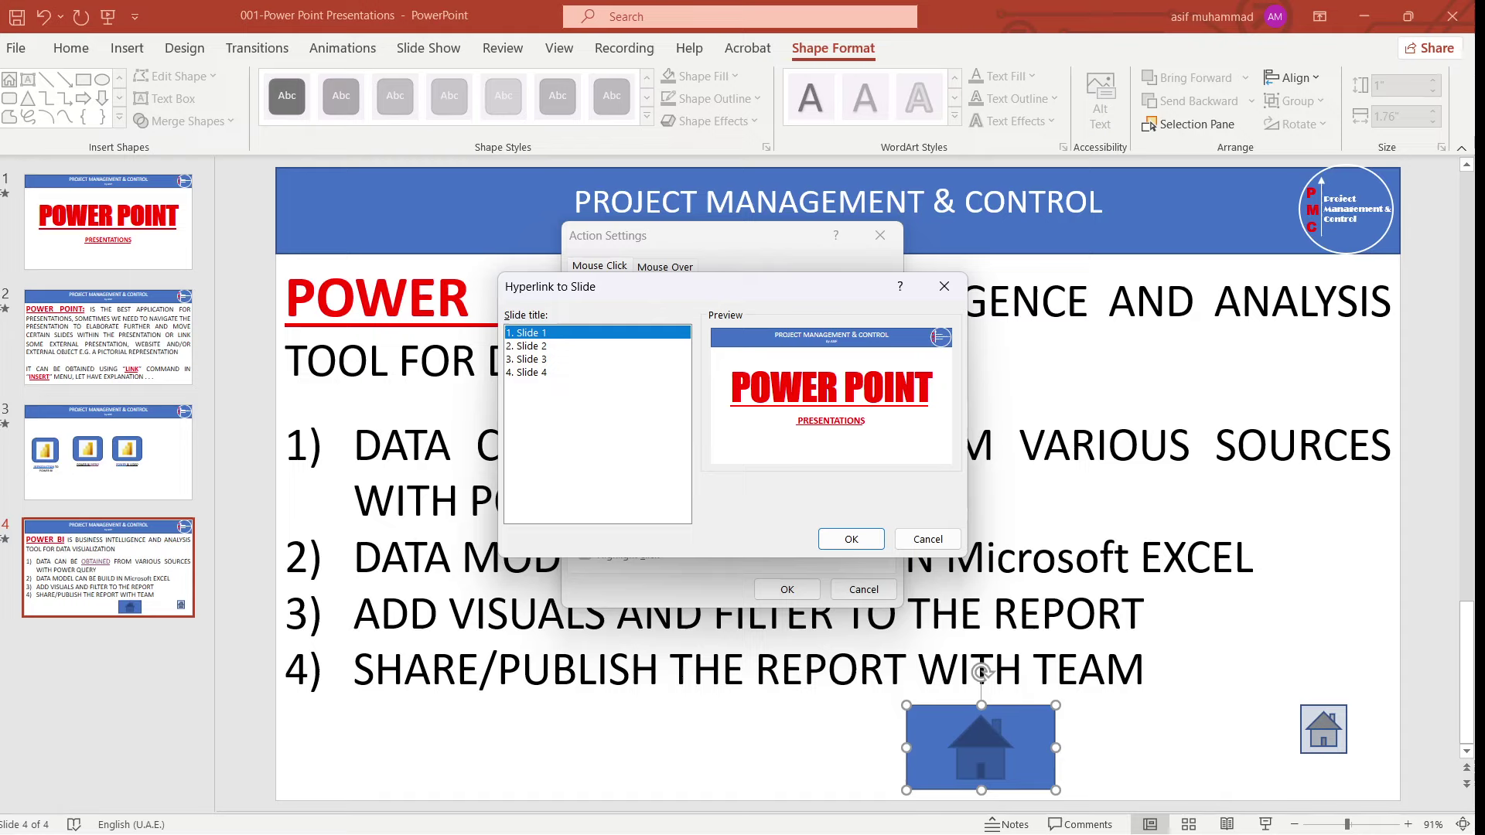
key("Return")
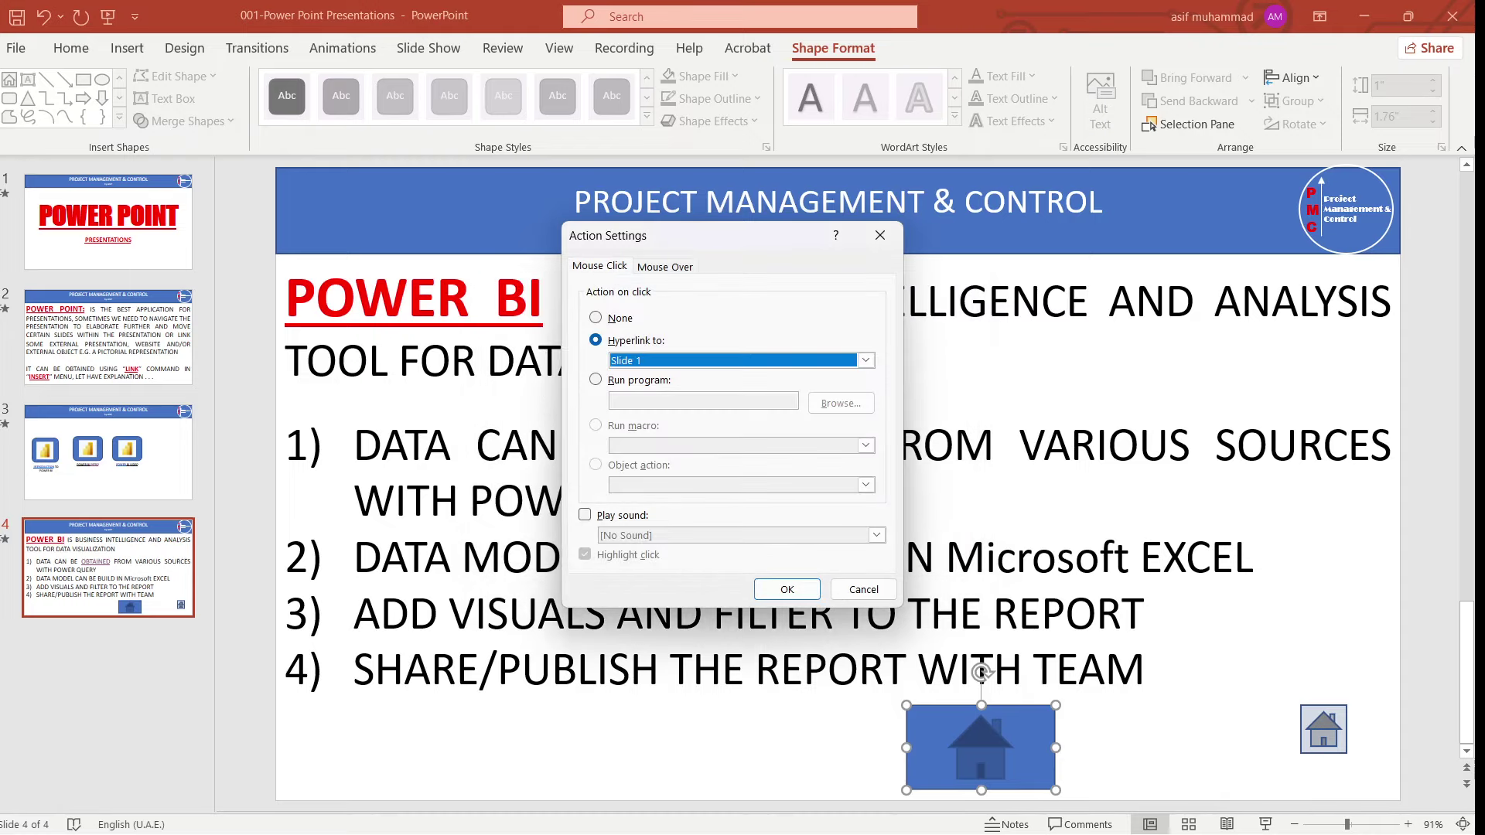
- Try enabling a sound for the Home button's mouse-over action, view the available sounds, and cancel the action settings
left_click(665, 266)
left_click(596, 318)
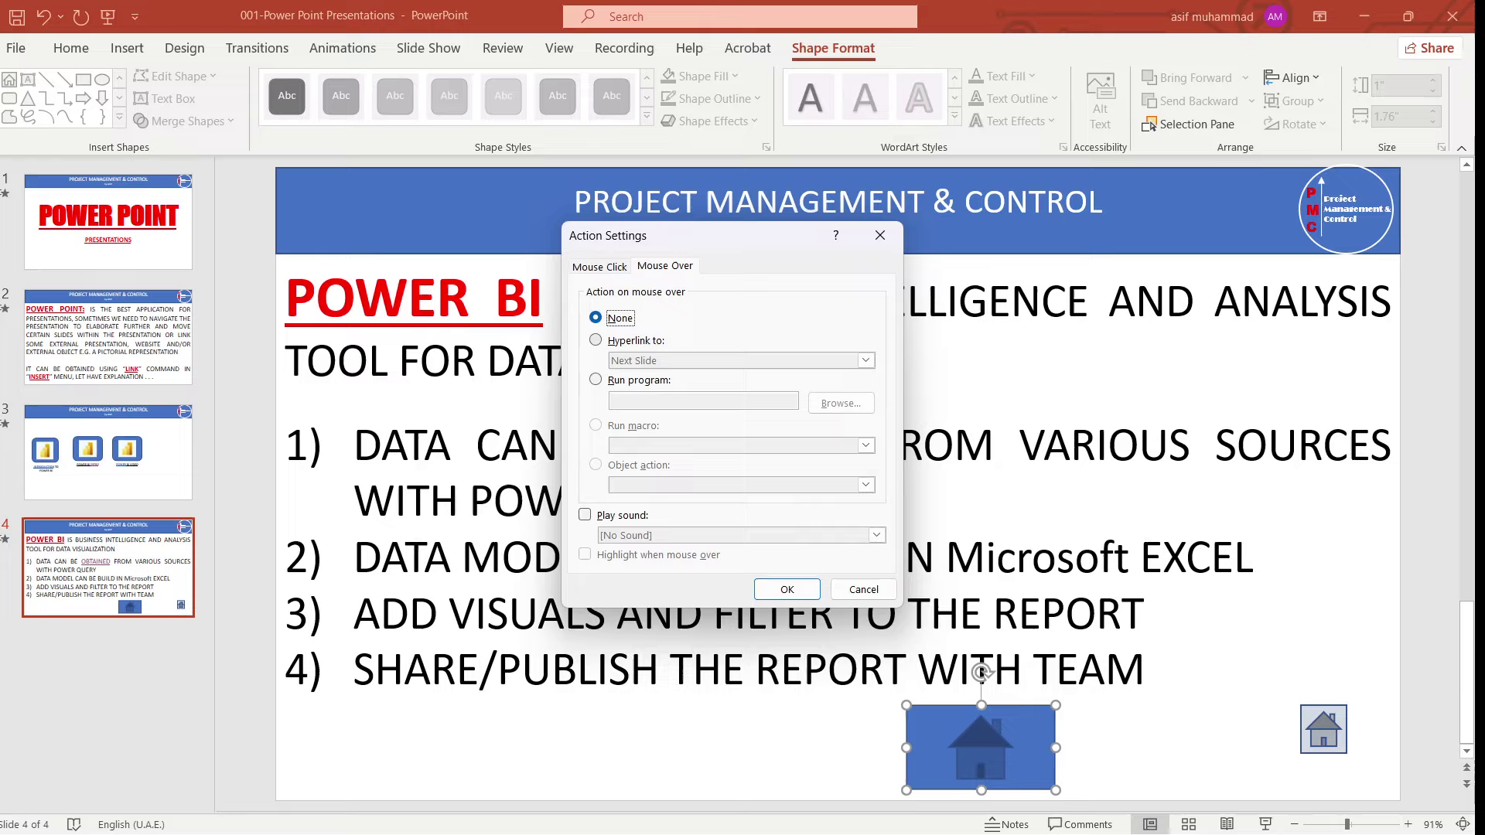
left_click(585, 515)
left_click(877, 536)
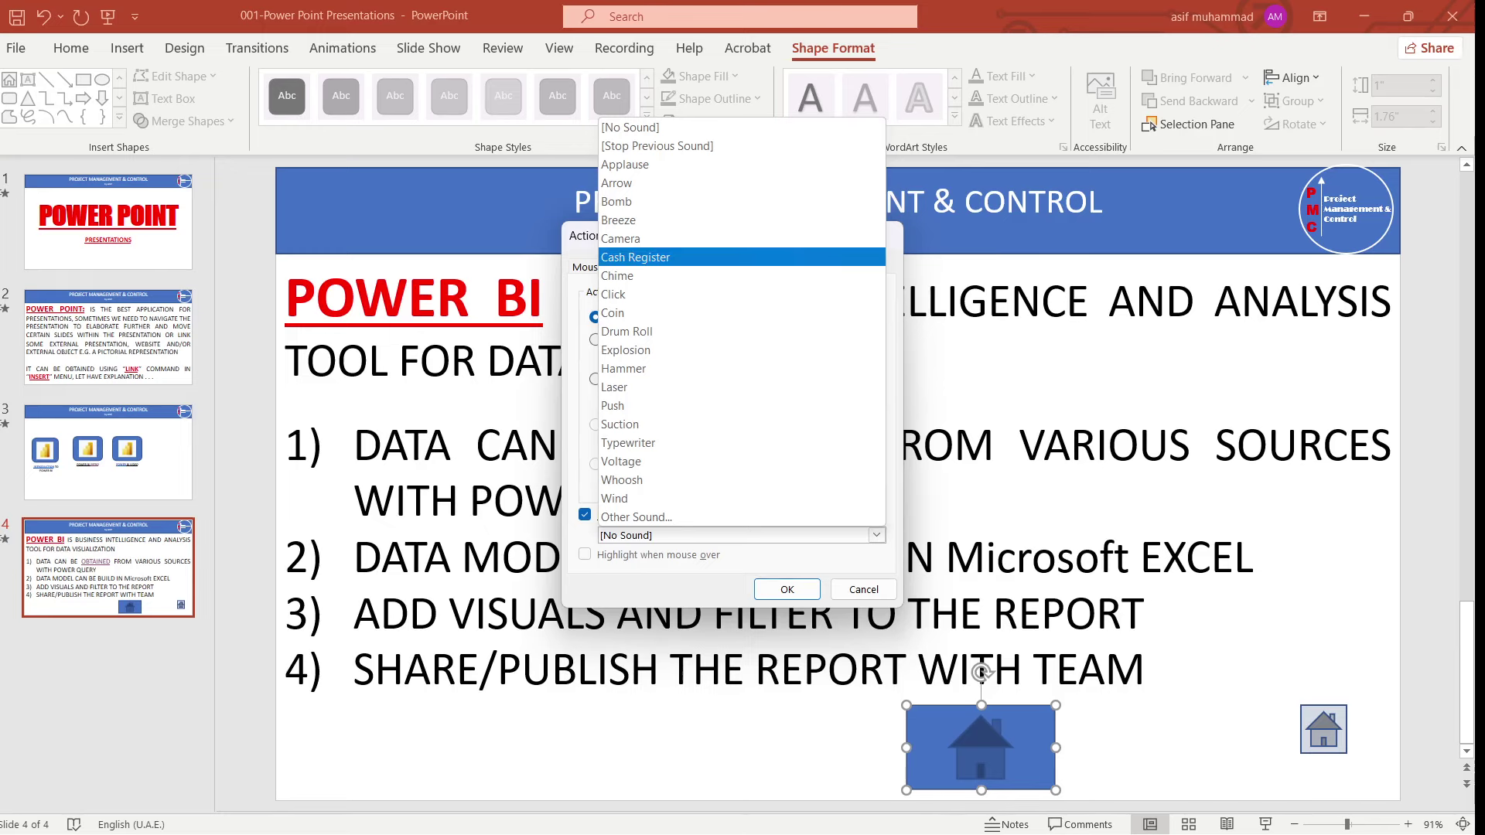
key("Escape")
key("Escape")
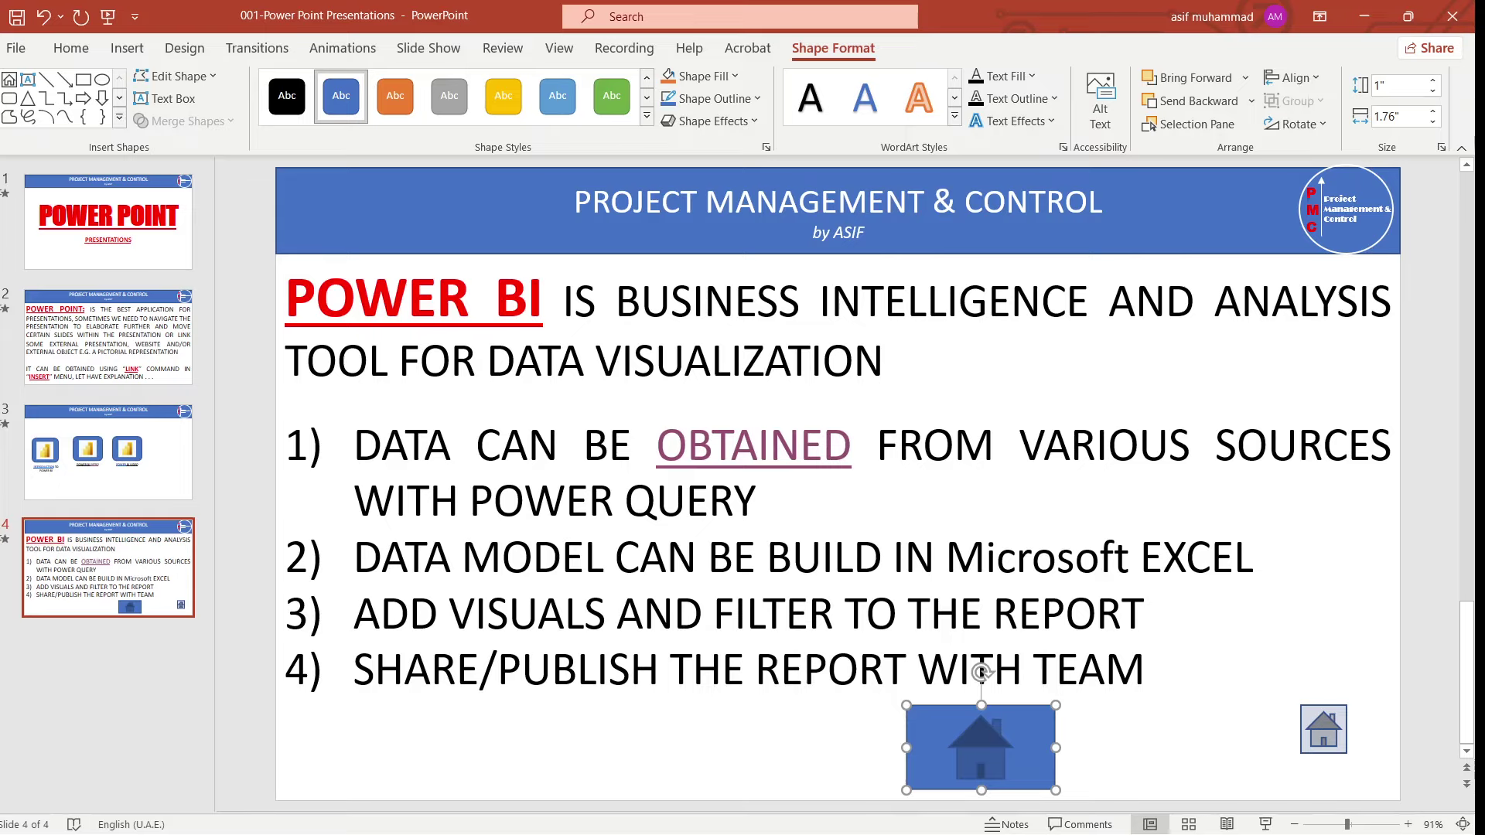
- Set the large Home button's mouse-over action to hyperlink to Slide 1
right_click(1018, 754)
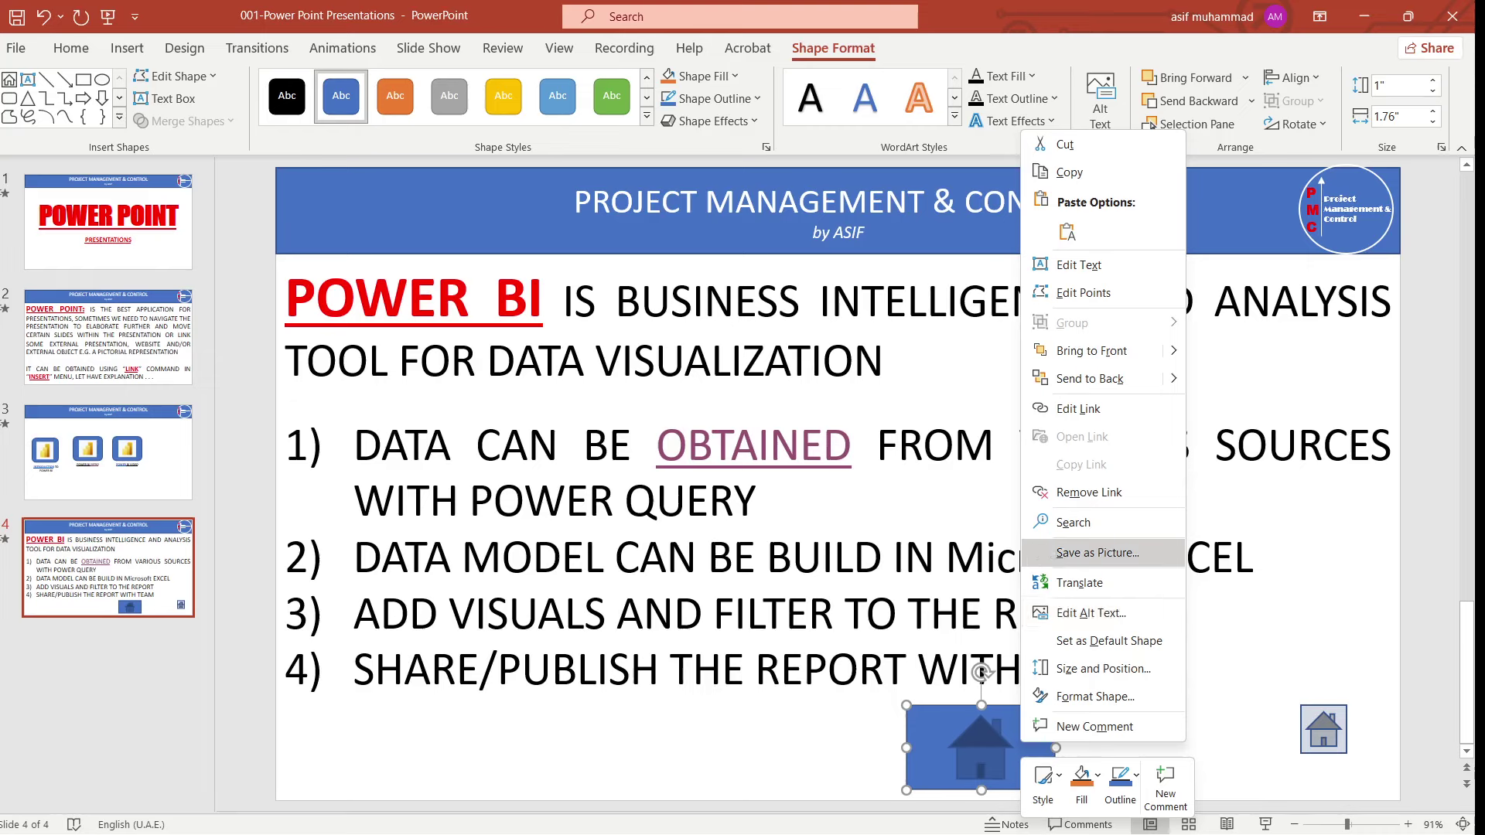
left_click(1098, 409)
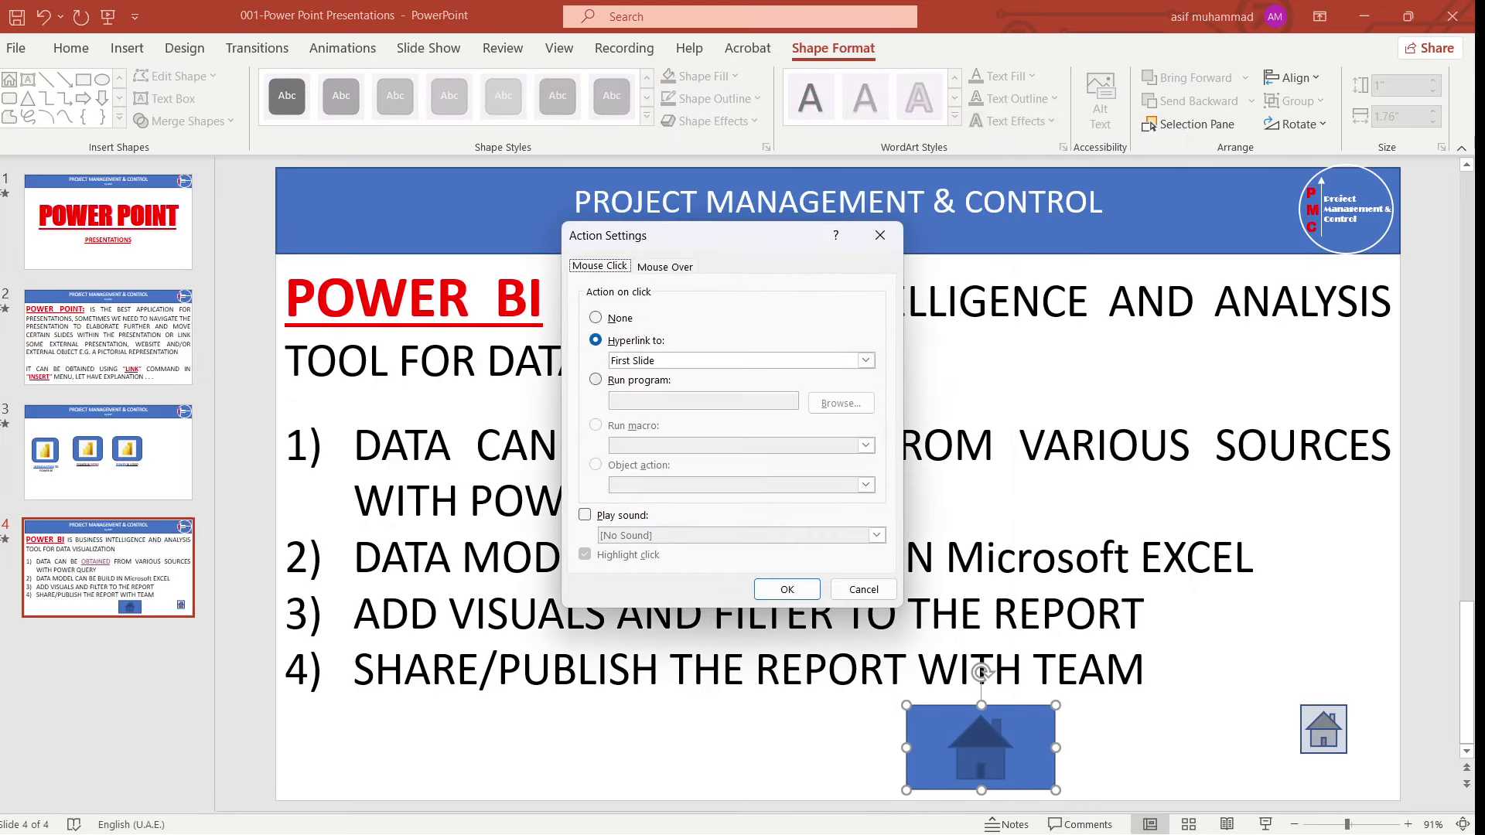
left_click(665, 267)
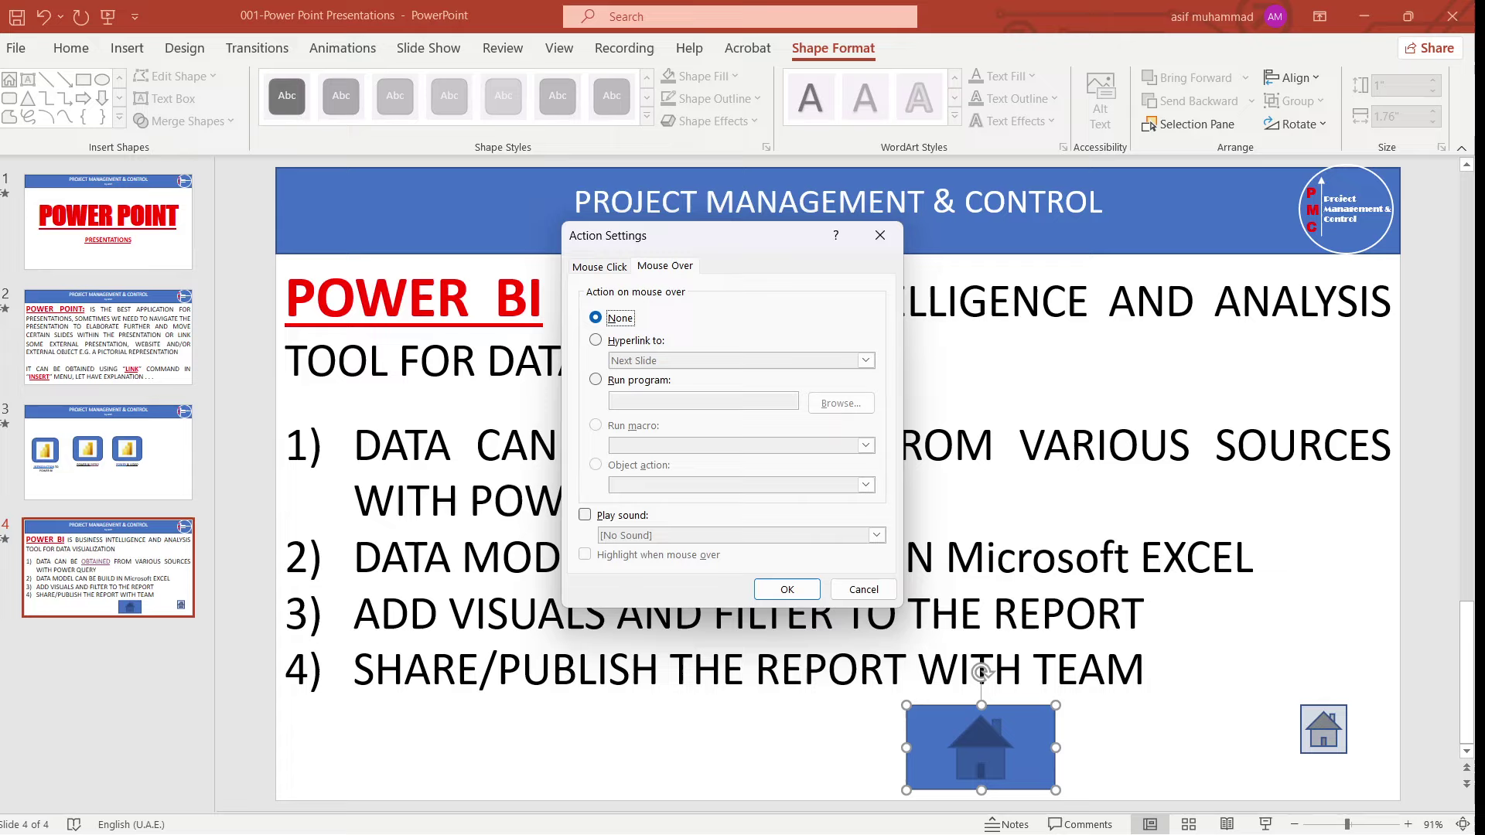
left_click(635, 341)
left_click(866, 360)
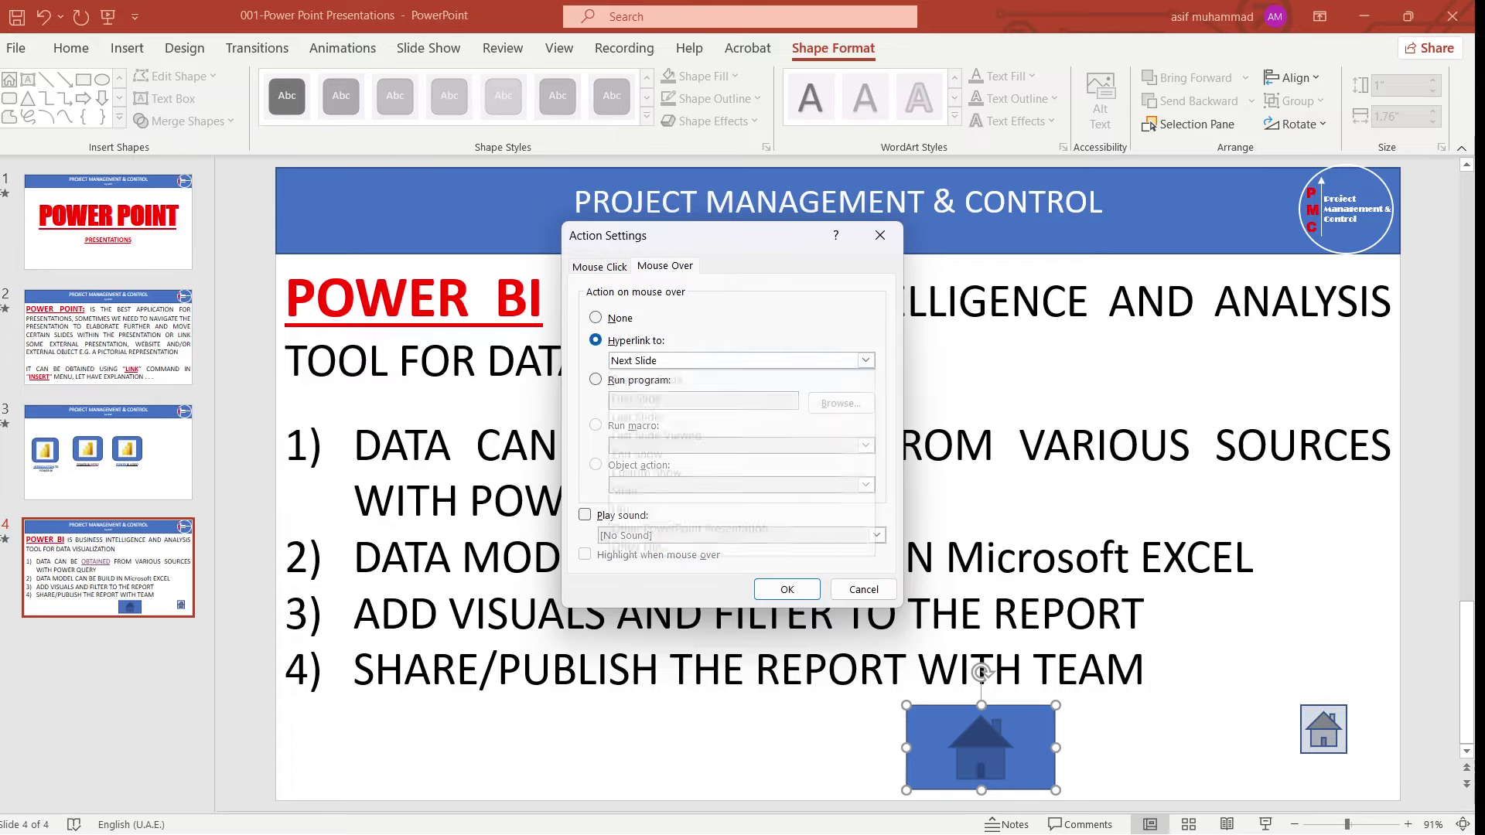
key("Down")
key("Down")
key("Down")
key("Down")
key("Down")
key("Down")
key("Down")
key("Return")
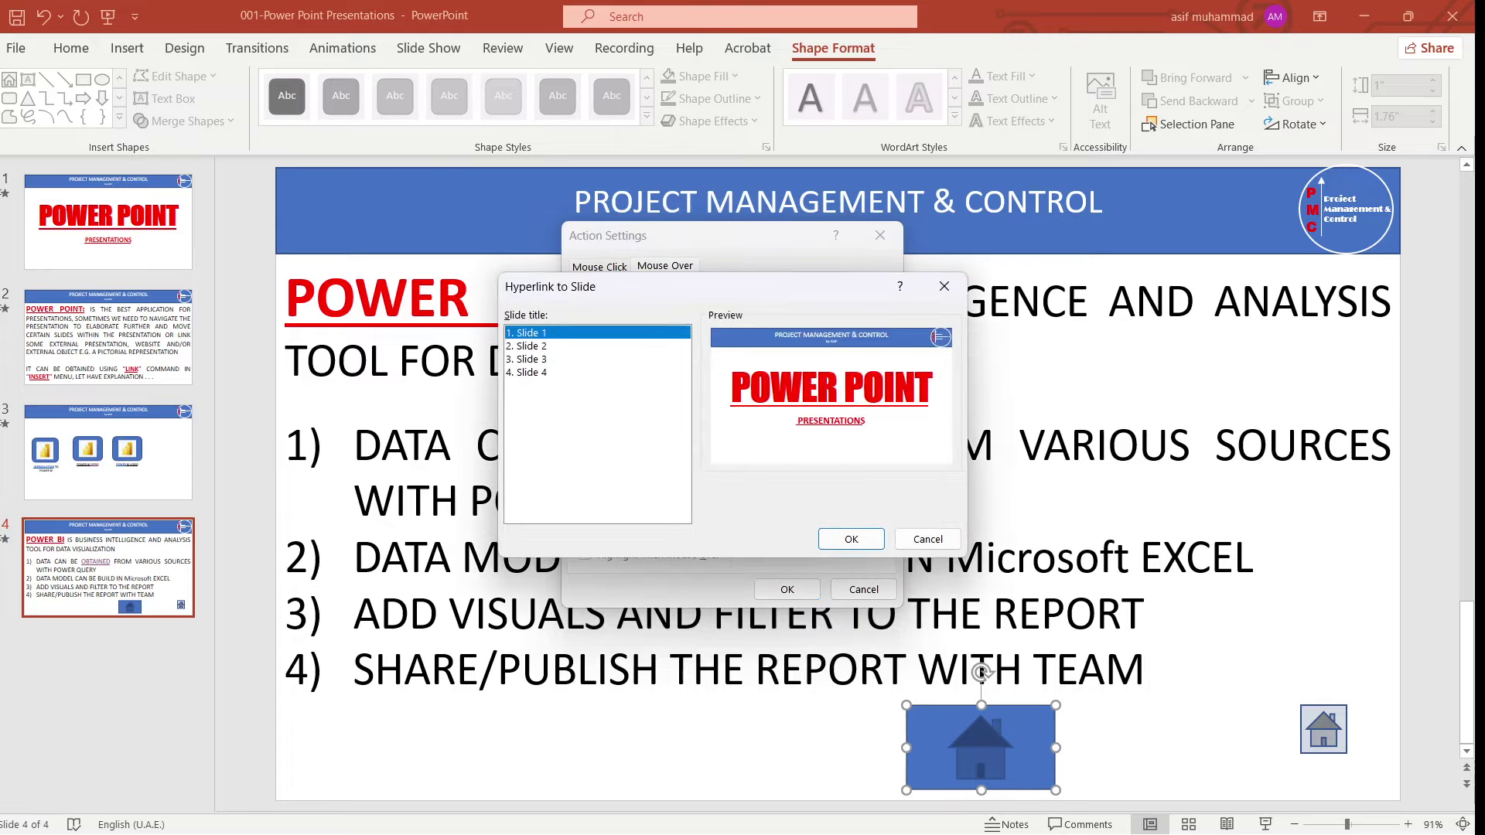
key("Return")
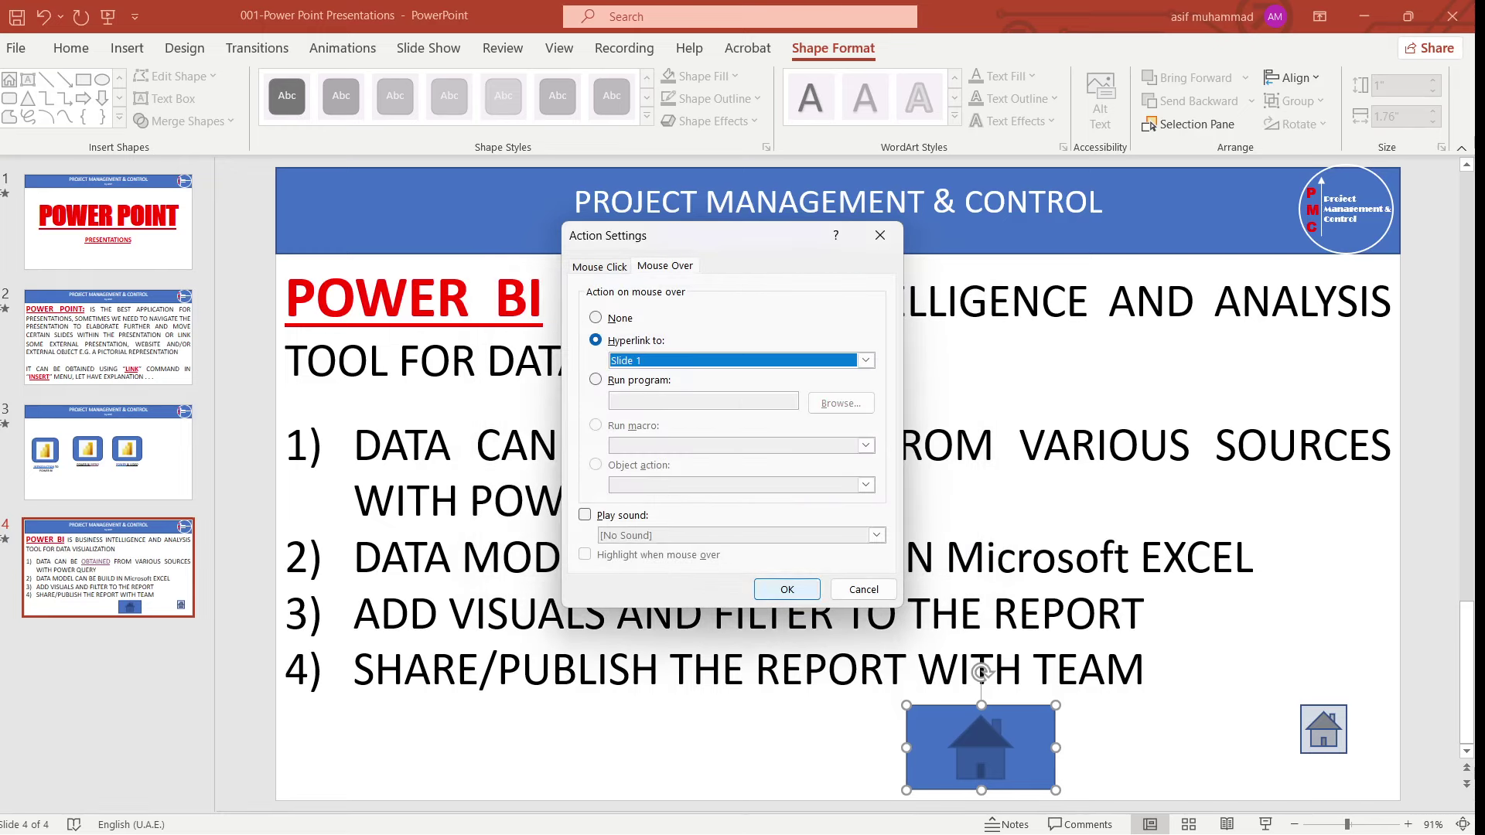
key("Return")
key("Escape")
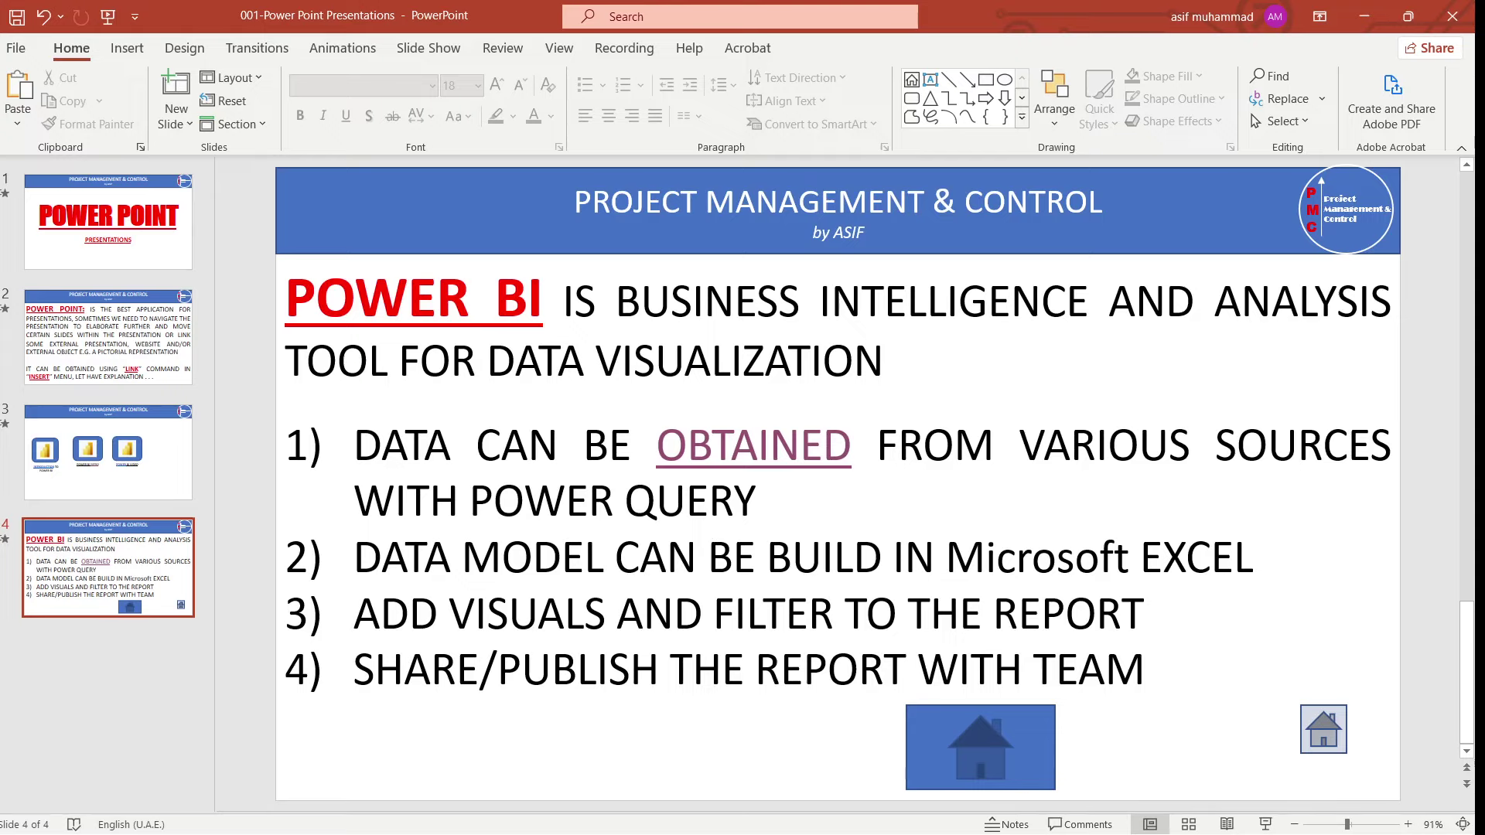
- Review the large Home button's mouse-over and mouse-click link settings and close them
left_click(1023, 748)
right_click(1023, 748)
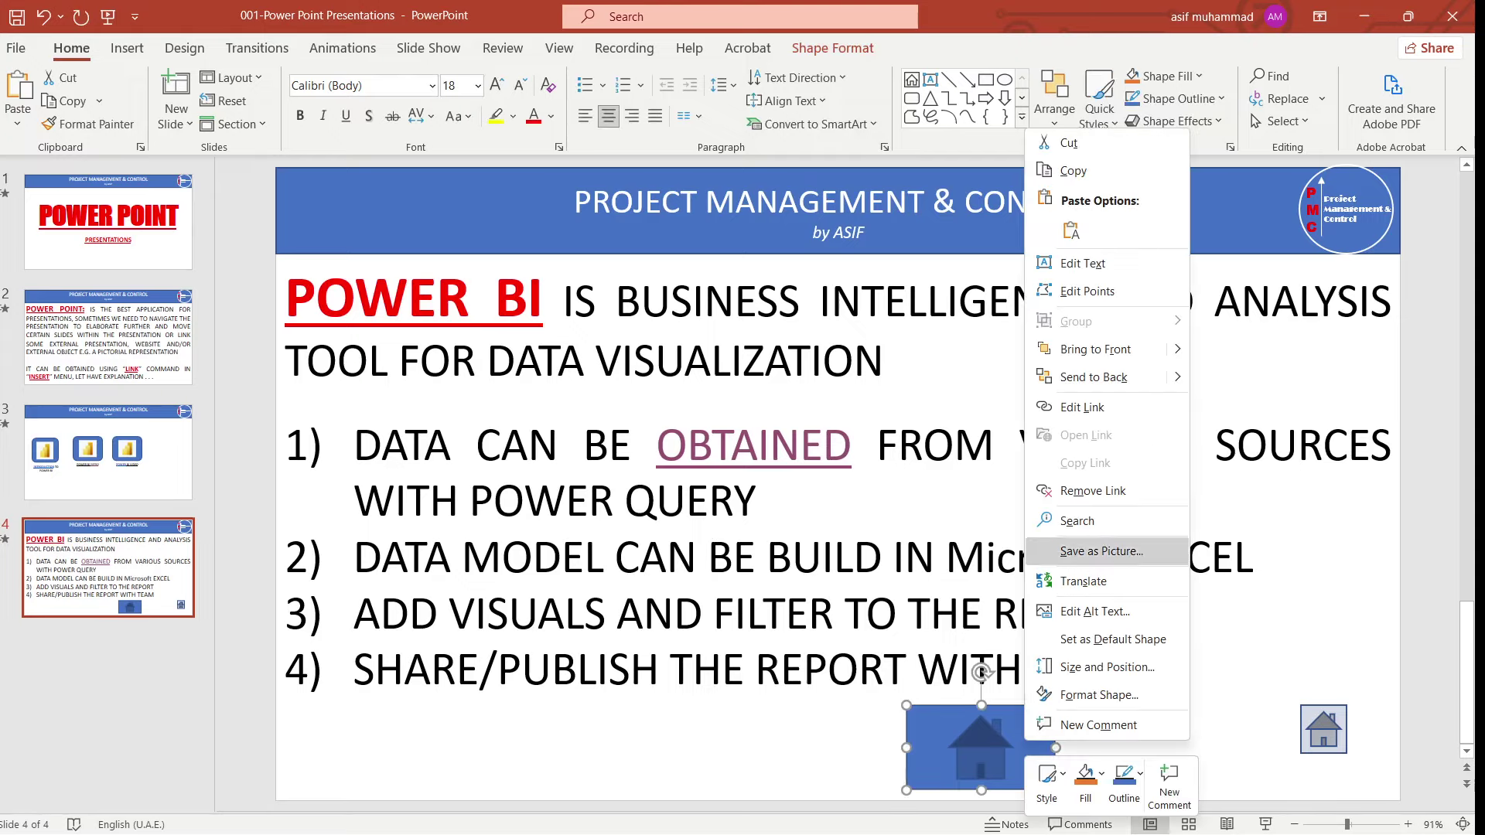
left_click(1082, 407)
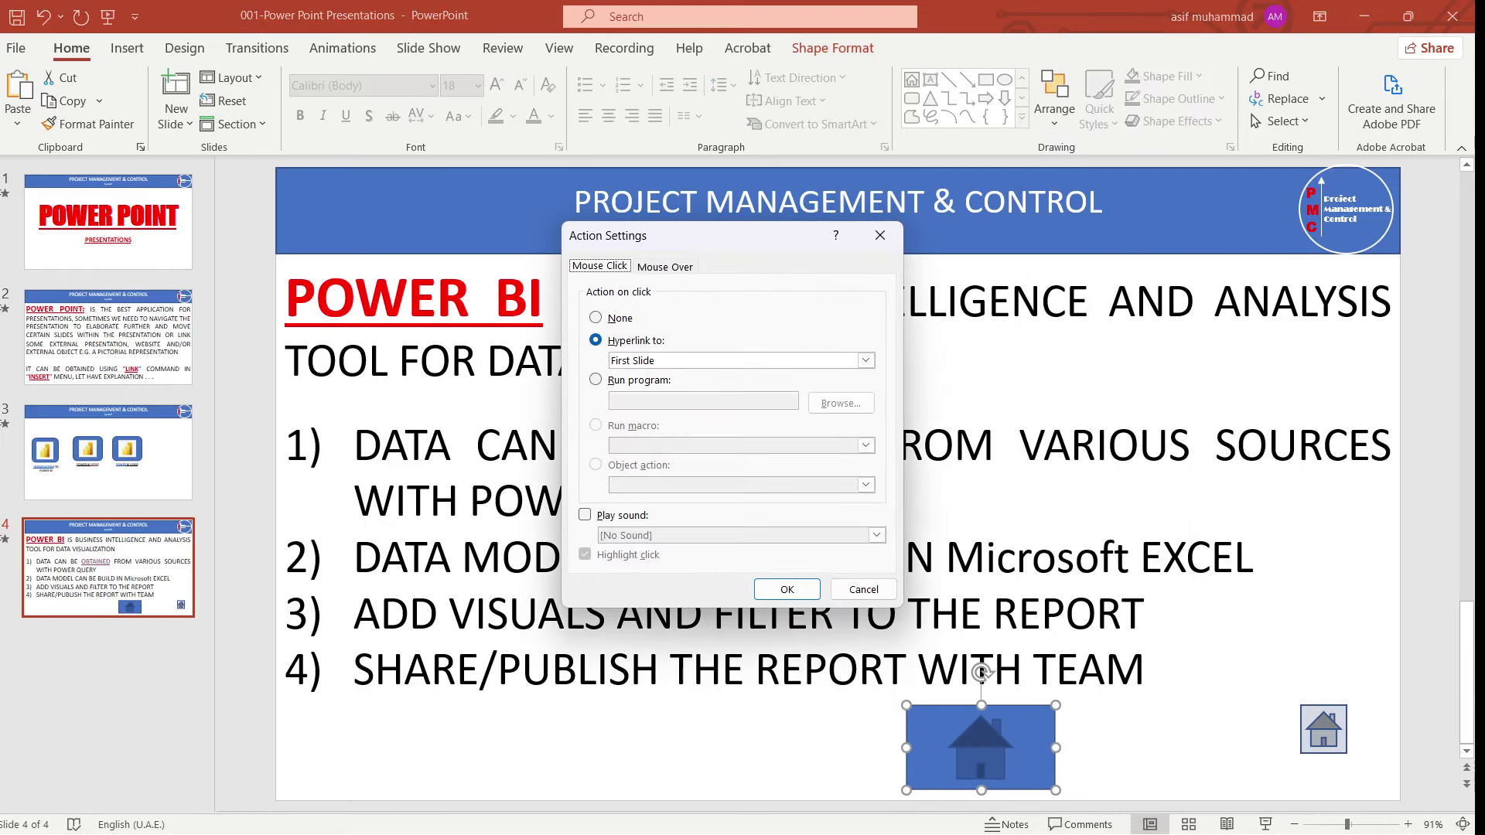
left_click(665, 267)
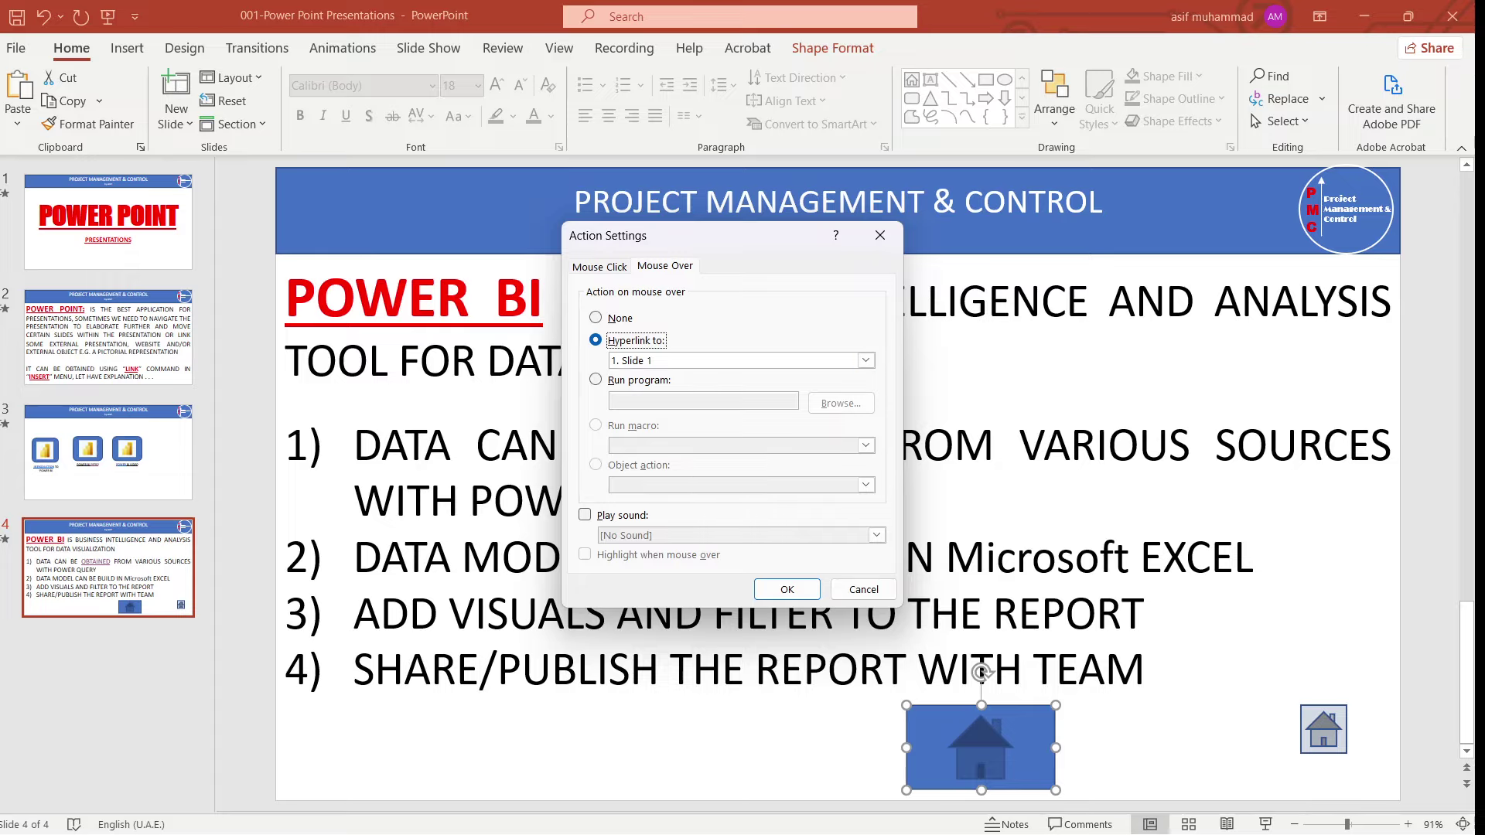
key("ctrl+Tab")
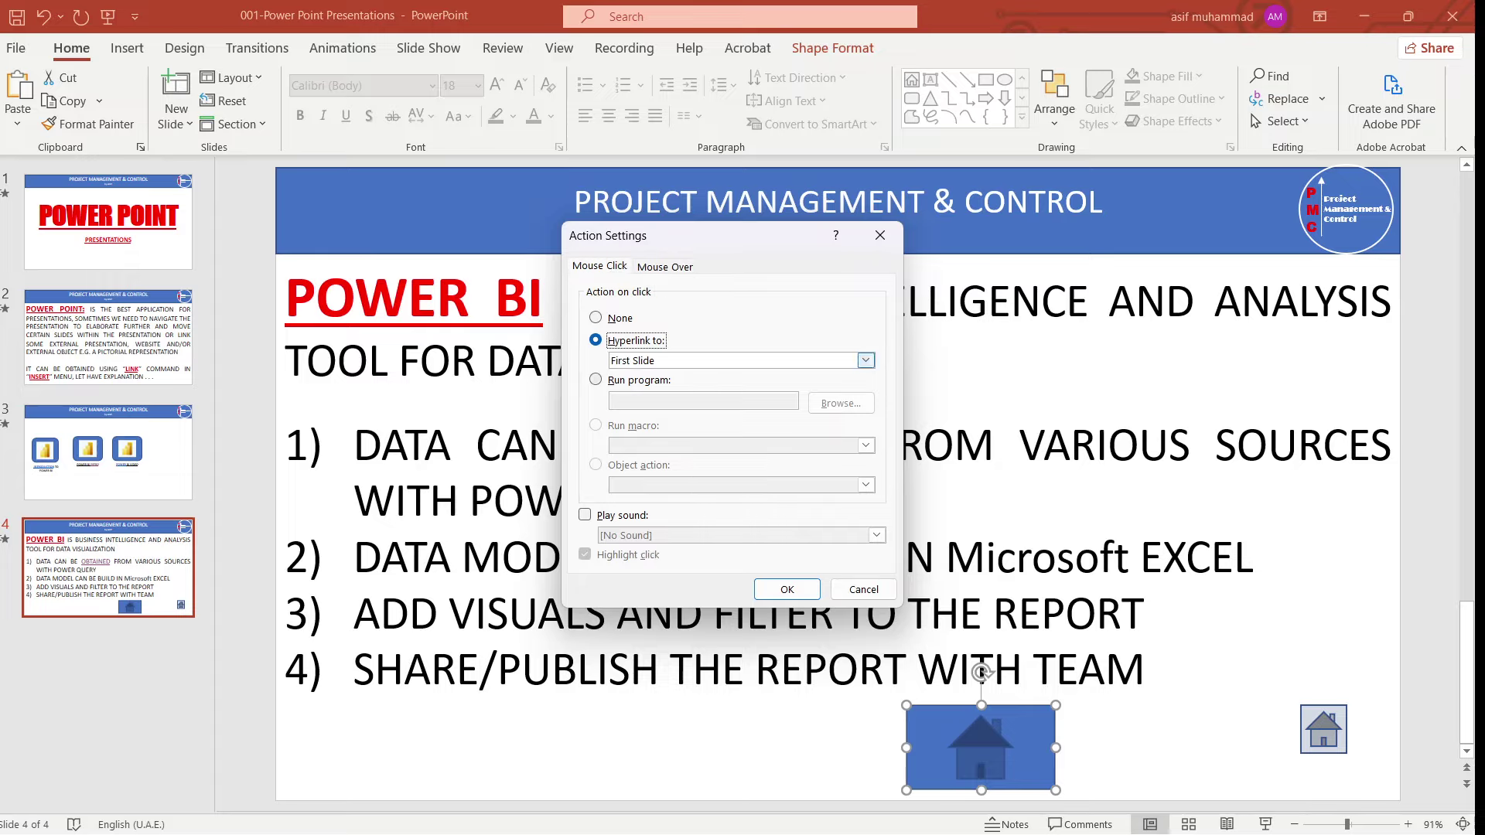
key("Return")
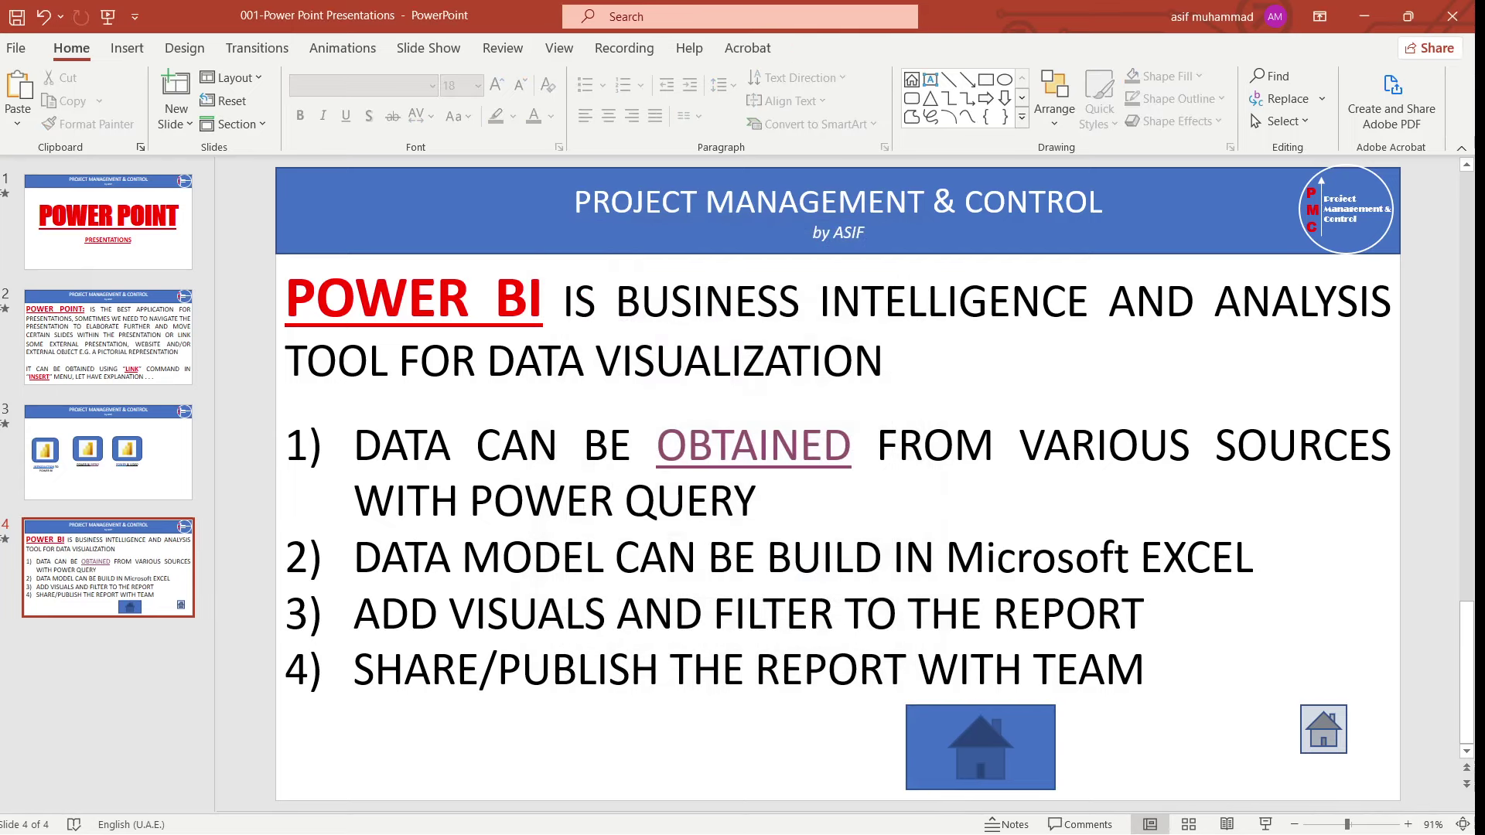
- Shrink the new Home button and position it just below the fourth list item on slide 4
left_click(980, 747)
key("Escape")
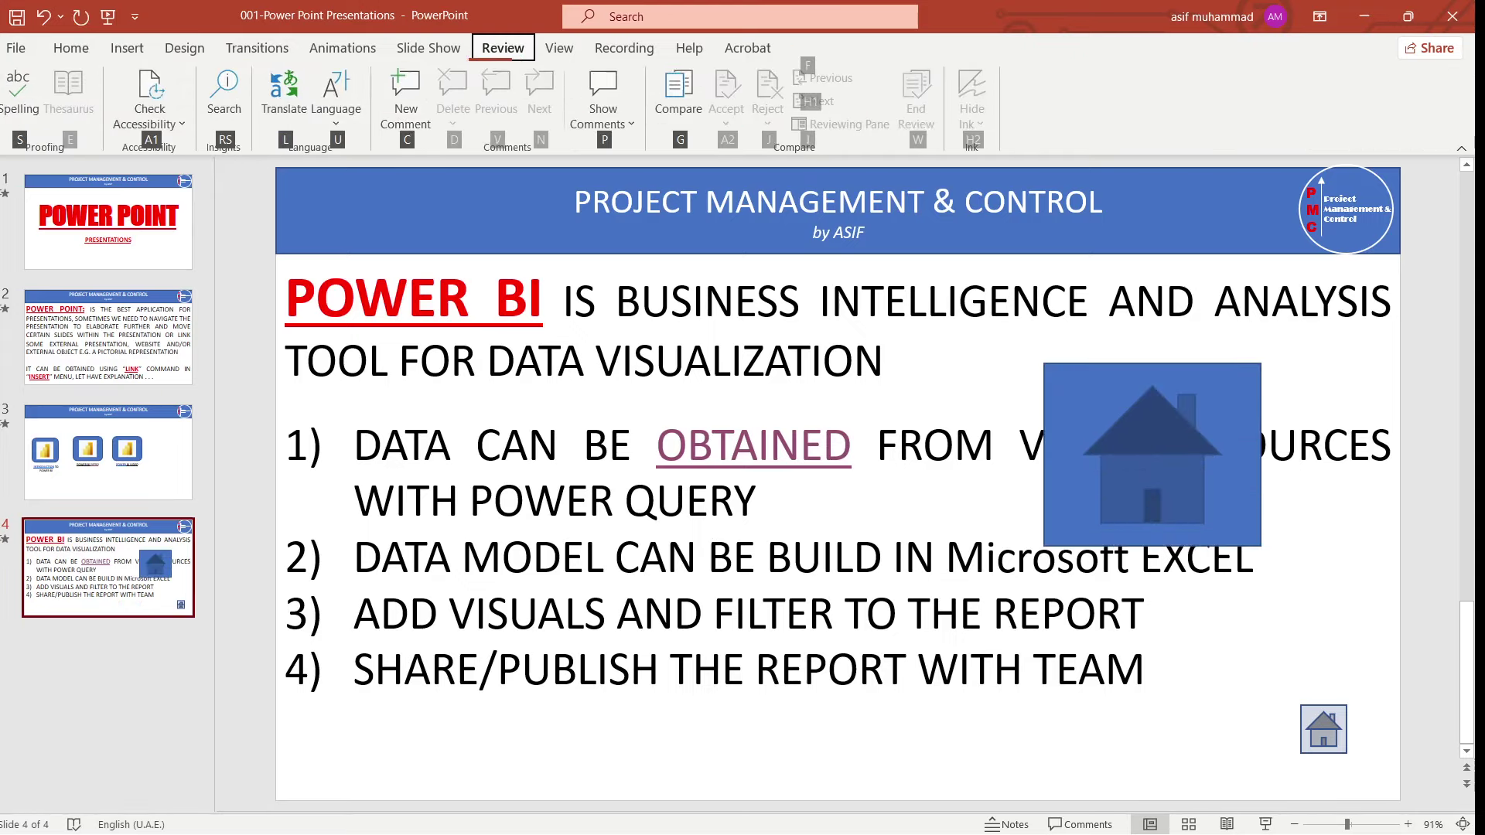
left_click(959, 365)
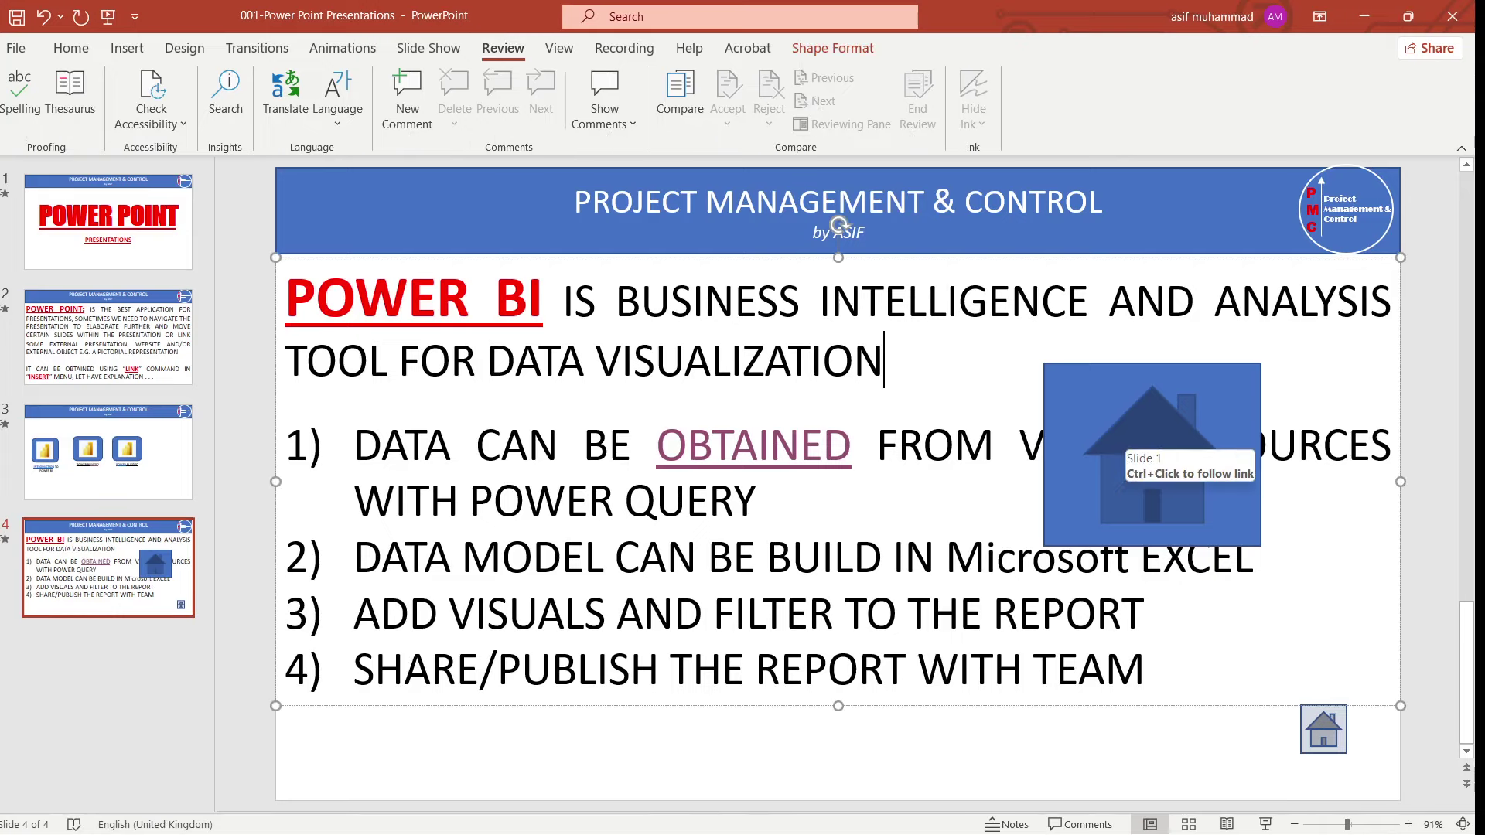
left_click_drag(1126, 438, 870, 669)
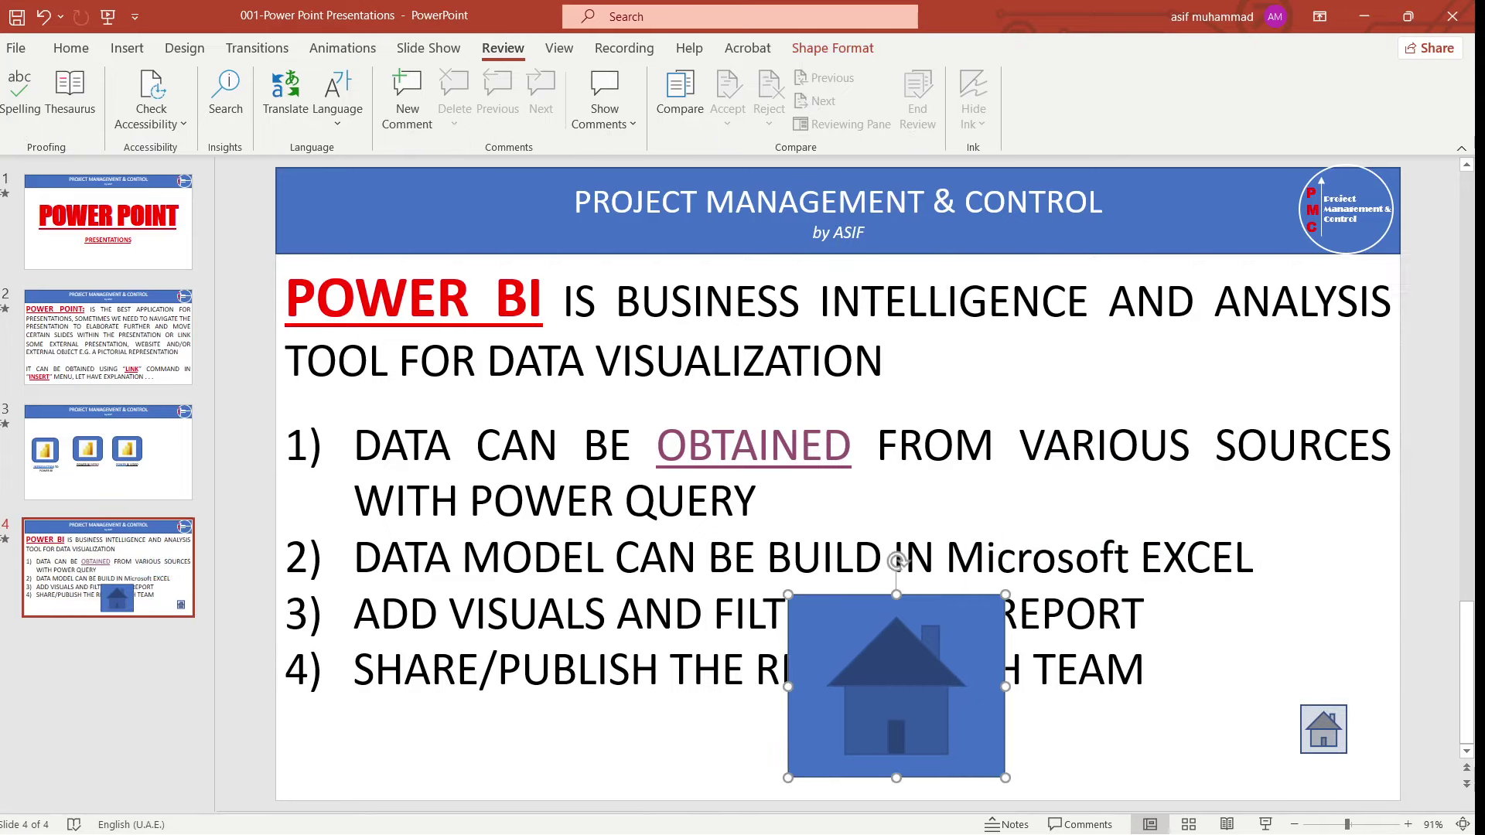
key("ctrl+z")
key("ctrl+z")
key("ctrl+z")
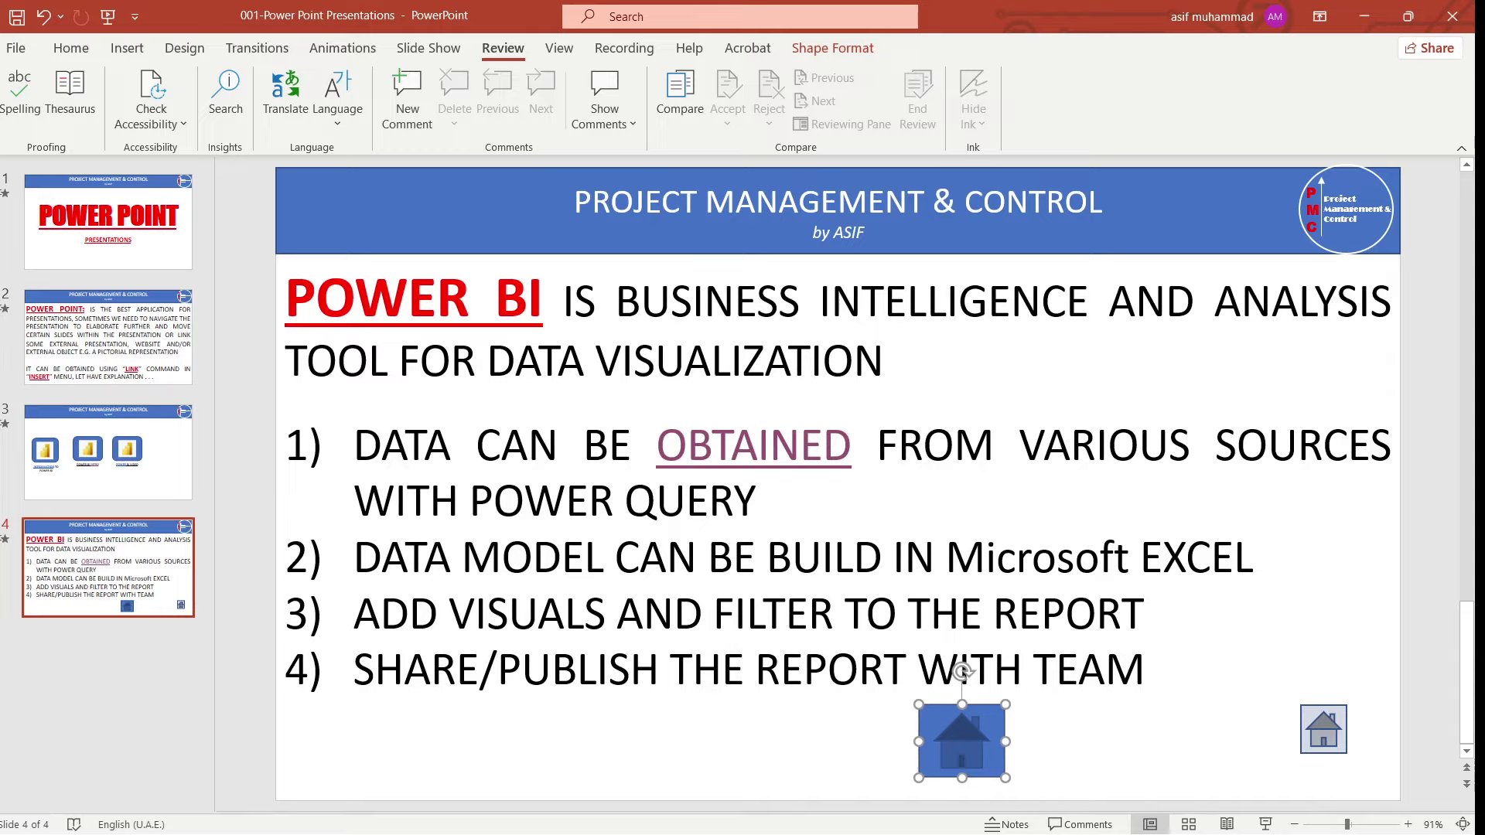
- Deselect the new Home button, go to slide 1, and return to slide 4
left_click(1082, 750)
left_click(983, 736)
key("Escape")
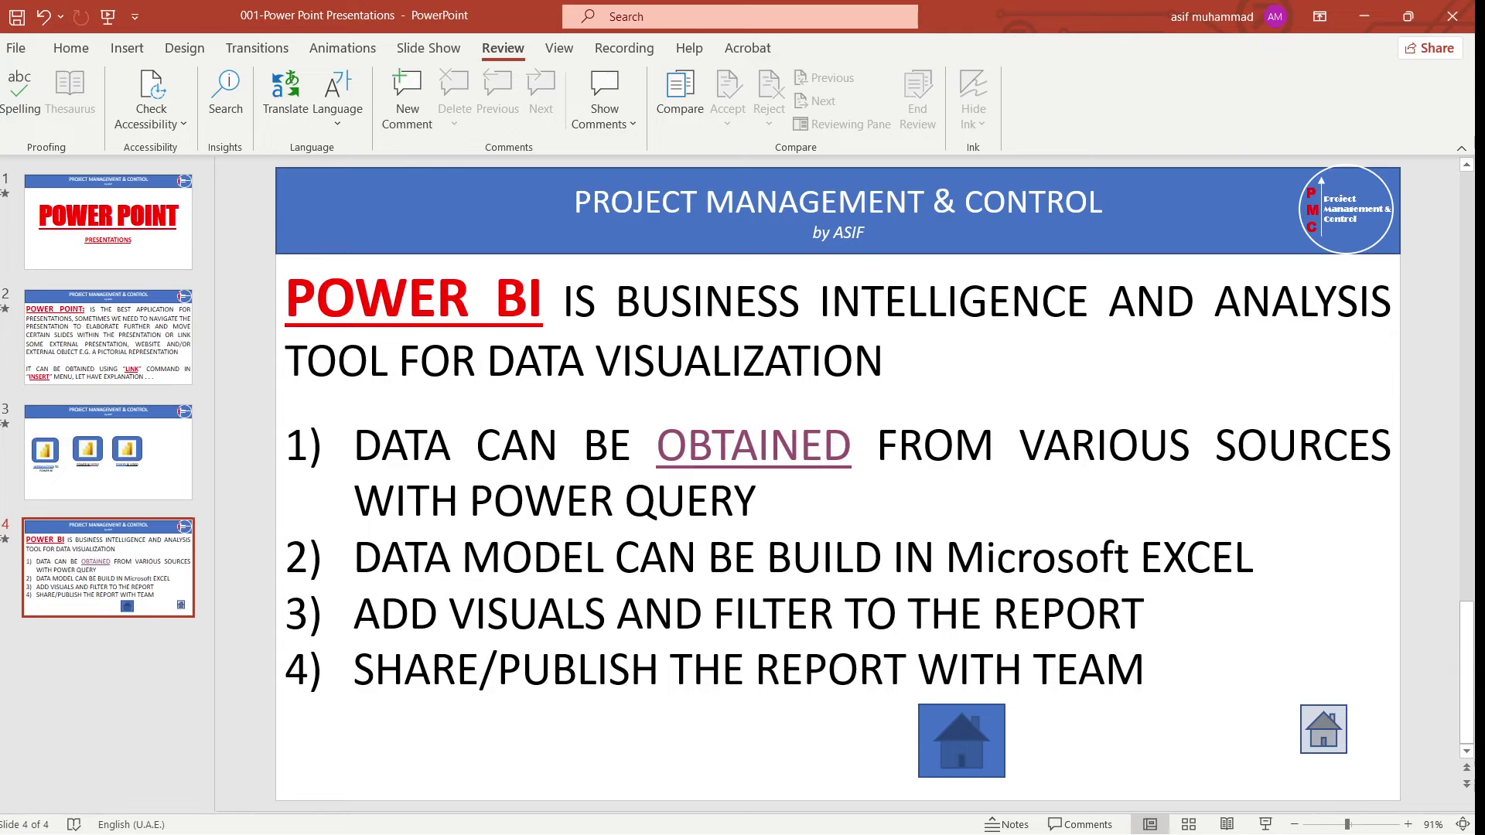
left_click(108, 222)
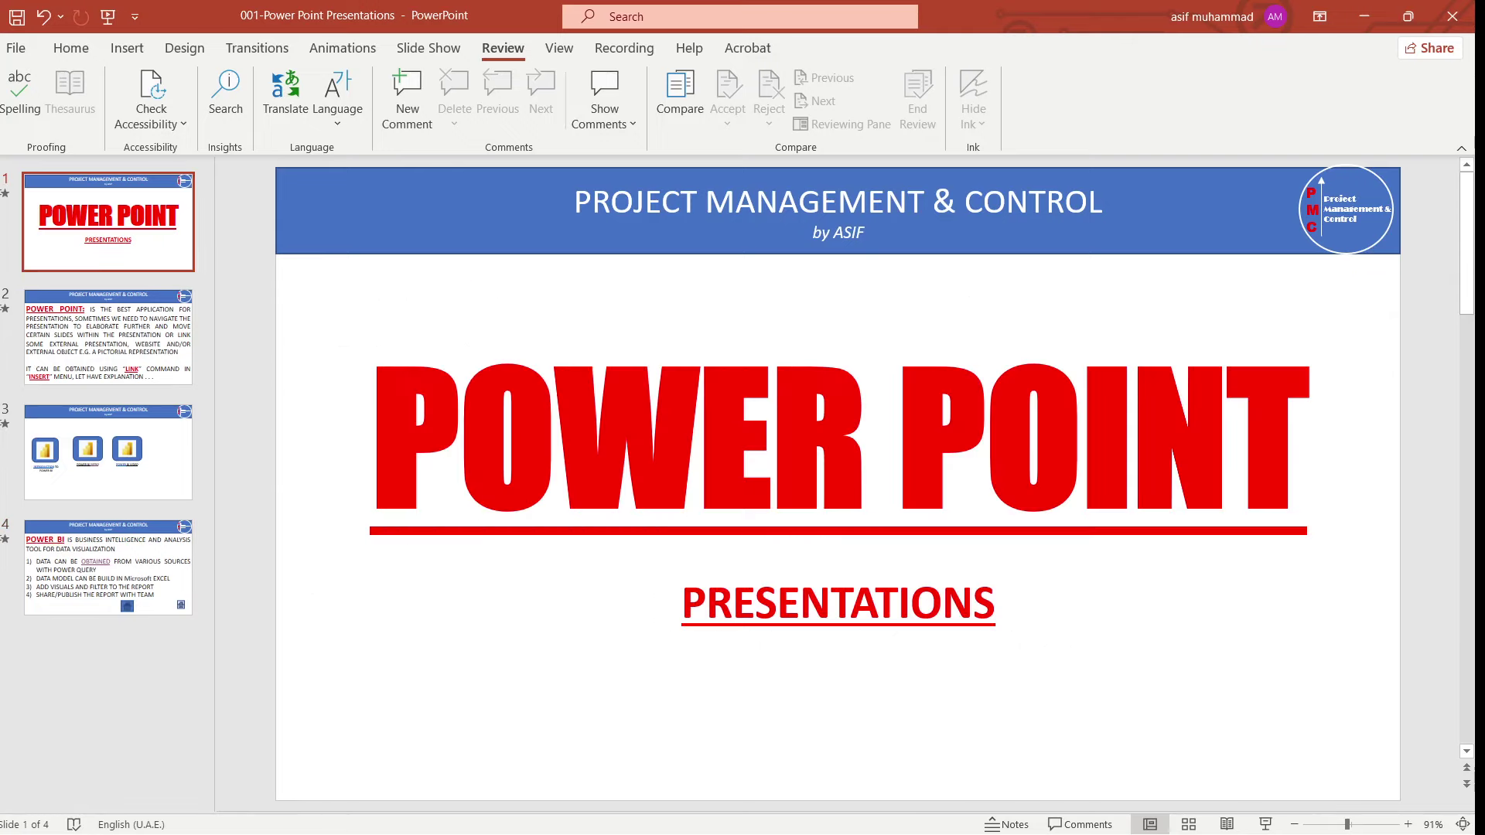
key("End")
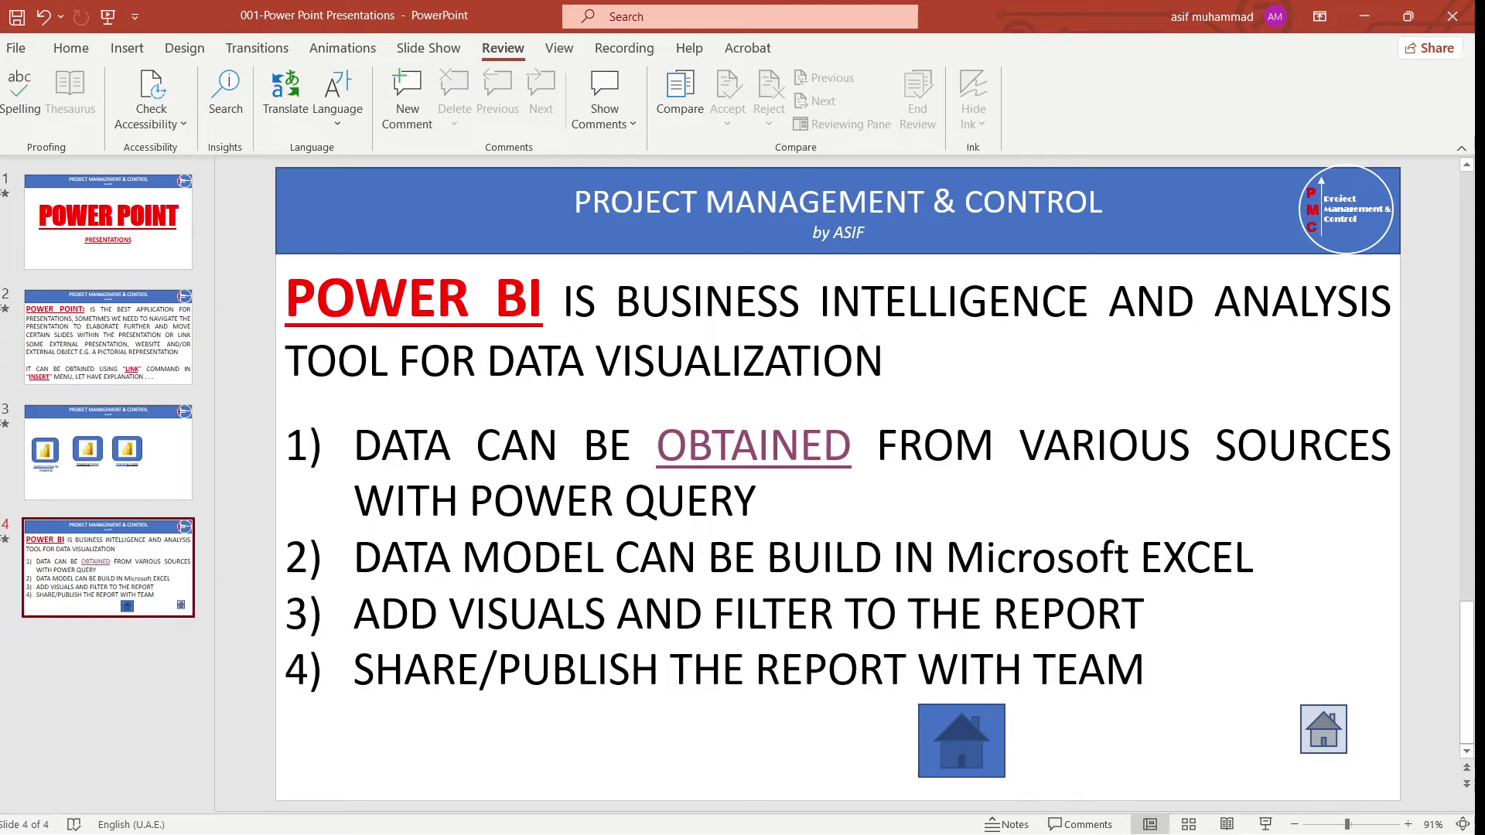
- Change the large Home button's solid fill on slide 4 to light blue and deselect the button
left_click(961, 739)
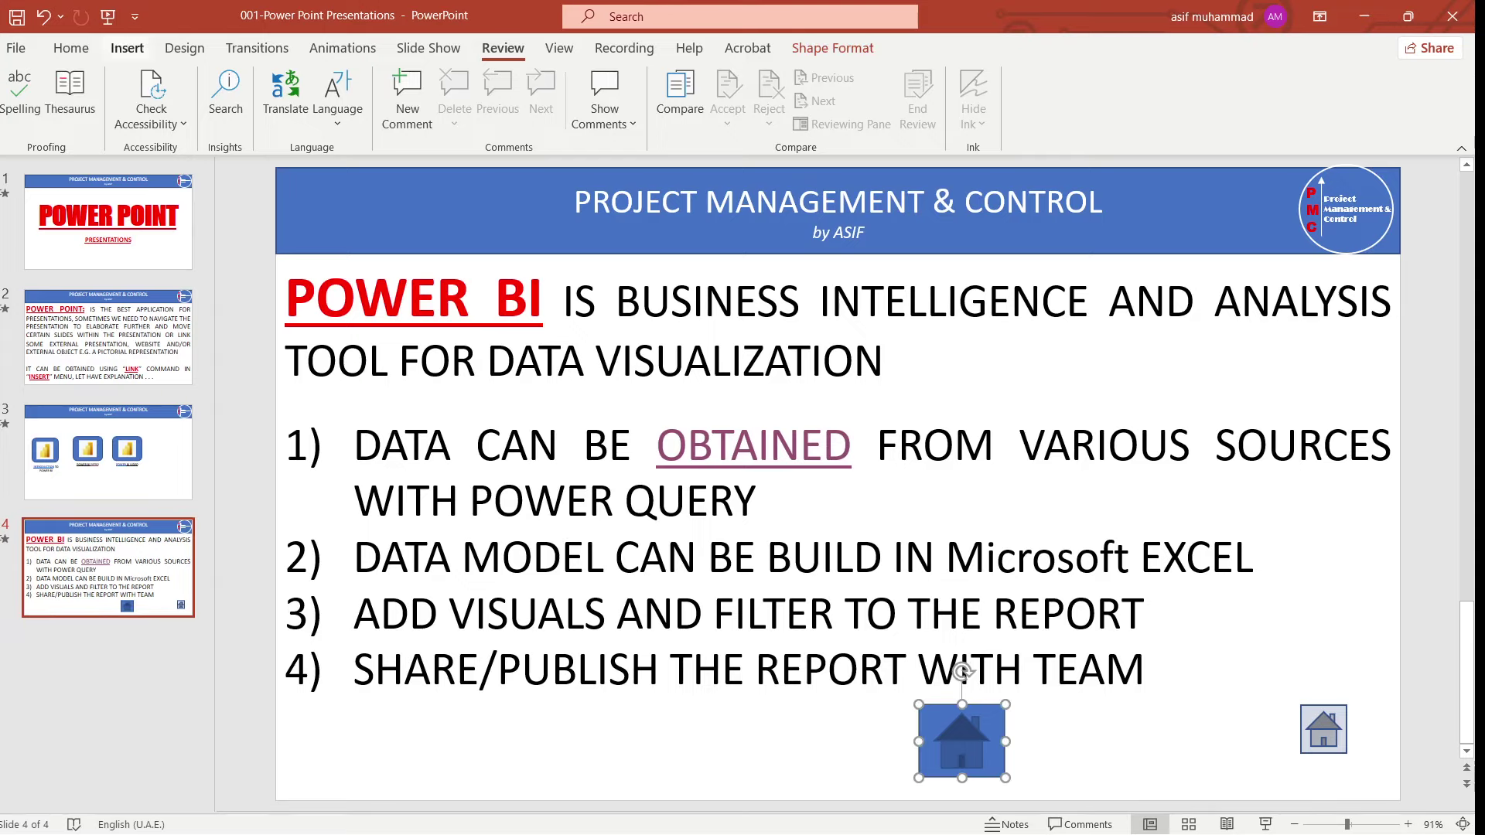
left_click(71, 48)
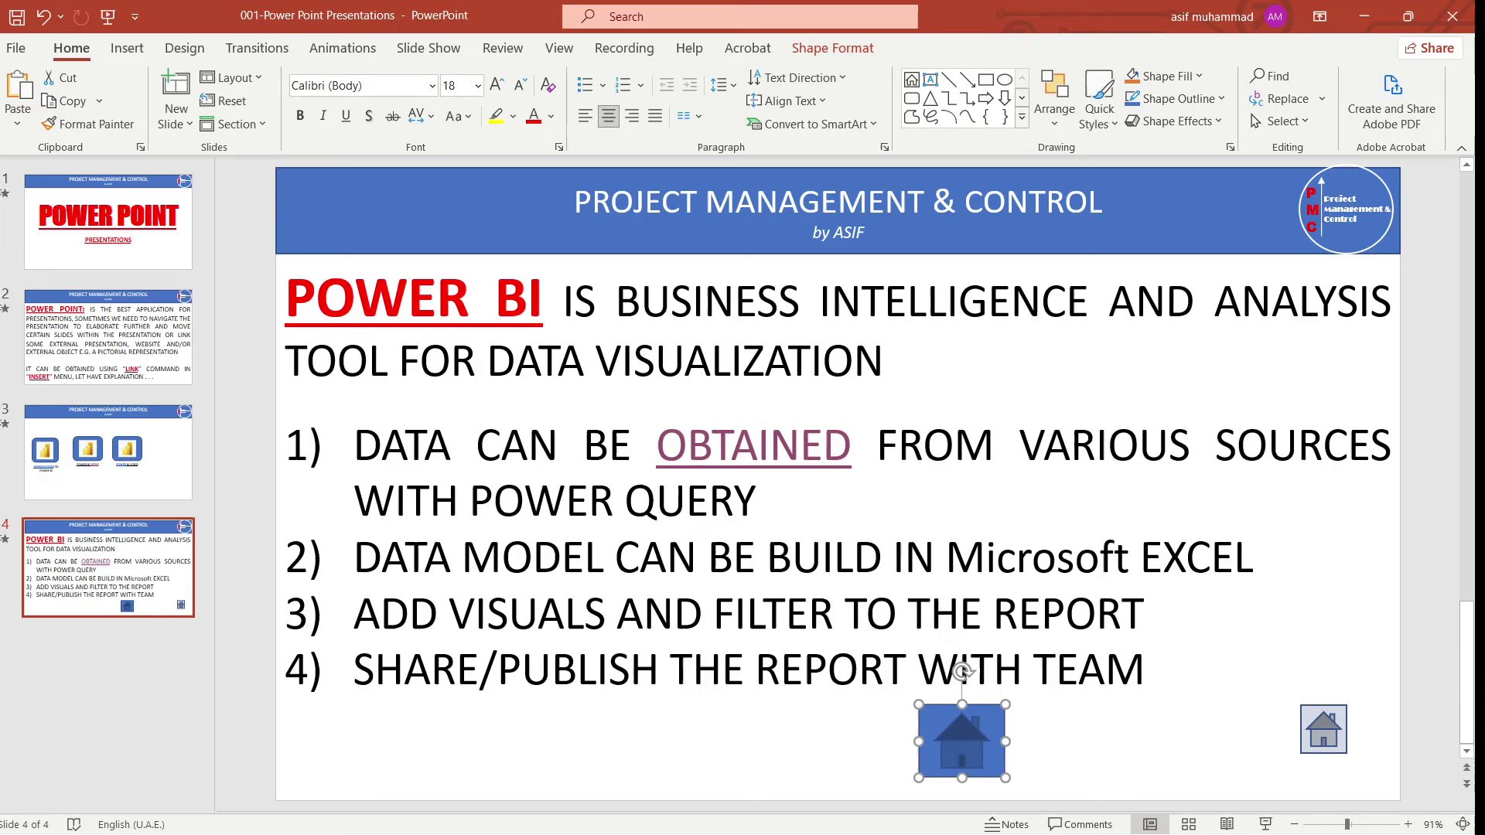
right_click(966, 740)
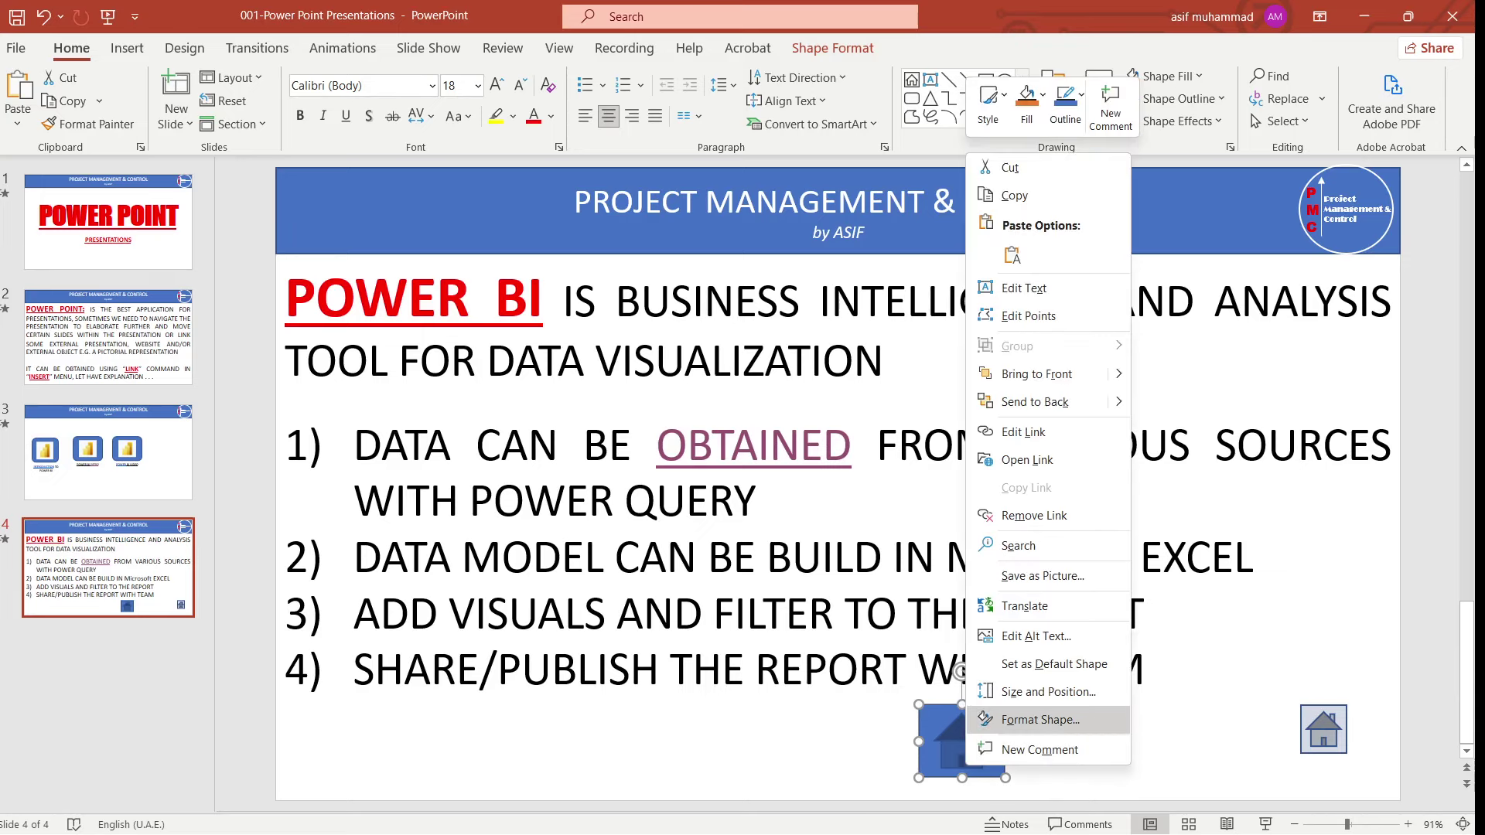
left_click(1040, 719)
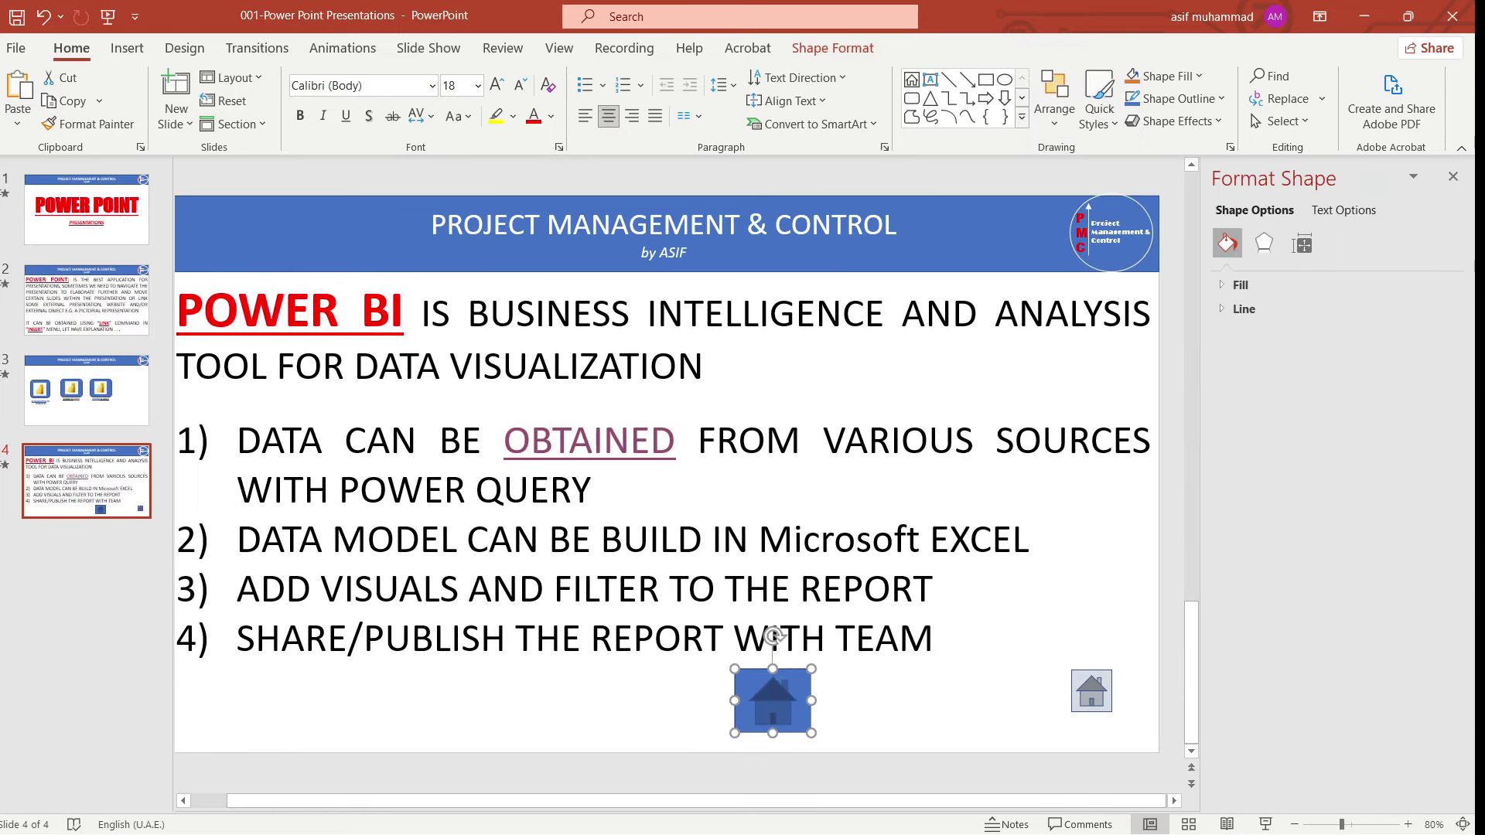
left_click(1241, 284)
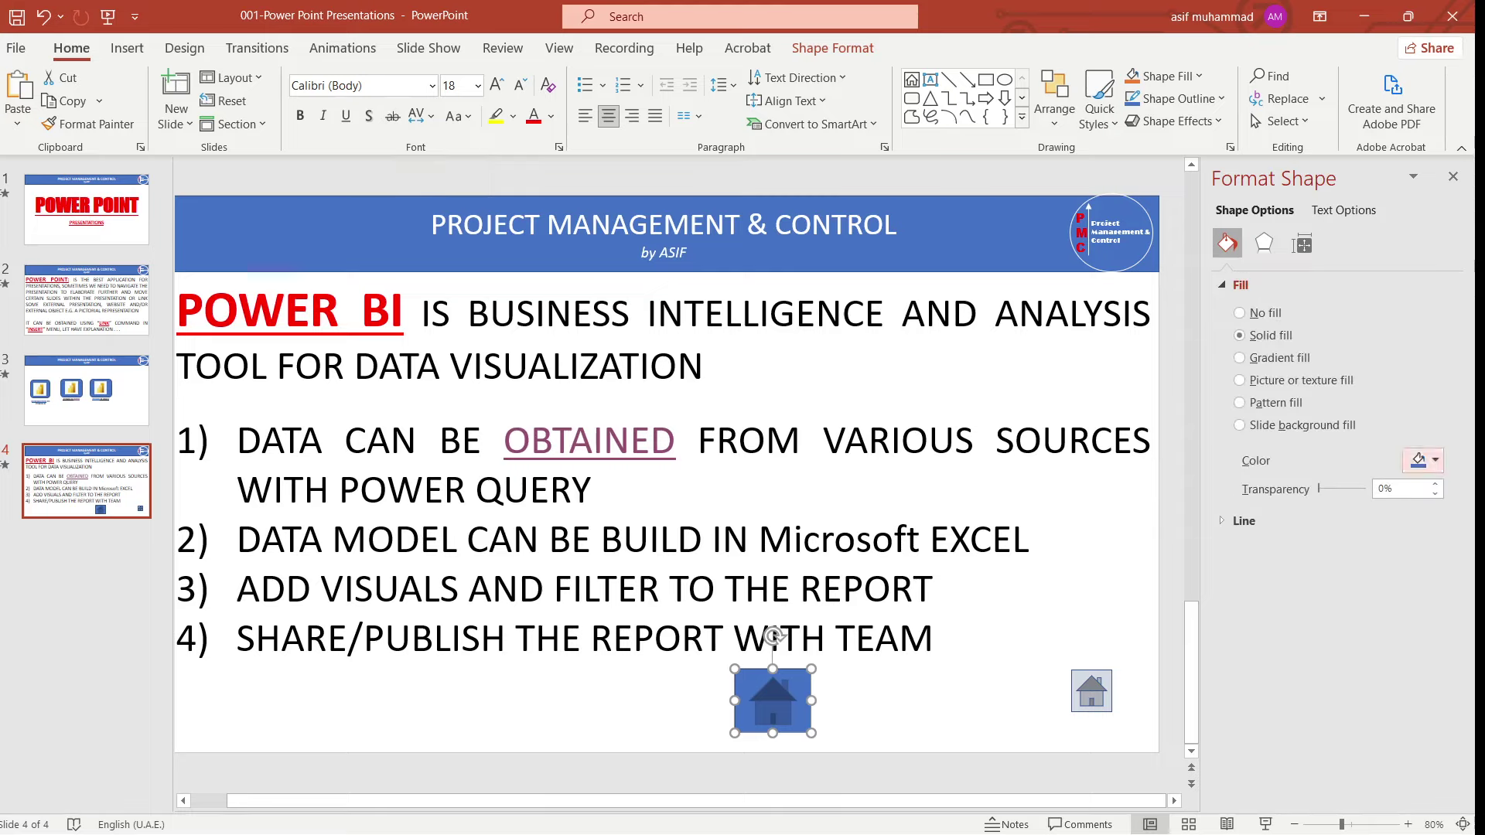
left_click(1422, 460)
left_click(1384, 535)
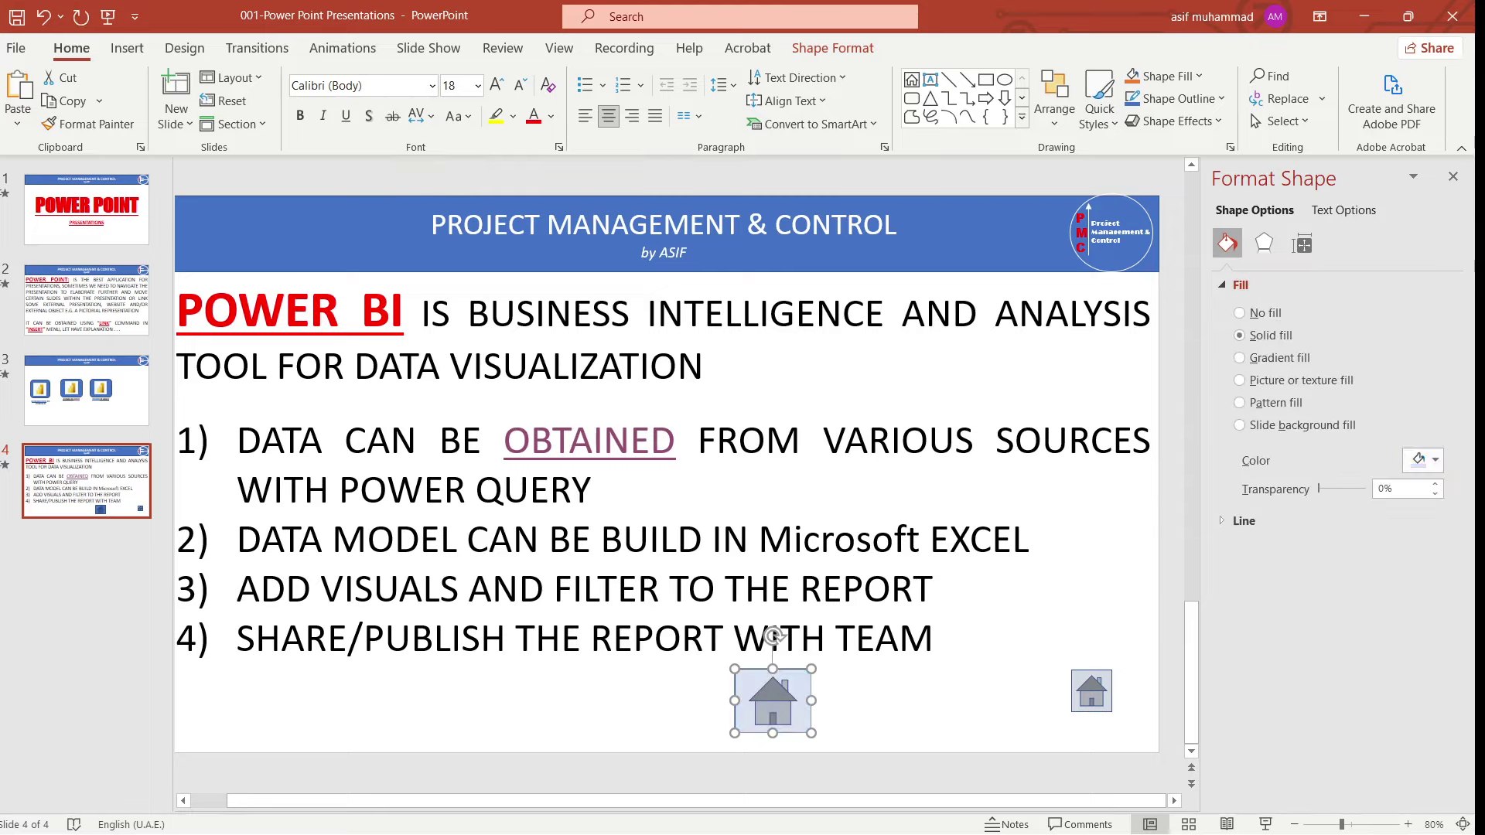
key("Escape")
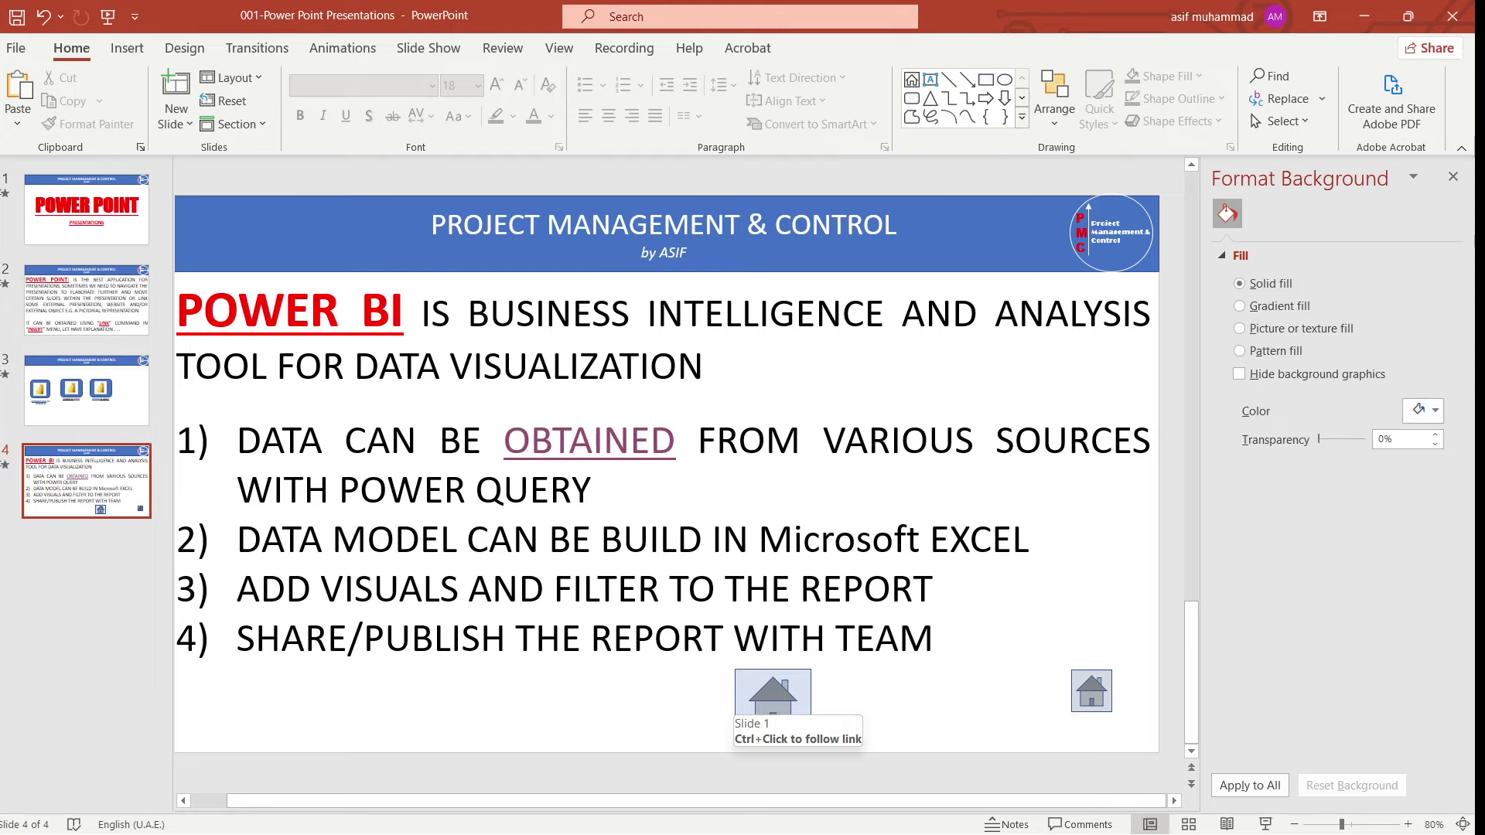
- Delete the large Home button below the fourth list item on slide 4 and go to slide 3
left_click(772, 696)
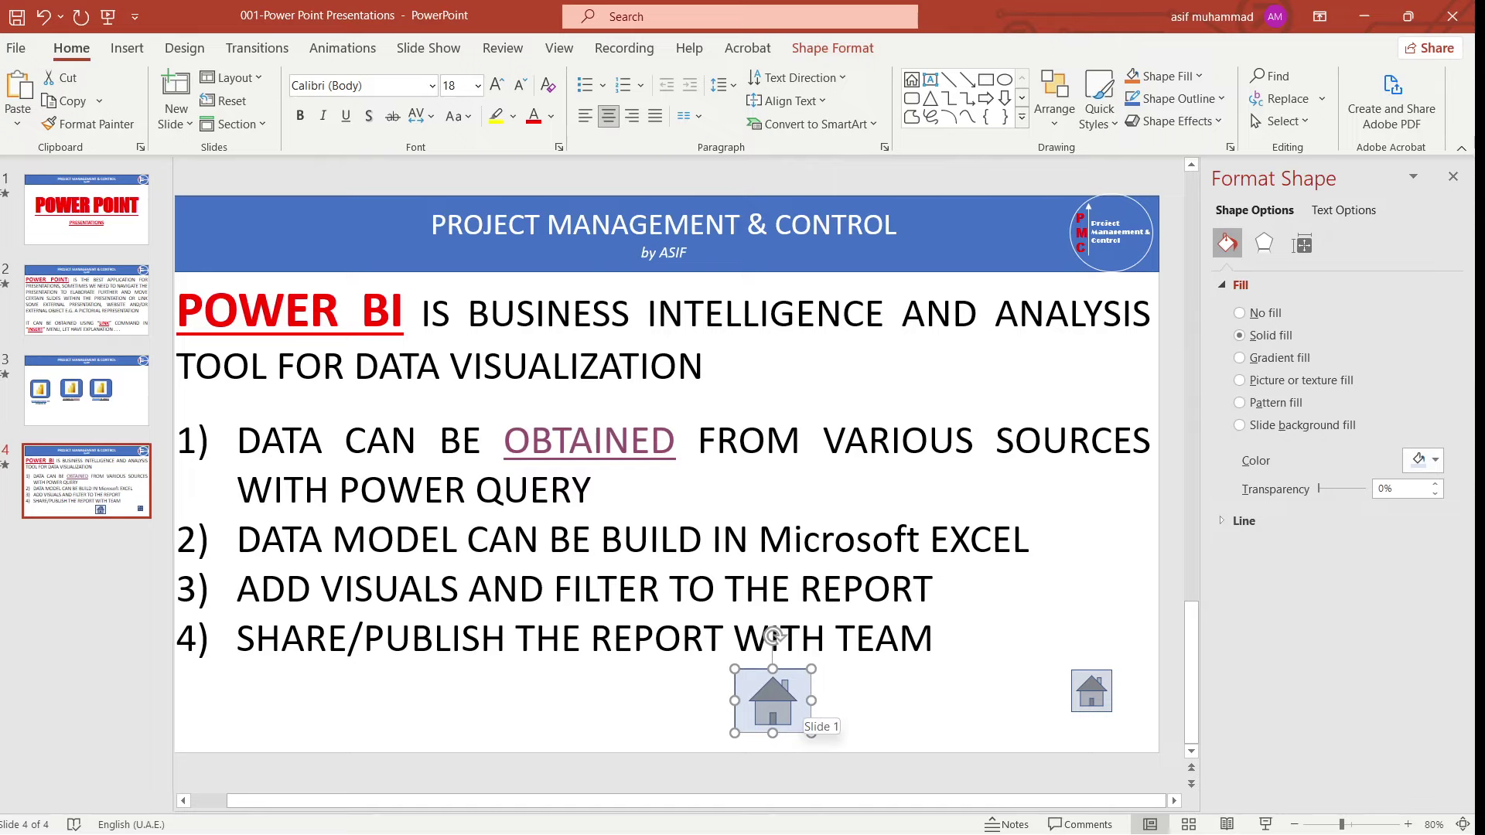
key("Delete")
key("Page_Up")
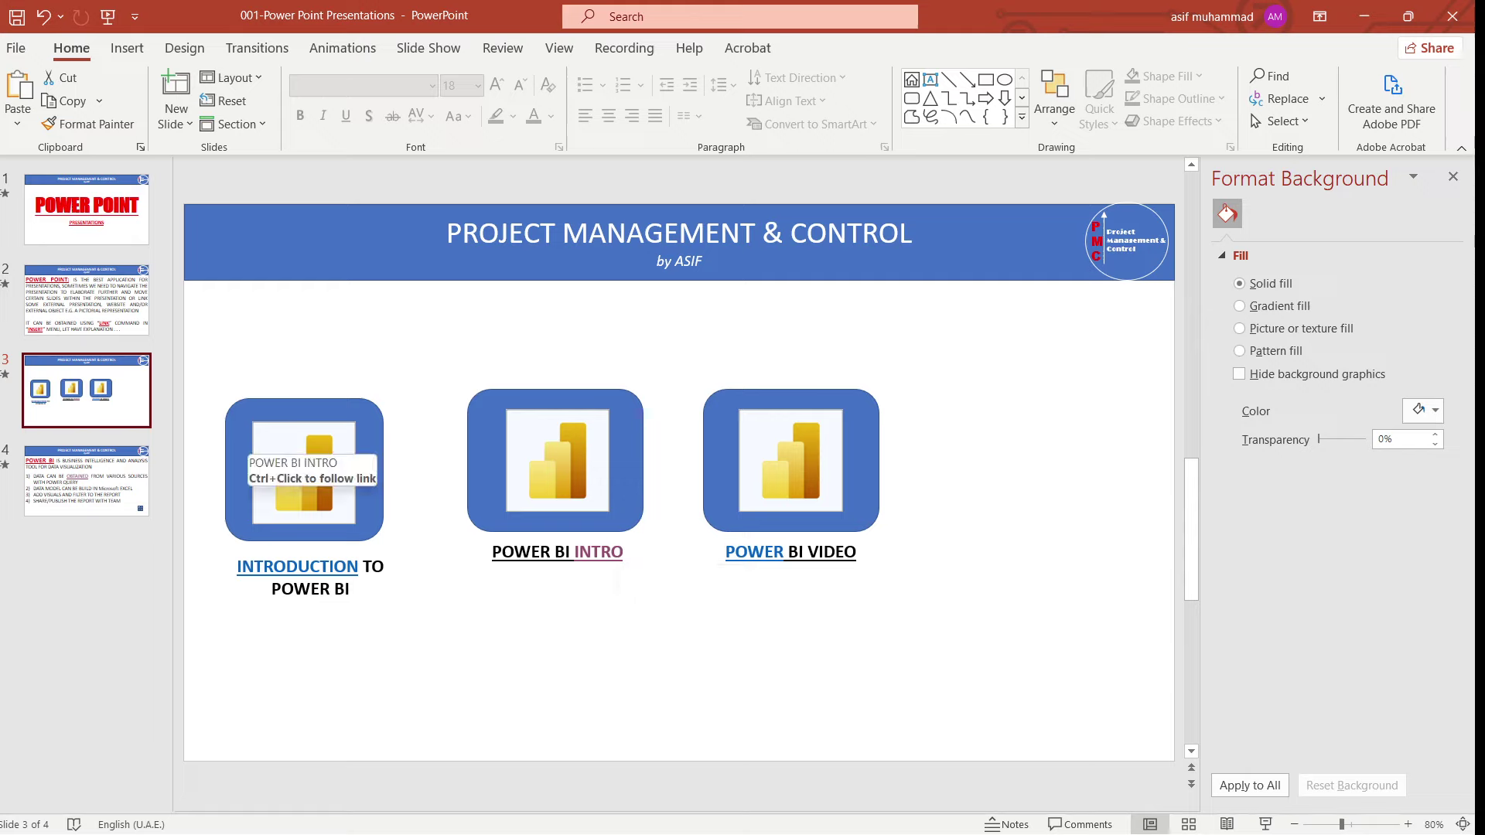
- Delete the rounded rectangle, the logo picture and the caption of the INTRODUCTION TO POWER BI item on slide 3
left_click(241, 449)
key("Delete")
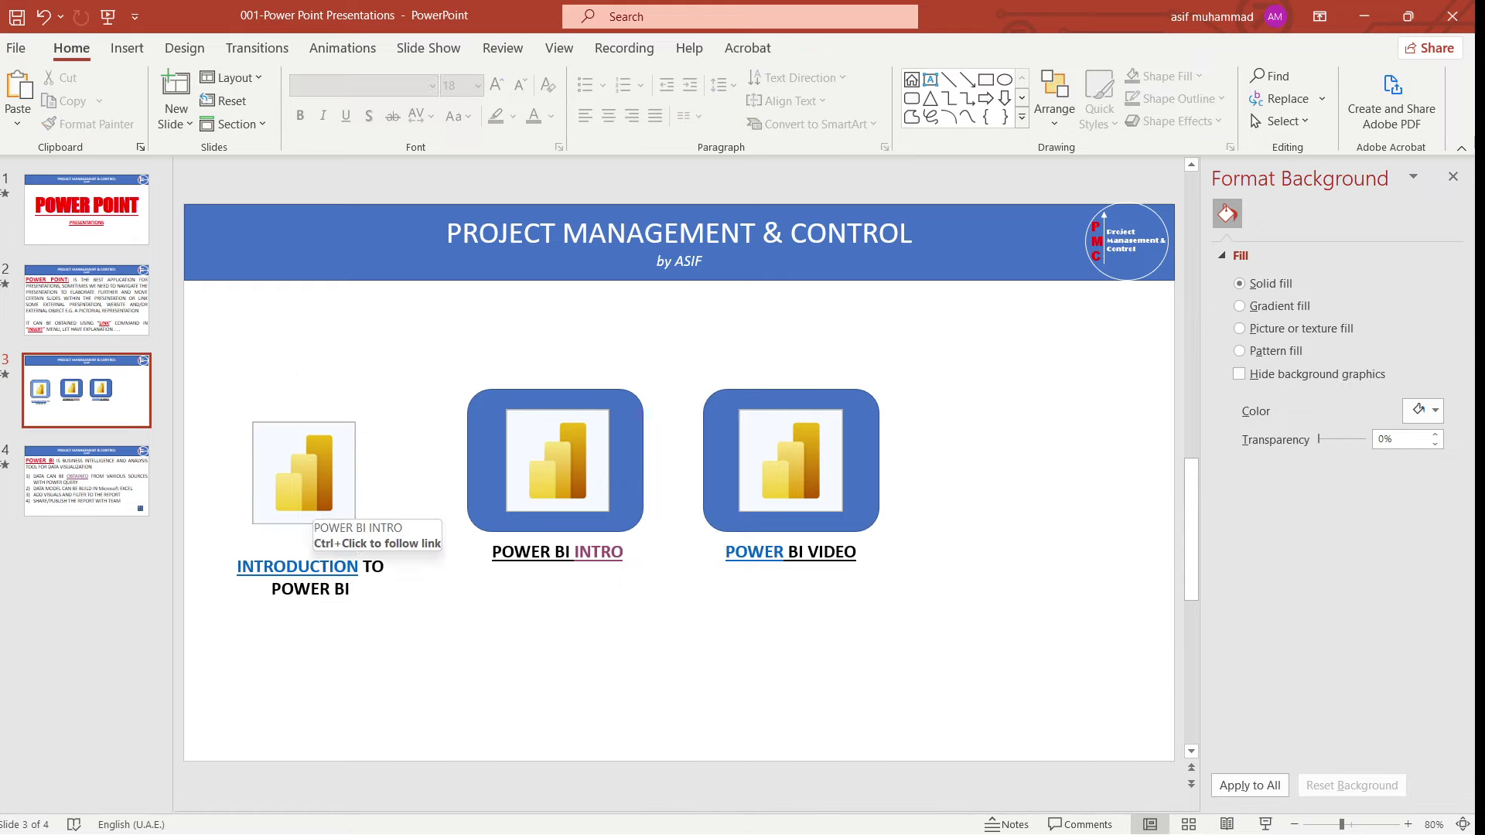
left_click(303, 473)
key("Delete")
left_click(329, 589)
key("Delete")
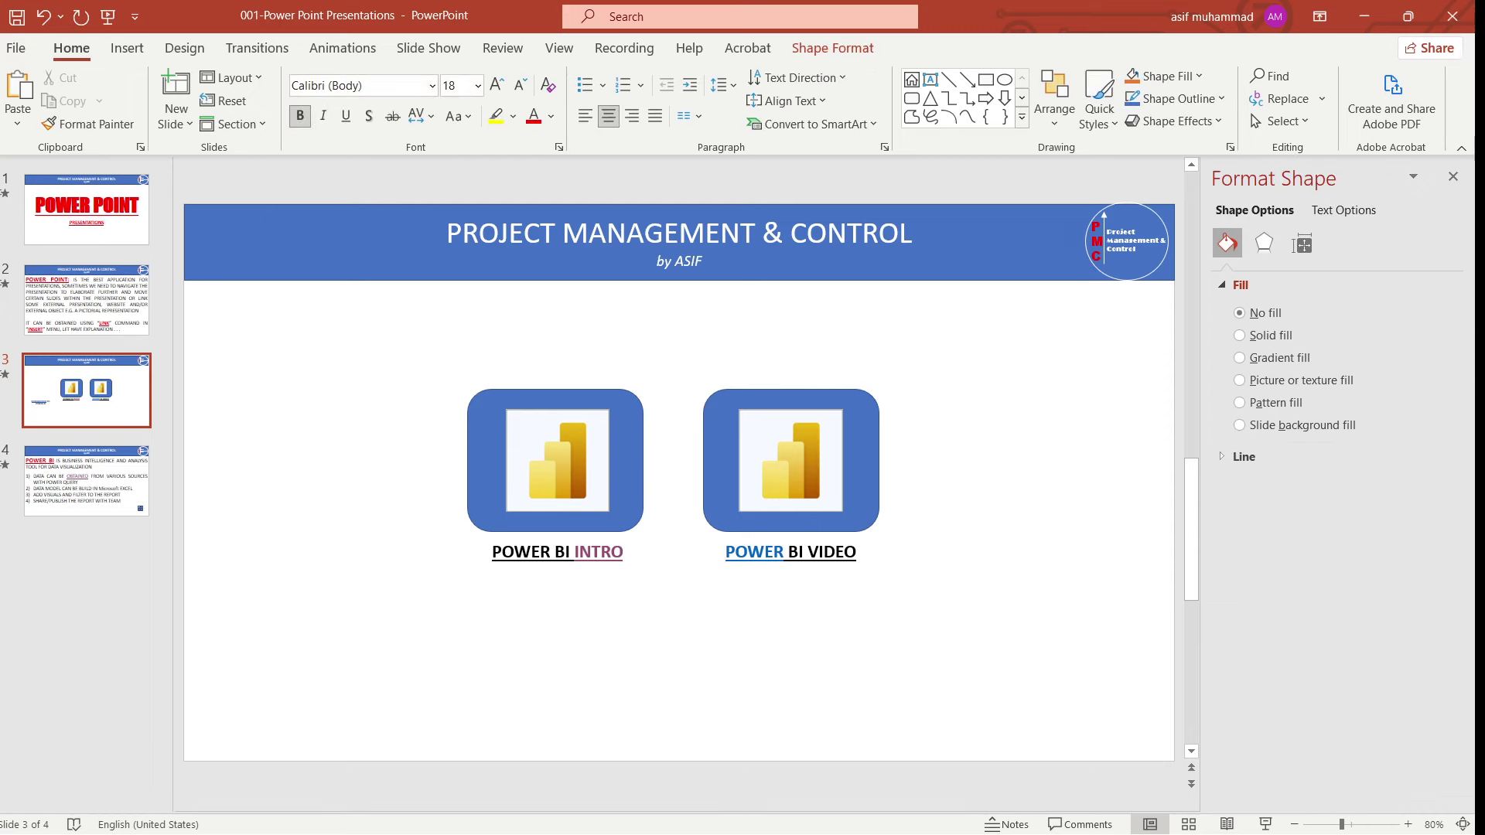
- Start the slide show from slide 1 and advance through slide 2 to the Power BI links on slide 3
left_click(86, 209)
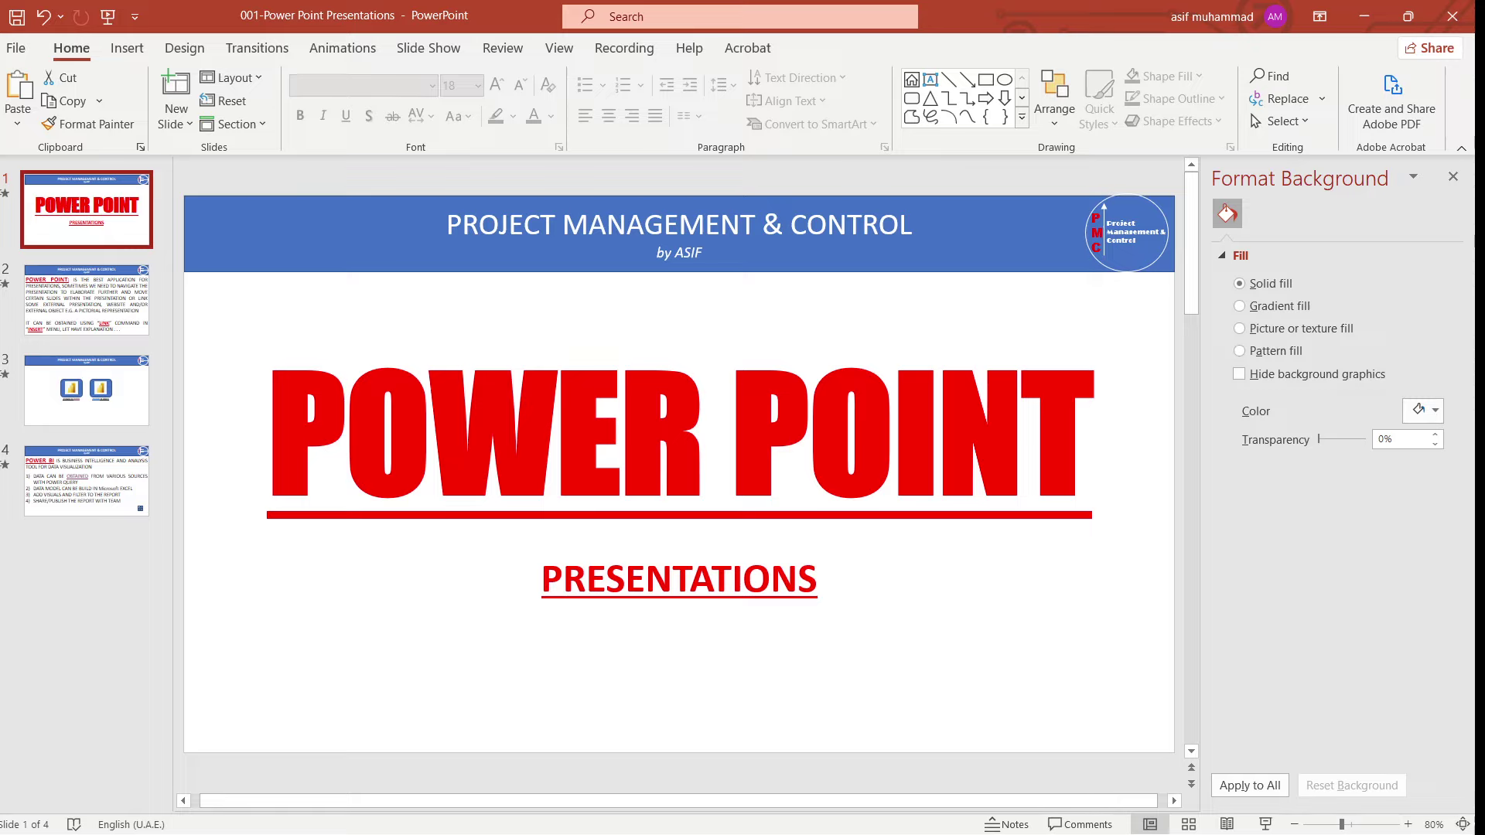
left_click(428, 48)
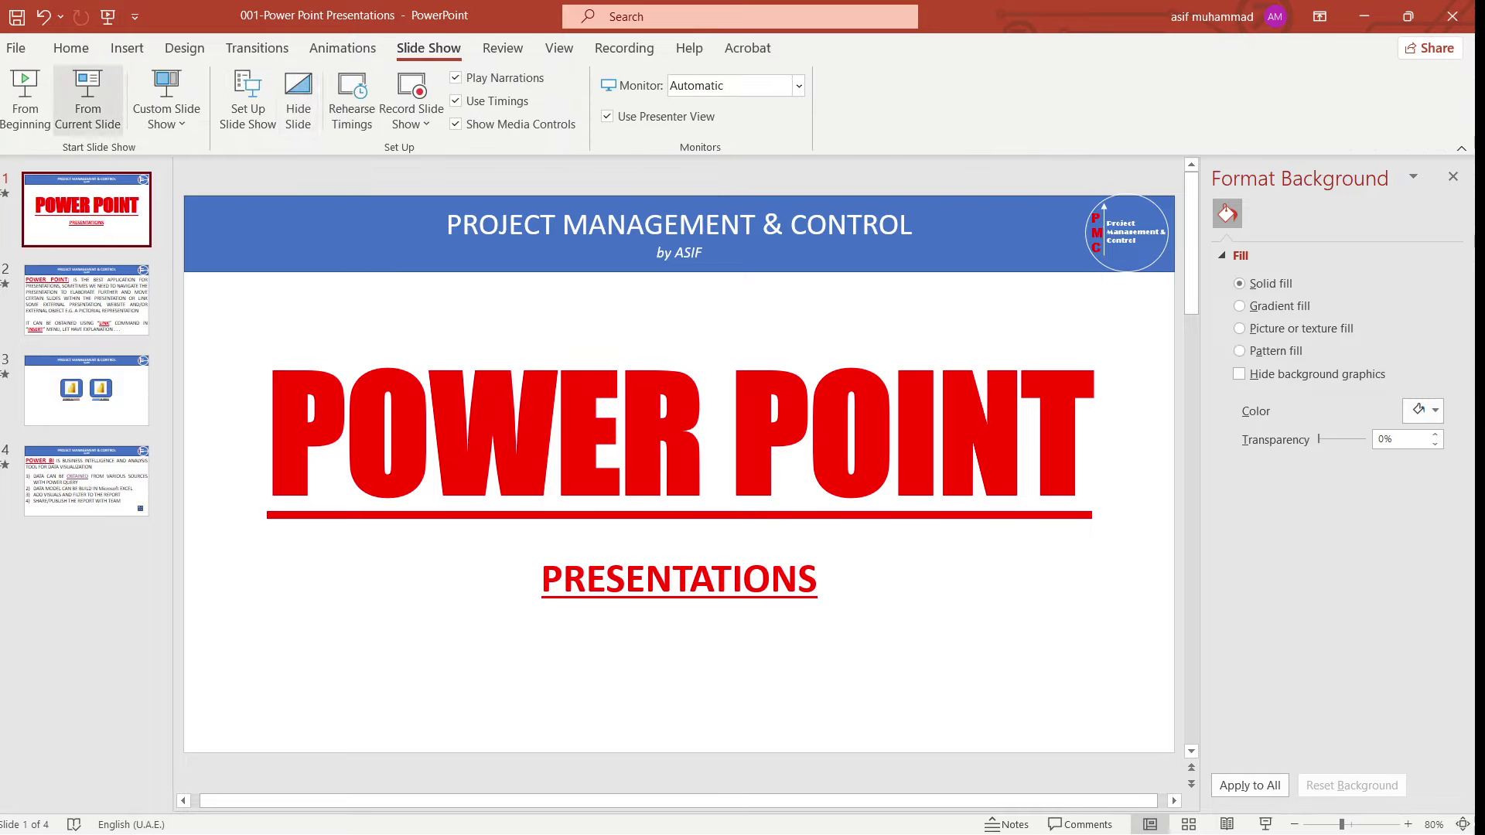
left_click(25, 97)
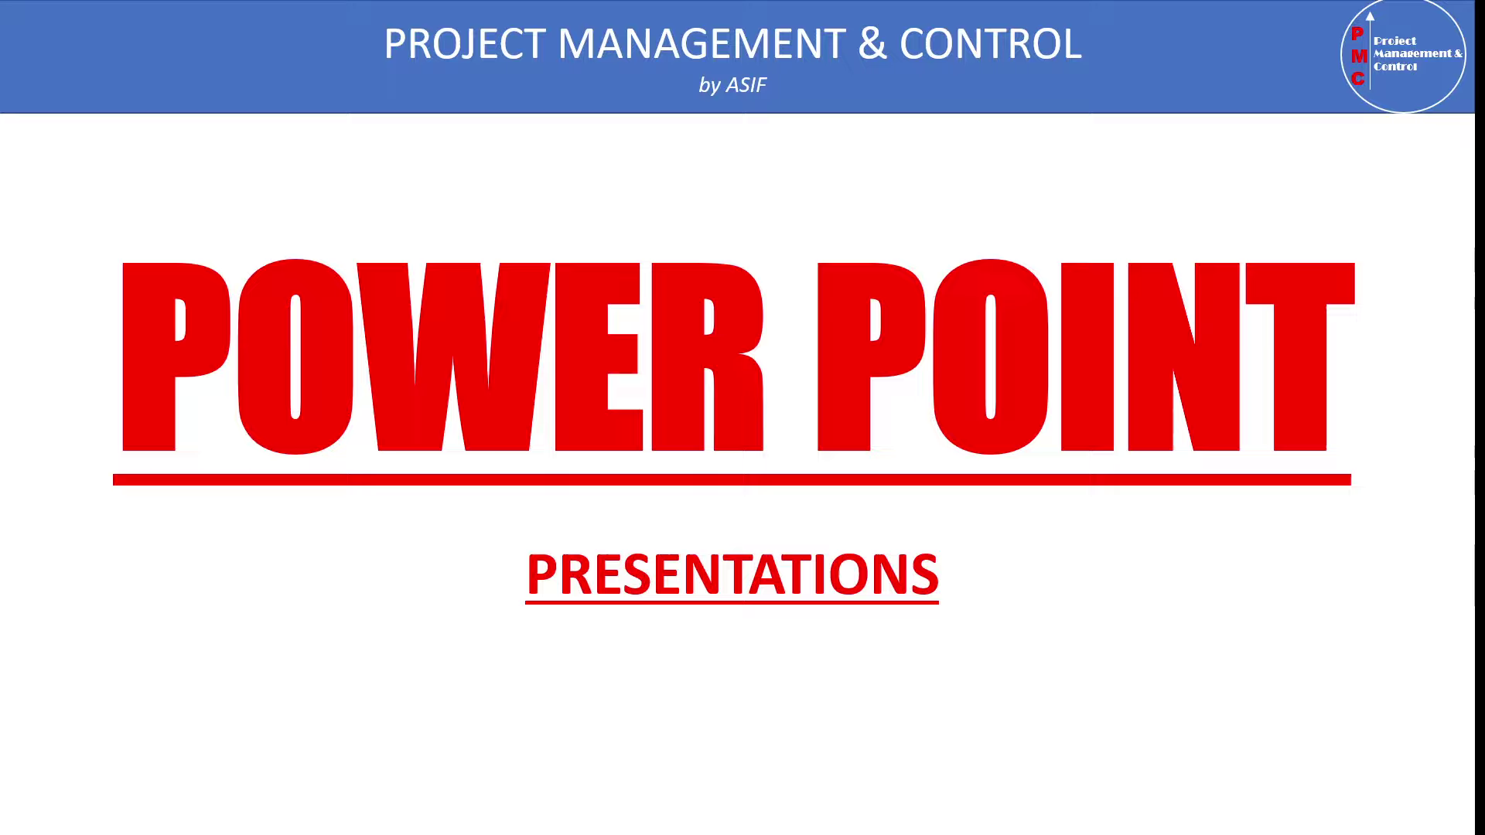
key("Right")
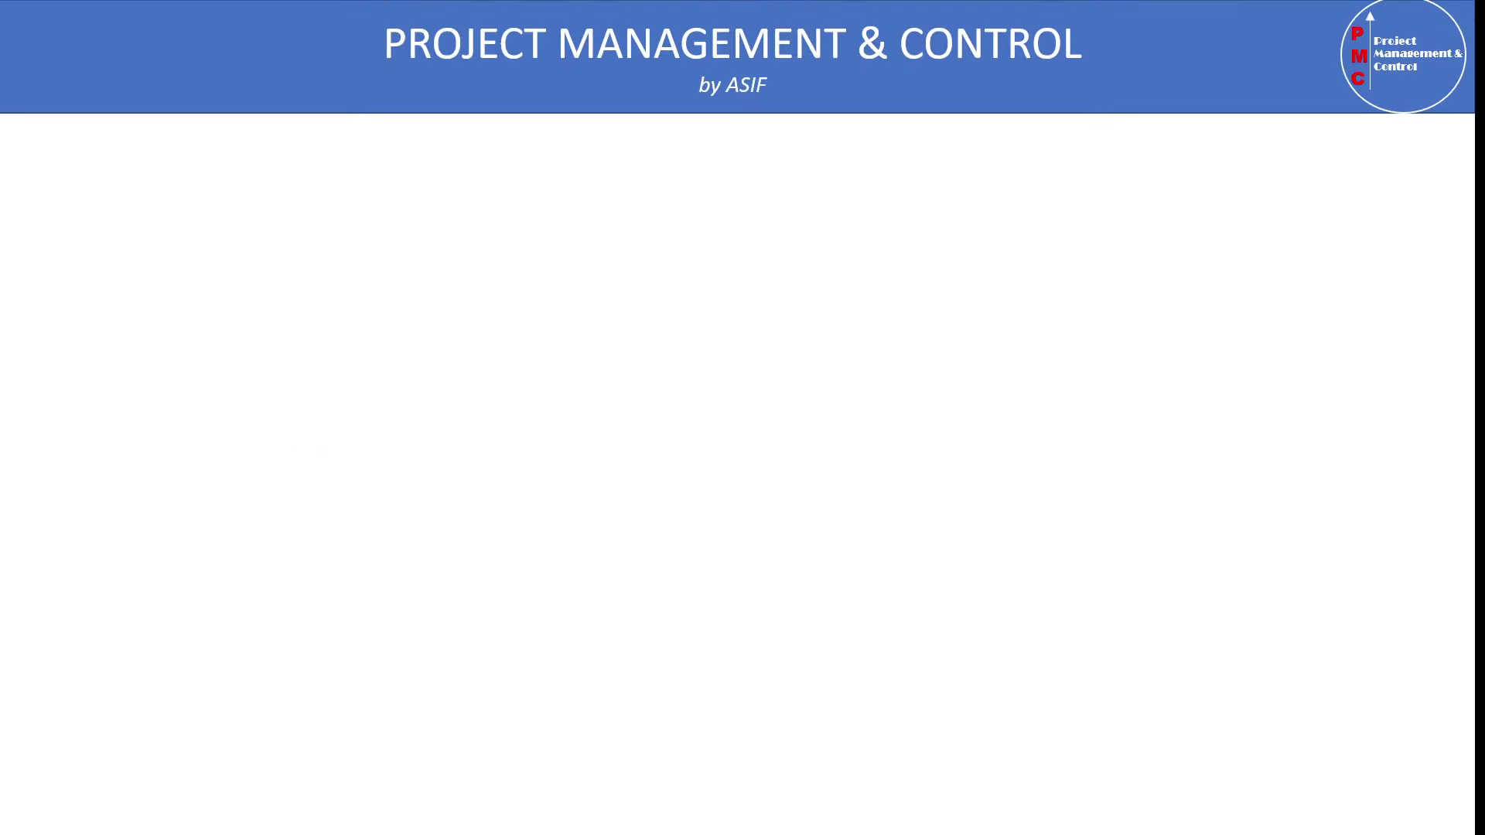
key("Right")
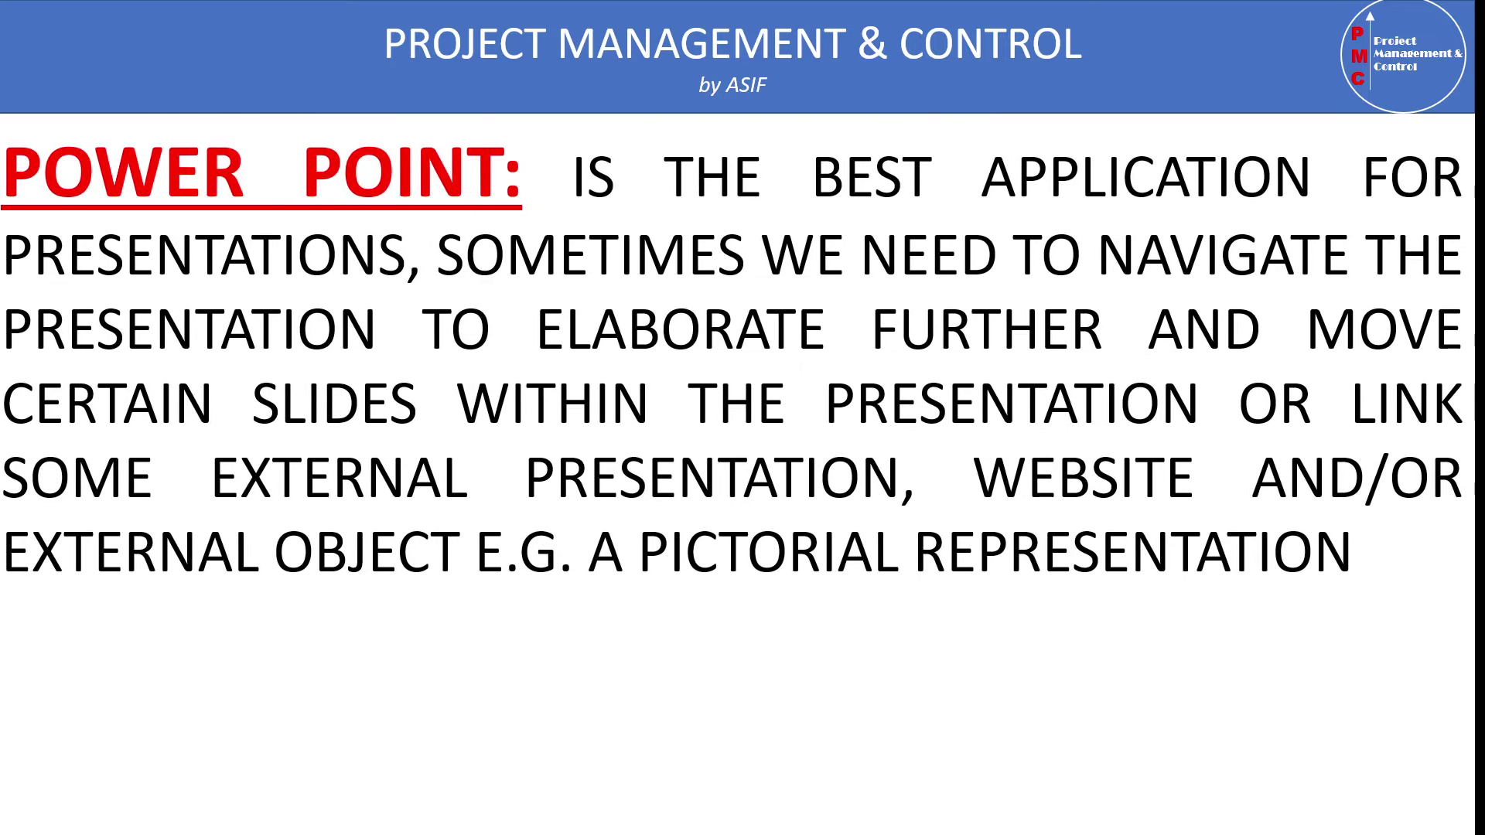
key("Right")
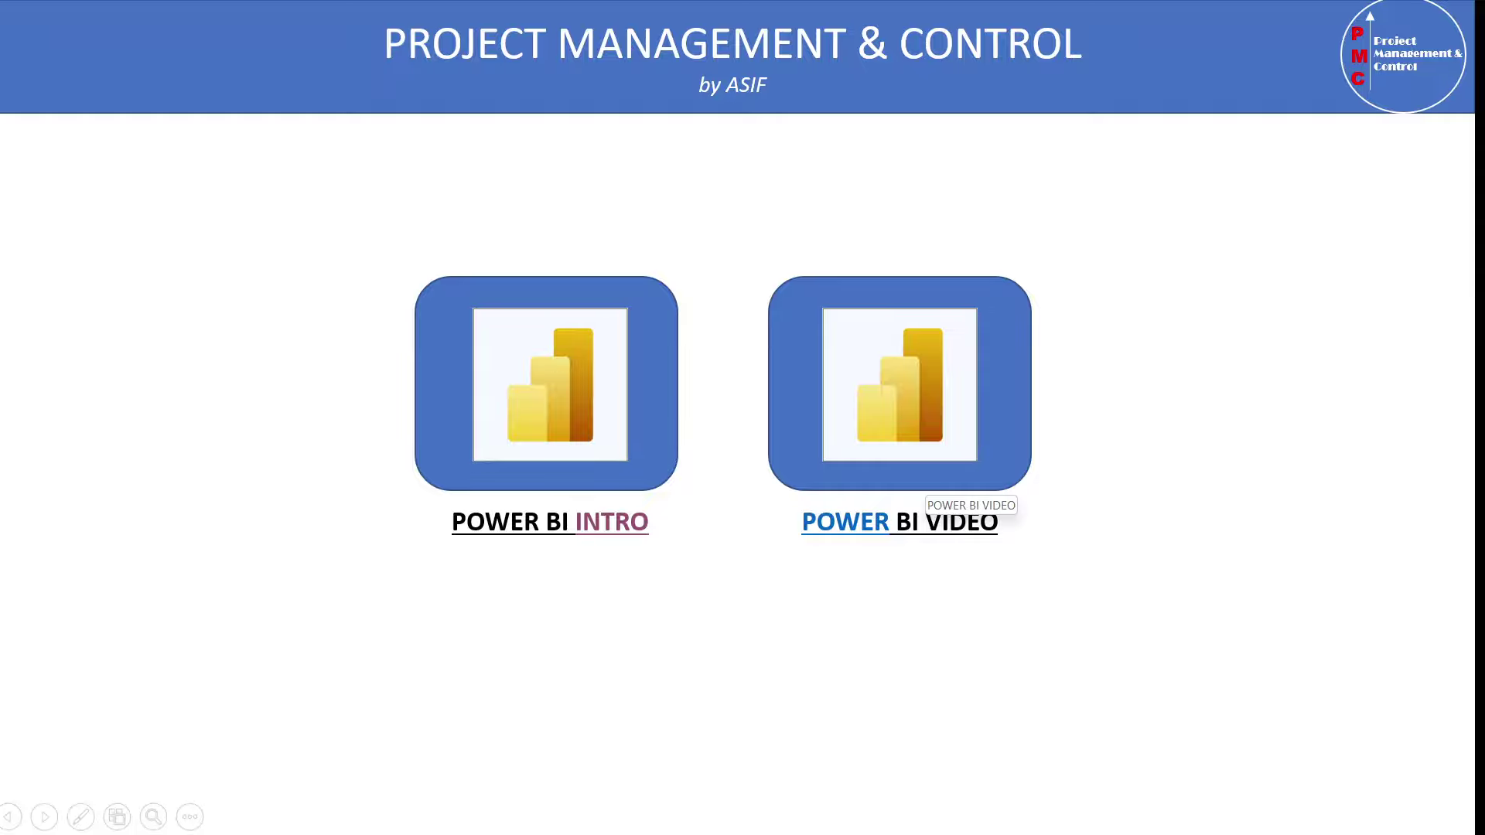
- Follow the POWER BI INTRO link, view and close the image linked to OBTAINED, and return to slide 3 with the Home button
left_click(607, 433)
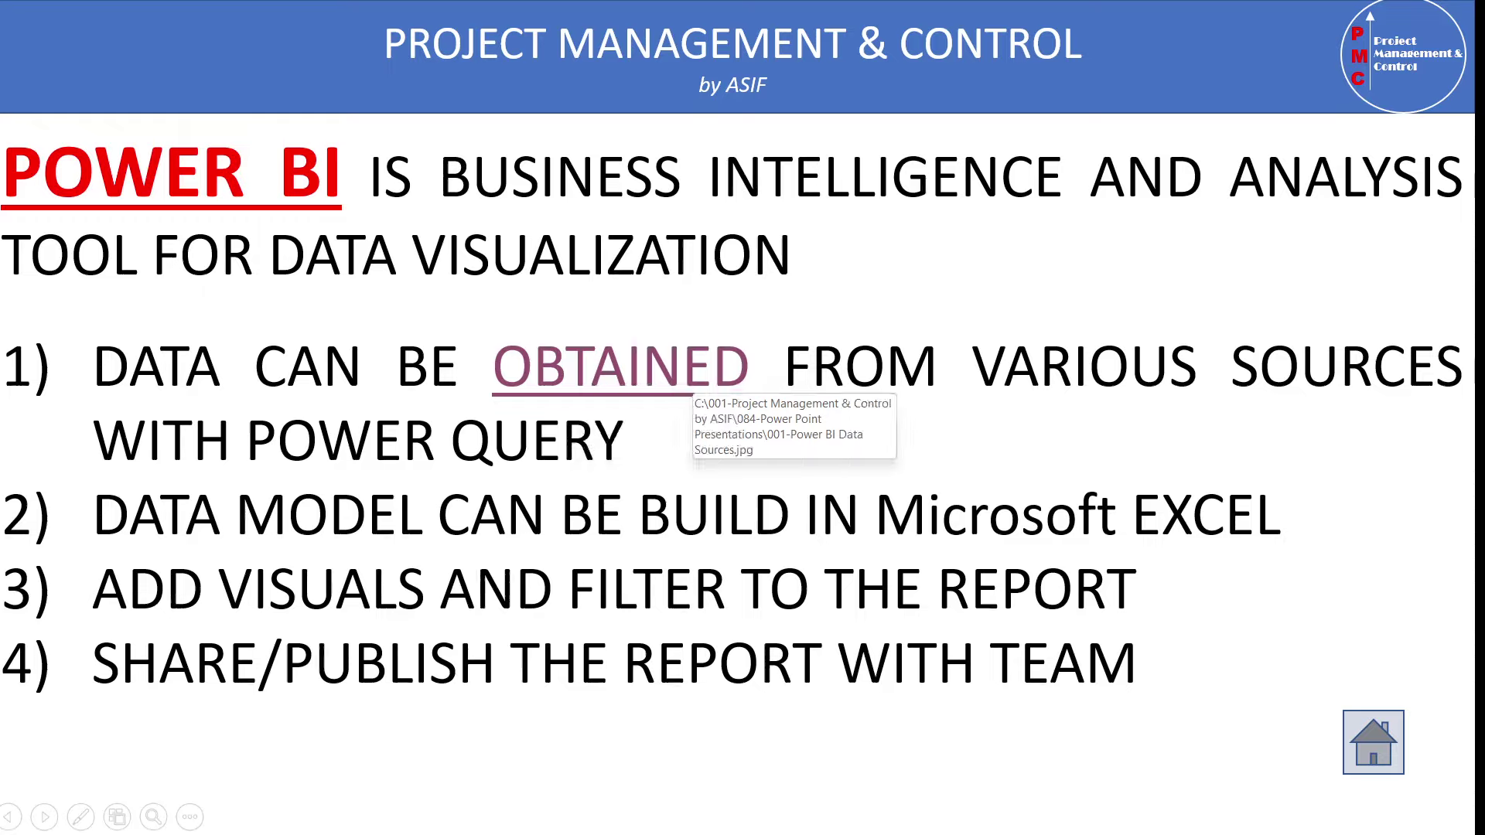
left_click(684, 379)
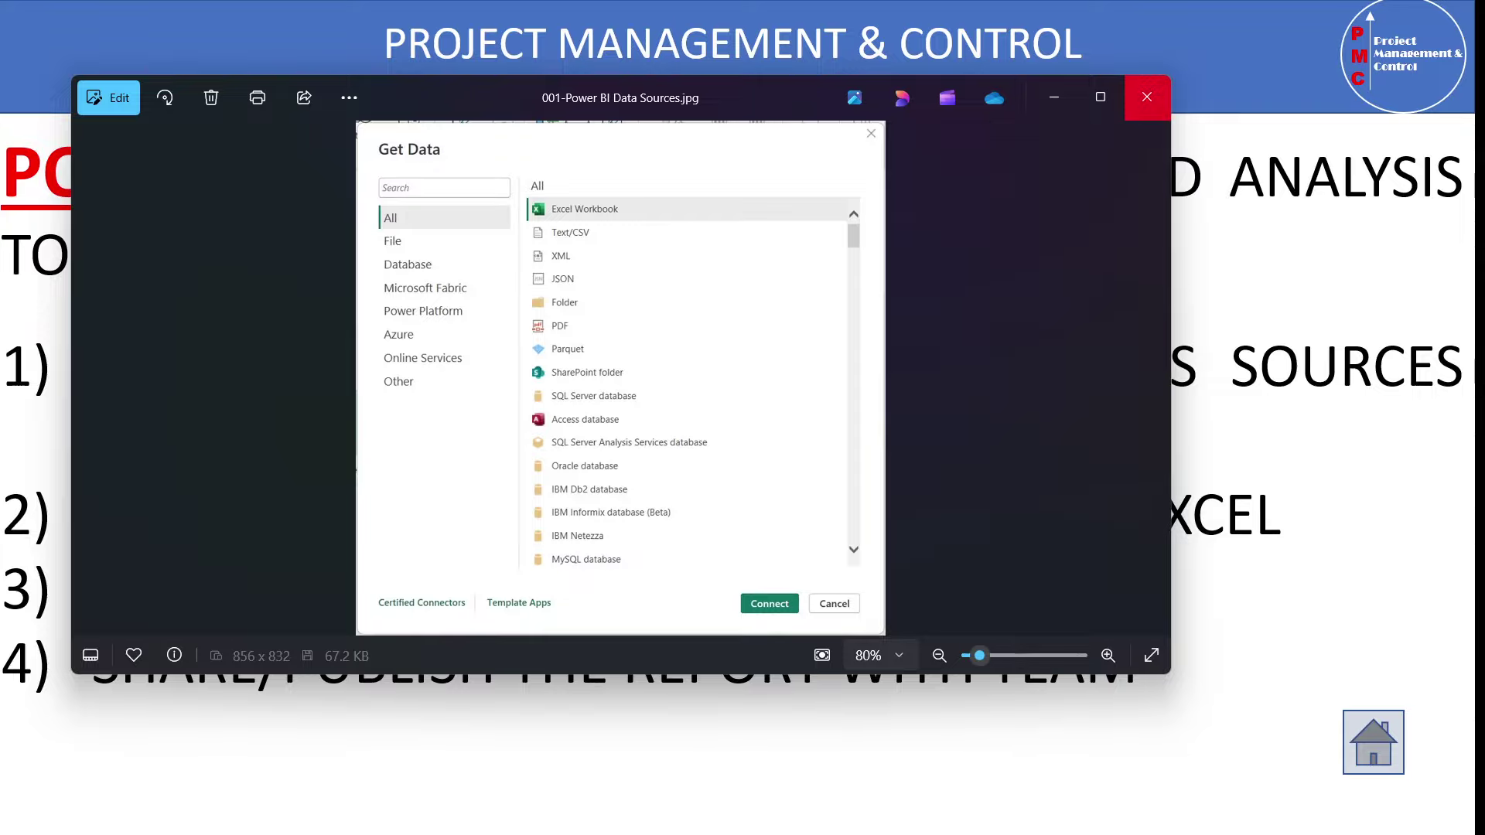
left_click(1147, 97)
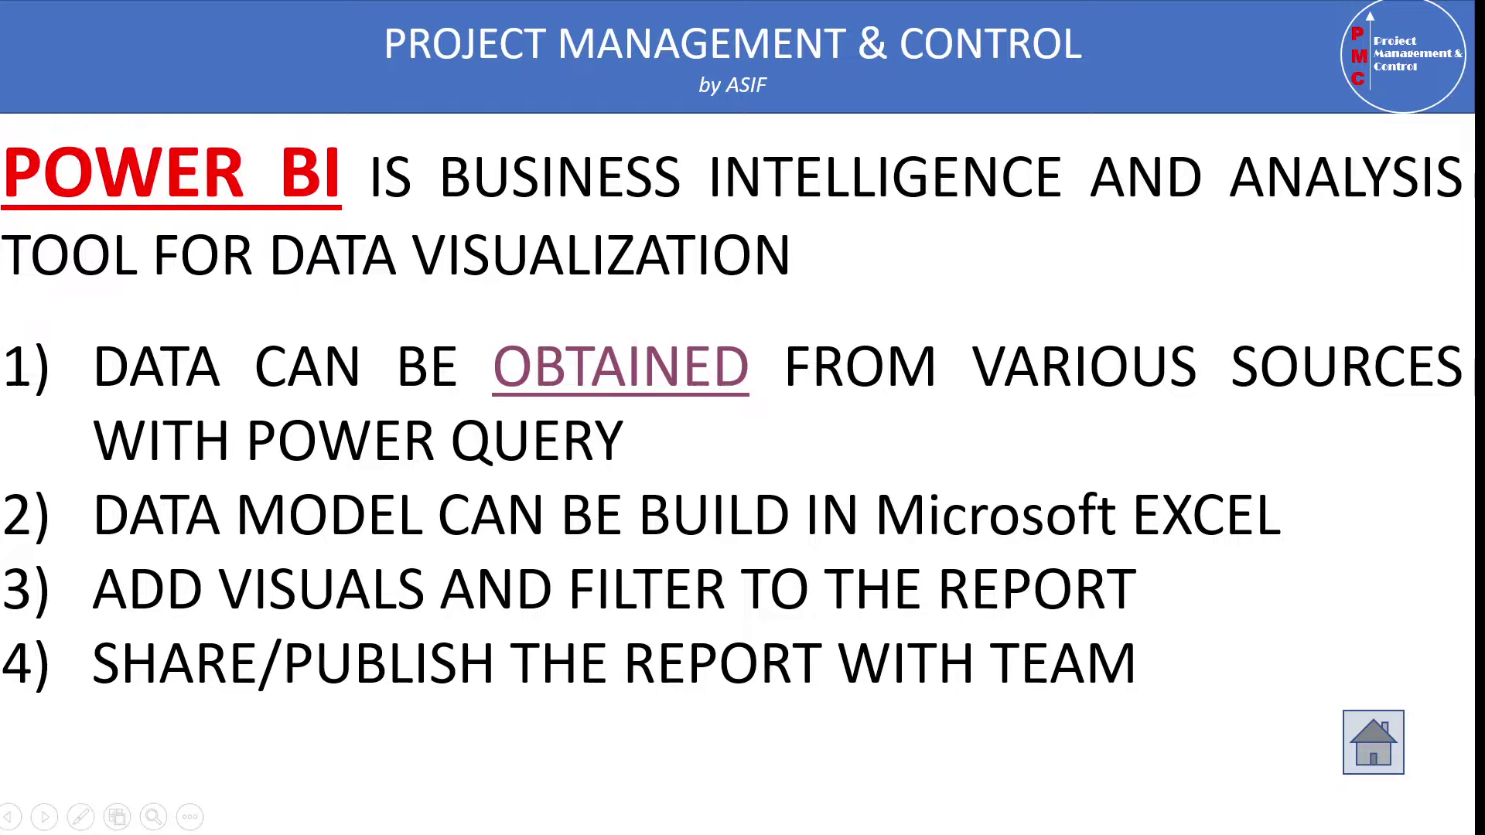
left_click(1373, 742)
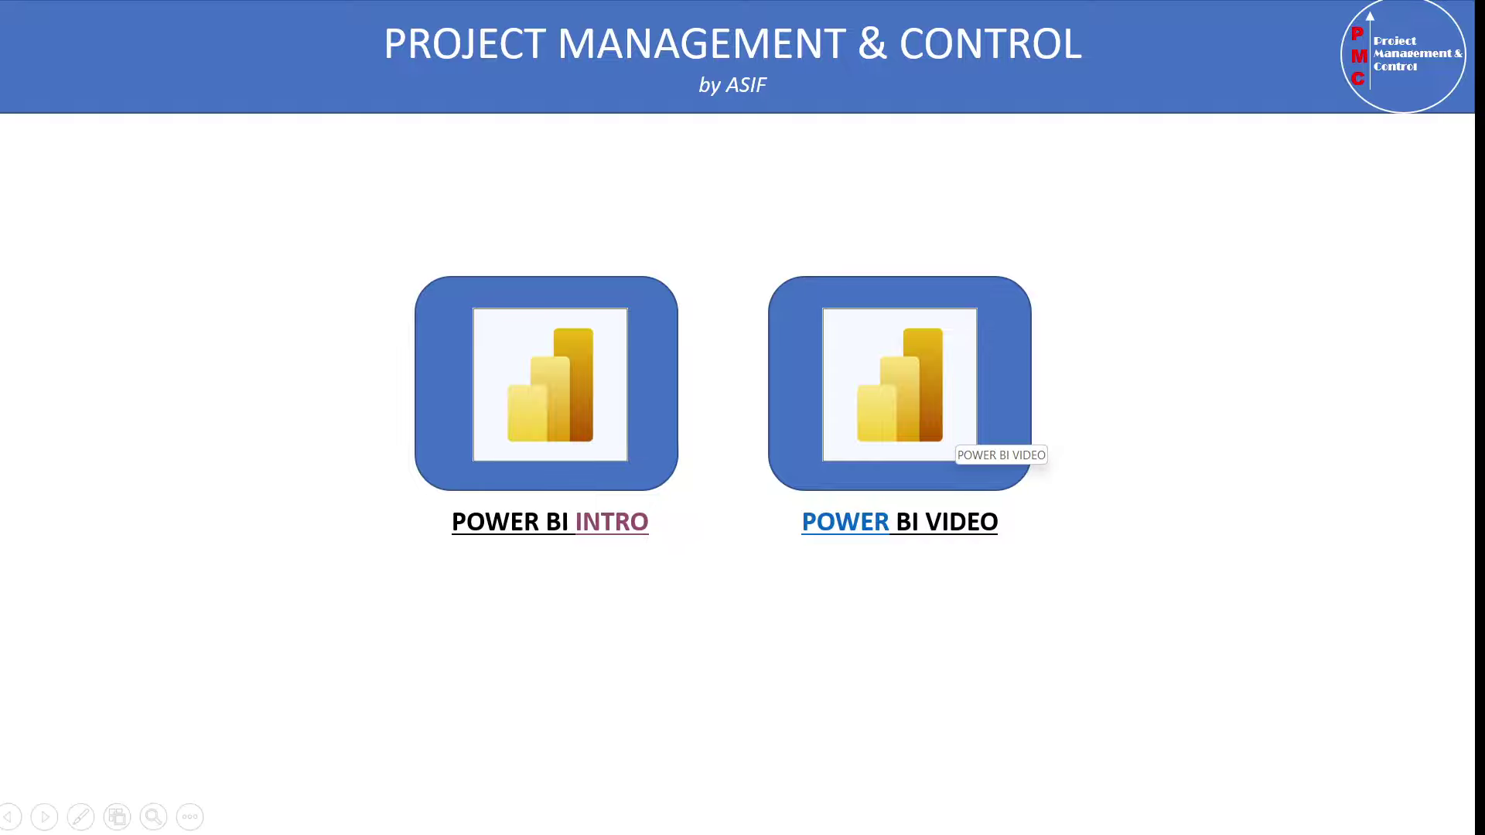
- Open the YouTube page linked to the POWER BI VIDEO picture, and close the browser to return to the slide show
left_click(899, 385)
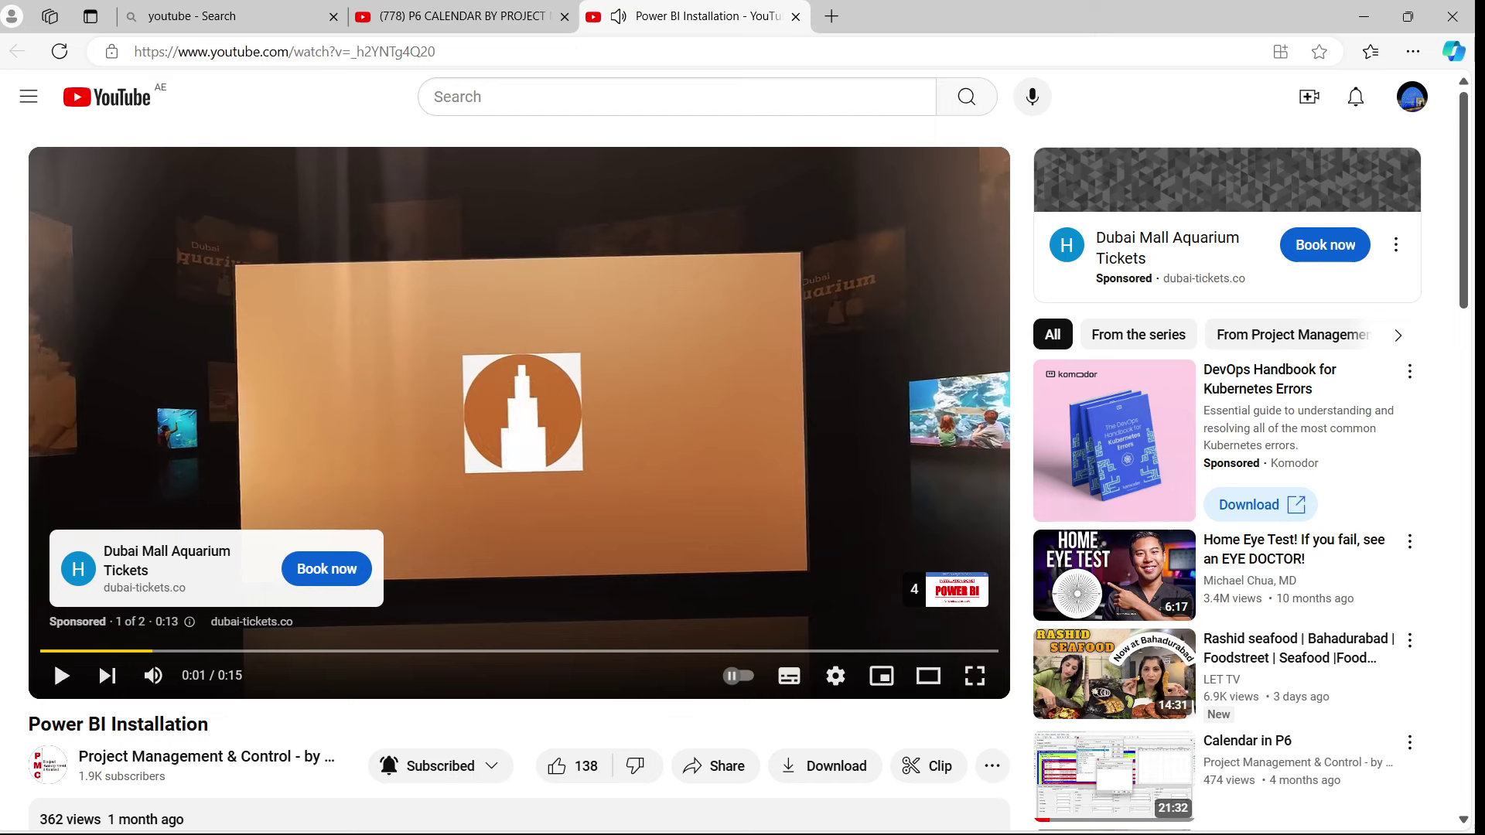
left_click(795, 16)
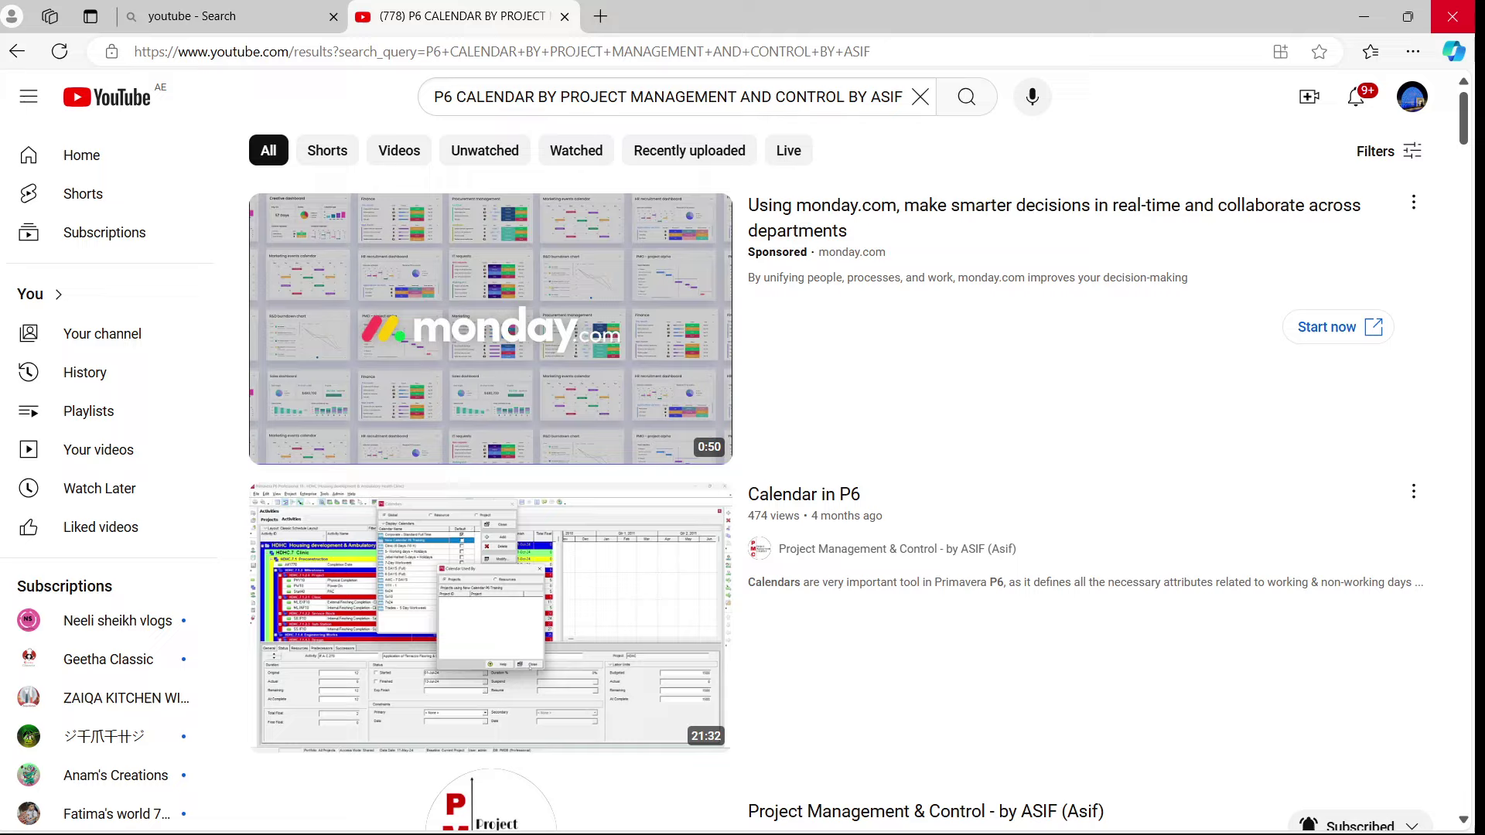
left_click(1452, 16)
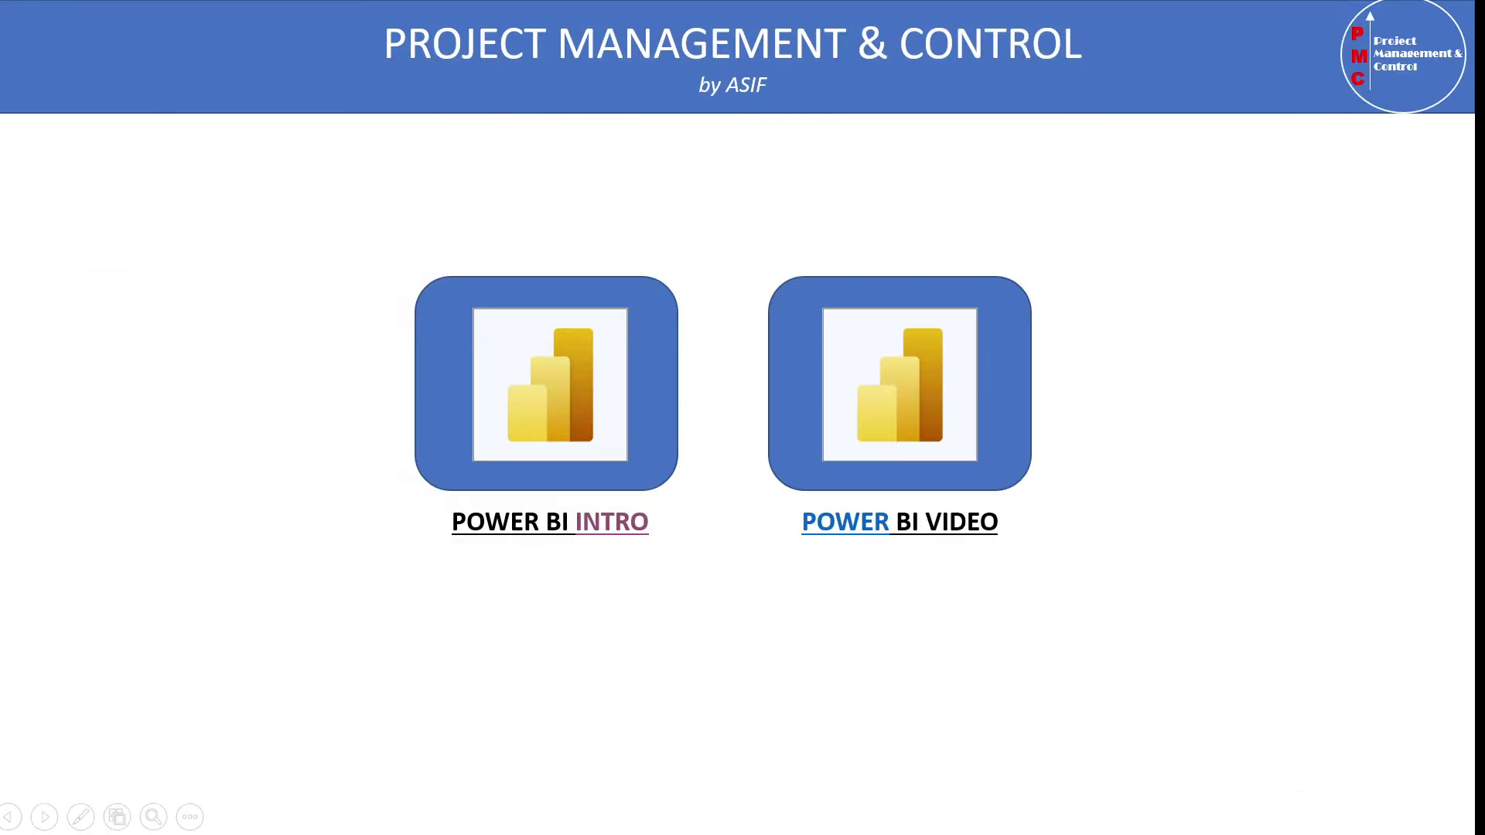